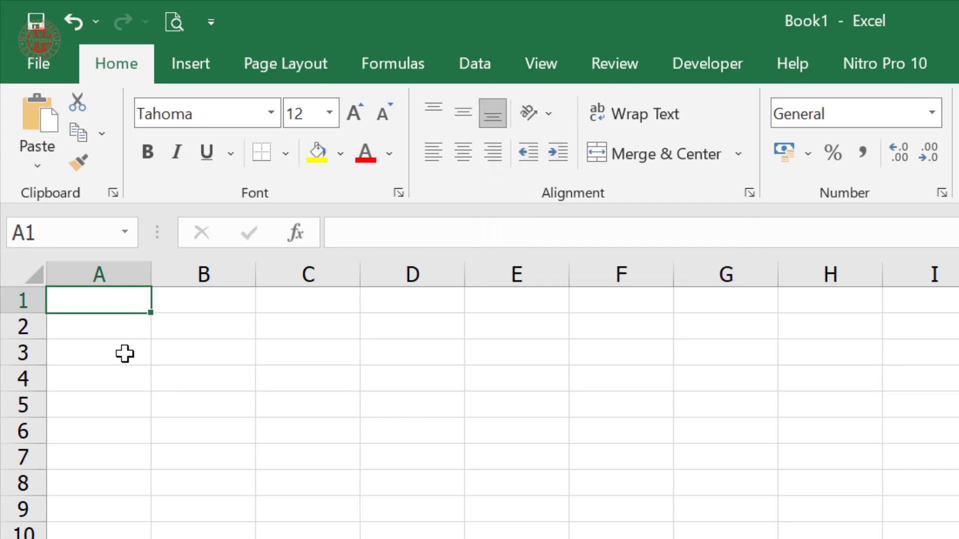
Step: Enter 1236 in cell A1
{"action": "type", "text": "1236"}
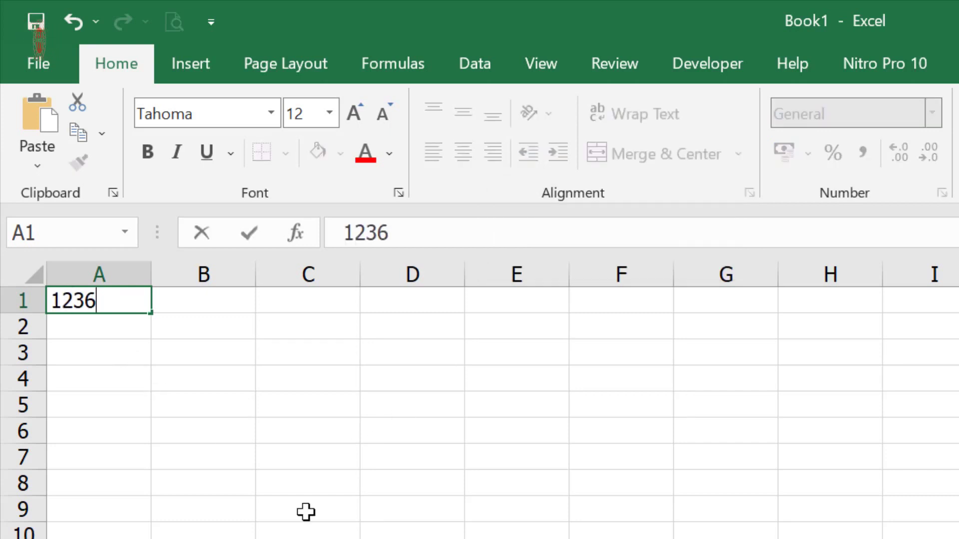
{"action": "key", "text": "Return"}
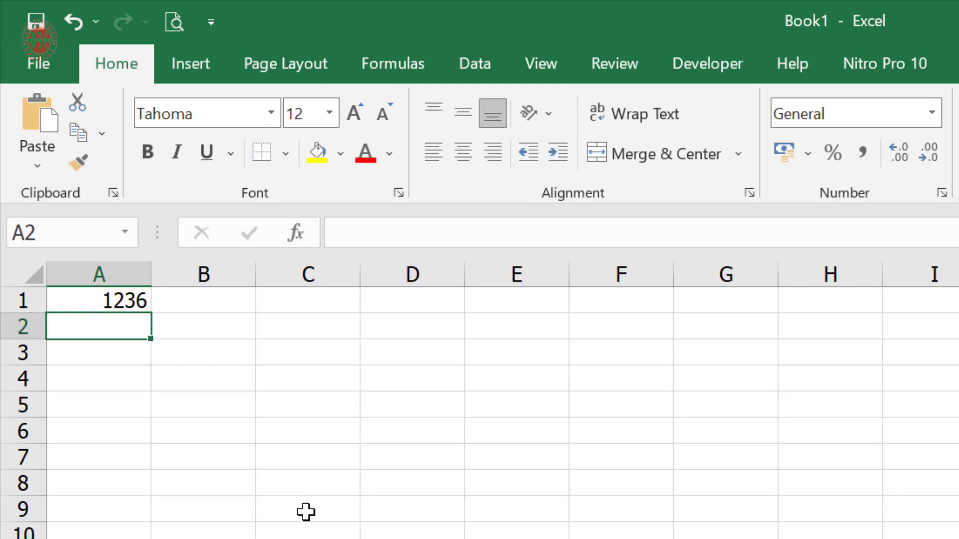
{"action": "left_click", "coordinate": [119, 299]}
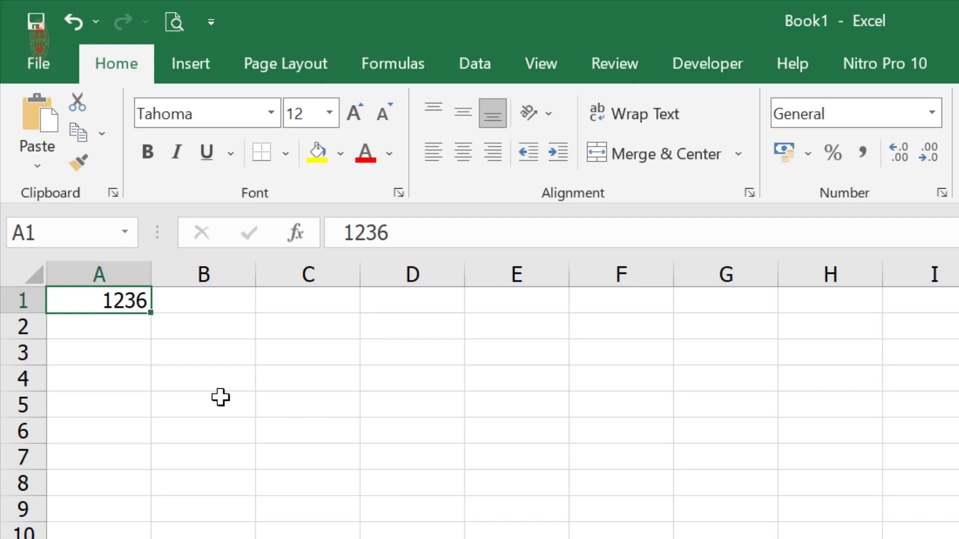
Step: Apply Middle Align and Center alignment to every cell of the sheet
{"action": "left_click", "coordinate": [35, 277]}
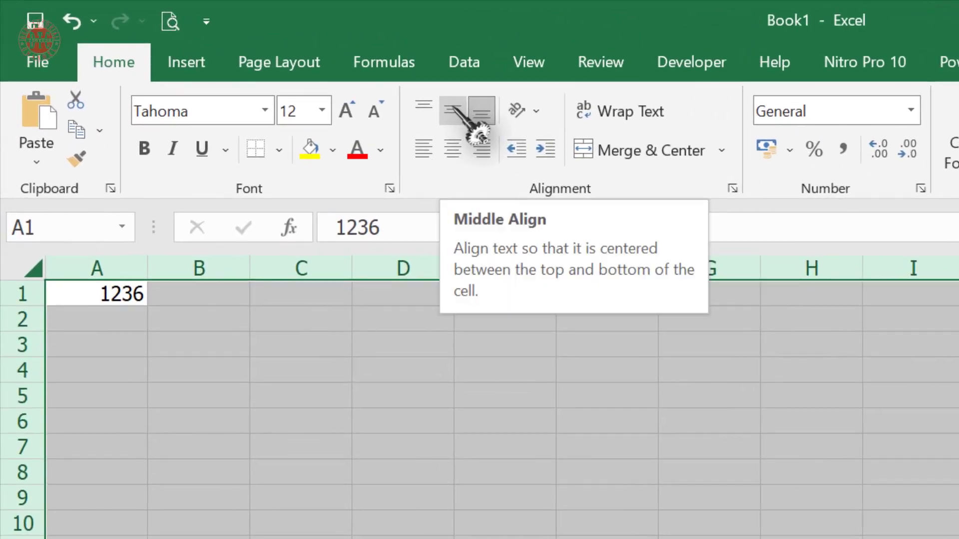
{"action": "left_click", "coordinate": [454, 107]}
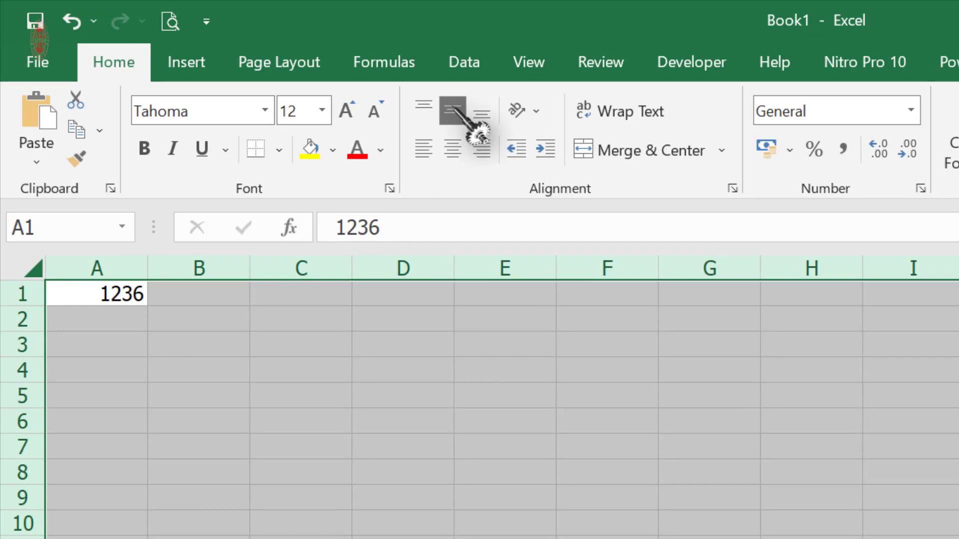
{"action": "left_click", "coordinate": [454, 148]}
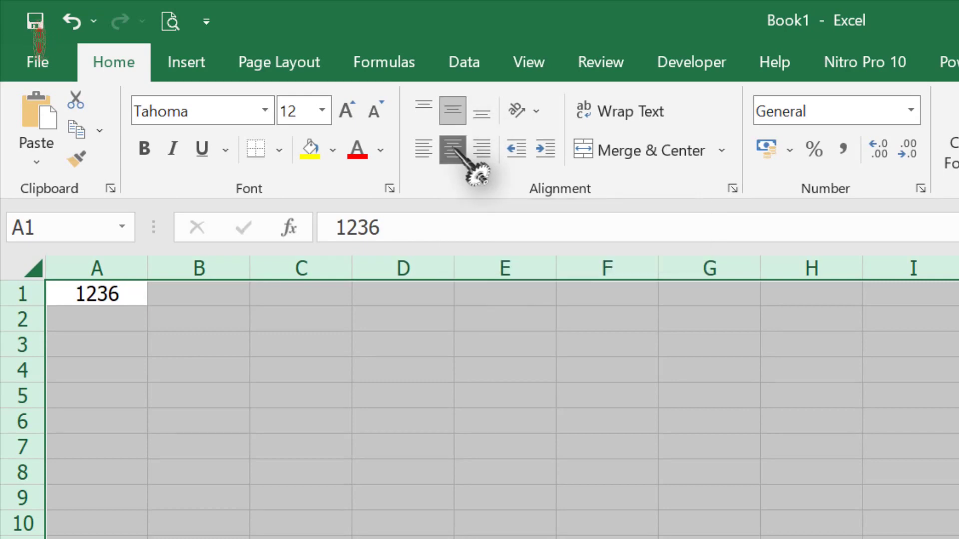
{"action": "left_click", "coordinate": [413, 472]}
{"action": "left_click", "coordinate": [405, 421]}
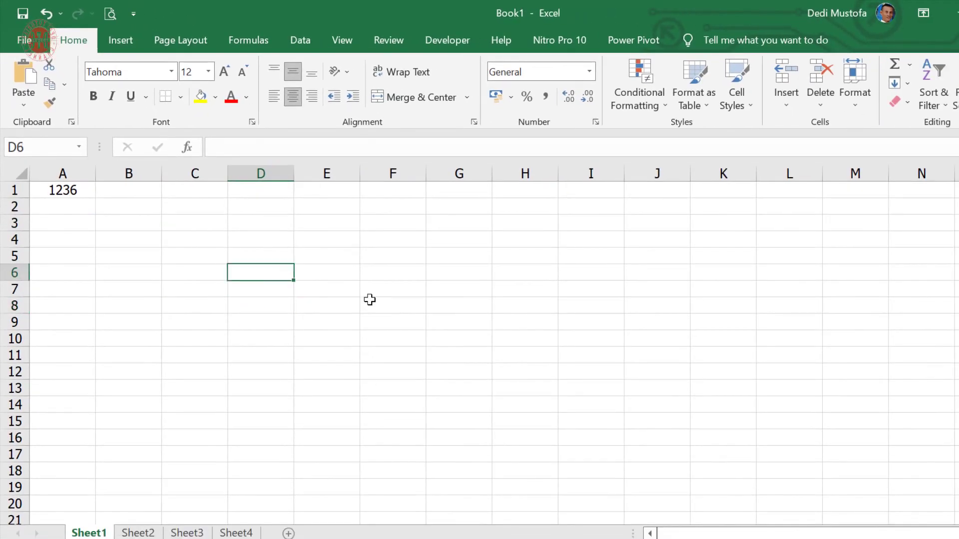
Step: Fill the whole range D6:H14 with the value 1234 in a single entry
{"action": "left_click_drag", "start_coordinate": [260, 273], "coordinate": [511, 414]}
{"action": "type", "text": "123"}
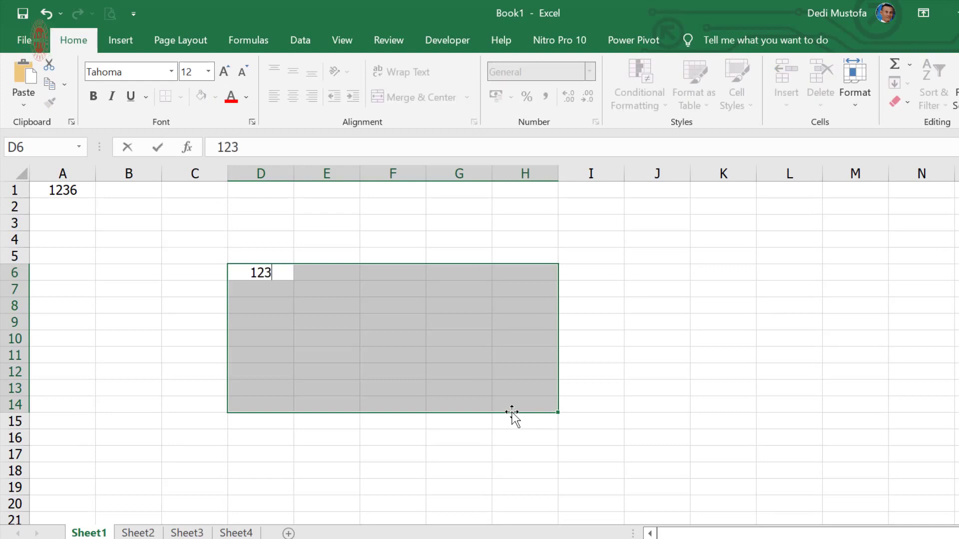
{"action": "type", "text": "4"}
{"action": "key", "text": "ctrl+Return"}
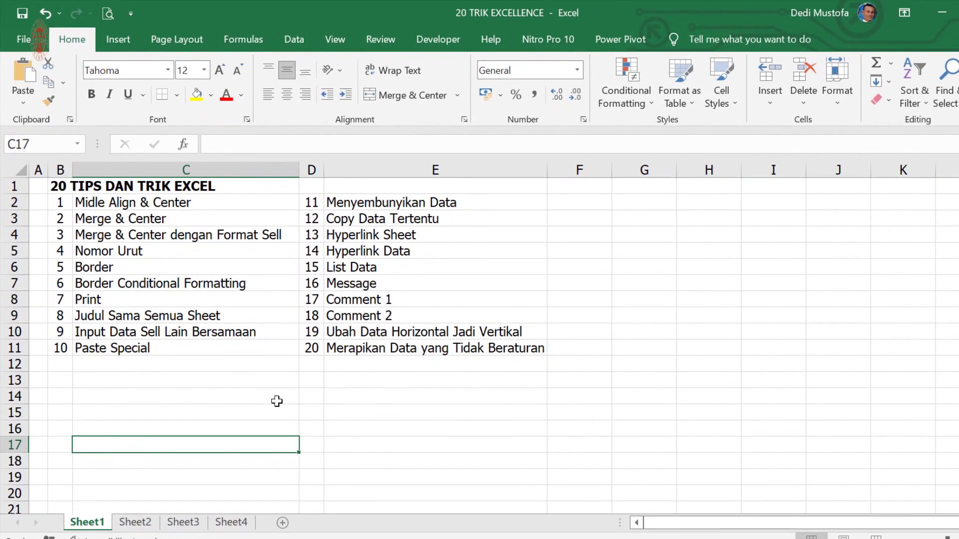
{"action": "left_click_drag", "start_coordinate": [347, 501], "coordinate": [882, 516]}
{"action": "left_click_drag", "start_coordinate": [706, 412], "coordinate": [775, 413]}
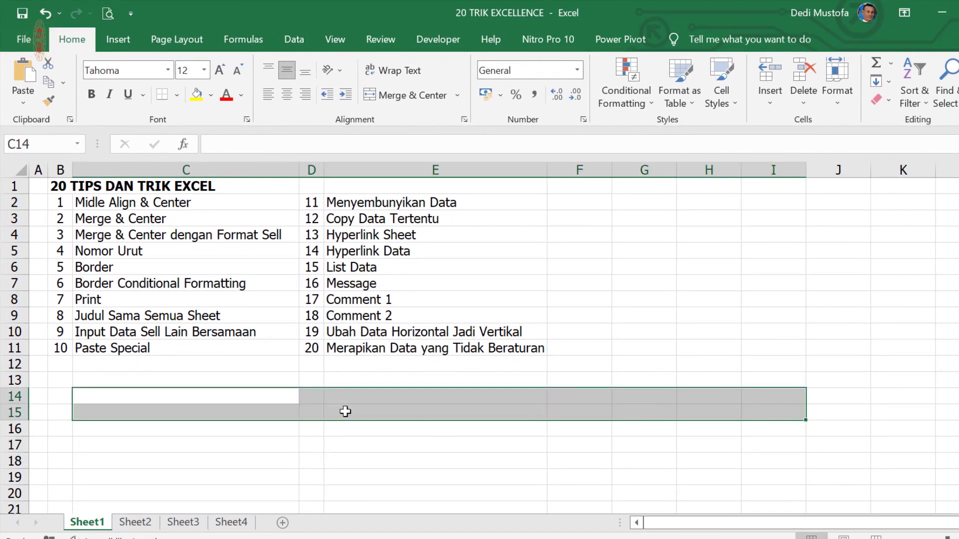
{"action": "left_click_drag", "start_coordinate": [141, 401], "coordinate": [792, 447]}
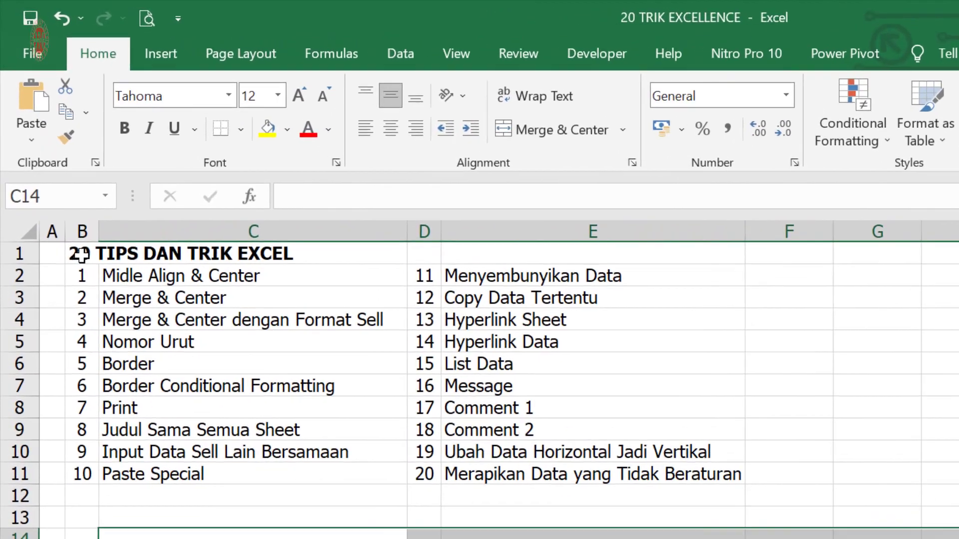
Step: Try Merge & Center on the title "20 TIPS DAN TRIK EXCEL" across B1:E1 and undo it
{"action": "left_click_drag", "start_coordinate": [63, 198], "coordinate": [485, 203]}
{"action": "left_click_drag", "start_coordinate": [648, 270], "coordinate": [648, 270]}
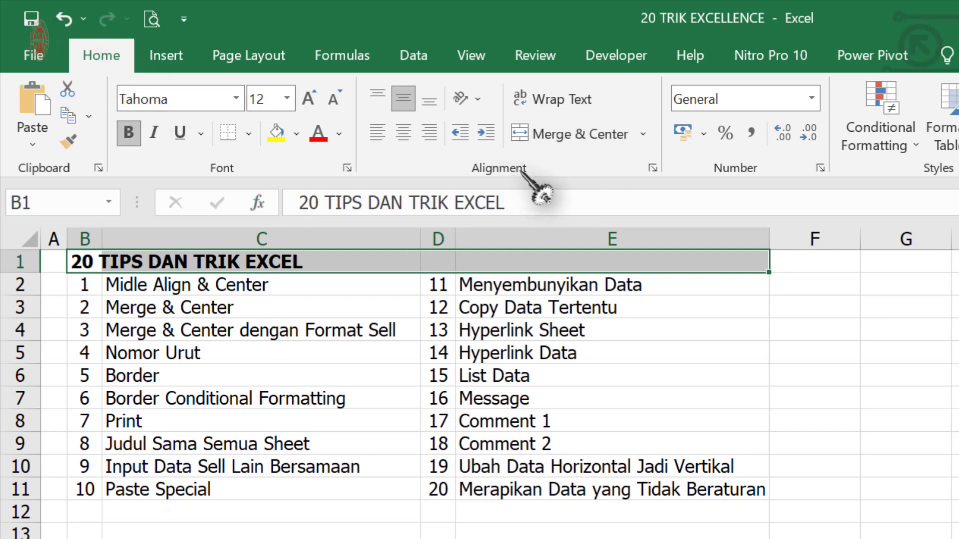
{"action": "left_click", "coordinate": [564, 139]}
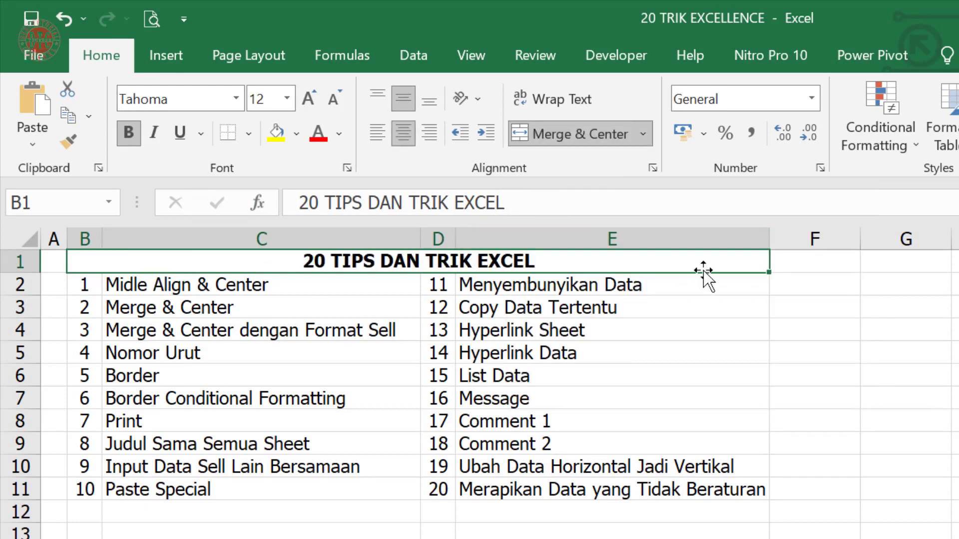
{"action": "left_click", "coordinate": [64, 19]}
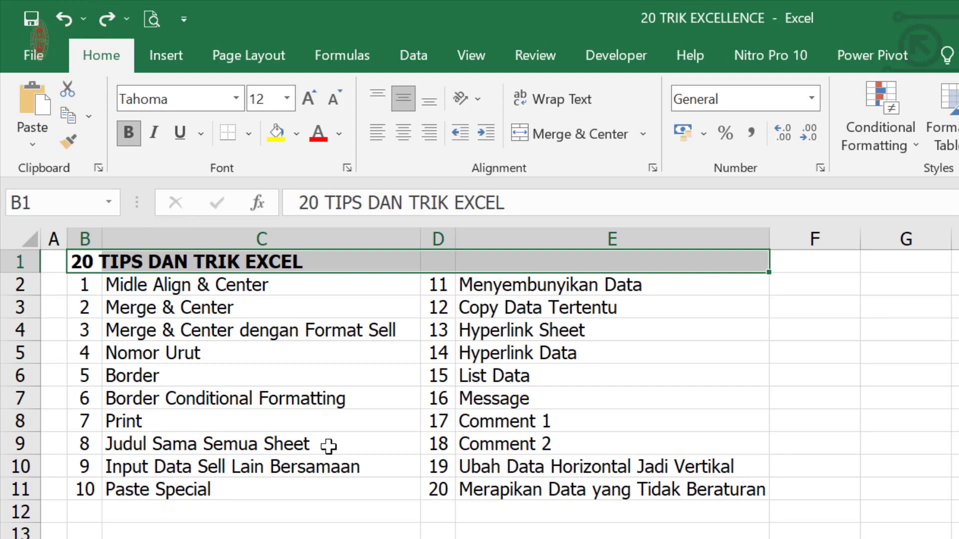
{"action": "left_click", "coordinate": [509, 538]}
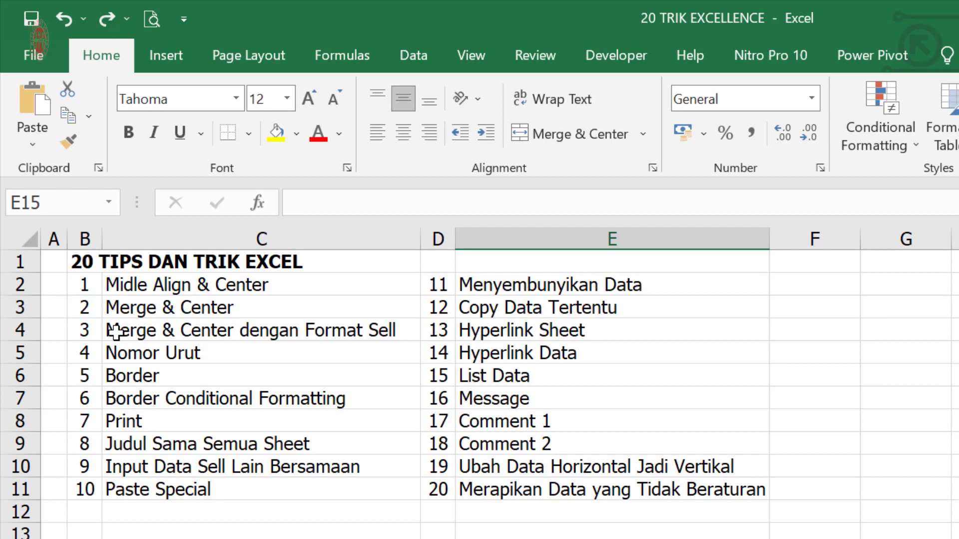
Step: Center the title across B1:E1 without merging by setting its horizontal alignment to Center Across Selection
{"action": "left_click", "coordinate": [86, 263]}
{"action": "left_click_drag", "start_coordinate": [101, 262], "coordinate": [734, 254]}
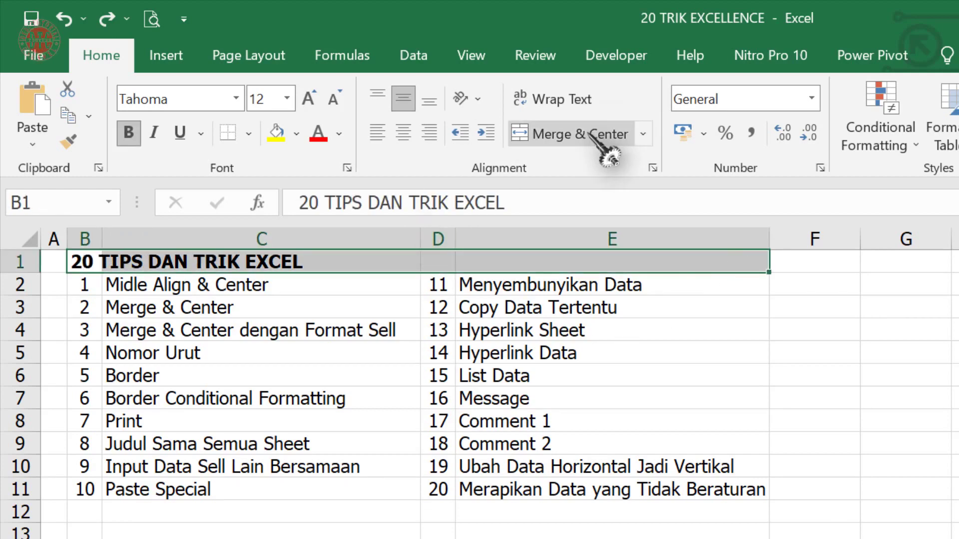
{"action": "left_click_drag", "start_coordinate": [86, 258], "coordinate": [689, 260]}
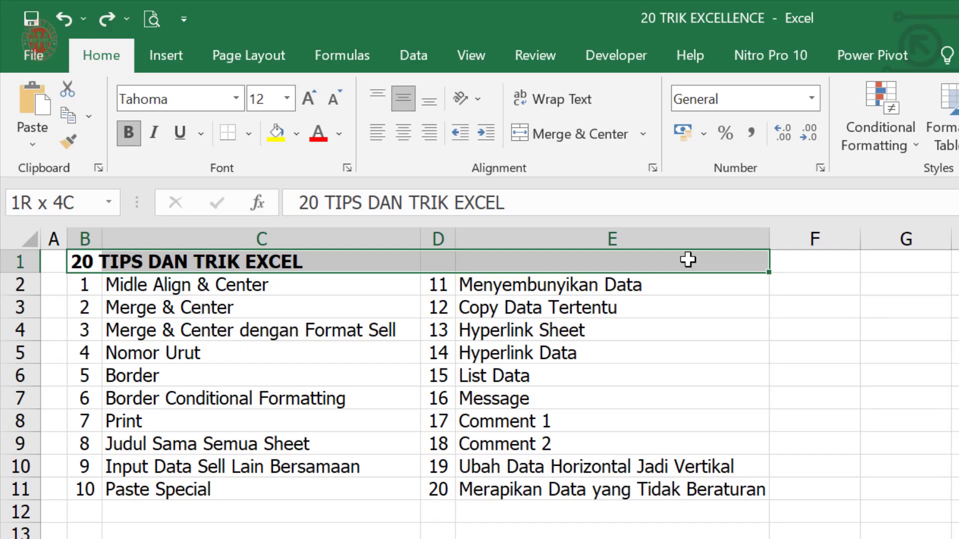
{"action": "left_click_drag", "start_coordinate": [689, 260], "coordinate": [688, 260]}
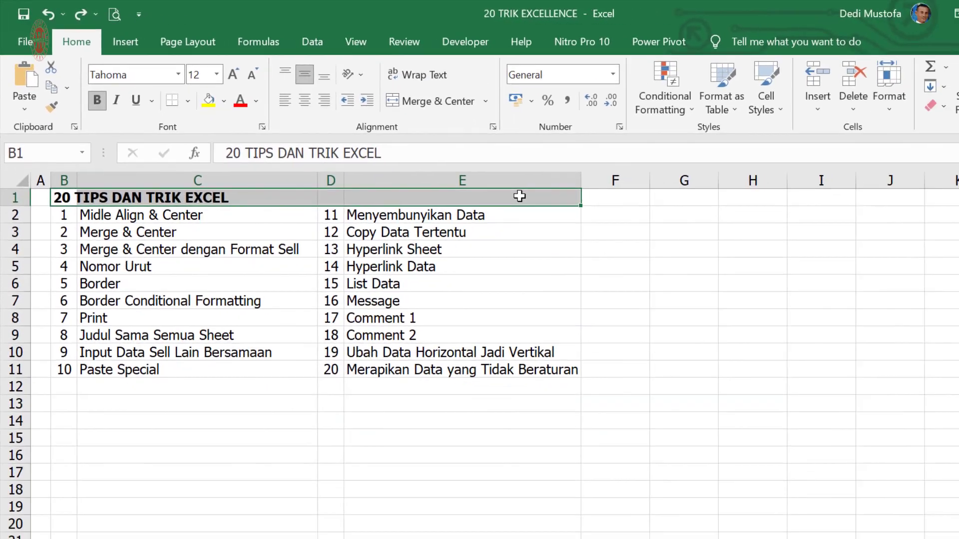
{"action": "right_click", "coordinate": [689, 260]}
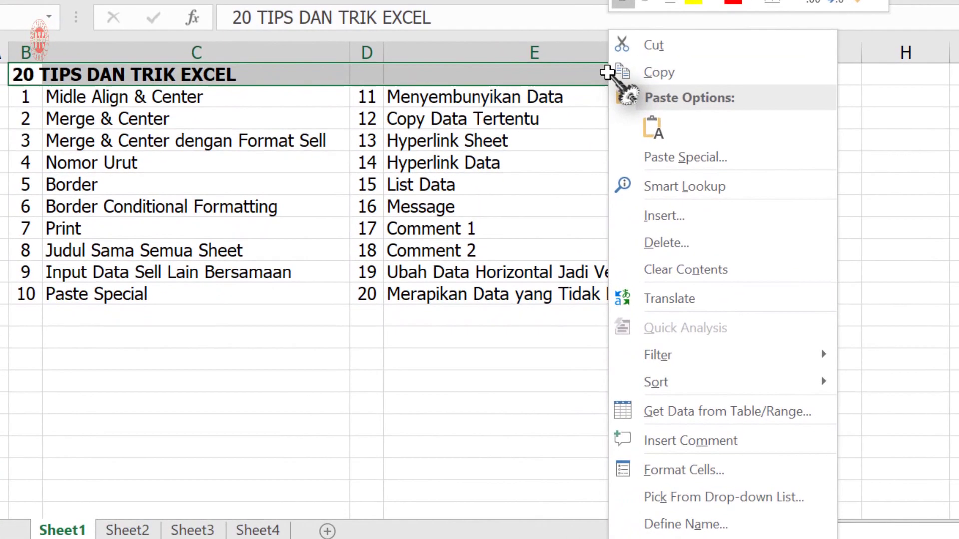
{"action": "left_click", "coordinate": [659, 477]}
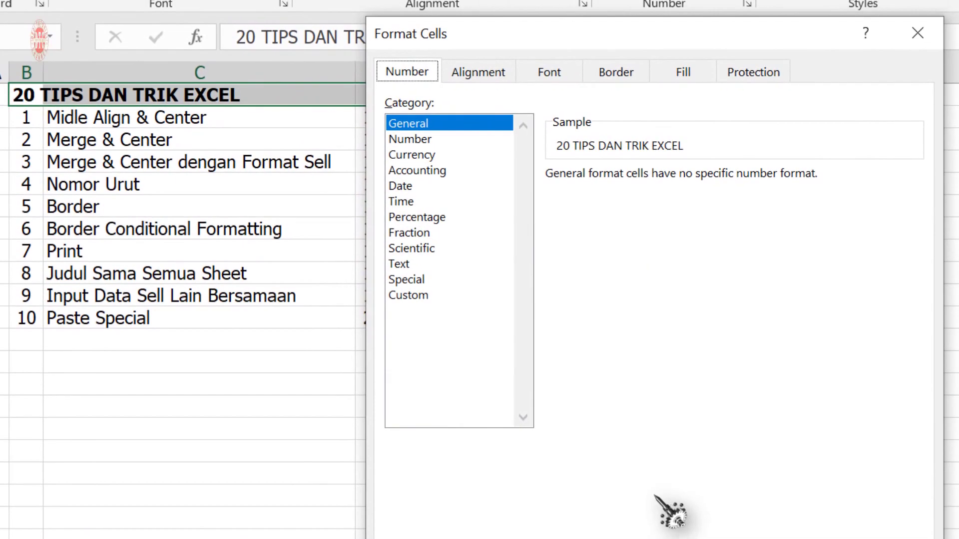
{"action": "left_click", "coordinate": [475, 75]}
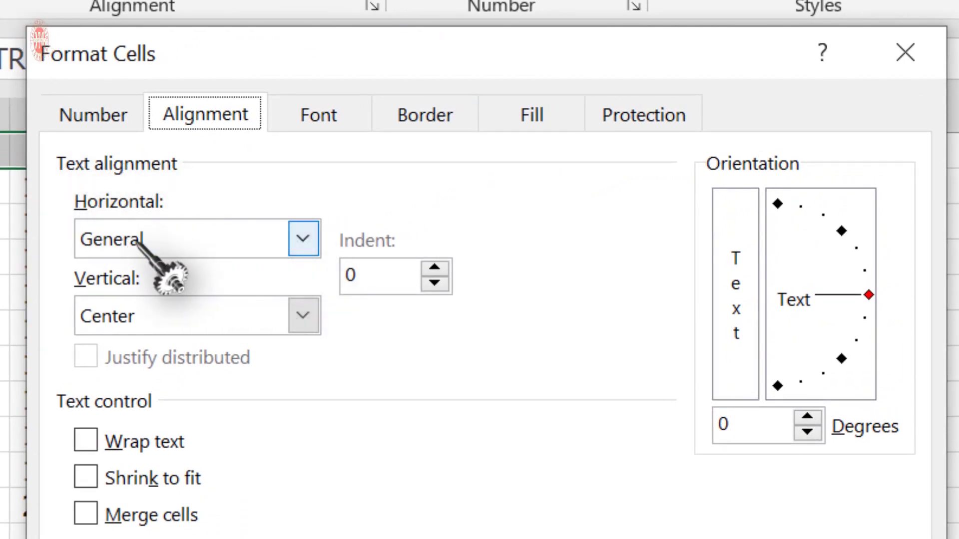
{"action": "left_click", "coordinate": [302, 240]}
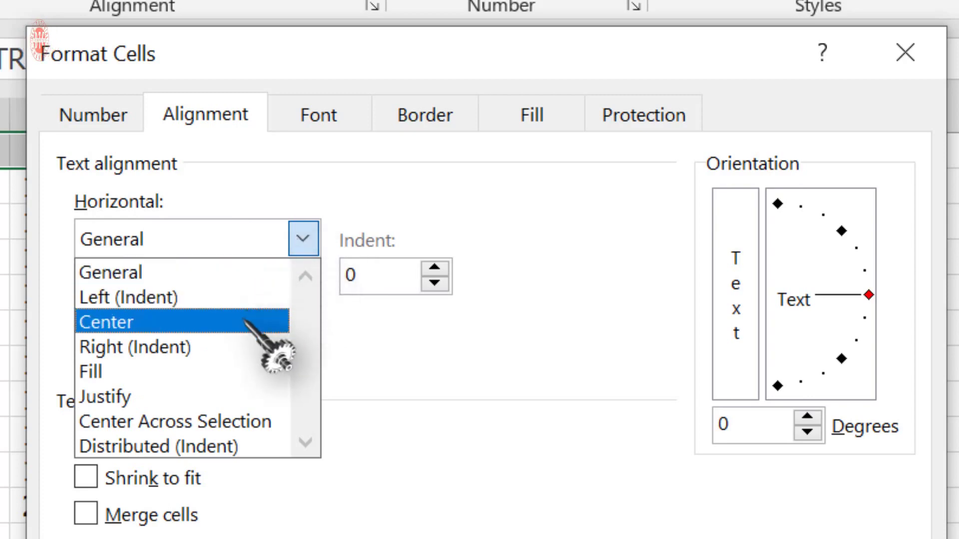
{"action": "left_click", "coordinate": [230, 423]}
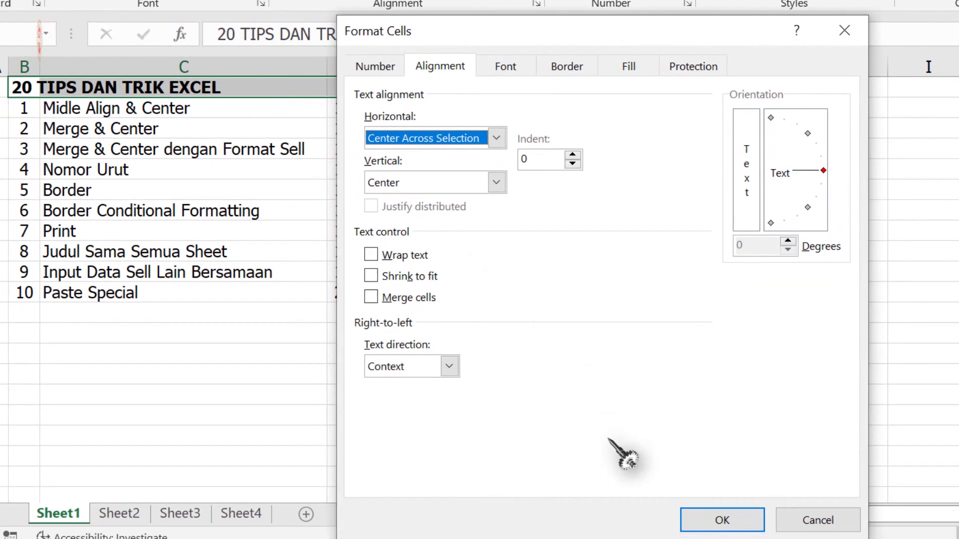
{"action": "left_click", "coordinate": [720, 520]}
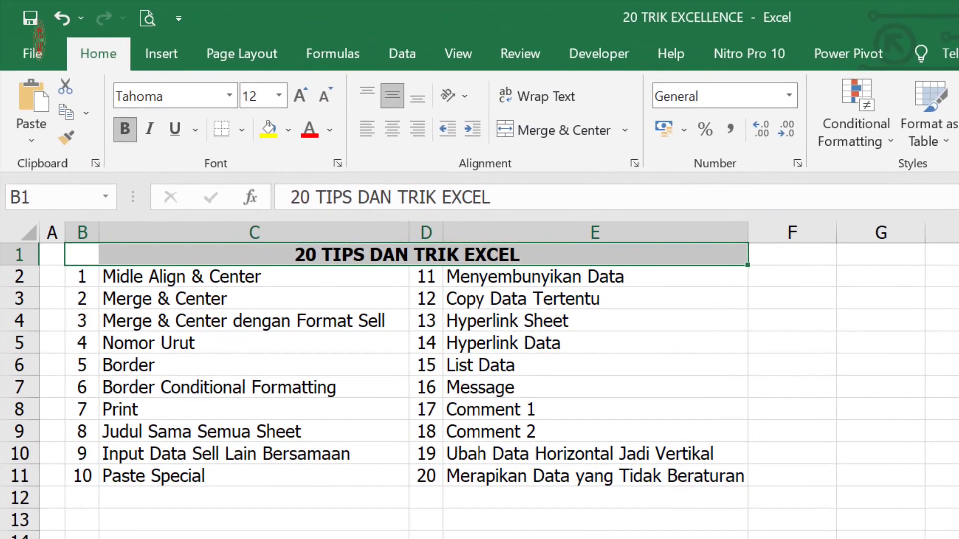
{"action": "left_click", "coordinate": [763, 395]}
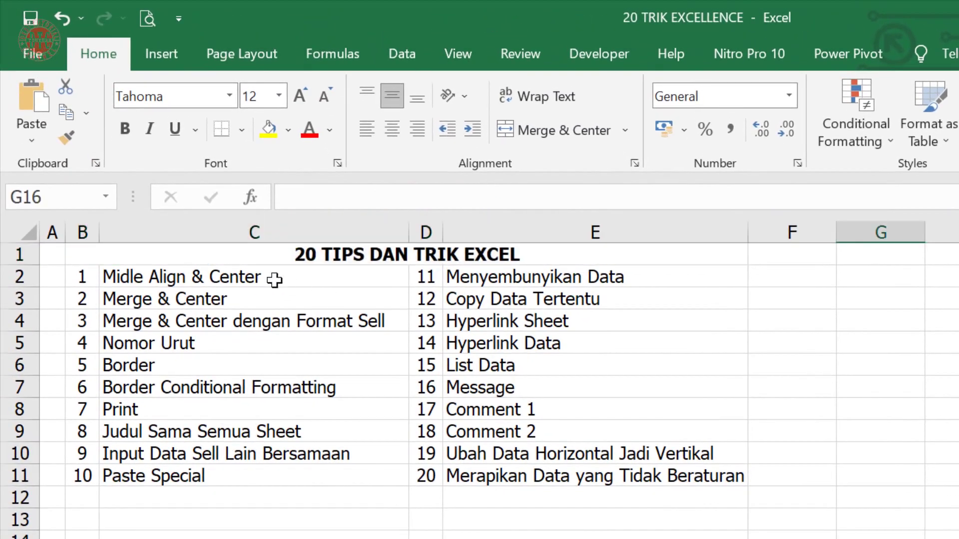
Step: Check individual cells in the title row to see which one holds the title and whether they are merged
{"action": "left_click", "coordinate": [243, 254]}
{"action": "left_click", "coordinate": [493, 247]}
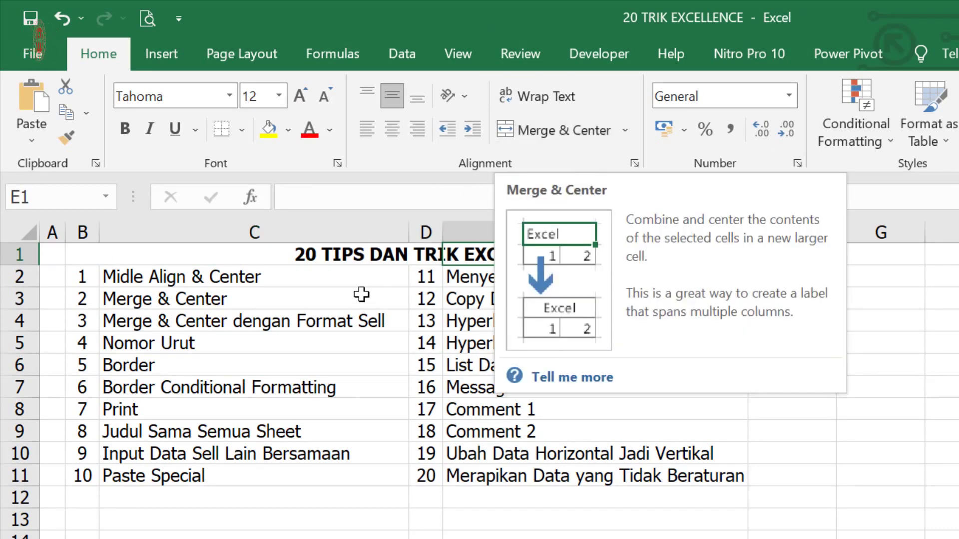
{"action": "left_click", "coordinate": [79, 254]}
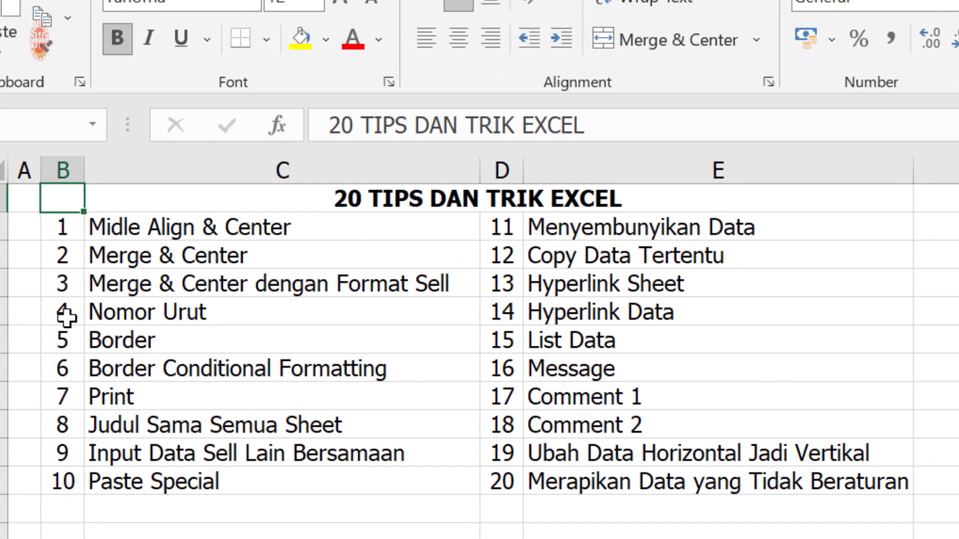
Step: Go to a blank sheet and apply Middle Align to all of its cells
{"action": "left_click", "coordinate": [96, 313]}
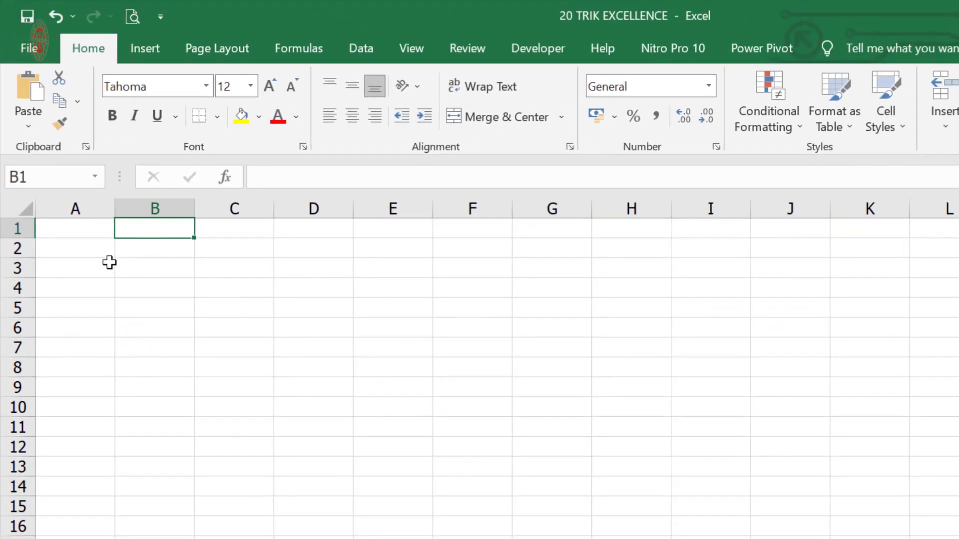
{"action": "left_click", "coordinate": [26, 210]}
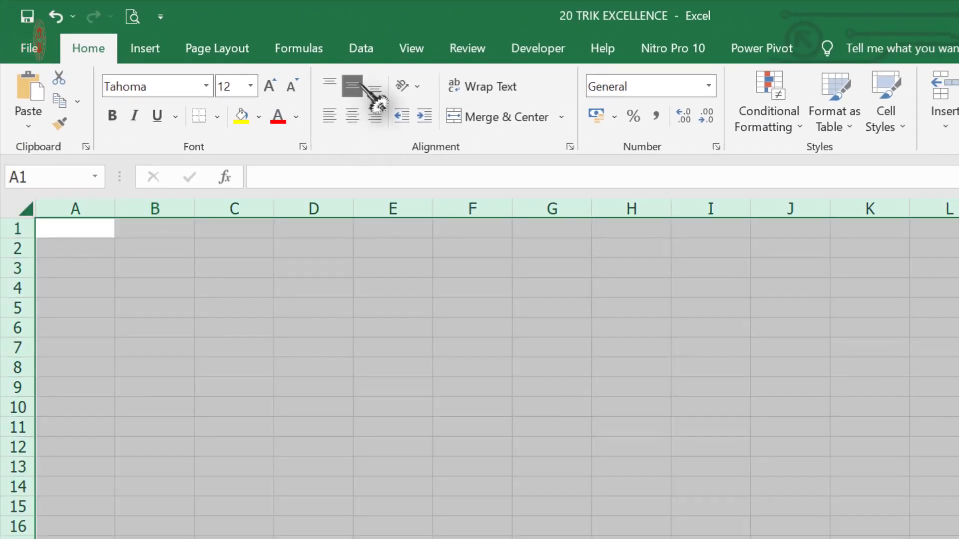
Step: Enter 1 in B4 and fill it down to B16 with the Fill Series option
{"action": "left_click", "coordinate": [156, 291]}
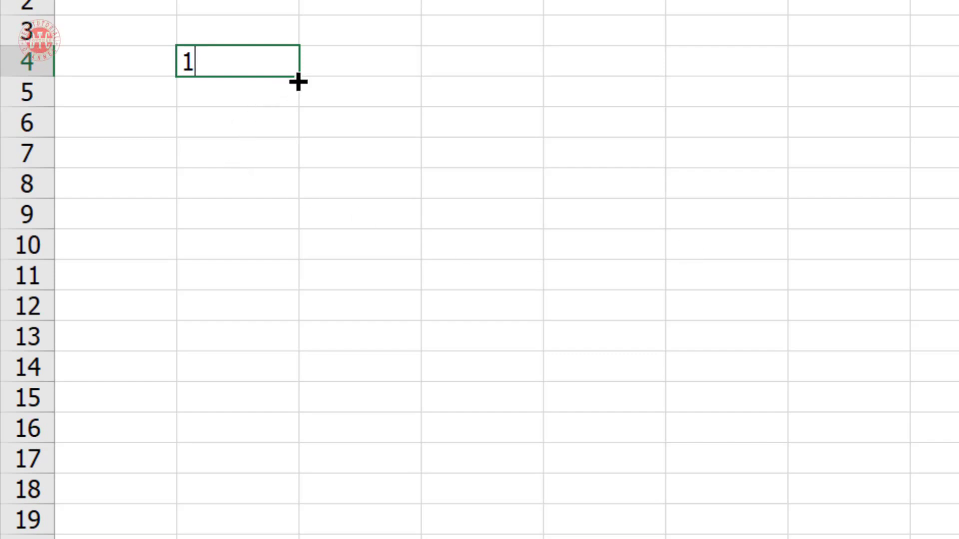
{"action": "left_click_drag", "start_coordinate": [299, 81], "coordinate": [298, 456]}
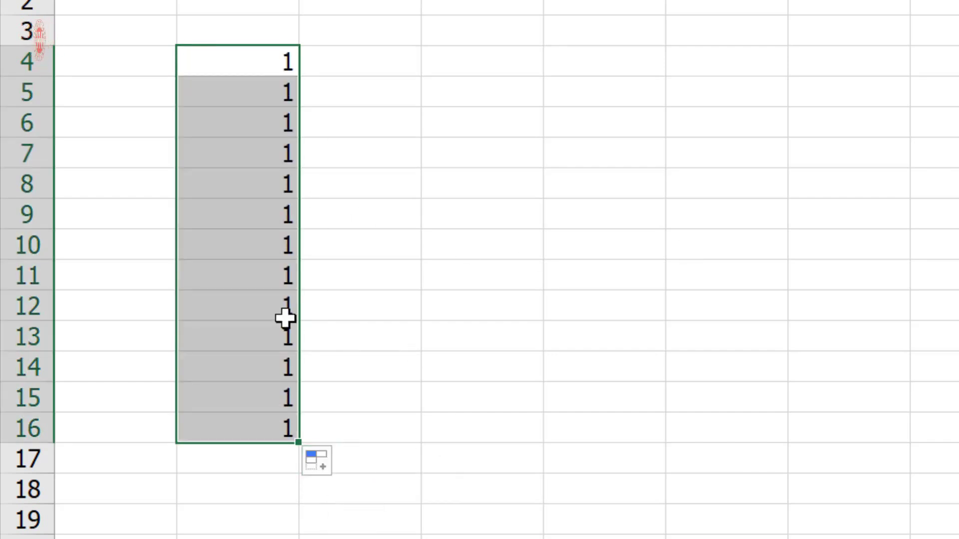
{"action": "left_click", "coordinate": [319, 461]}
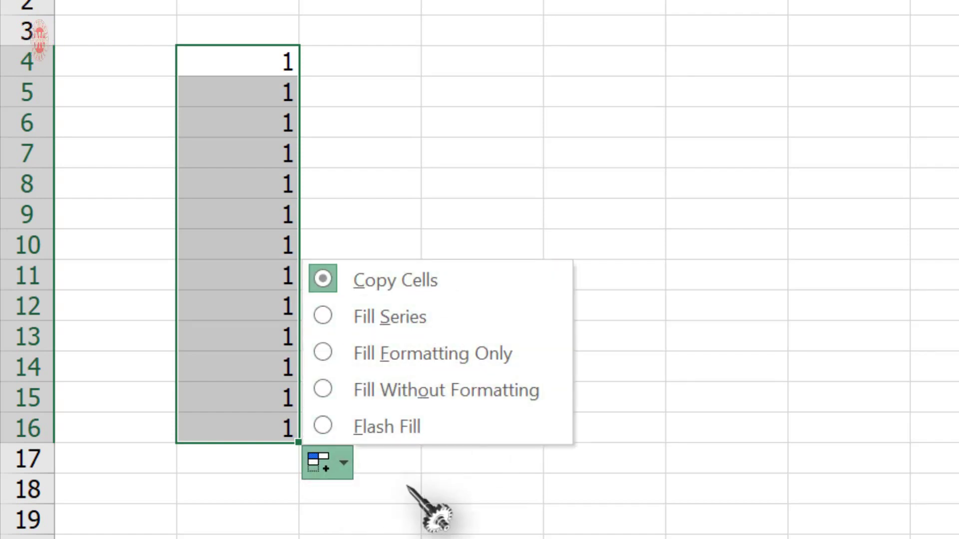
{"action": "left_click", "coordinate": [374, 315]}
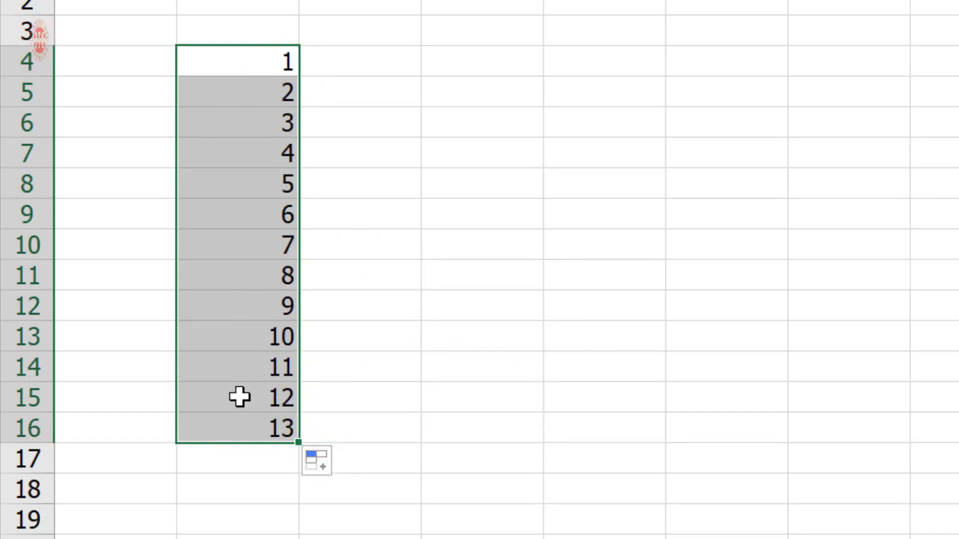
Step: Enter 1 in cell D4
{"action": "left_click", "coordinate": [480, 65]}
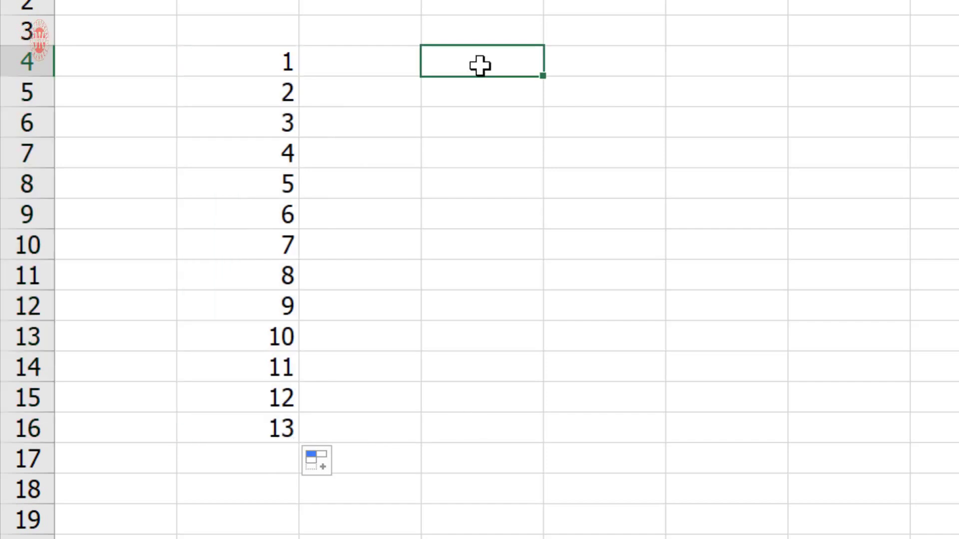
{"action": "type", "text": "1"}
{"action": "key", "text": "Return"}
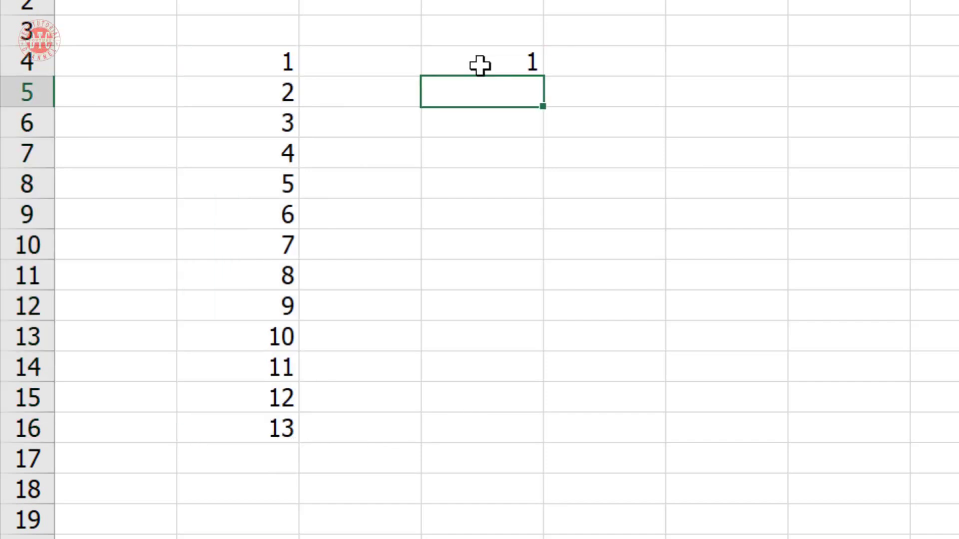
Step: Enter 2 in D5 and extend the series from D4:D5 down to D17
{"action": "type", "text": "2"}
{"action": "left_click_drag", "start_coordinate": [514, 61], "coordinate": [516, 78]}
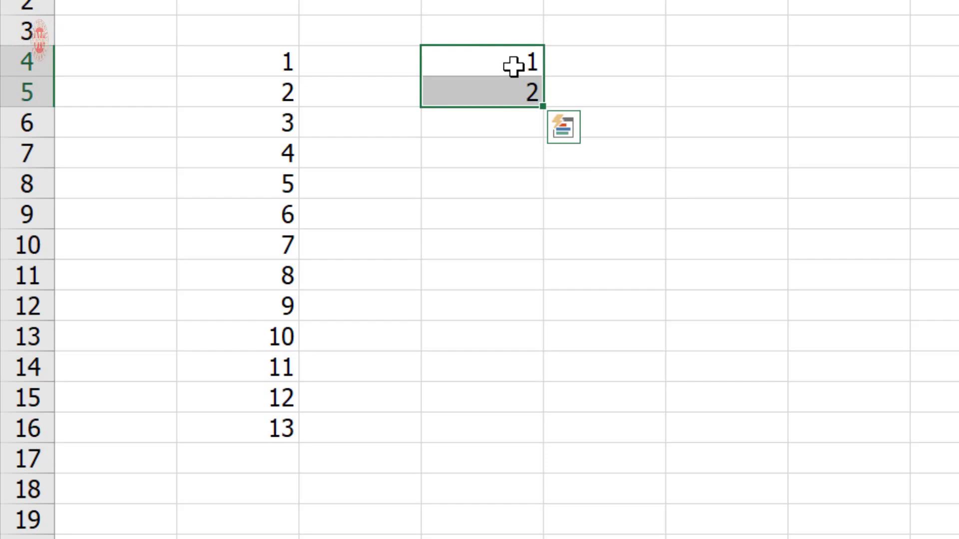
{"action": "left_click_drag", "start_coordinate": [543, 114], "coordinate": [532, 472]}
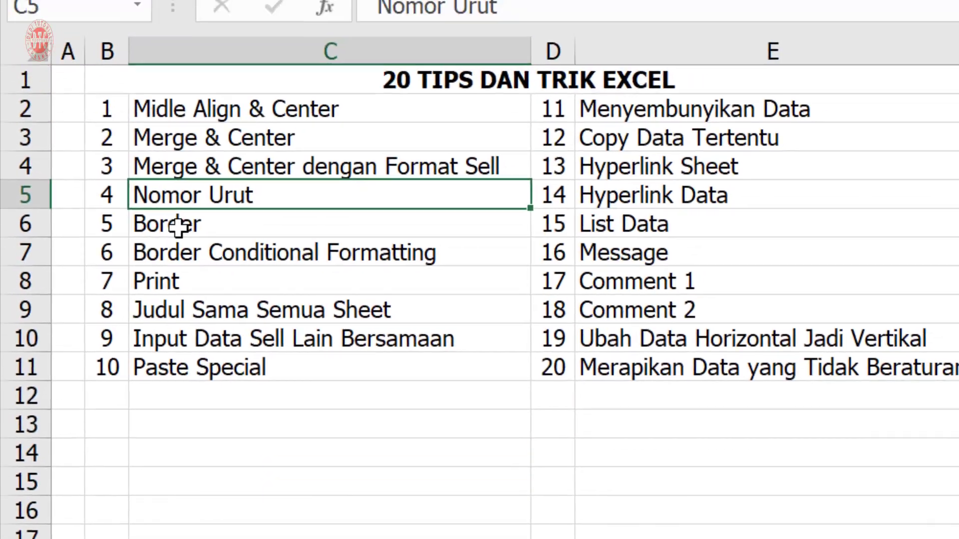
Step: Apply All Borders to the range B4:D17 on Sheet2
{"action": "left_click", "coordinate": [192, 219]}
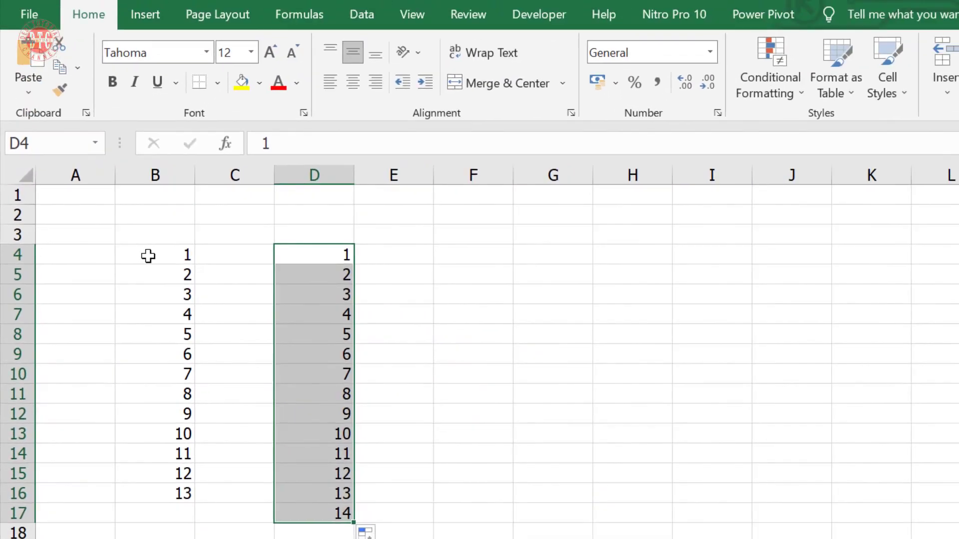
{"action": "left_click_drag", "start_coordinate": [148, 255], "coordinate": [286, 501]}
{"action": "left_click", "coordinate": [128, 267]}
{"action": "left_click", "coordinate": [317, 493], "text": "shift"}
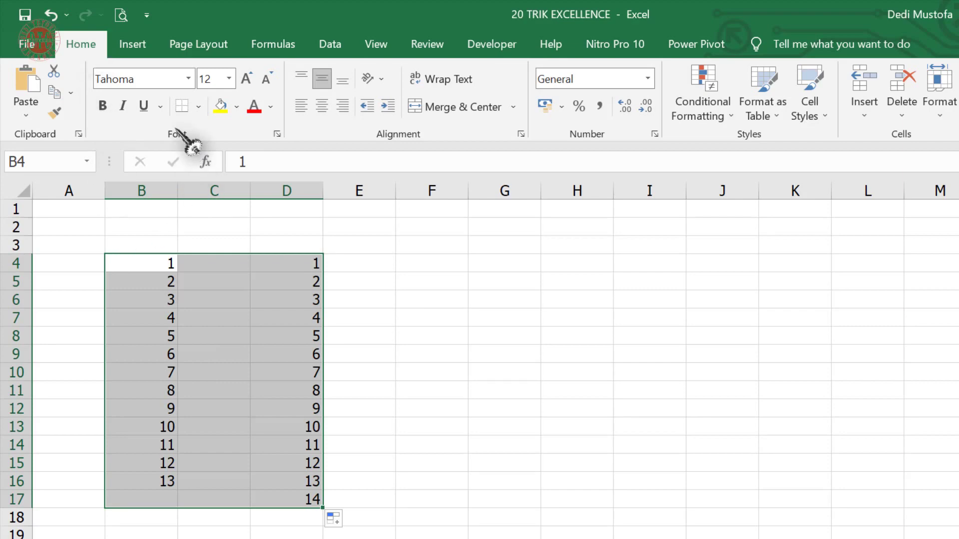
{"action": "left_click", "coordinate": [199, 106]}
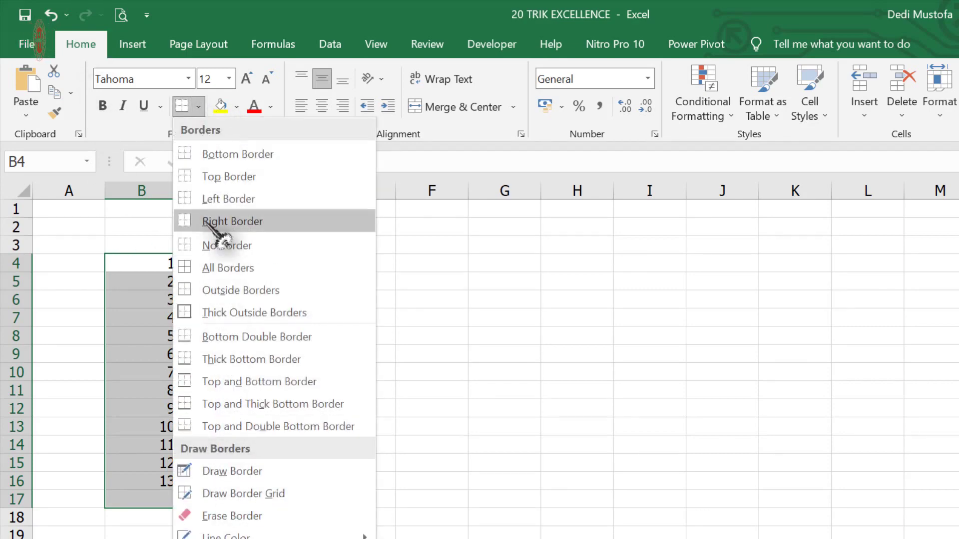
{"action": "left_click", "coordinate": [245, 269]}
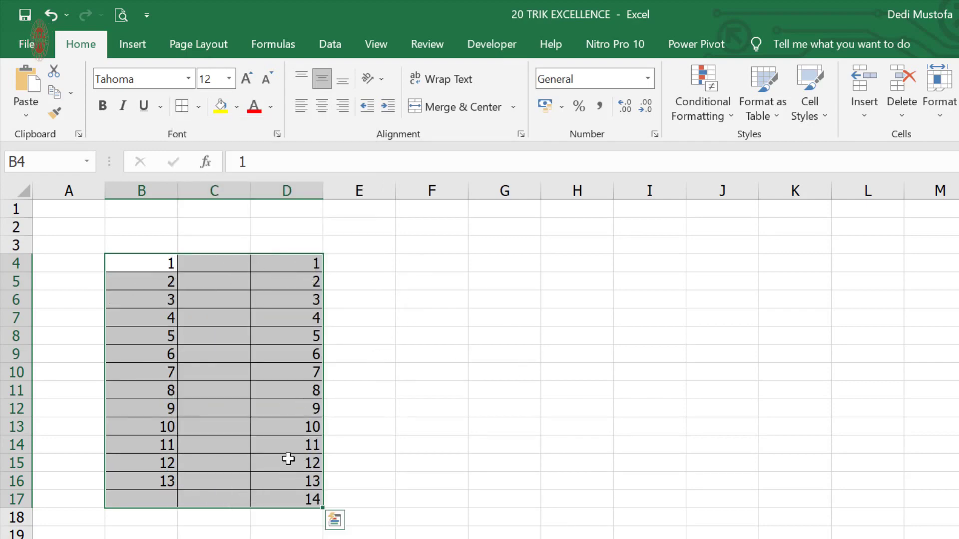
Step: Apply double-line outline and inside borders to B4:D17 through the detailed border settings
{"action": "left_click", "coordinate": [198, 106]}
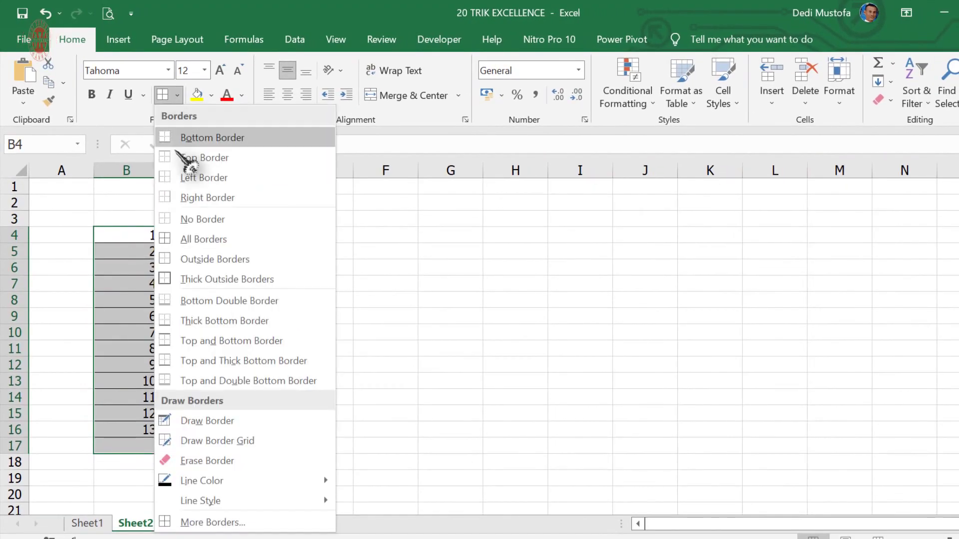
{"action": "left_click", "coordinate": [206, 523]}
{"action": "left_click", "coordinate": [512, 212]}
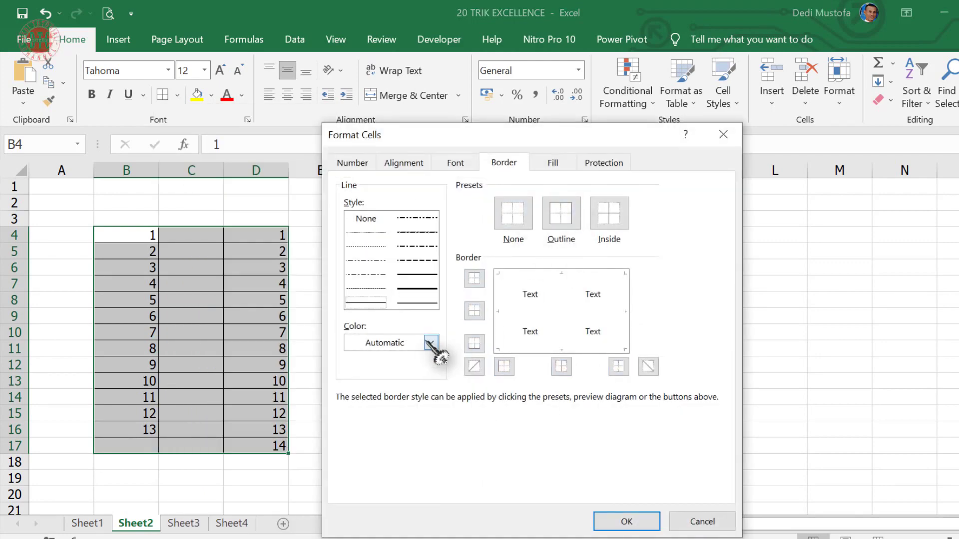
{"action": "left_click", "coordinate": [426, 303]}
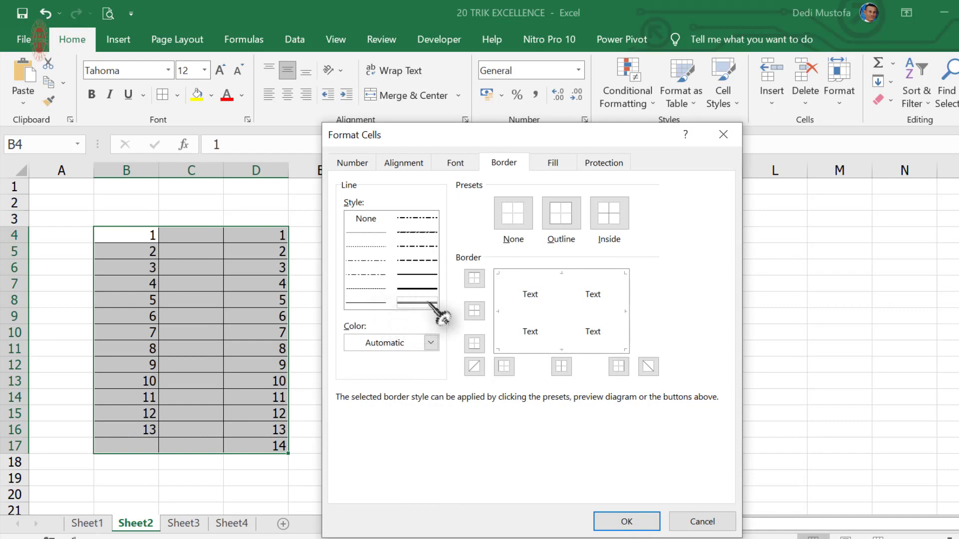
{"action": "left_click", "coordinate": [561, 219]}
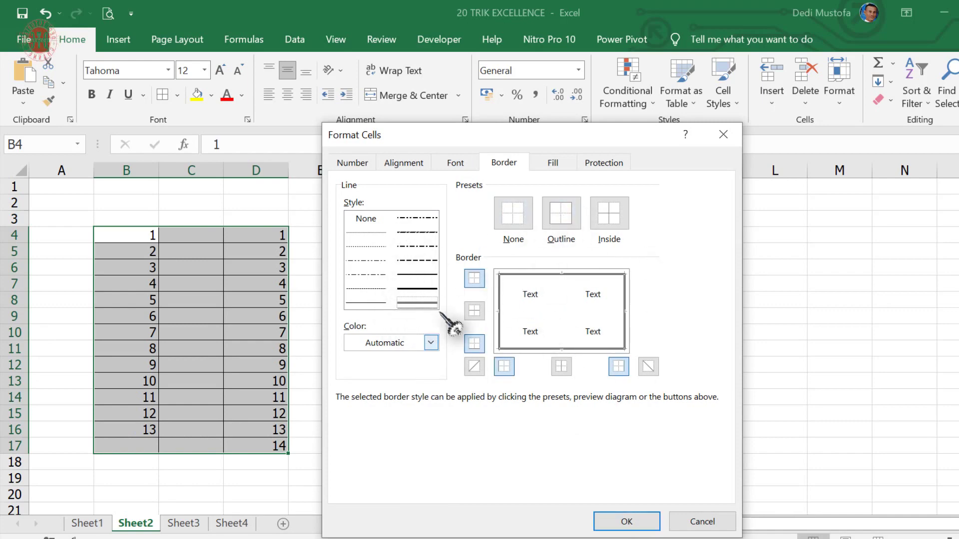
{"action": "left_click", "coordinate": [609, 220]}
{"action": "left_click", "coordinate": [617, 521]}
{"action": "left_click", "coordinate": [487, 327]}
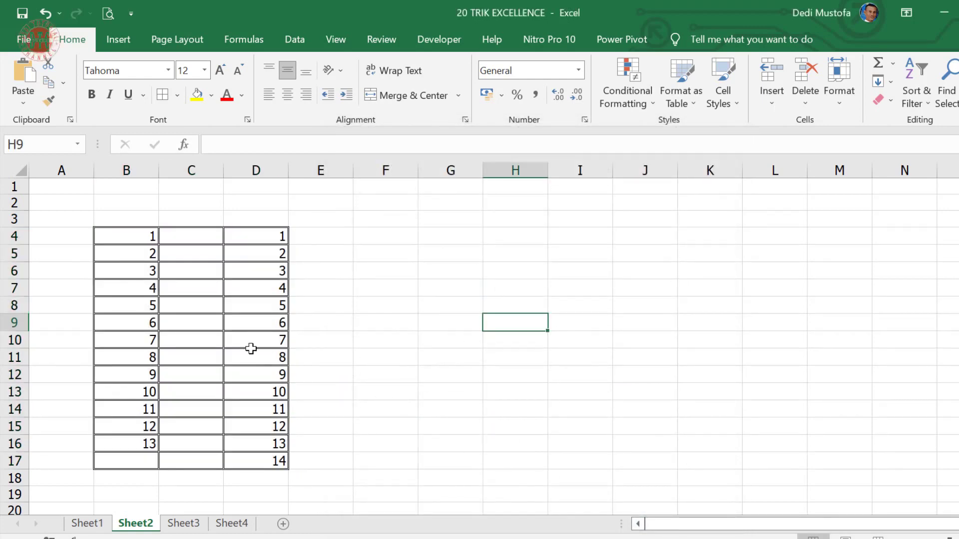
{"action": "left_click_drag", "start_coordinate": [138, 238], "coordinate": [257, 463]}
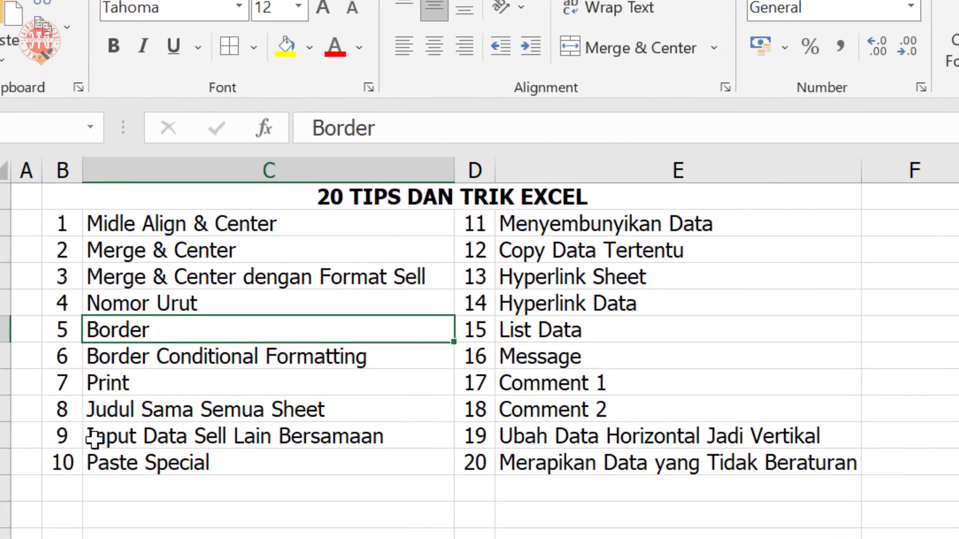
Step: Create a formula-based conditional formatting rule for F4:K17 with the formula =($F4)<>0
{"action": "key", "text": "Down"}
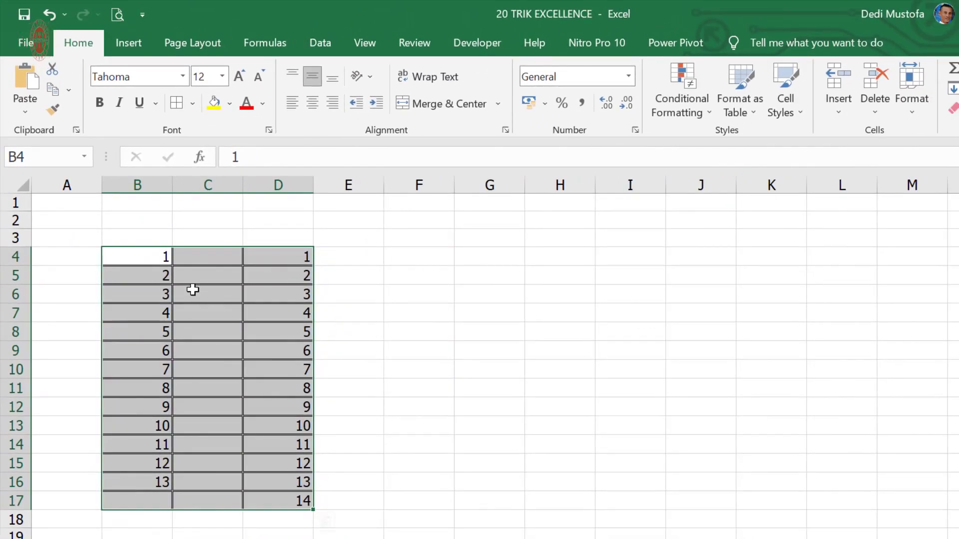
{"action": "left_click_drag", "start_coordinate": [159, 255], "coordinate": [274, 505]}
{"action": "left_click_drag", "start_coordinate": [439, 259], "coordinate": [769, 352]}
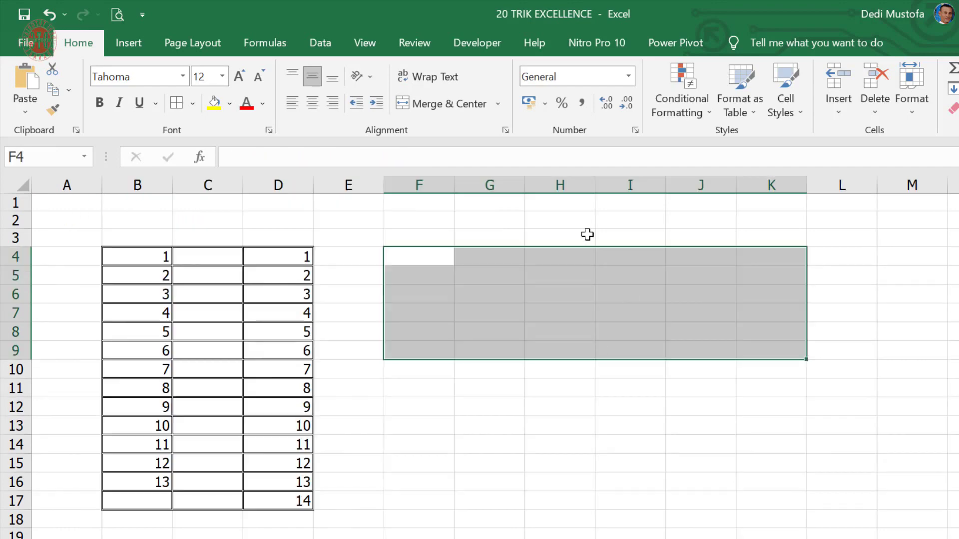
{"action": "left_click_drag", "start_coordinate": [400, 260], "coordinate": [803, 499]}
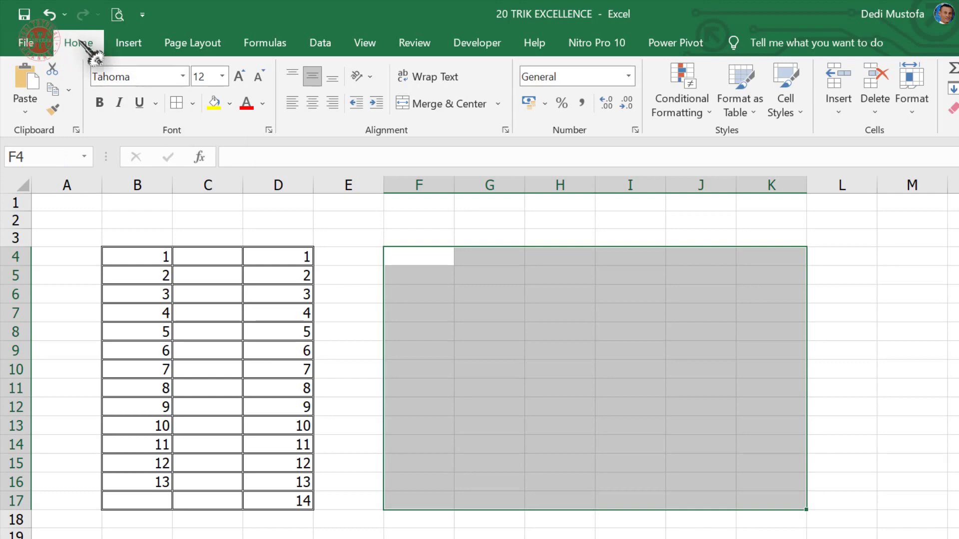
{"action": "left_click", "coordinate": [687, 111]}
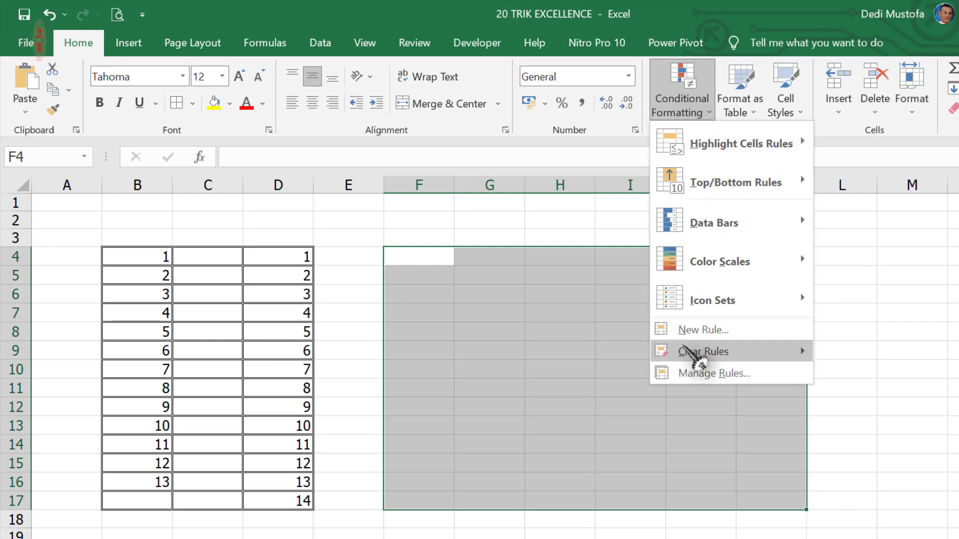
{"action": "left_click", "coordinate": [708, 330]}
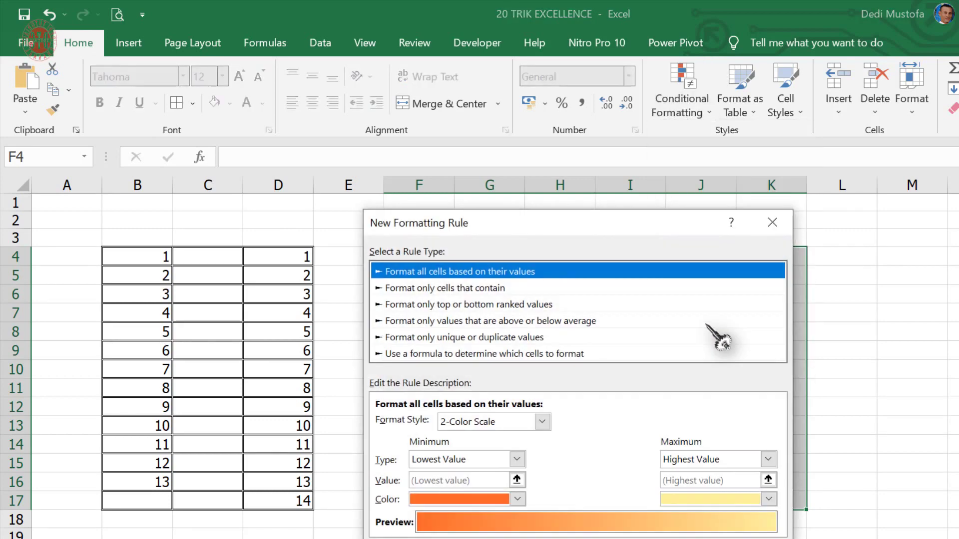
{"action": "left_click", "coordinate": [419, 354]}
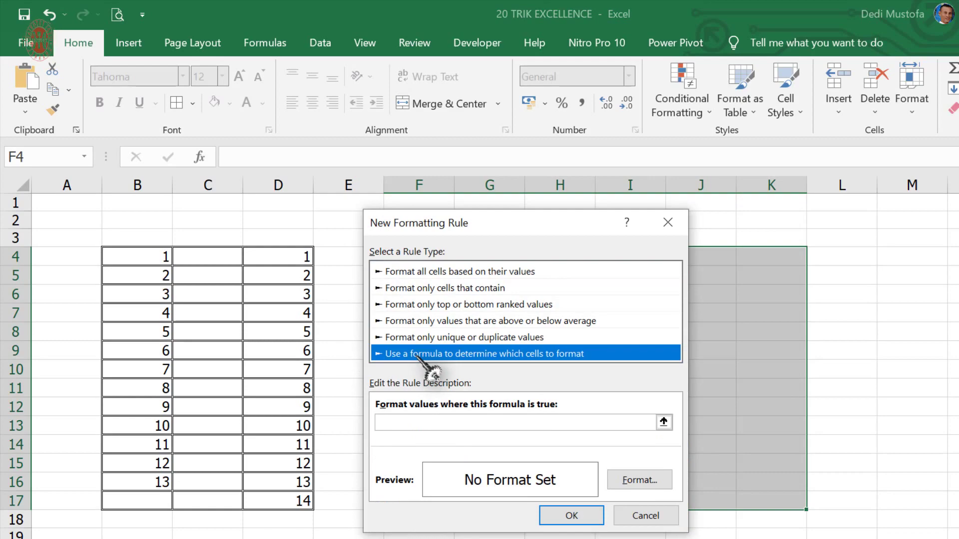
{"action": "left_click", "coordinate": [398, 422]}
{"action": "left_click_drag", "start_coordinate": [448, 229], "coordinate": [166, 179]}
{"action": "left_click", "coordinate": [168, 346]}
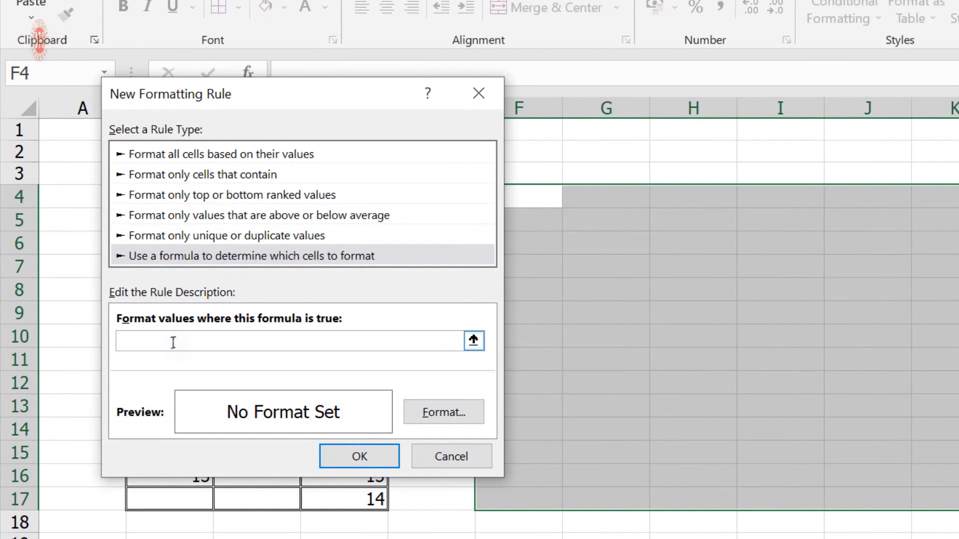
{"action": "left_click_drag", "start_coordinate": [290, 102], "coordinate": [245, 103]}
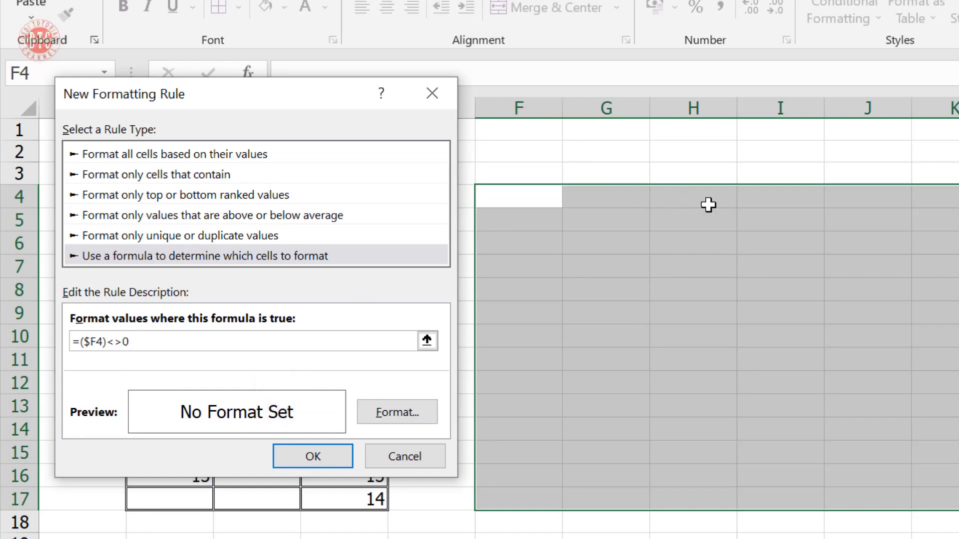
Step: Set the rule's format to an outline border and apply the rule to the range
{"action": "left_click", "coordinate": [390, 413]}
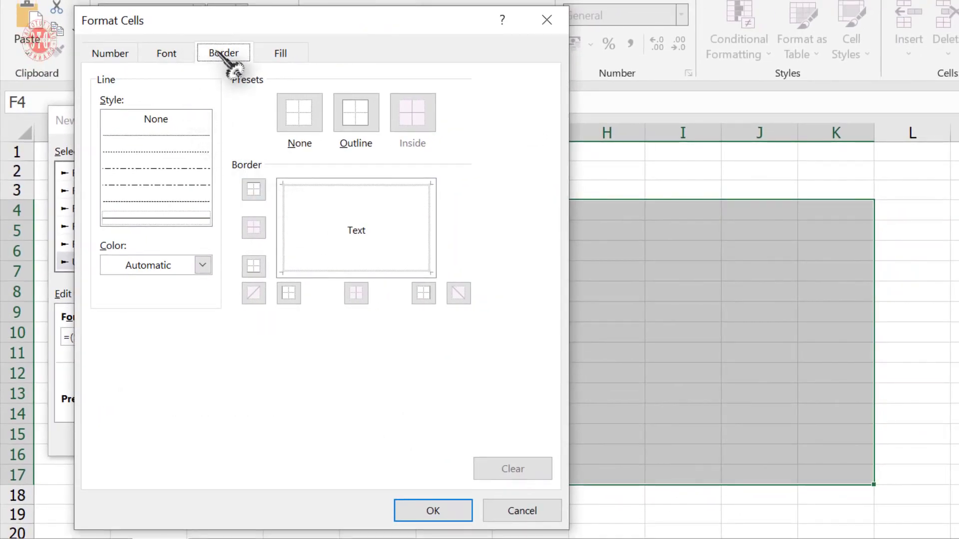
{"action": "left_click", "coordinate": [352, 113]}
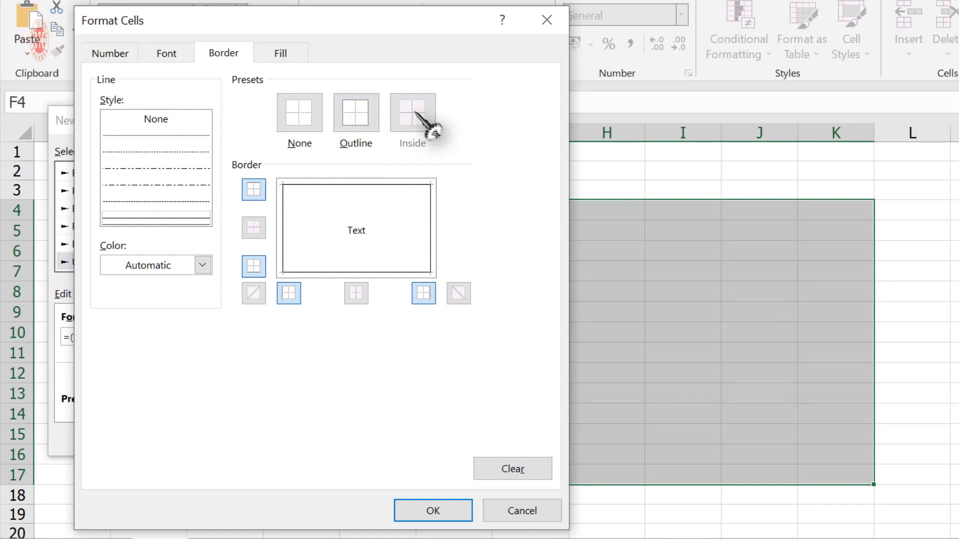
{"action": "left_click", "coordinate": [428, 511]}
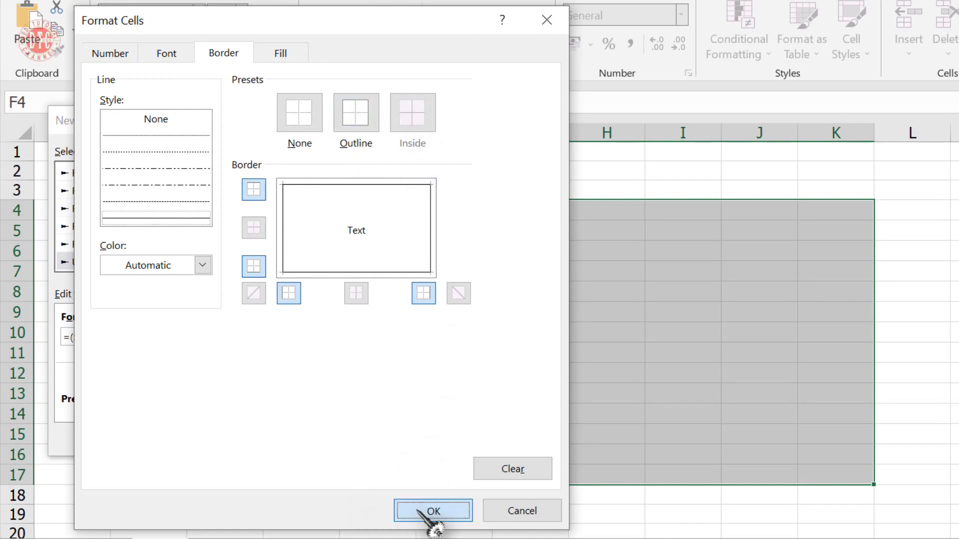
{"action": "left_click", "coordinate": [276, 438]}
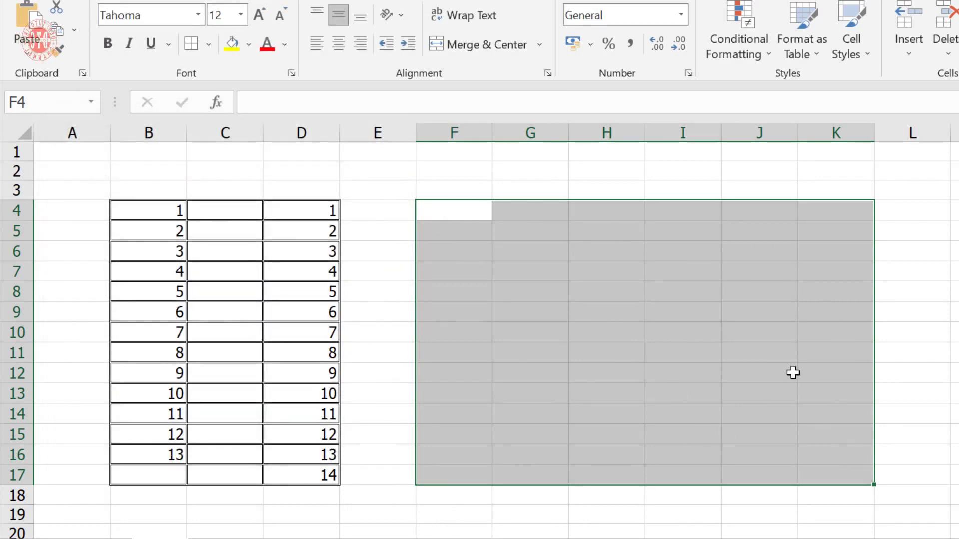
Step: Enter 1 in all cells of F4:F8 at once to test the conditional borders
{"action": "left_click", "coordinate": [449, 212]}
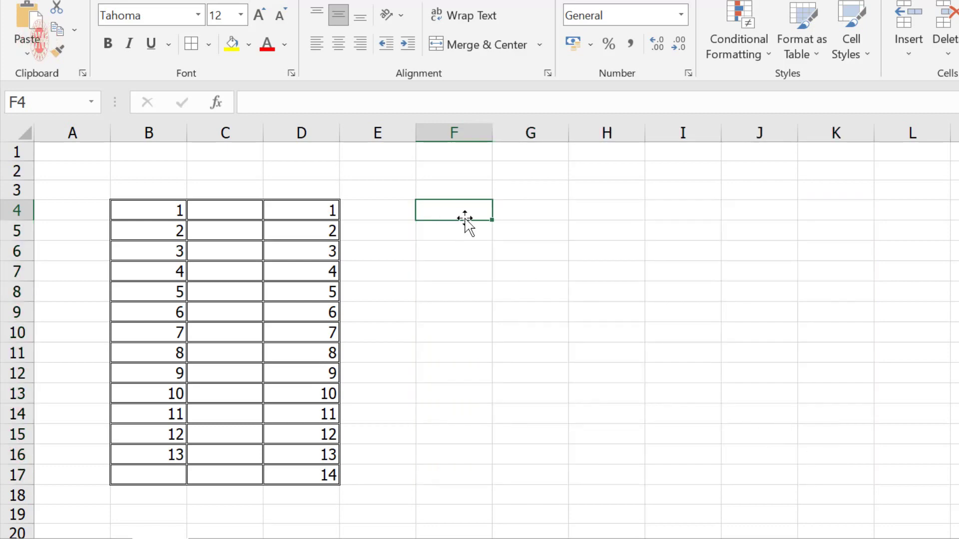
{"action": "left_click_drag", "start_coordinate": [464, 214], "coordinate": [466, 470]}
{"action": "left_click_drag", "start_coordinate": [462, 419], "coordinate": [455, 285]}
{"action": "type", "text": "1"}
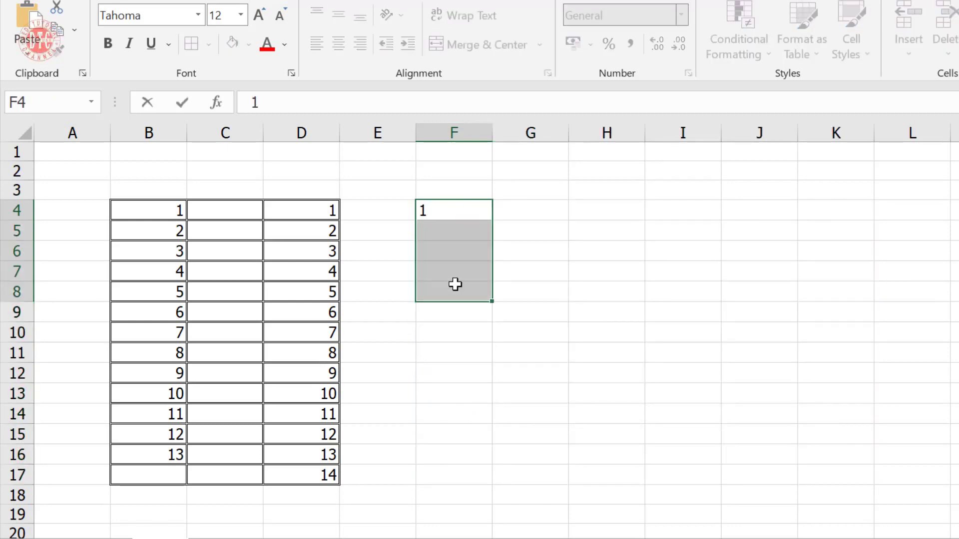
{"action": "key", "text": "ctrl+Return"}
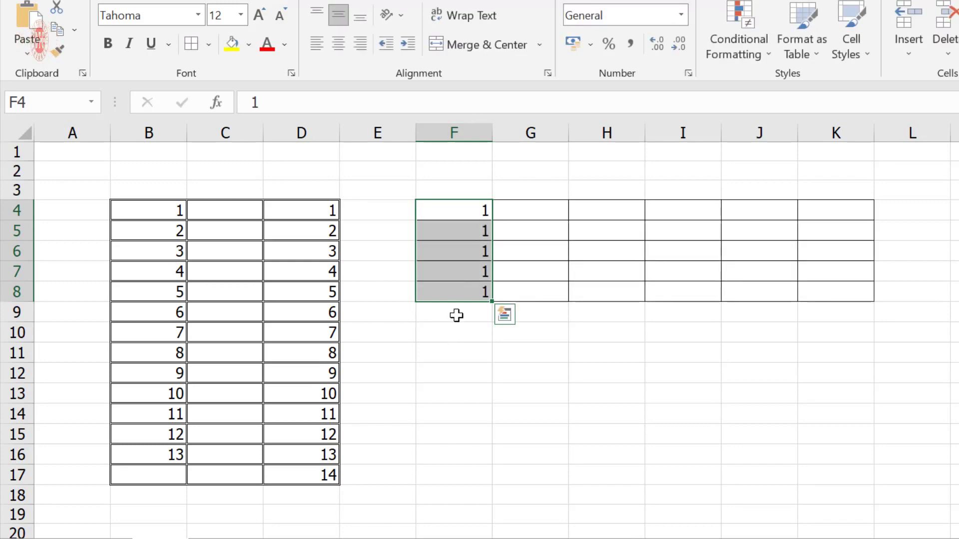
Step: Enter 2 in all cells of F9:F17 at once
{"action": "left_click_drag", "start_coordinate": [669, 315], "coordinate": [670, 455]}
{"action": "left_click_drag", "start_coordinate": [456, 312], "coordinate": [456, 474]}
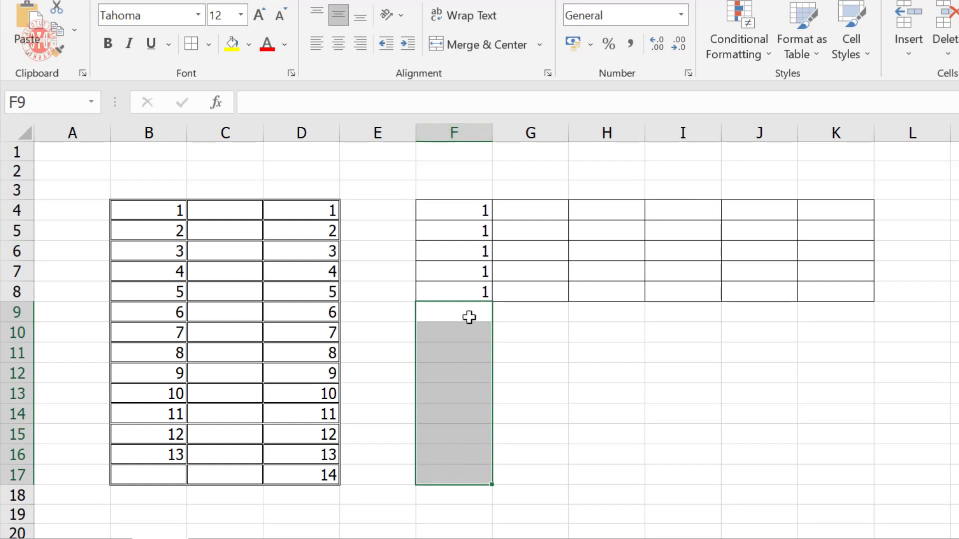
{"action": "type", "text": "2"}
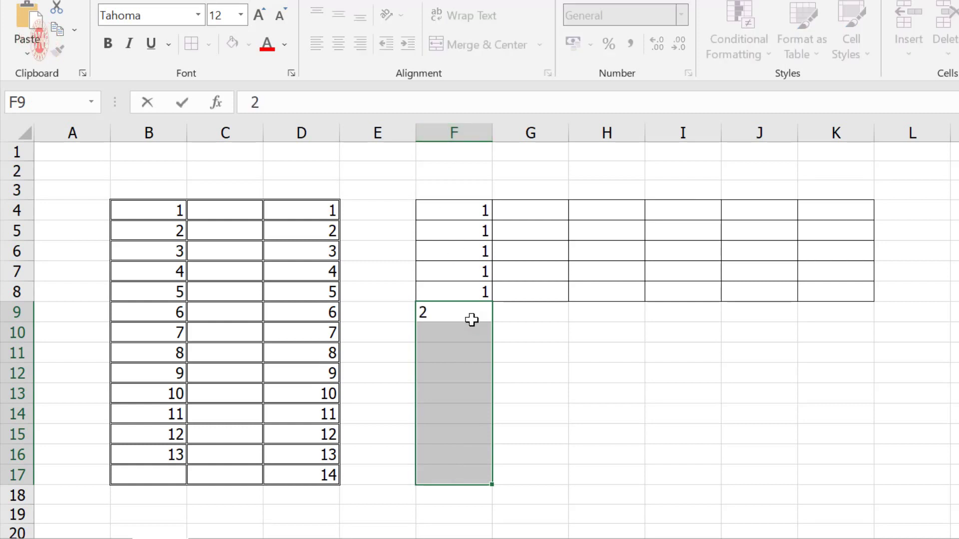
{"action": "key", "text": "ctrl+Return"}
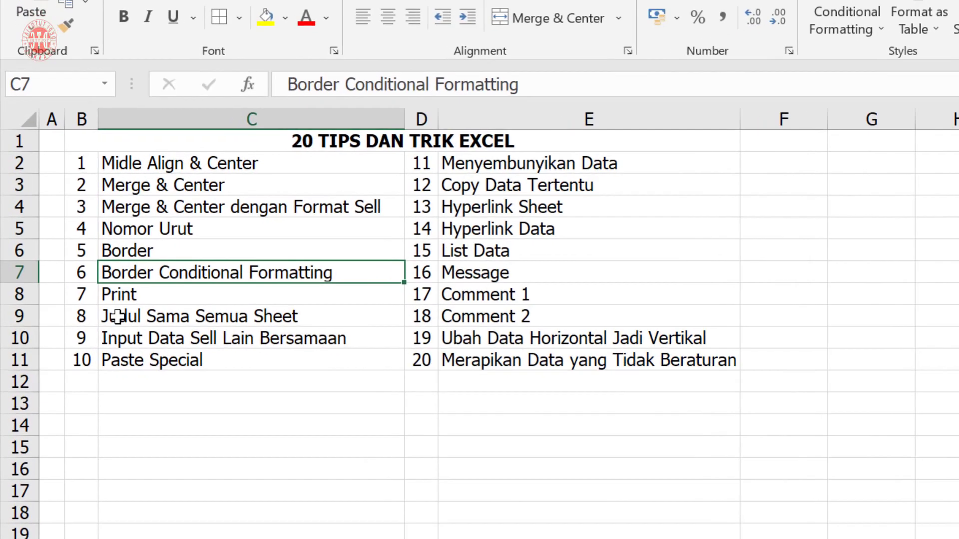
Step: Go to Sheet3 and fill columns B to E with 123456 from row 4 downward
{"action": "left_click", "coordinate": [125, 291]}
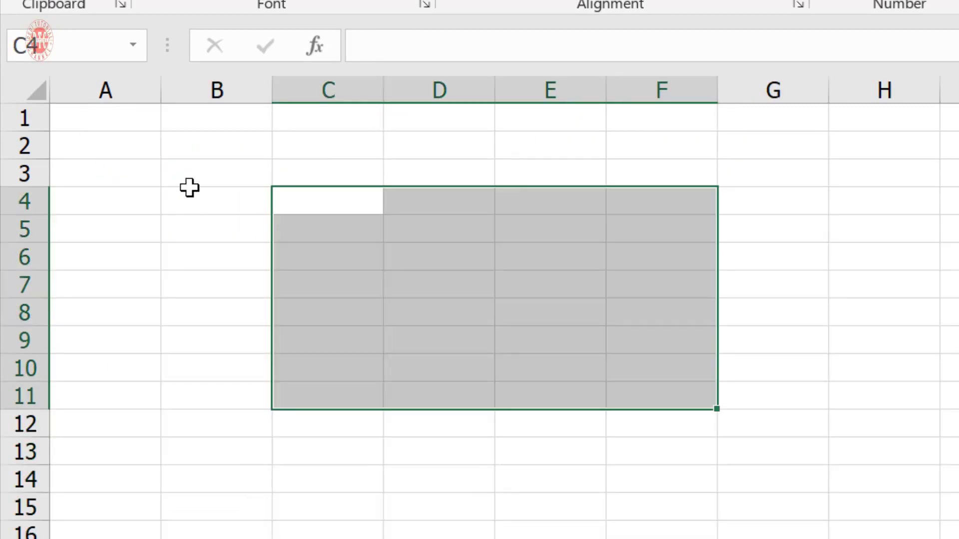
{"action": "left_click_drag", "start_coordinate": [189, 188], "coordinate": [578, 241]}
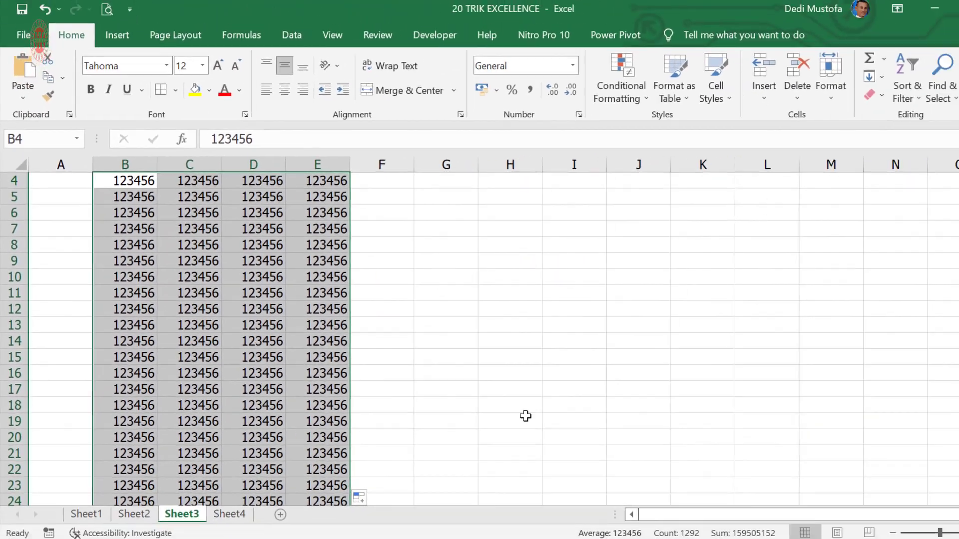
{"action": "scroll", "coordinate": [457, 381], "scroll_direction": "down", "scroll_amount": 1}
{"action": "scroll", "coordinate": [457, 382], "scroll_direction": "up", "scroll_amount": 2}
Step: Enter the title DATA NILAI in B3 above the number table
{"action": "left_click", "coordinate": [125, 214]}
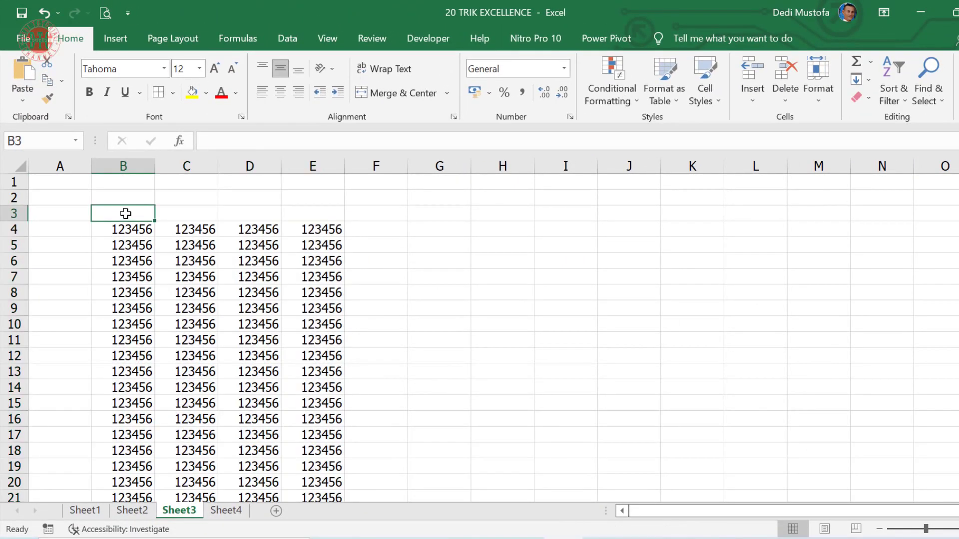
{"action": "type", "text": "DATA"}
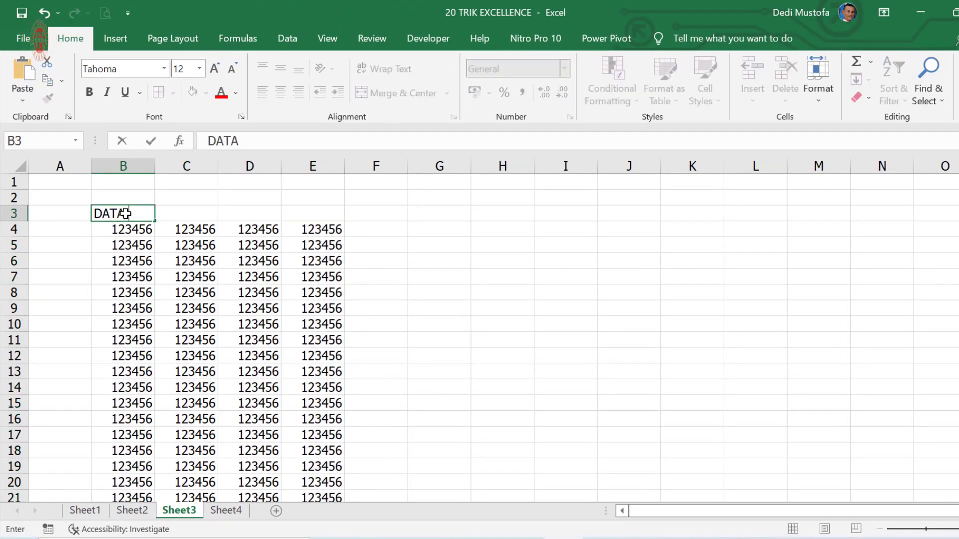
{"action": "type", "text": " NILAI"}
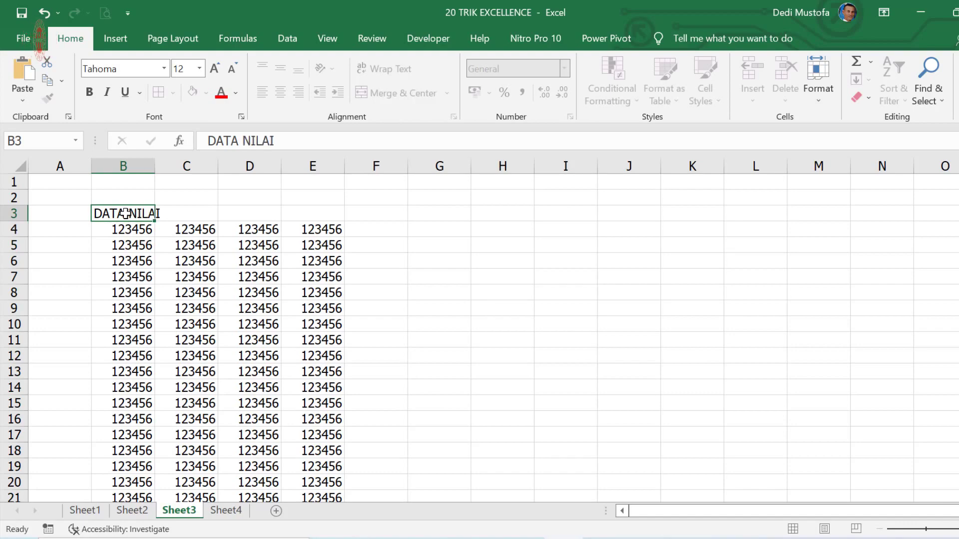
Step: Preview the printout of Sheet3 and page forward and back to check which pages carry the title
{"action": "key", "text": "Return"}
{"action": "left_click", "coordinate": [106, 12]}
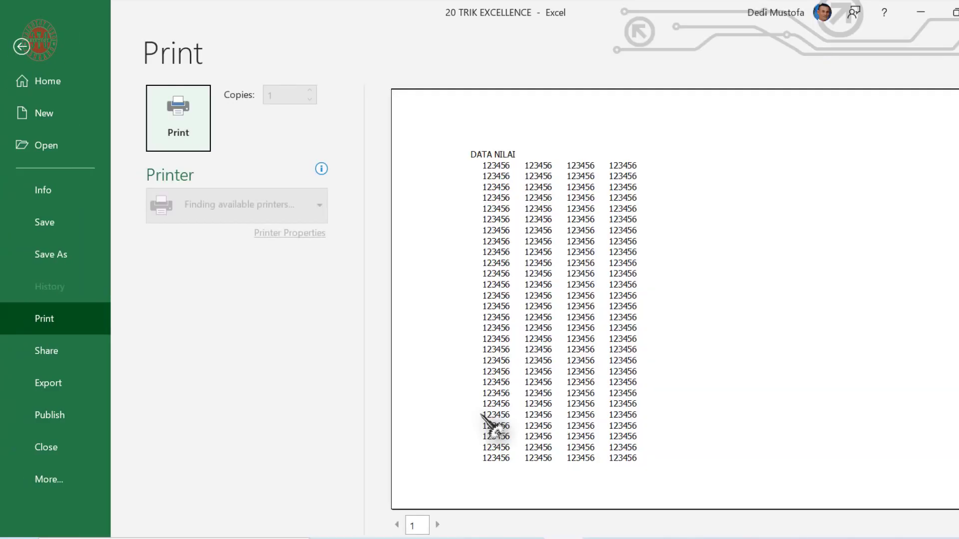
{"action": "left_click", "coordinate": [464, 525]}
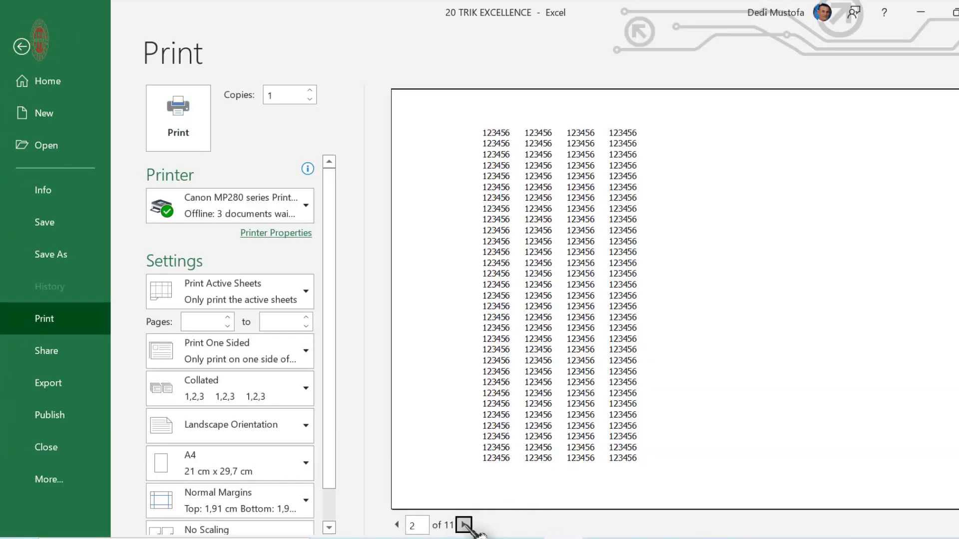
{"action": "left_click", "coordinate": [464, 525]}
{"action": "left_click", "coordinate": [464, 524]}
{"action": "left_click", "coordinate": [464, 524]}
{"action": "left_click", "coordinate": [396, 525]}
{"action": "left_click", "coordinate": [397, 525]}
{"action": "left_click", "coordinate": [397, 525]}
{"action": "left_click", "coordinate": [396, 525]}
{"action": "left_click", "coordinate": [397, 525]}
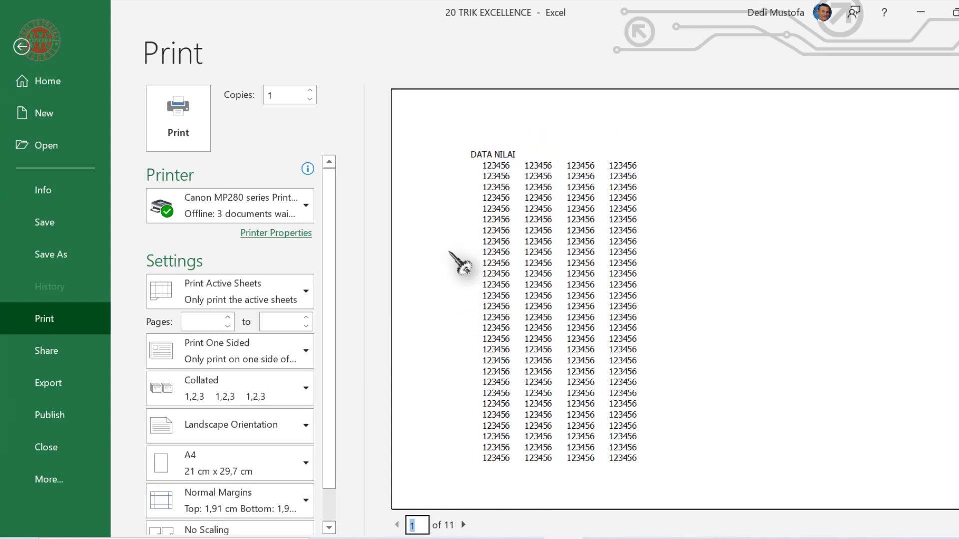
{"action": "left_click", "coordinate": [21, 46]}
Step: Merge and center the DATA NILAI title across B3:E3 and make it bold
{"action": "left_click_drag", "start_coordinate": [125, 213], "coordinate": [310, 216]}
{"action": "left_click", "coordinate": [402, 94]}
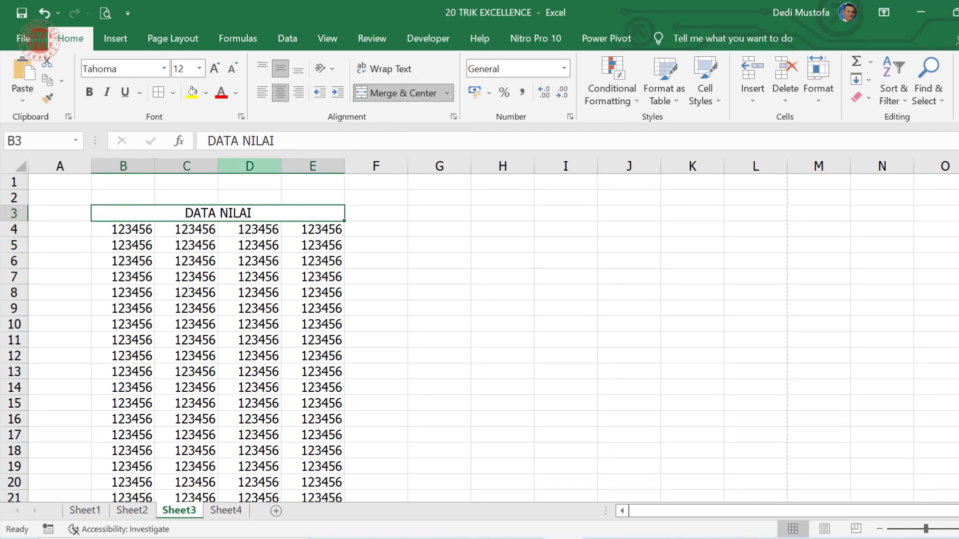
{"action": "left_click", "coordinate": [89, 92]}
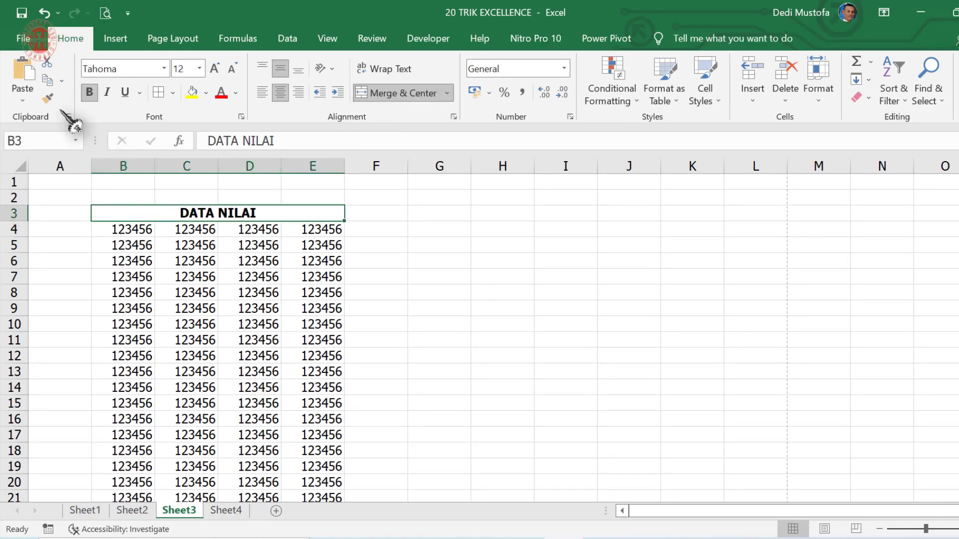
Step: Compare the first and second pages in the print preview to check the position of the centered title
{"action": "left_click", "coordinate": [105, 13]}
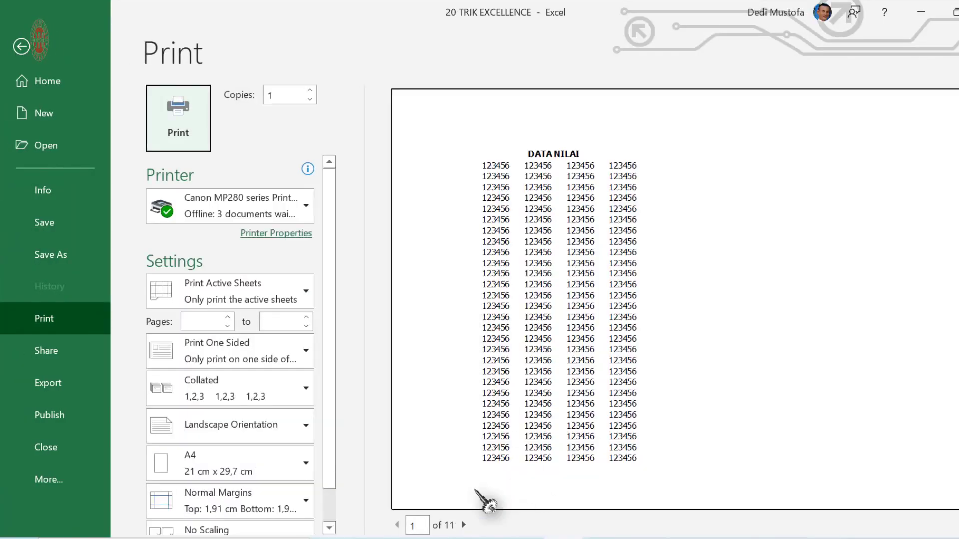
{"action": "left_click", "coordinate": [463, 525]}
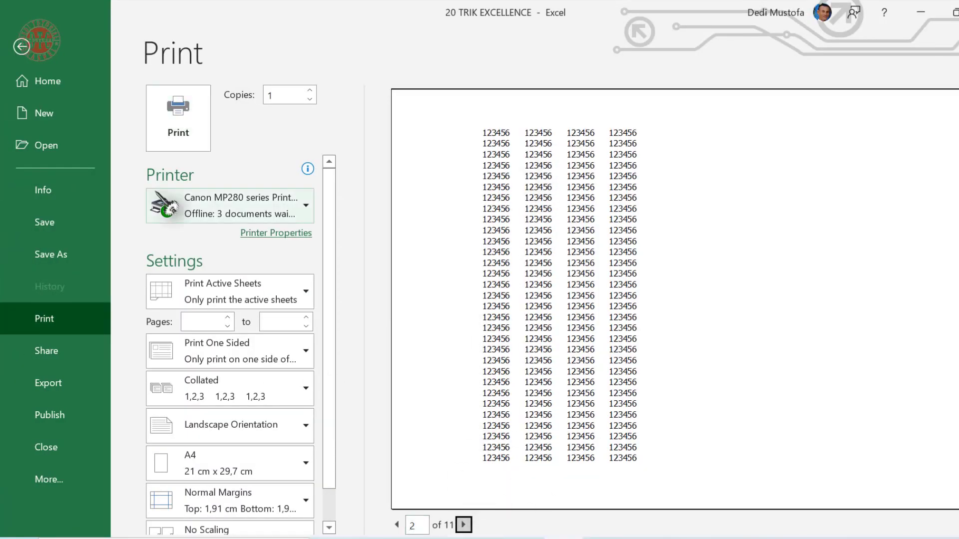
{"action": "left_click", "coordinate": [22, 48]}
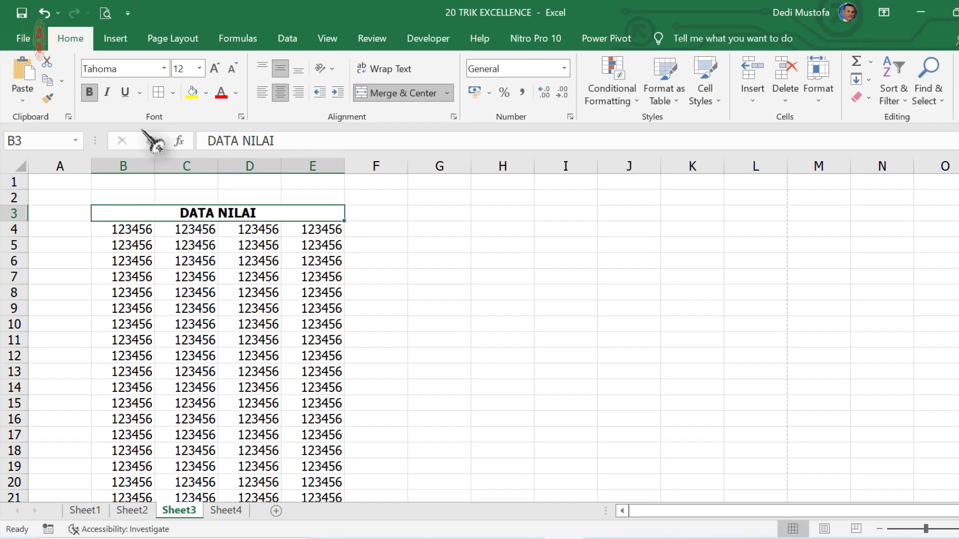
{"action": "left_click", "coordinate": [105, 13]}
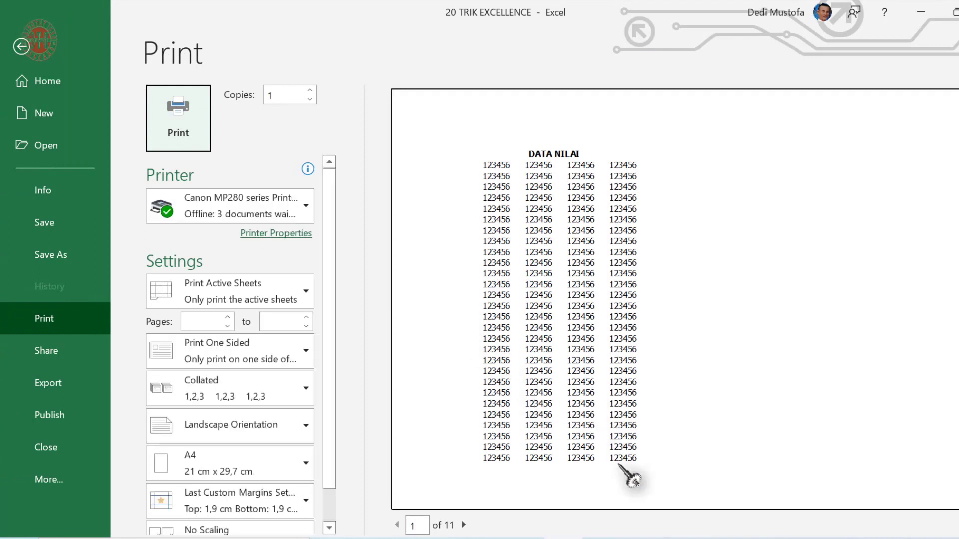
{"action": "left_click", "coordinate": [464, 524]}
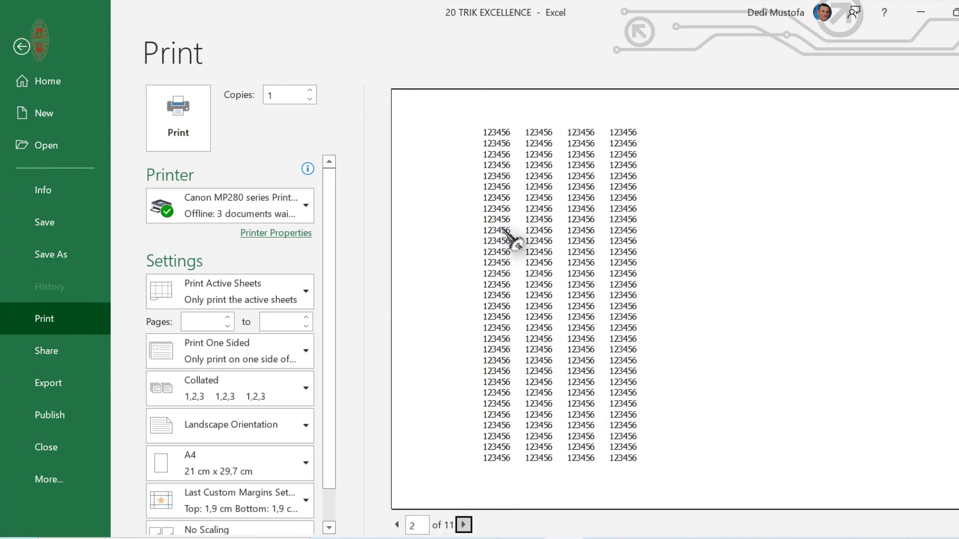
{"action": "left_click", "coordinate": [21, 47]}
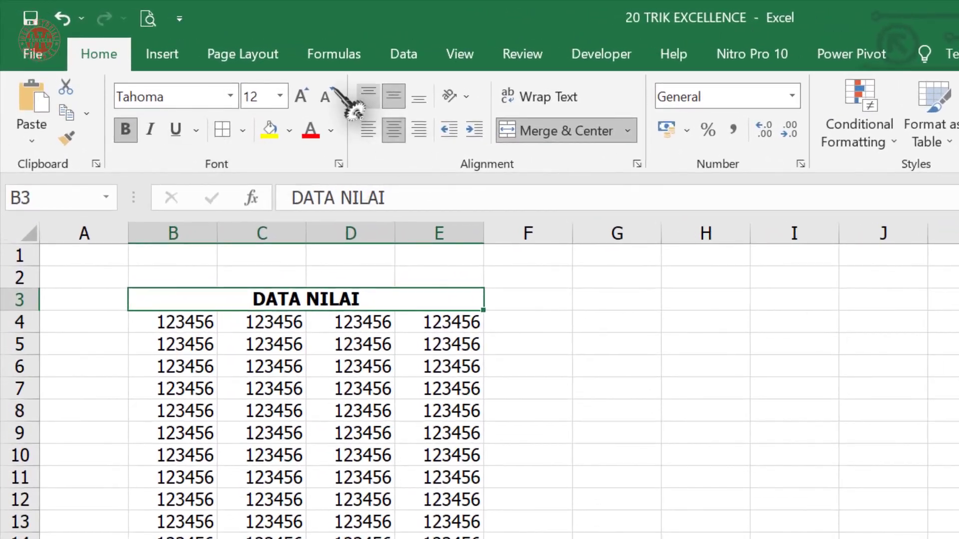
Step: Set row 3 ($3:$3) as the row to repeat at the top of every printed page
{"action": "left_click", "coordinate": [231, 50]}
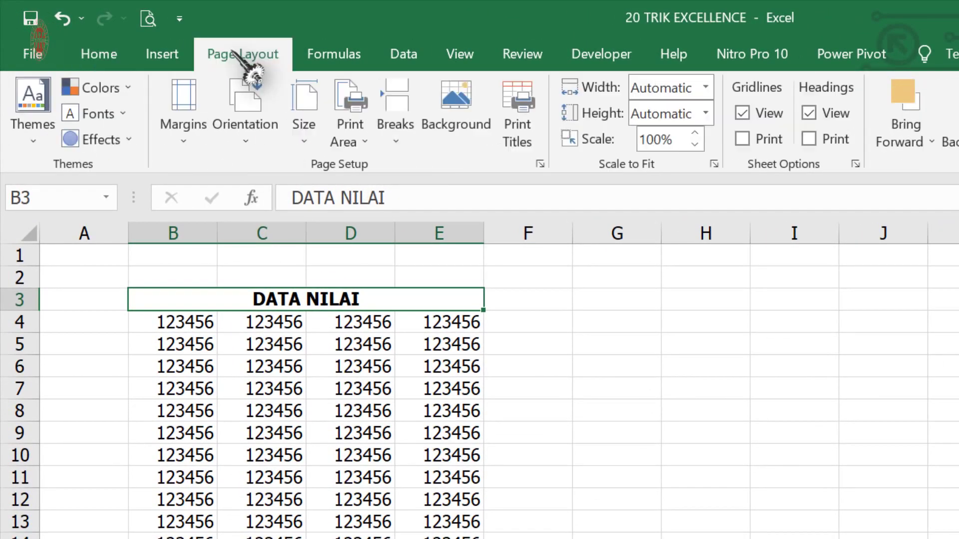
{"action": "left_click", "coordinate": [540, 164]}
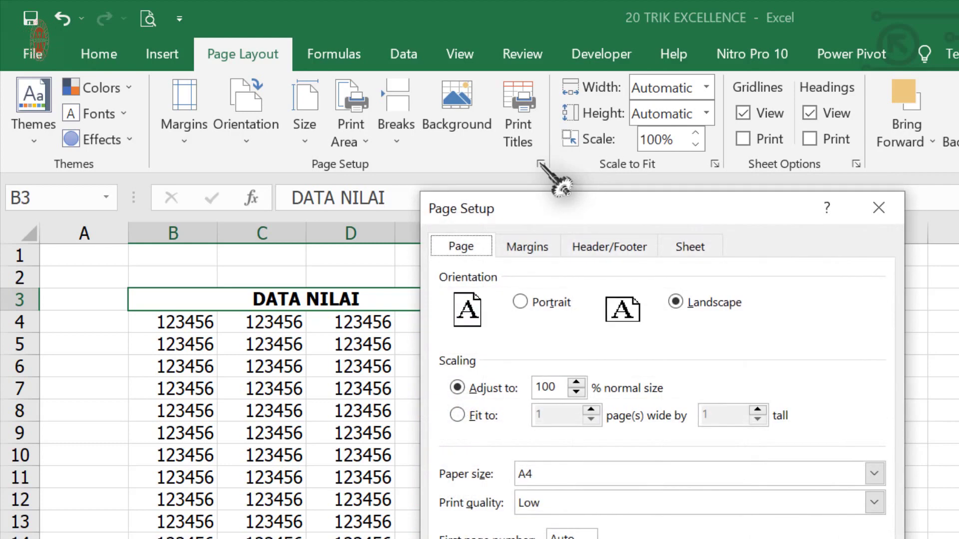
{"action": "left_click", "coordinate": [691, 247]}
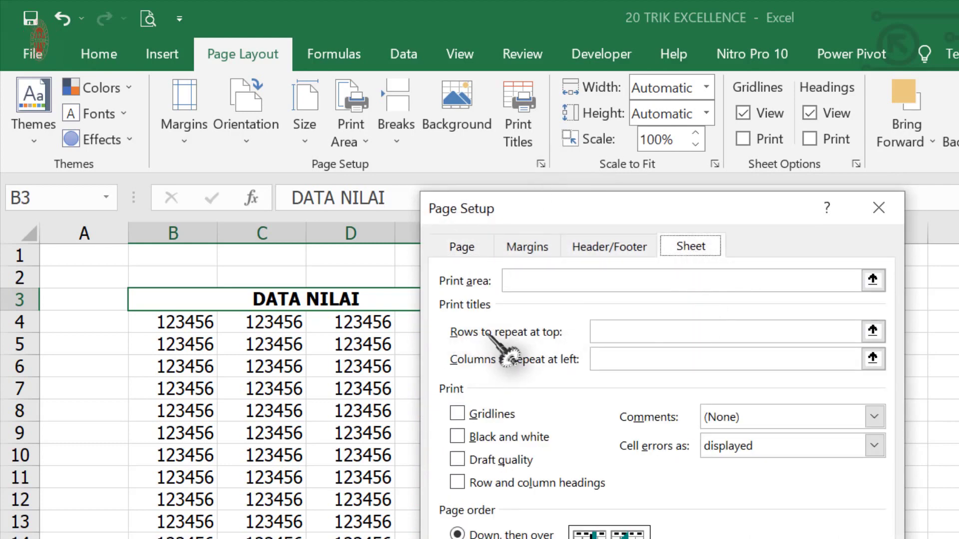
{"action": "left_click", "coordinate": [624, 333]}
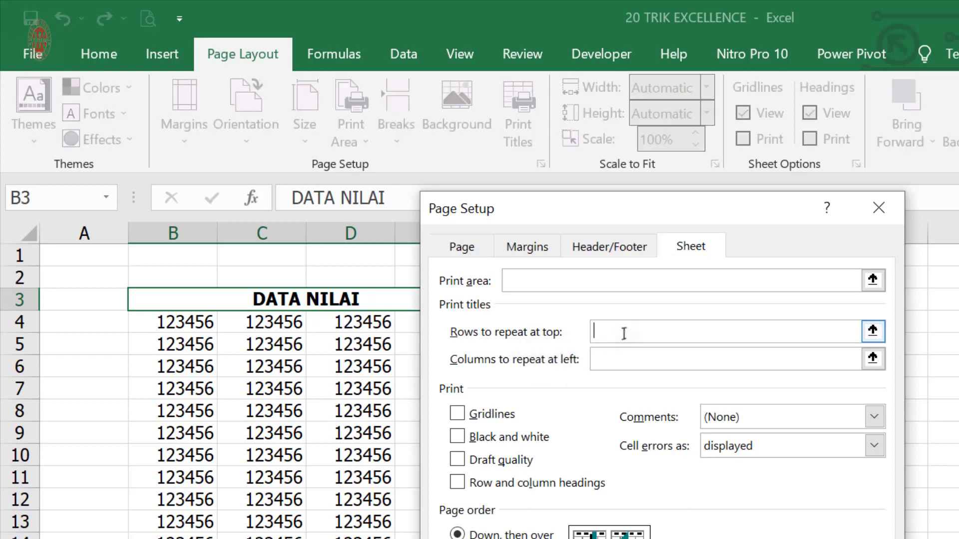
{"action": "left_click", "coordinate": [245, 299]}
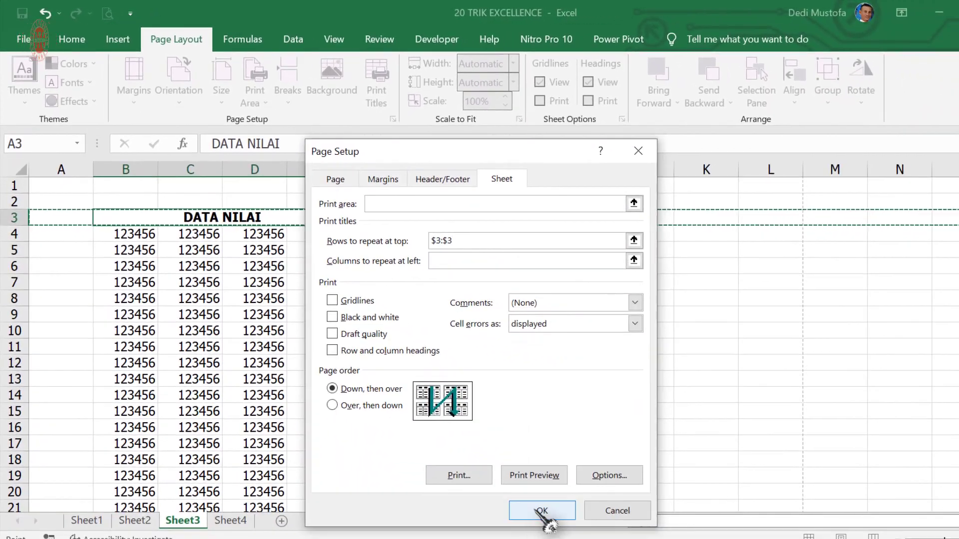
{"action": "left_click", "coordinate": [540, 510]}
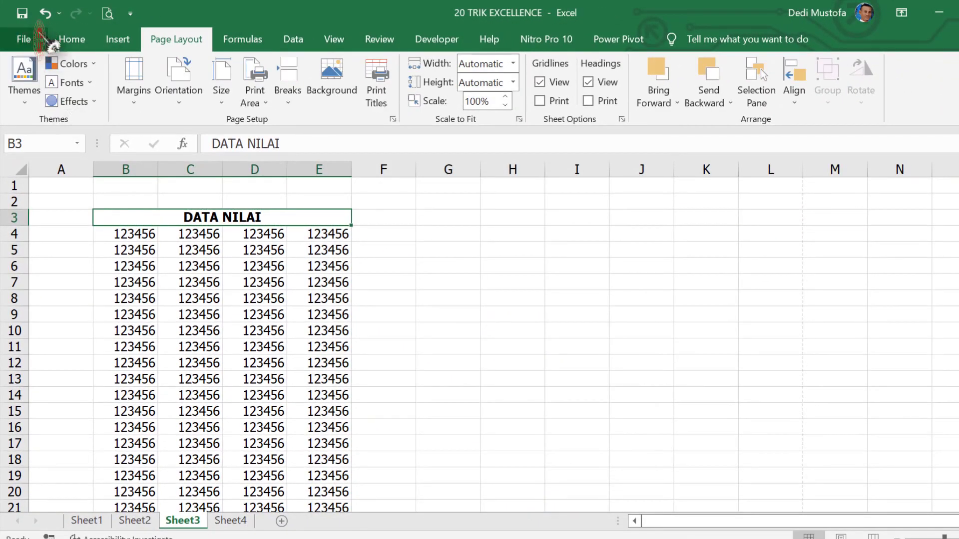
Step: Page through the print preview to check for the DATA NILAI title at the top of each page
{"action": "left_click", "coordinate": [107, 13]}
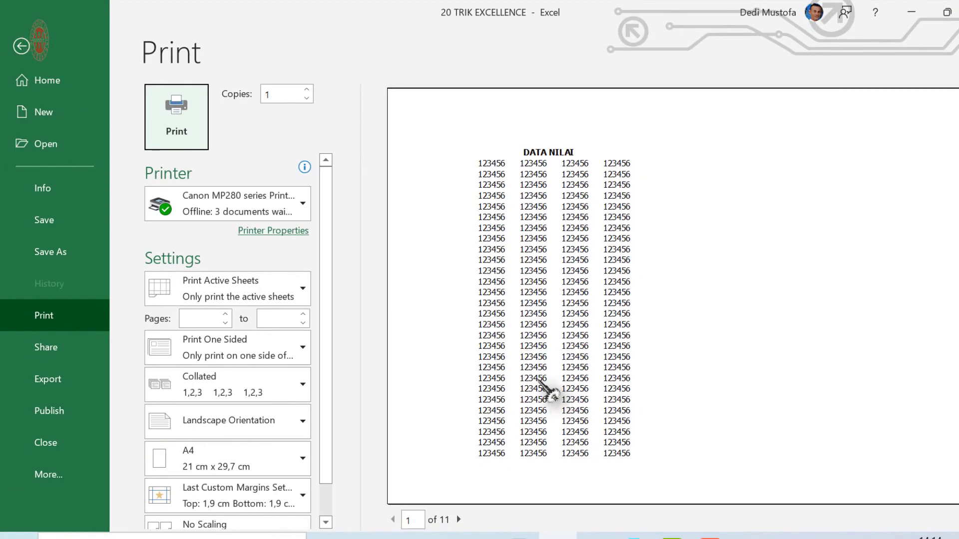
{"action": "left_click", "coordinate": [458, 520]}
{"action": "left_click", "coordinate": [458, 520]}
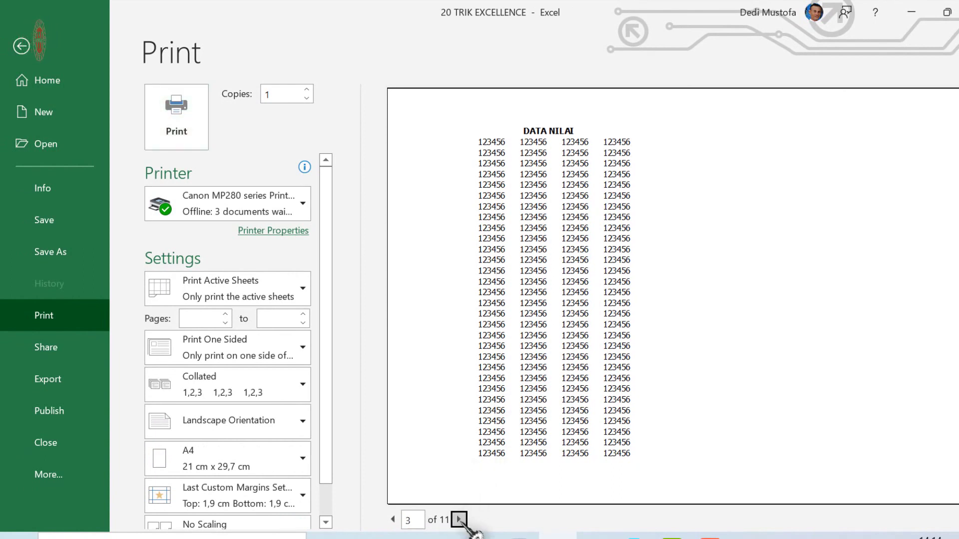
{"action": "left_click", "coordinate": [459, 520]}
{"action": "left_click", "coordinate": [459, 520]}
{"action": "left_click", "coordinate": [458, 520]}
{"action": "left_click", "coordinate": [459, 520]}
{"action": "left_click", "coordinate": [459, 520]}
{"action": "left_click", "coordinate": [21, 46]}
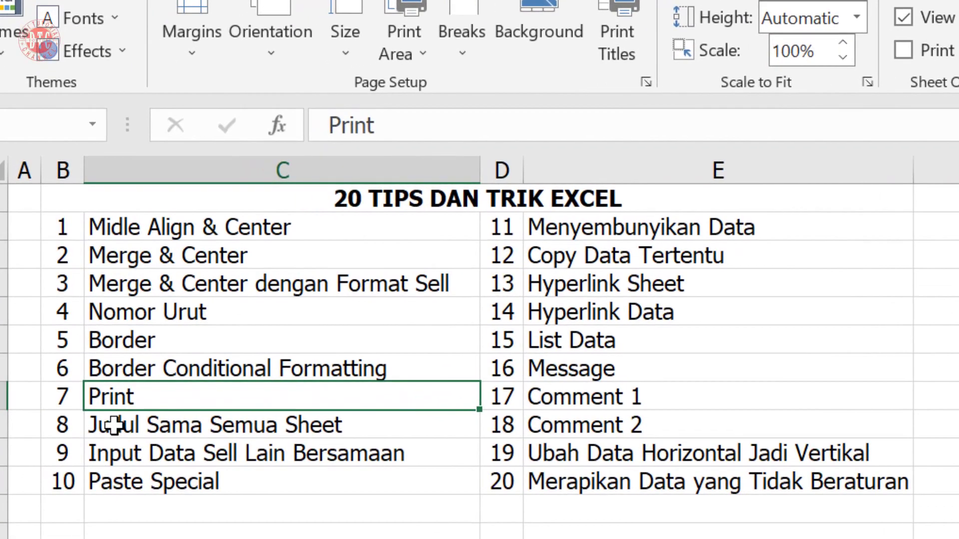
Step: Review the tip Judul Sama Semua Sheet in the Sheet1 list and look through the existing worksheets
{"action": "left_click", "coordinate": [114, 425]}
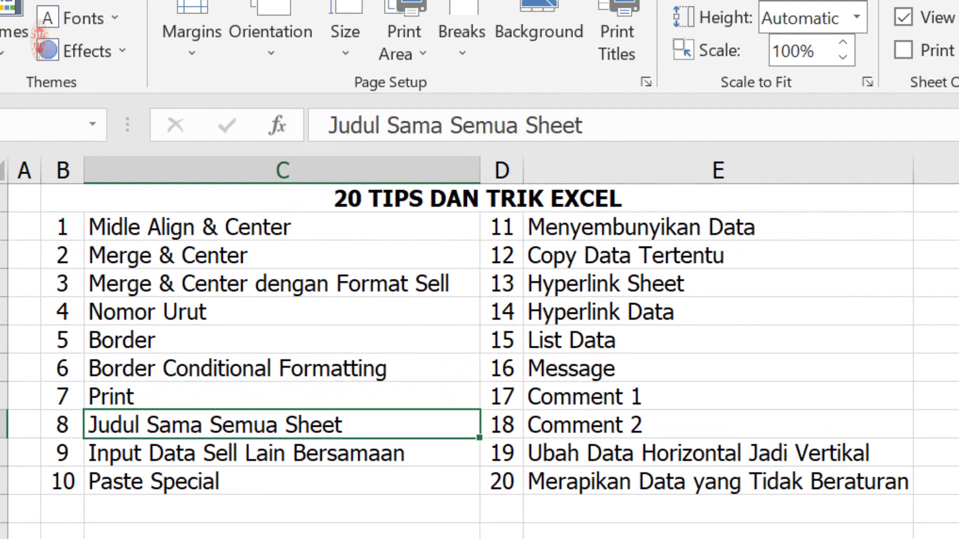
{"action": "left_click", "coordinate": [346, 200]}
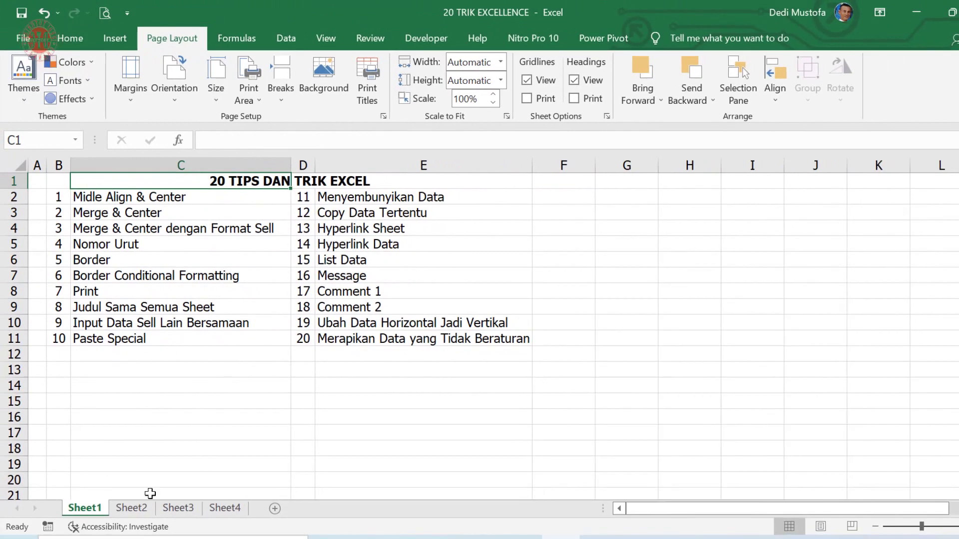
{"action": "left_click", "coordinate": [133, 509]}
{"action": "left_click", "coordinate": [199, 509]}
{"action": "left_click", "coordinate": [95, 508]}
{"action": "left_click", "coordinate": [148, 509]}
{"action": "left_click", "coordinate": [173, 509]}
Step: Add two new blank worksheets after Sheet4
{"action": "left_click", "coordinate": [225, 508]}
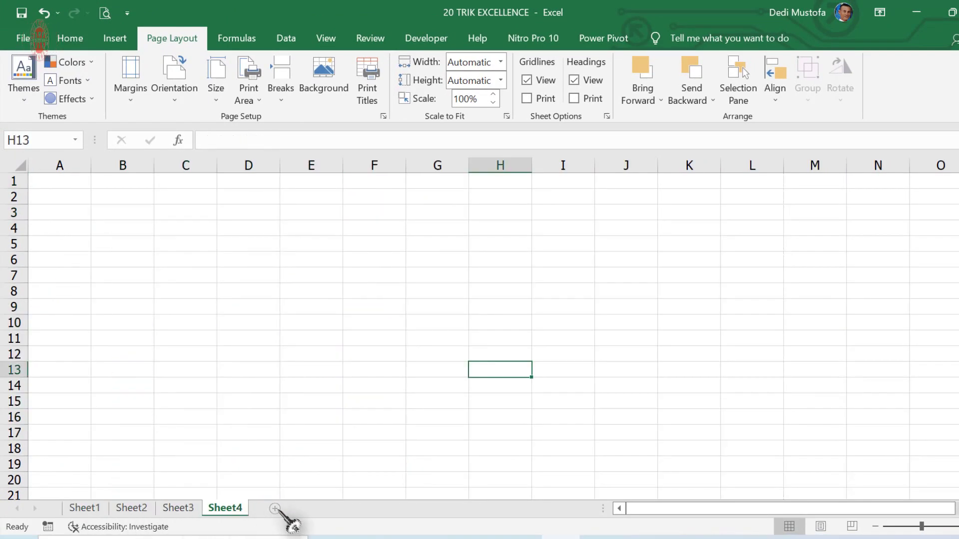
{"action": "left_click", "coordinate": [275, 508]}
{"action": "left_click", "coordinate": [321, 509]}
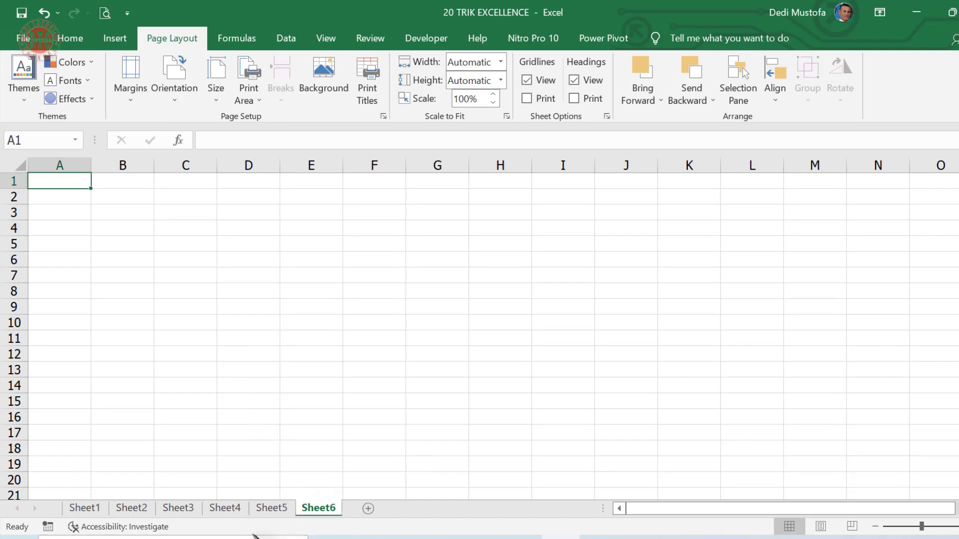
Step: Group Sheet2 through Sheet6, leaving Sheet1 out of the selection
{"action": "left_click", "coordinate": [84, 509]}
{"action": "left_click", "coordinate": [134, 510]}
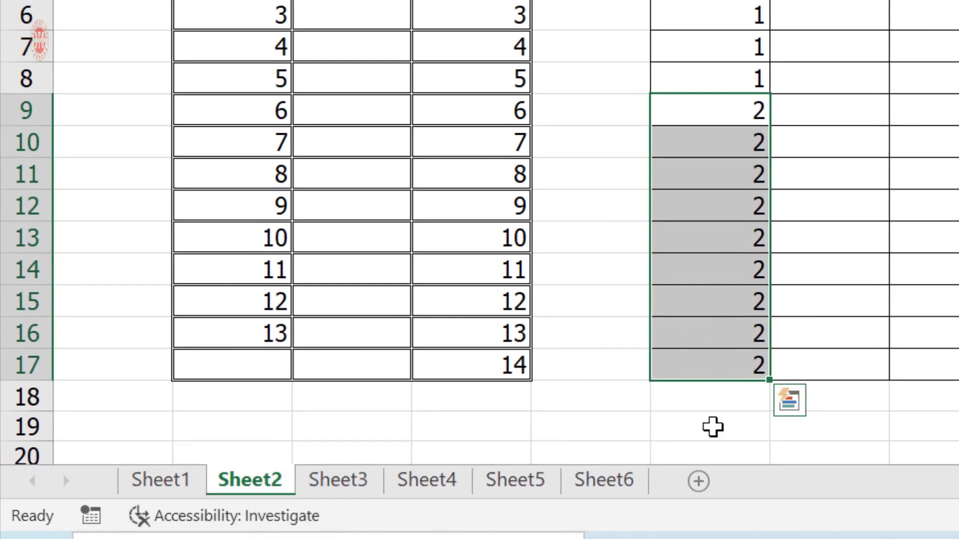
{"action": "left_click", "coordinate": [690, 432]}
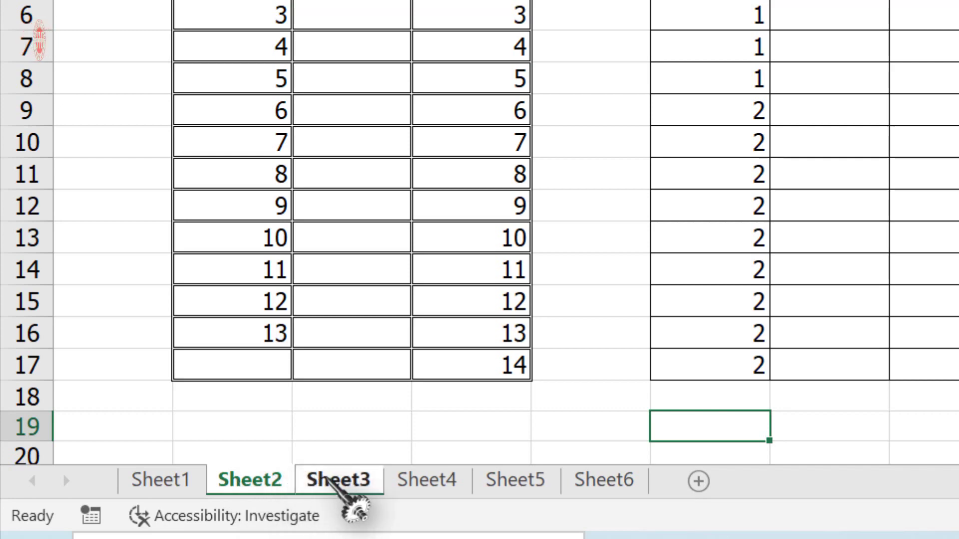
{"action": "left_click", "coordinate": [429, 480], "text": "ctrl"}
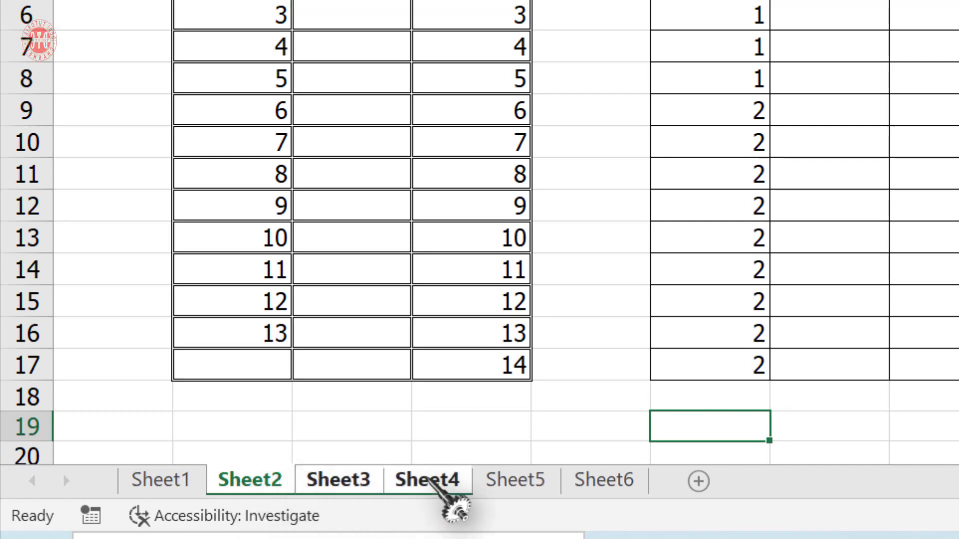
{"action": "left_click", "coordinate": [513, 483], "text": "ctrl"}
{"action": "left_click", "coordinate": [596, 486], "text": "ctrl"}
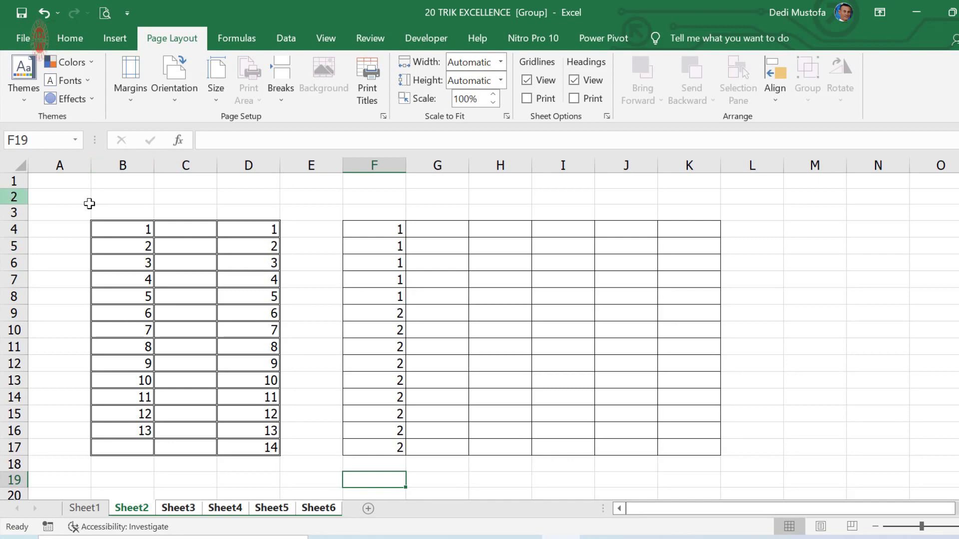
Step: Enter the title 20 TRIK EXCEL in B2 of all grouped sheets at once, and ungroup them by going to Sheet1
{"action": "left_click", "coordinate": [119, 200]}
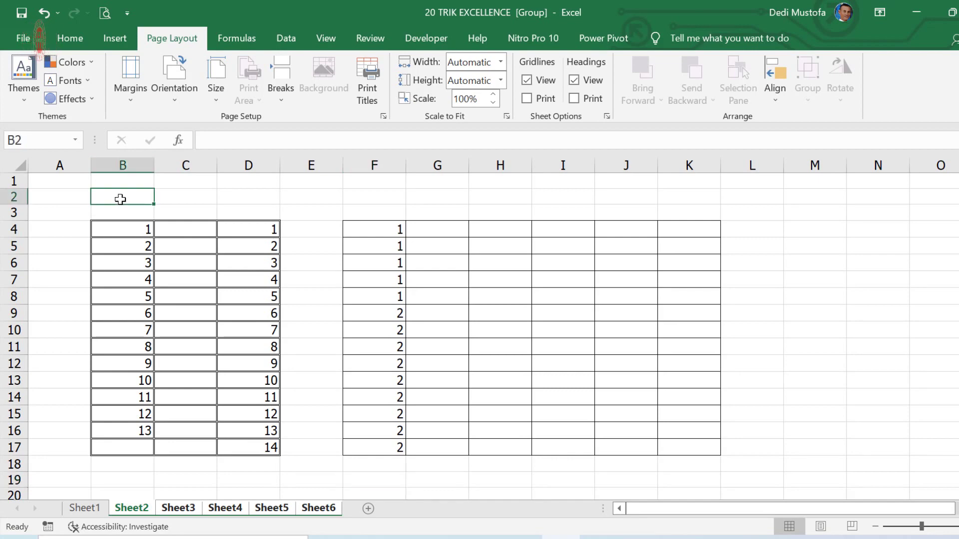
{"action": "type", "text": "20 TRIK EXCEL"}
{"action": "key", "text": "Return"}
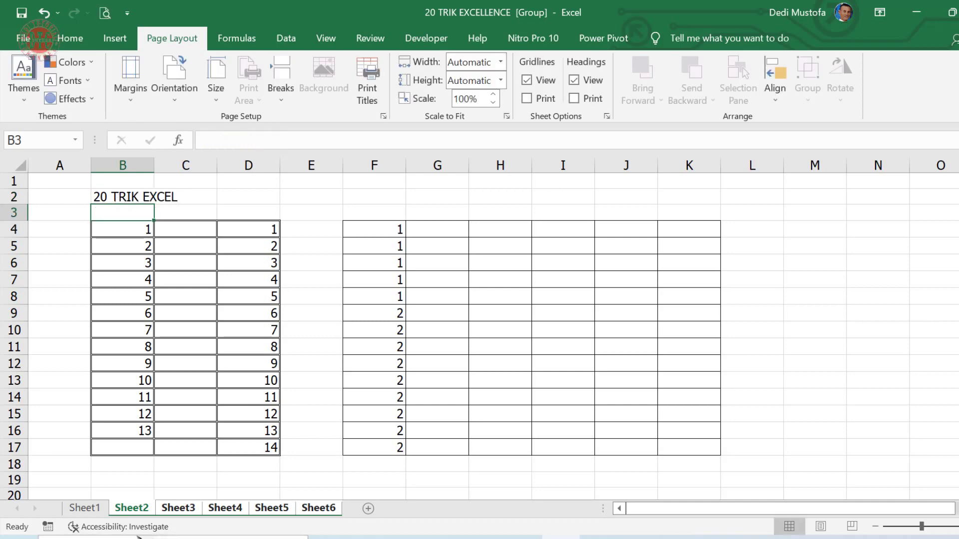
{"action": "left_click", "coordinate": [90, 510]}
Step: Check the title in cell B2 on Sheet2 and its column and row position on Sheet3
{"action": "left_click", "coordinate": [132, 509]}
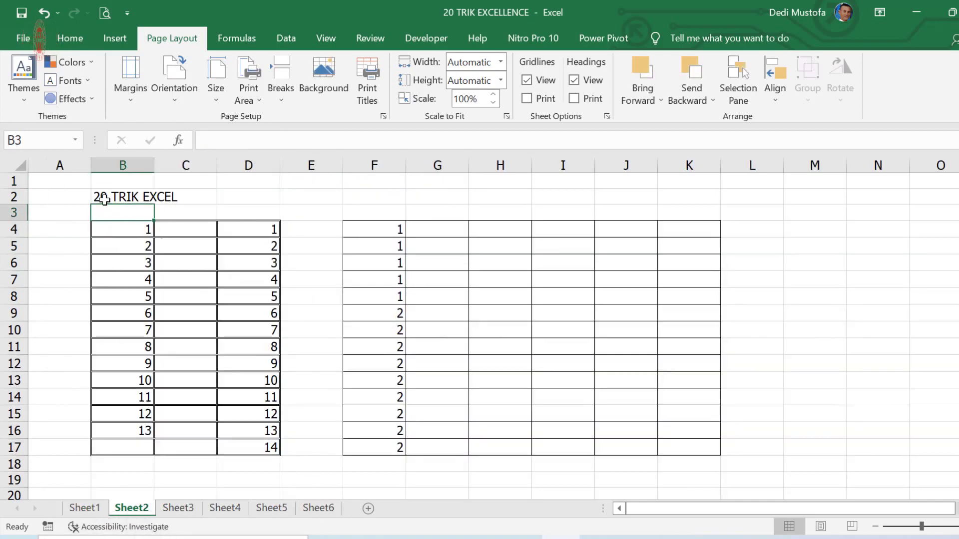
{"action": "left_click", "coordinate": [104, 199]}
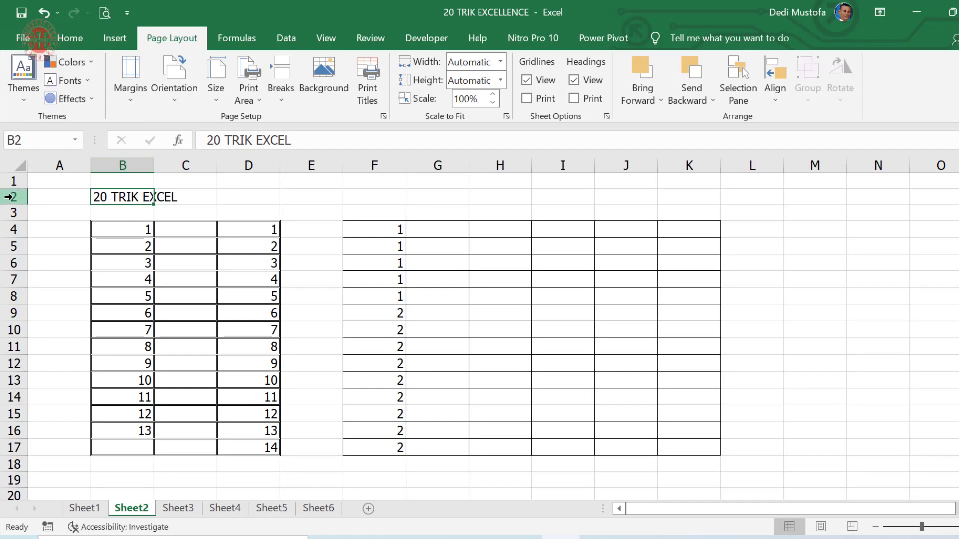
{"action": "left_click", "coordinate": [187, 516]}
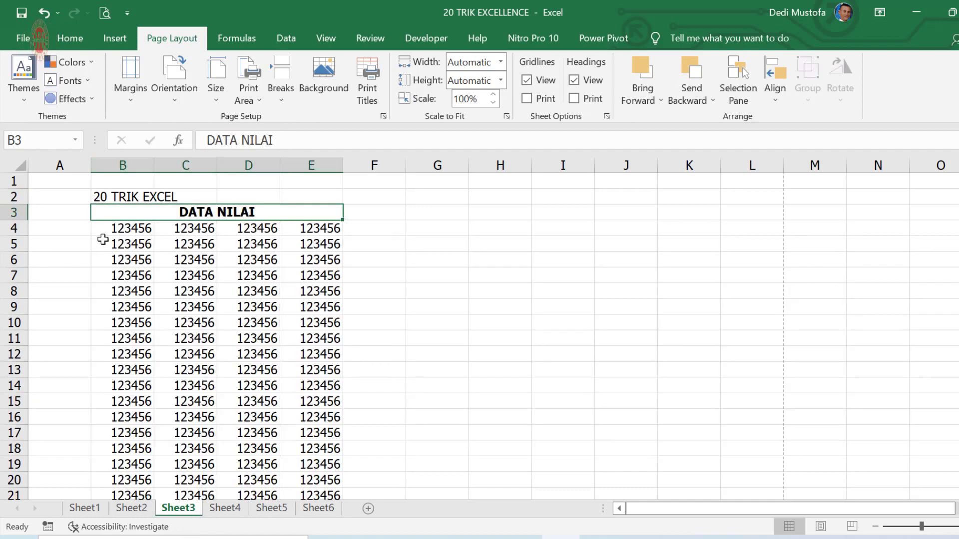
{"action": "left_click", "coordinate": [112, 165]}
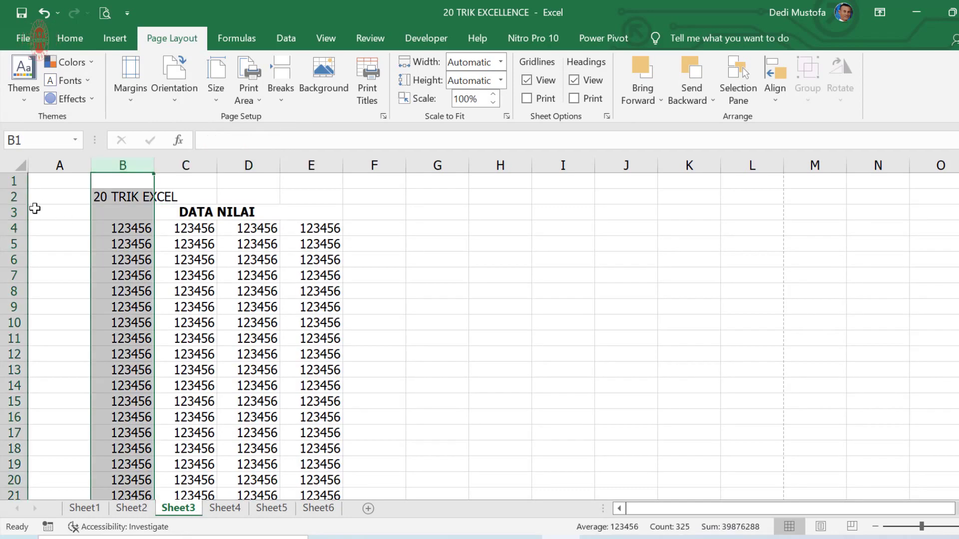
{"action": "left_click", "coordinate": [10, 196]}
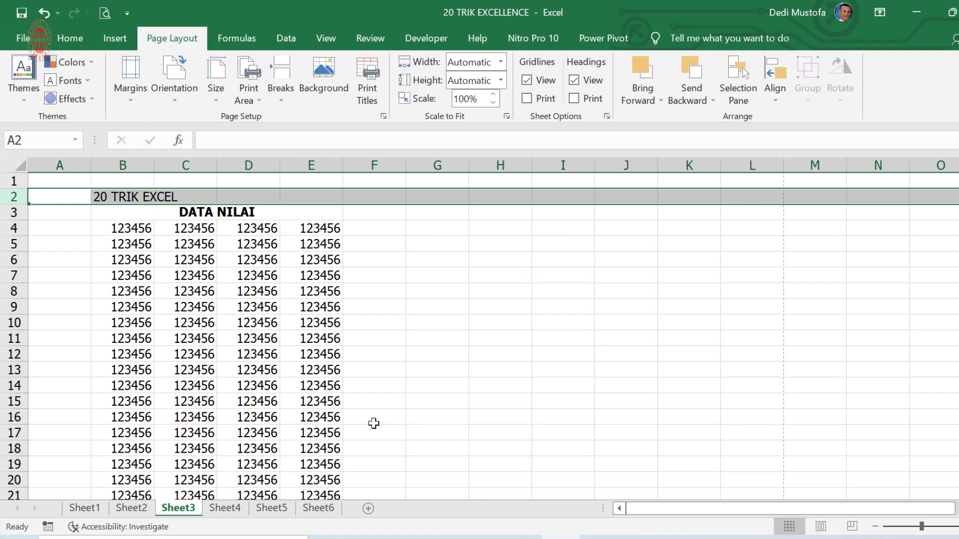
Step: Check the shared title in B2 on Sheet4, Sheet5 and Sheet6, and return to tip 9 in the list on Sheet1
{"action": "left_click", "coordinate": [227, 511]}
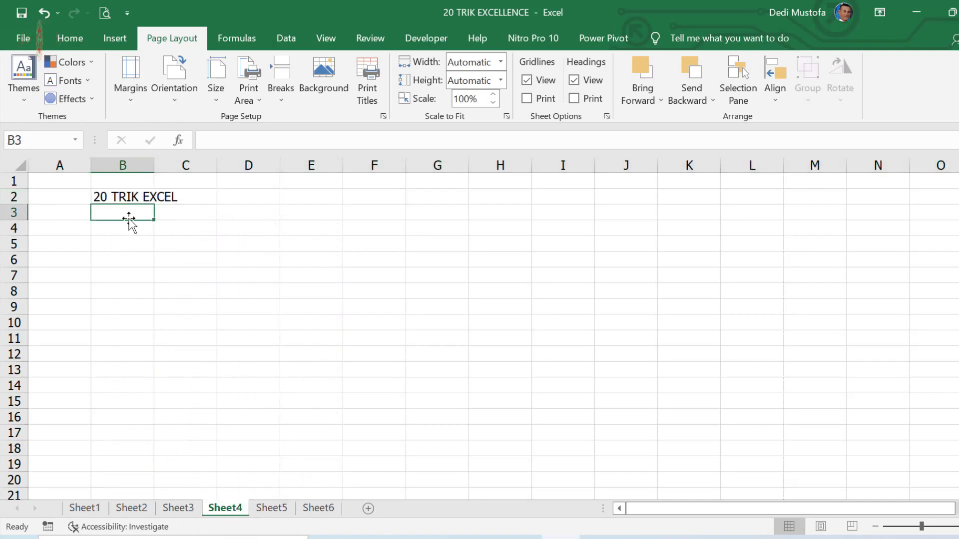
{"action": "left_click", "coordinate": [278, 512]}
{"action": "left_click", "coordinate": [319, 509]}
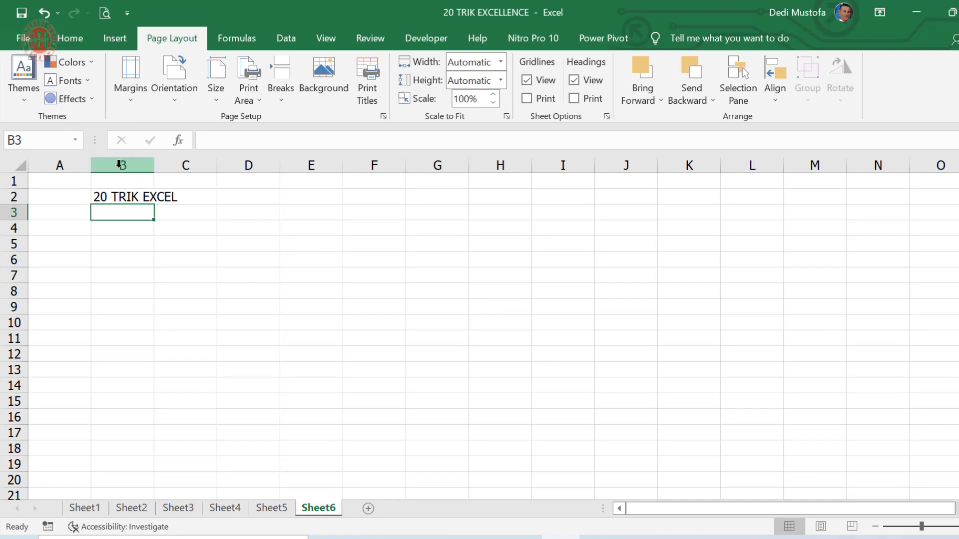
{"action": "left_click", "coordinate": [86, 509]}
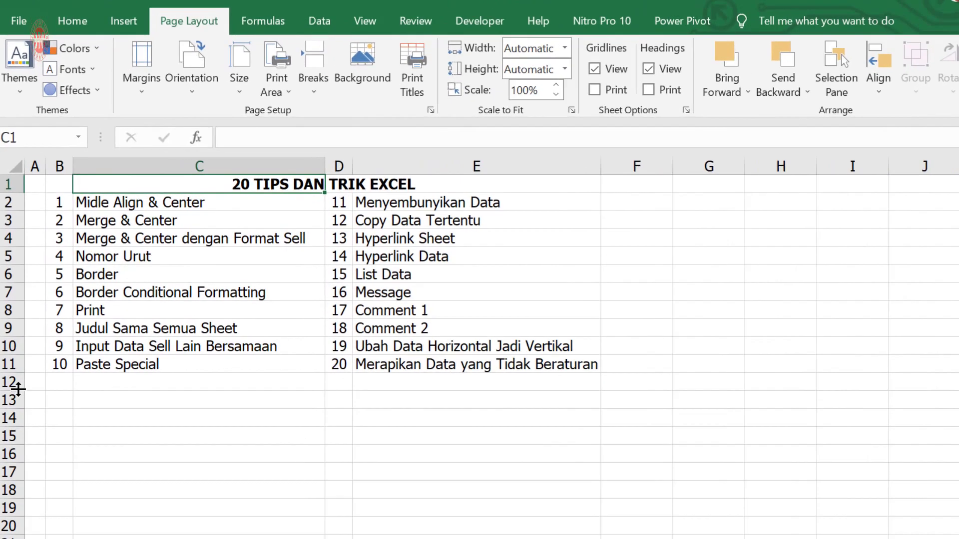
{"action": "left_click", "coordinate": [103, 342]}
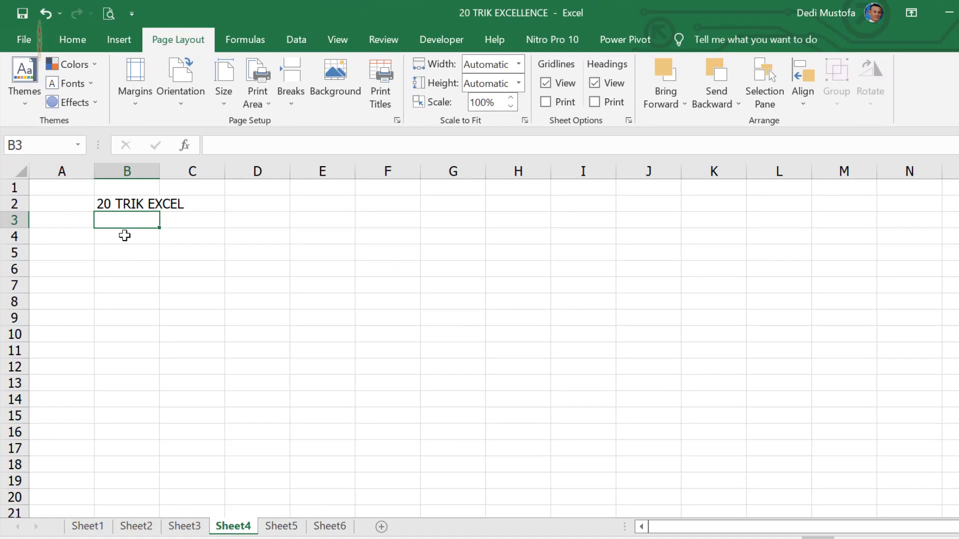
Step: Fill all cells of B4:K15 on Sheet4 with TUTORIAL EXCEL in a single entry
{"action": "left_click_drag", "start_coordinate": [124, 236], "coordinate": [738, 411]}
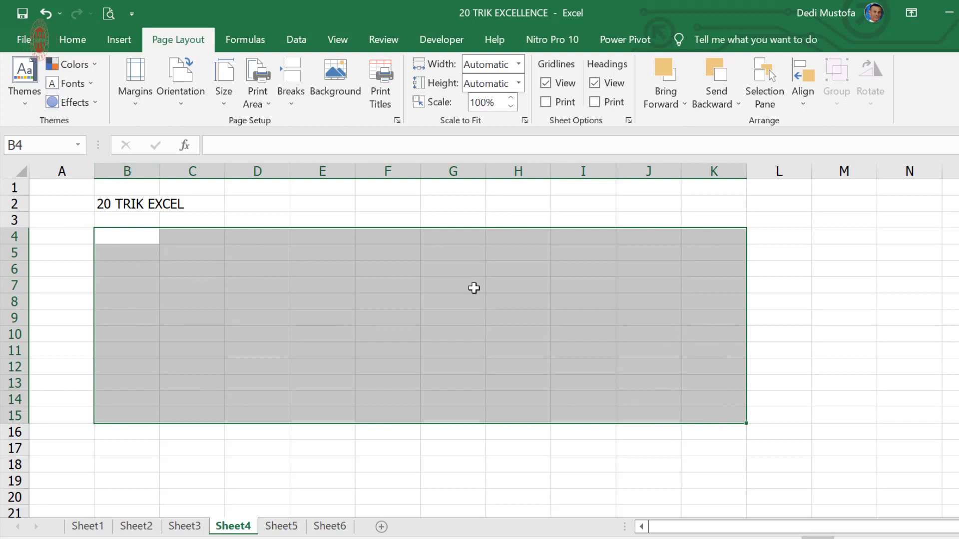
{"action": "left_click_drag", "start_coordinate": [118, 233], "coordinate": [724, 413]}
{"action": "type", "text": "TUTORIAL EXCEL"}
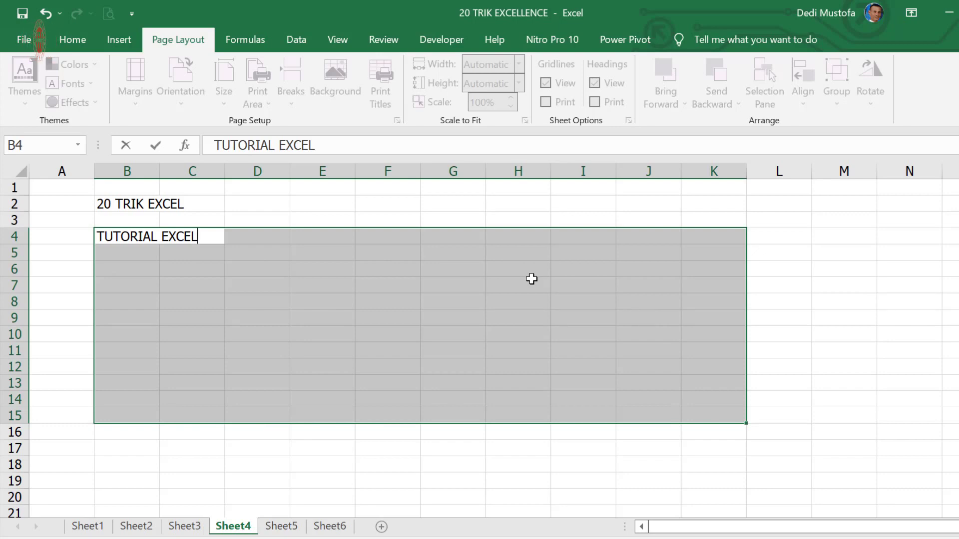
{"action": "key", "text": "ctrl+Return"}
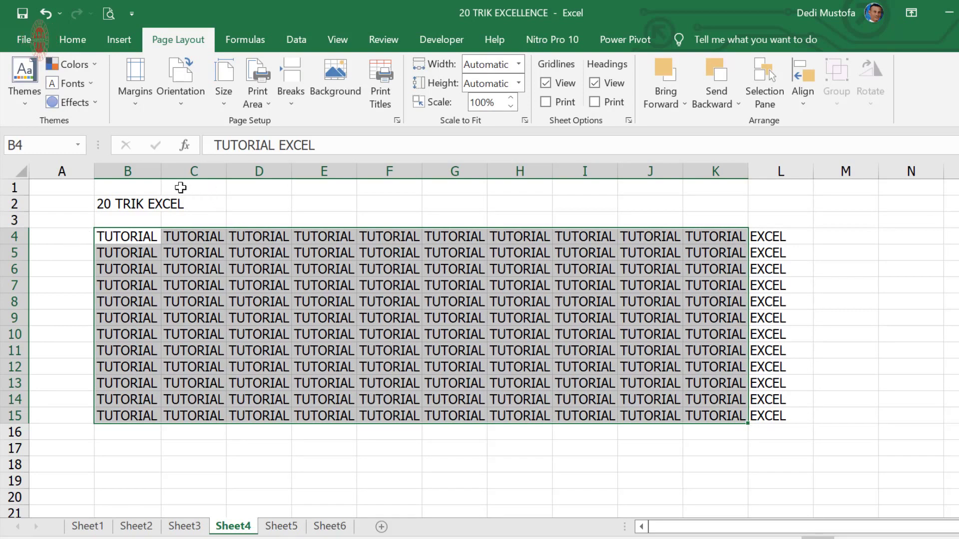
Step: Widen columns B through K to fit the text, and undo the last width change
{"action": "left_click_drag", "start_coordinate": [127, 172], "coordinate": [715, 171]}
{"action": "left_click_drag", "start_coordinate": [748, 172], "coordinate": [870, 184]}
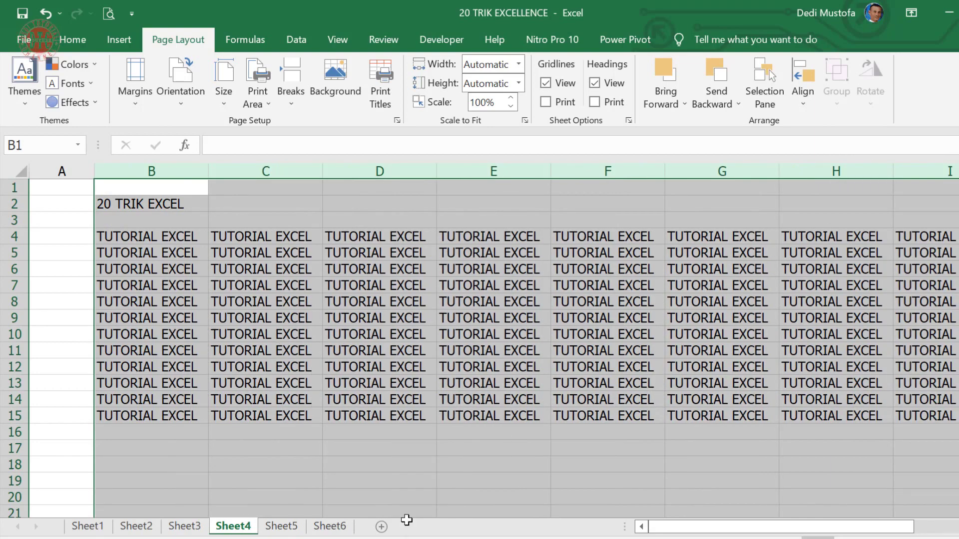
{"action": "key", "text": "ctrl+z"}
Step: Replace the contents of every cell in B4:K15 with 123456 in one entry
{"action": "left_click_drag", "start_coordinate": [135, 236], "coordinate": [828, 416]}
{"action": "type", "text": "123456"}
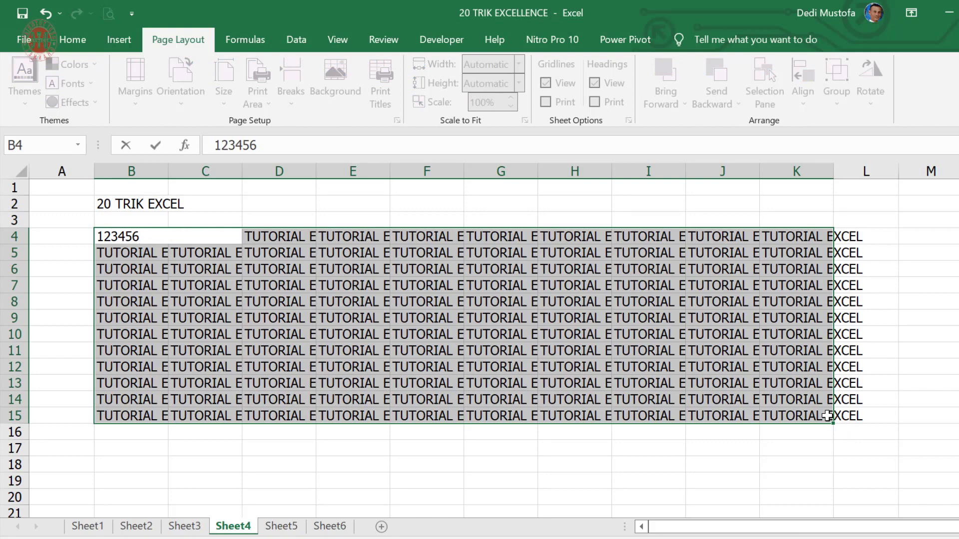
{"action": "key", "text": "ctrl+Return"}
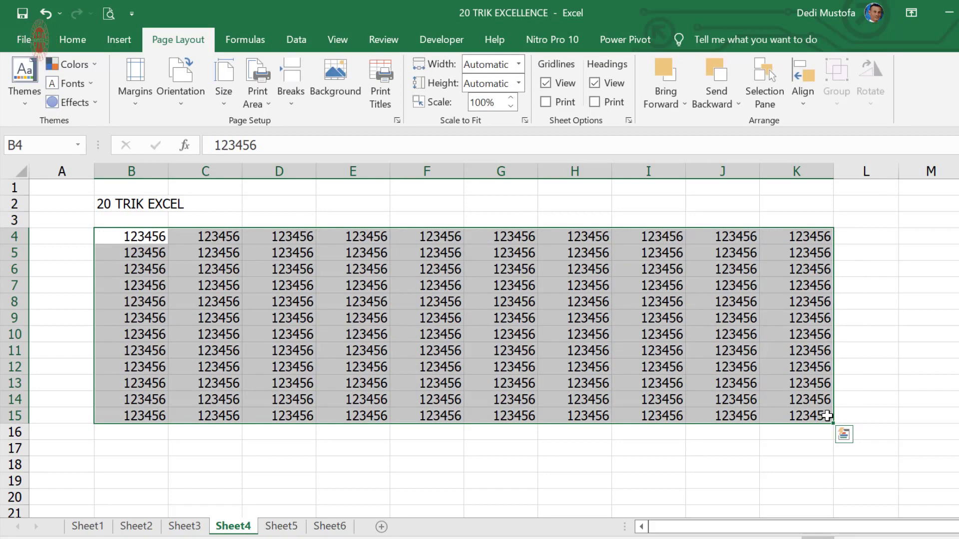
{"action": "left_click_drag", "start_coordinate": [75, 235], "coordinate": [829, 425]}
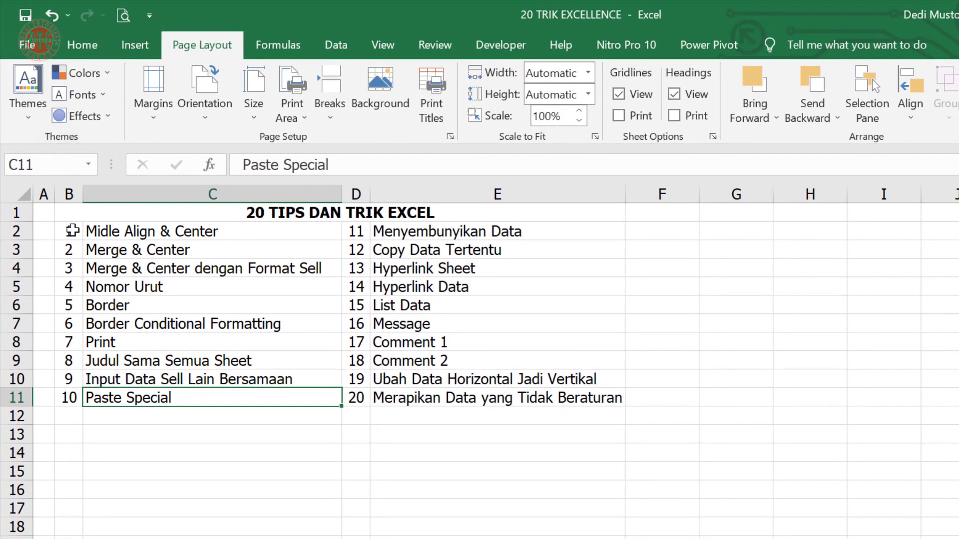
Step: Copy the tips list range B1:E14 on Sheet1, including the three empty rows below it
{"action": "left_click_drag", "start_coordinate": [70, 213], "coordinate": [549, 487]}
{"action": "left_click_drag", "start_coordinate": [65, 214], "coordinate": [578, 459]}
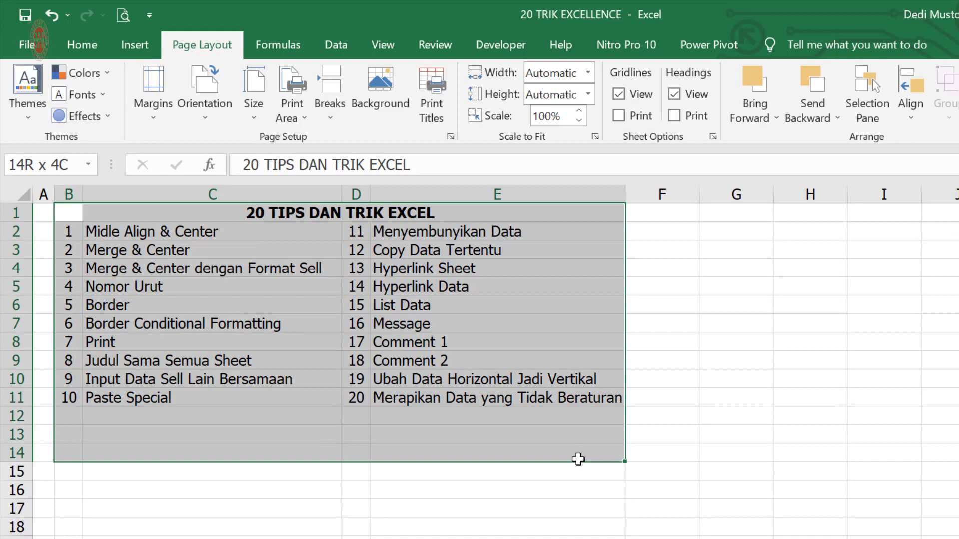
{"action": "left_click_drag", "start_coordinate": [579, 460], "coordinate": [580, 461]}
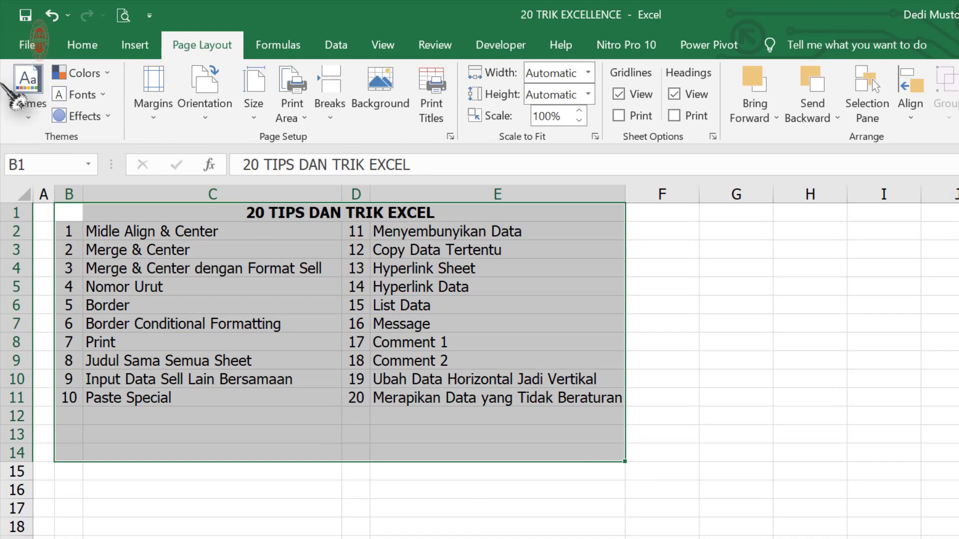
{"action": "left_click", "coordinate": [83, 48]}
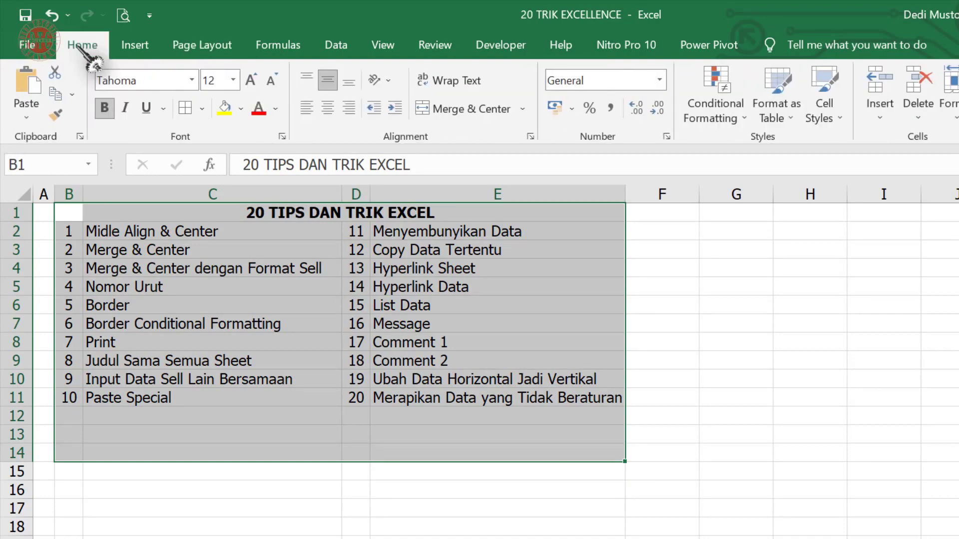
{"action": "left_click", "coordinate": [55, 94]}
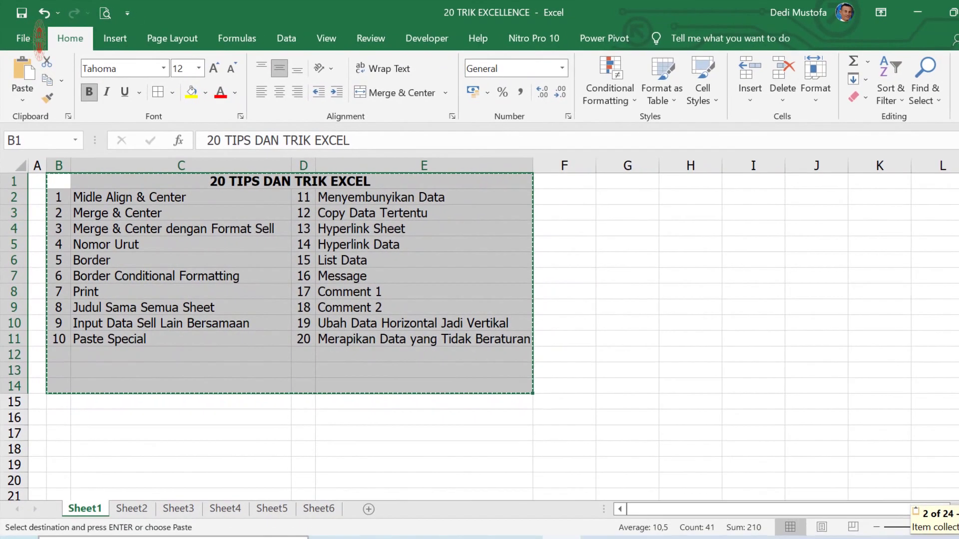
Step: Paste the copied tips list as a link at B4 on Sheet5
{"action": "left_click", "coordinate": [270, 508]}
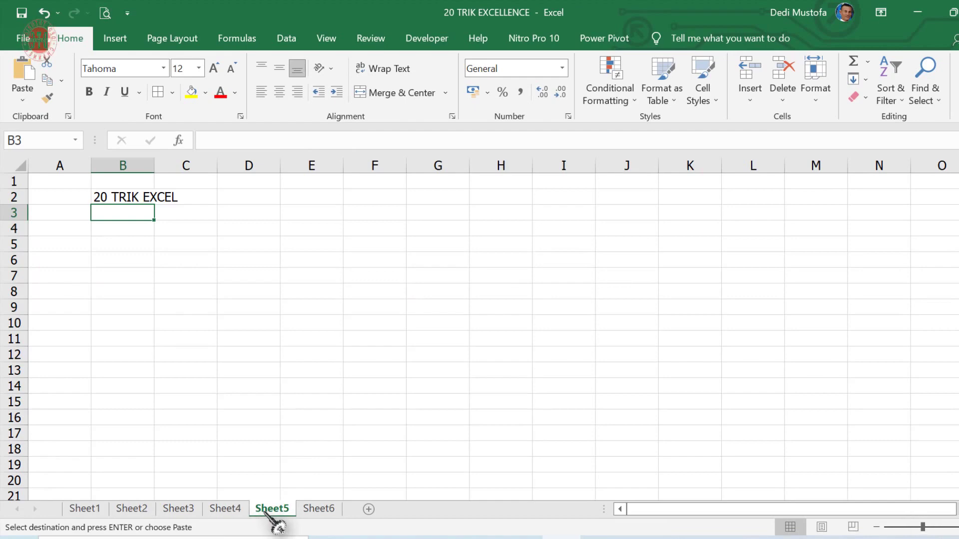
{"action": "left_click", "coordinate": [124, 230]}
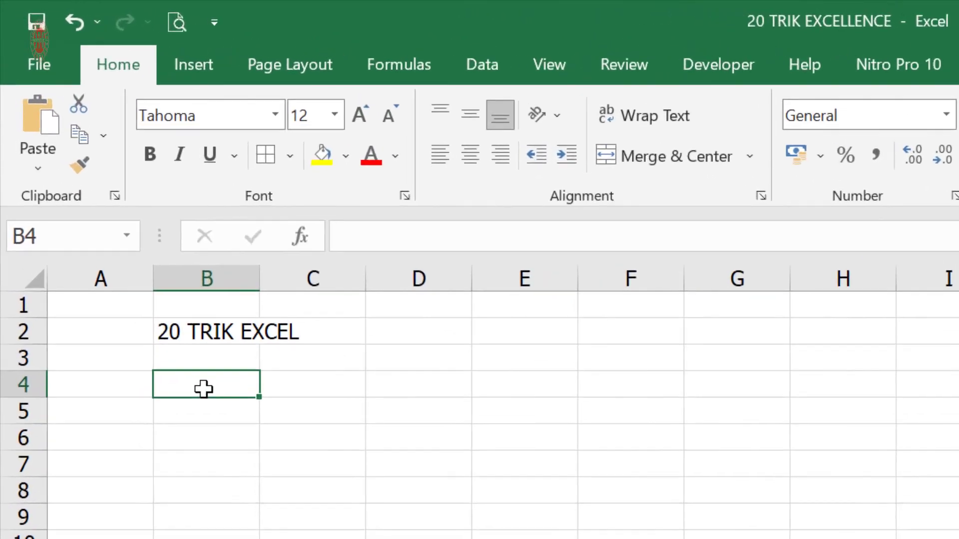
{"action": "left_click", "coordinate": [38, 174]}
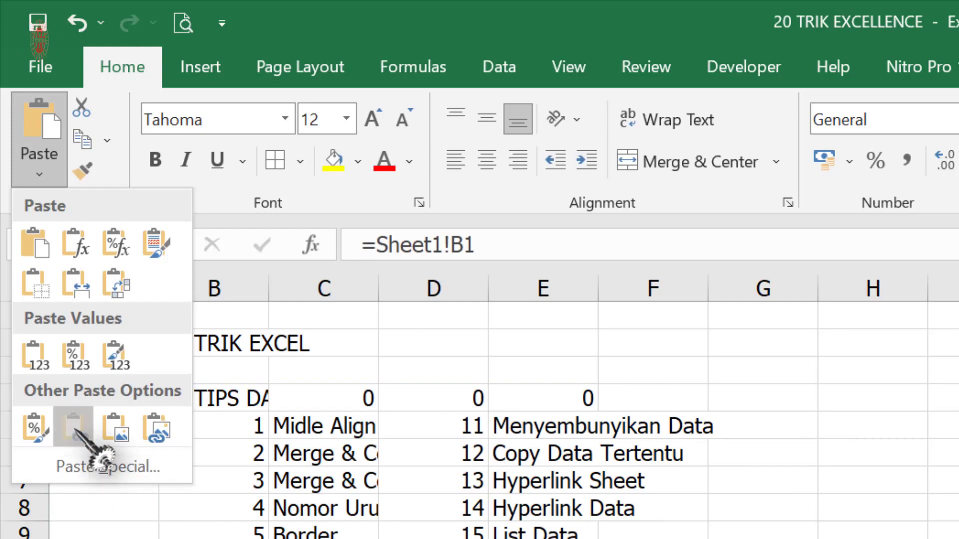
{"action": "left_click", "coordinate": [76, 429]}
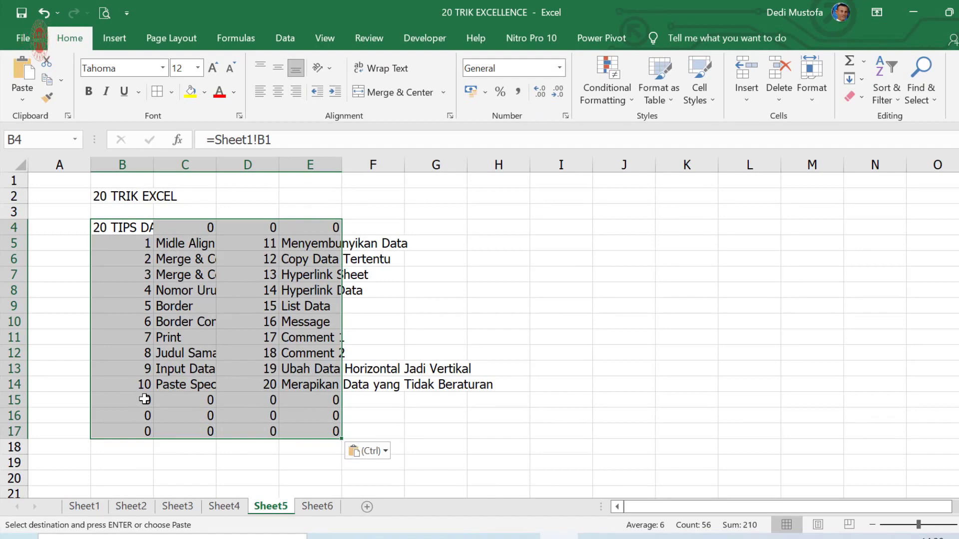
Step: Continue the numbering in column B of Sheet1 down through B14, and return to Sheet5 to check the linked copy
{"action": "left_click", "coordinate": [94, 507]}
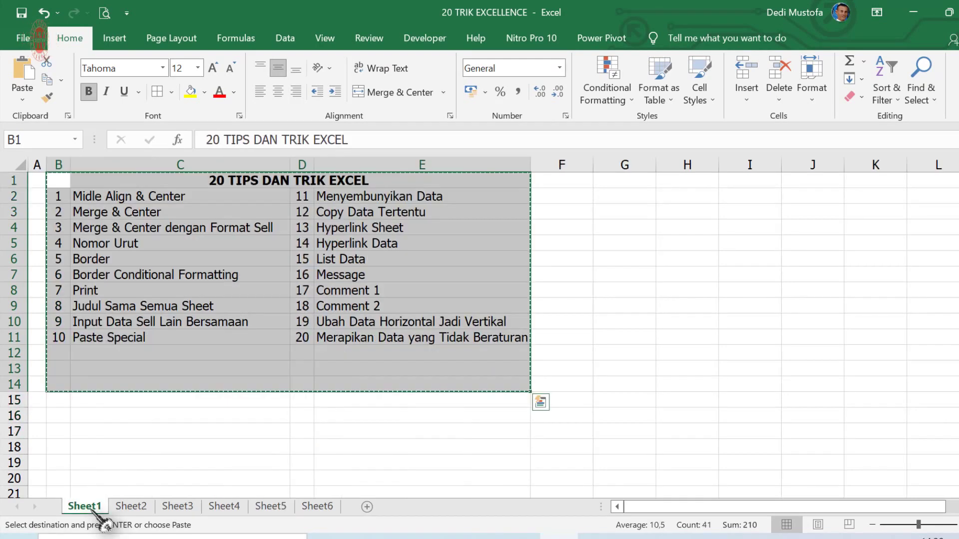
{"action": "left_click", "coordinate": [61, 353]}
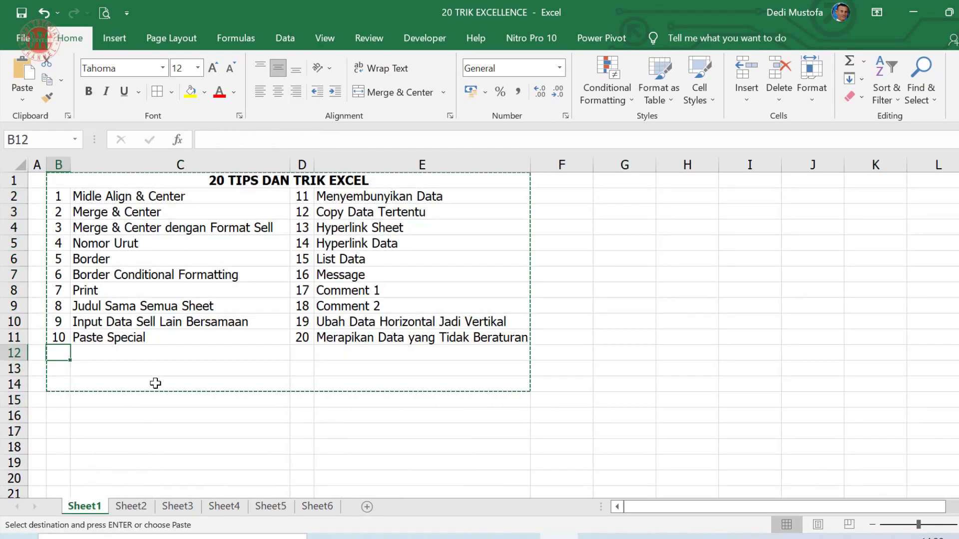
{"action": "left_click_drag", "start_coordinate": [55, 325], "coordinate": [76, 390]}
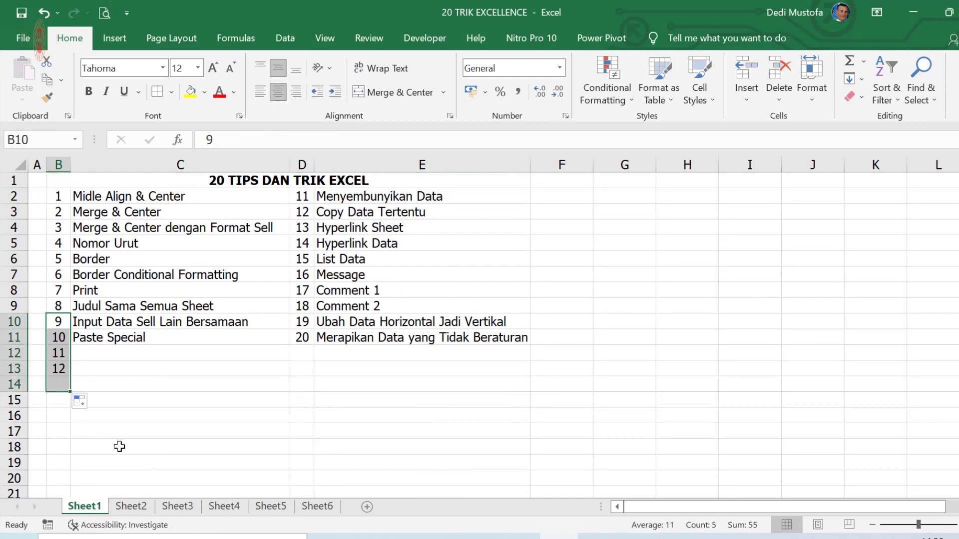
{"action": "left_click", "coordinate": [270, 507]}
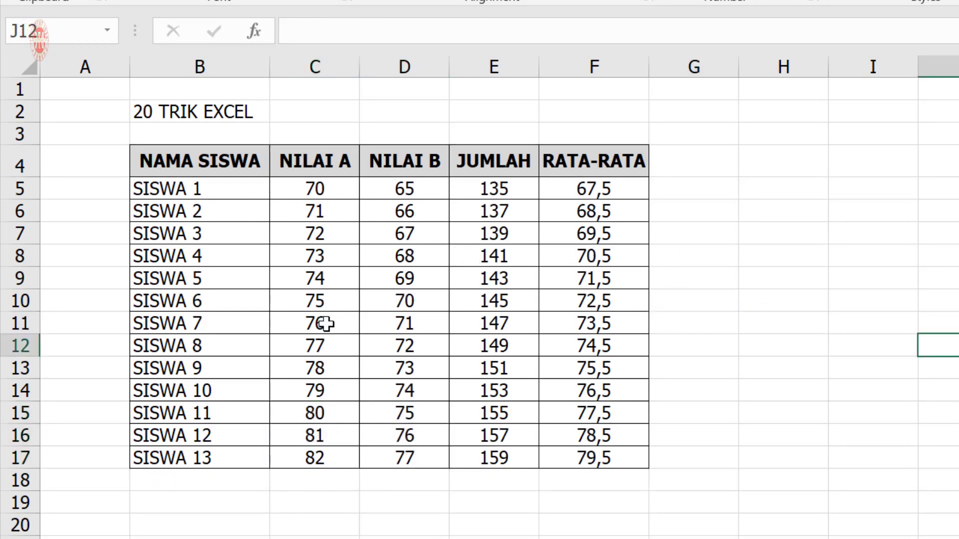
Step: Clear the NILAI A and NILAI B scores of SISWA 7 through SISWA 10 all at once
{"action": "left_click_drag", "start_coordinate": [325, 324], "coordinate": [415, 391]}
{"action": "key", "text": "BackSpace"}
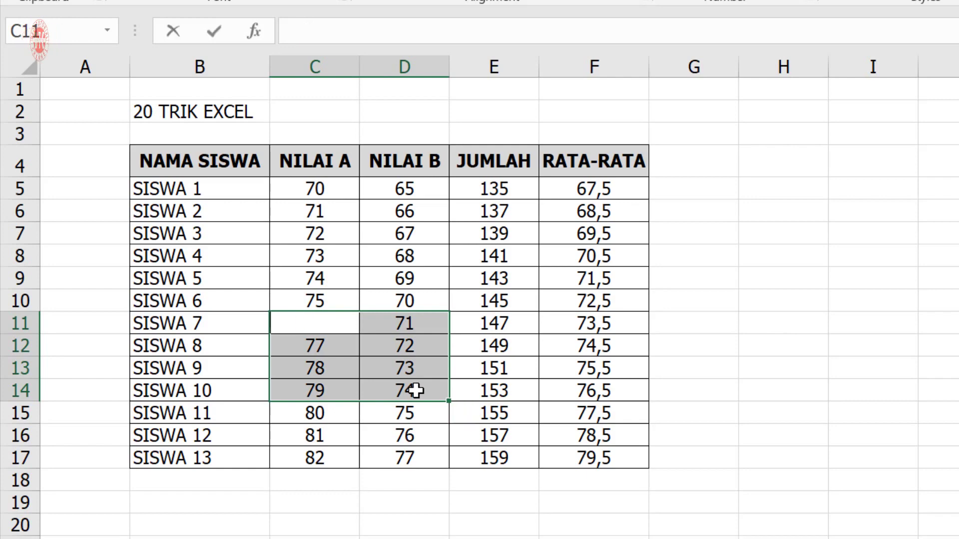
{"action": "key", "text": "ctrl+Return"}
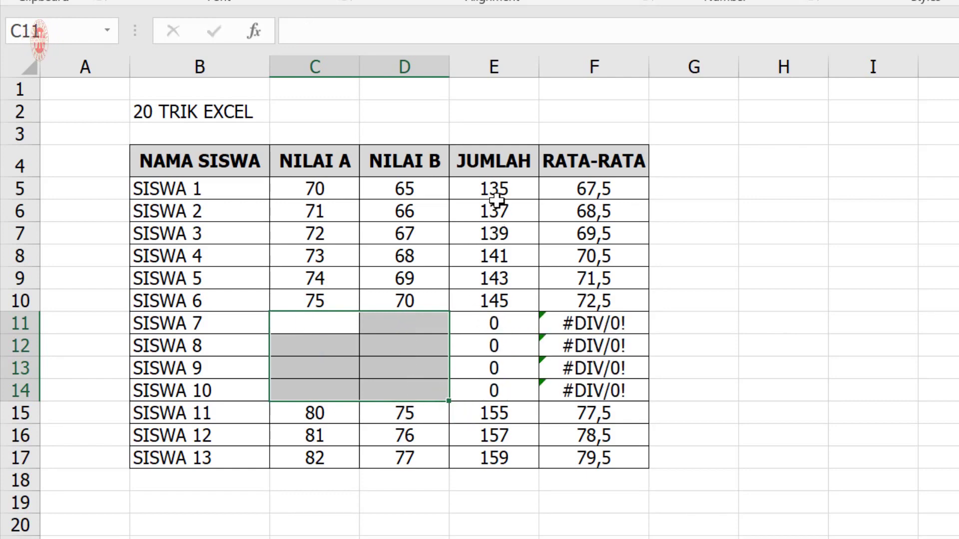
Step: Apply the custom number format 0;; to the JUMLAH cells E5:E17 to hide zero totals
{"action": "left_click_drag", "start_coordinate": [491, 188], "coordinate": [495, 449]}
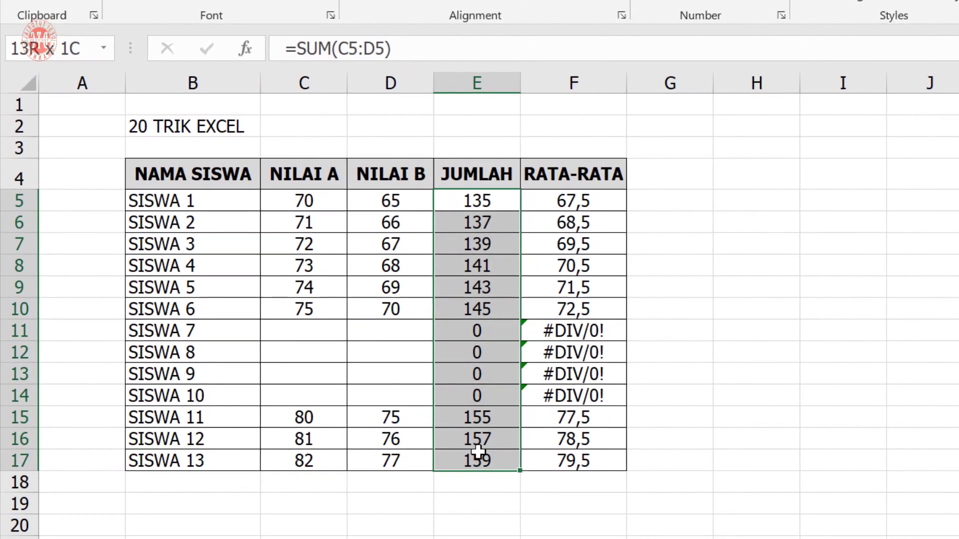
{"action": "right_click", "coordinate": [478, 451]}
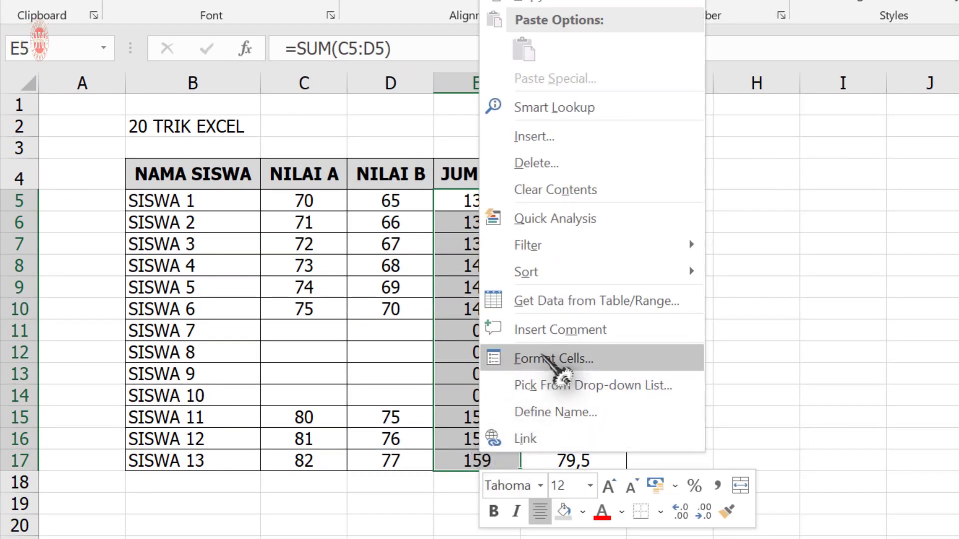
{"action": "left_click", "coordinate": [544, 356]}
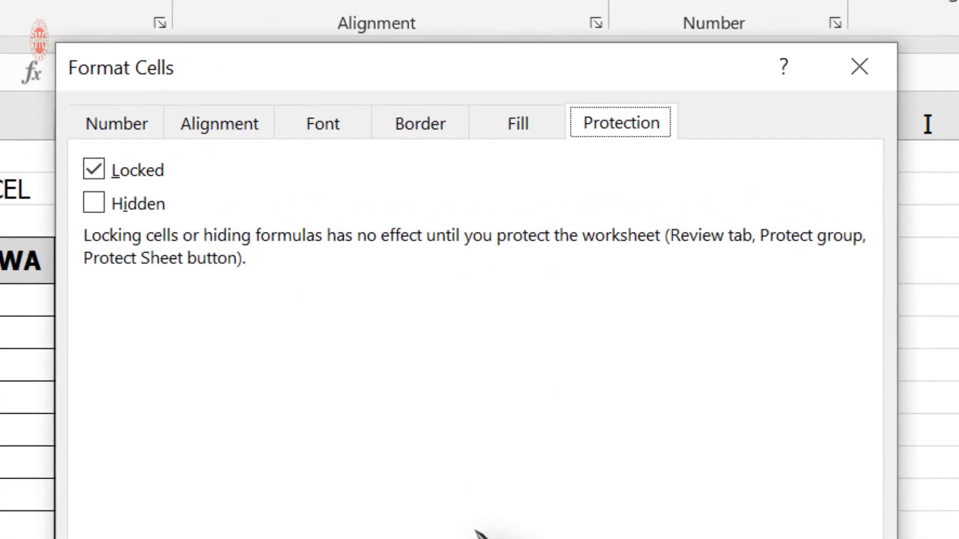
{"action": "left_click", "coordinate": [151, 124]}
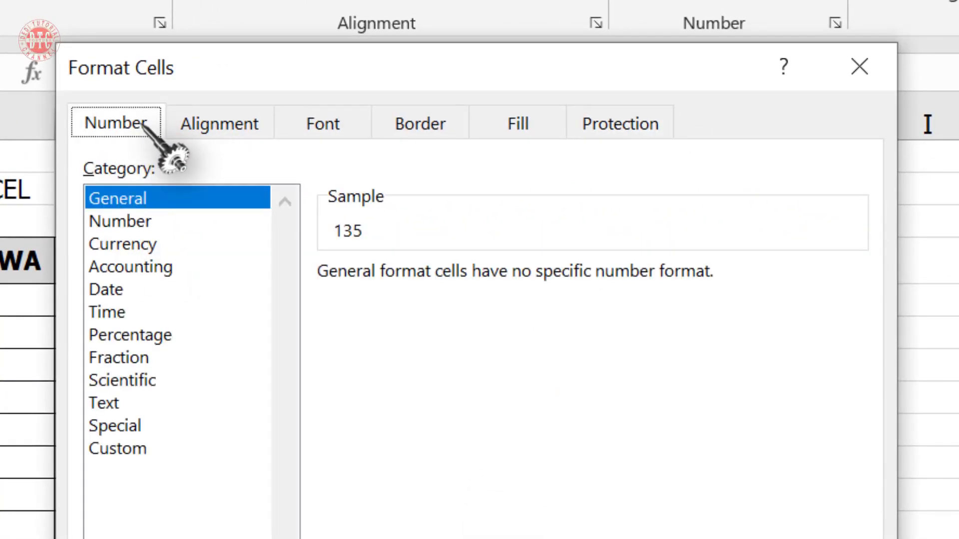
{"action": "left_click", "coordinate": [129, 446]}
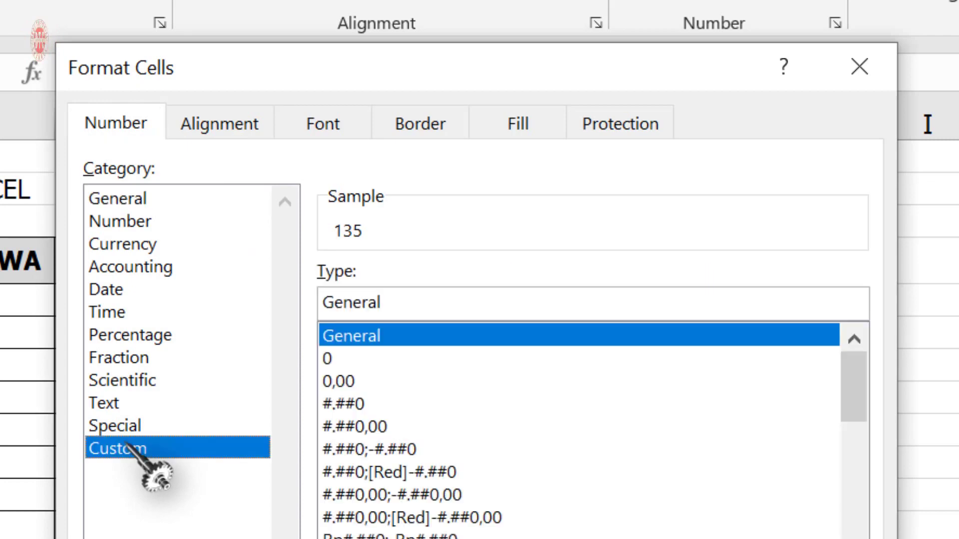
{"action": "left_click", "coordinate": [350, 358]}
{"action": "left_click", "coordinate": [358, 305]}
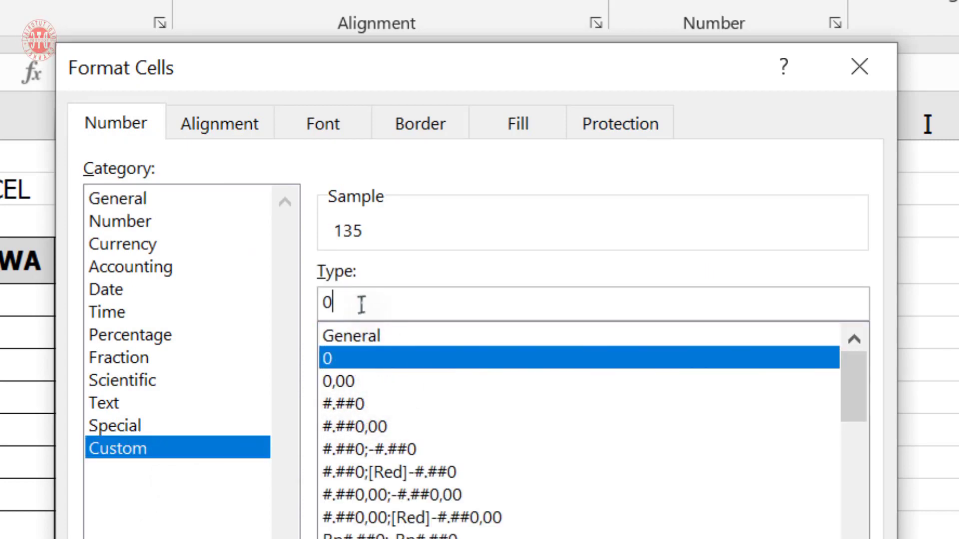
{"action": "type", "text": ";"}
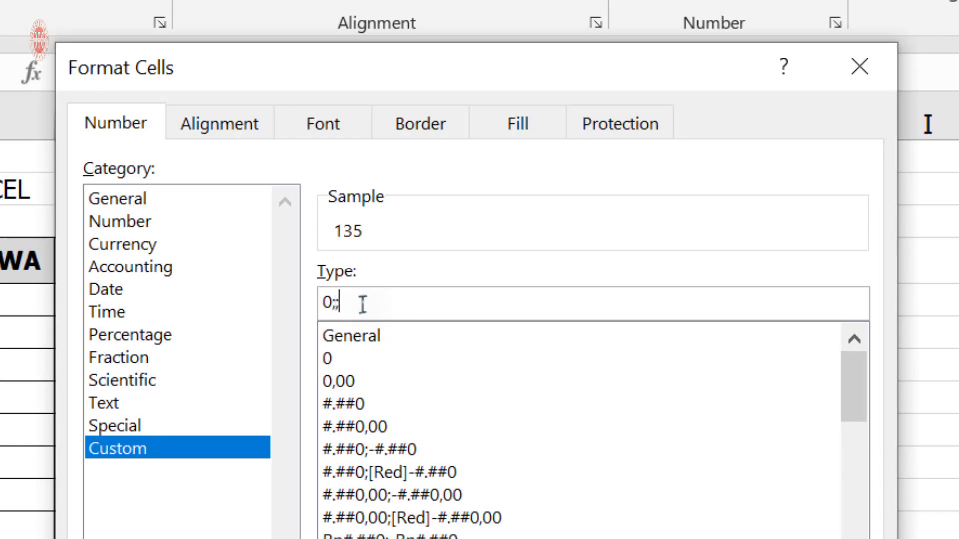
{"action": "type", "text": ";"}
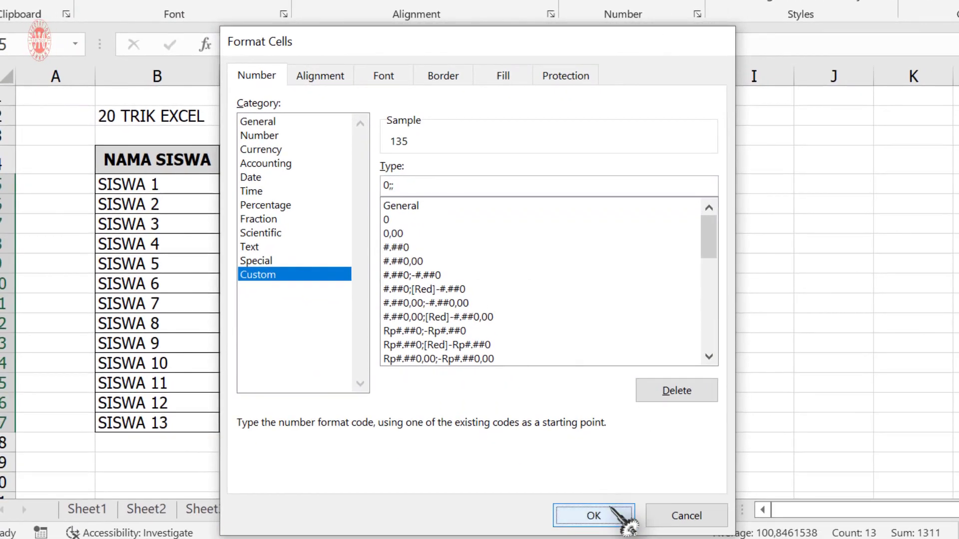
{"action": "left_click", "coordinate": [594, 515]}
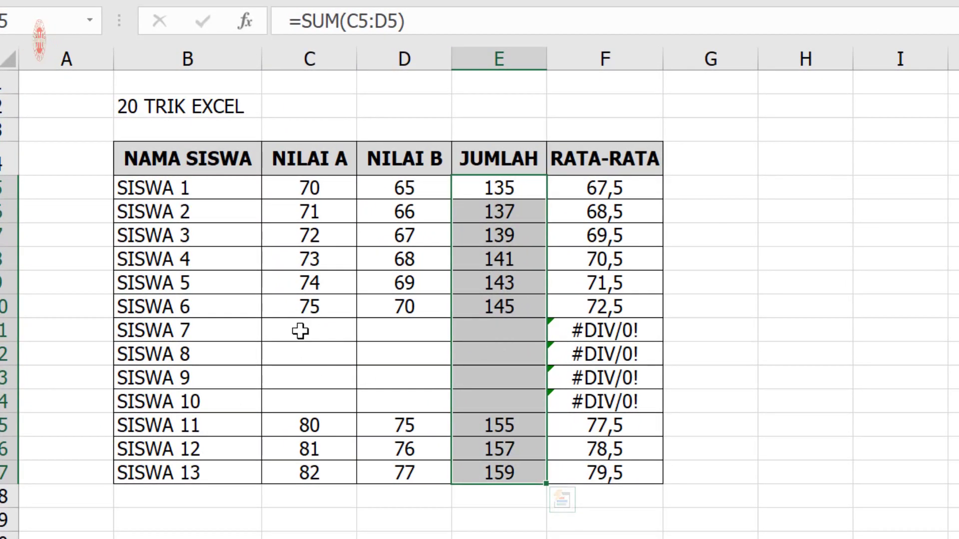
{"action": "left_click_drag", "start_coordinate": [329, 331], "coordinate": [402, 341]}
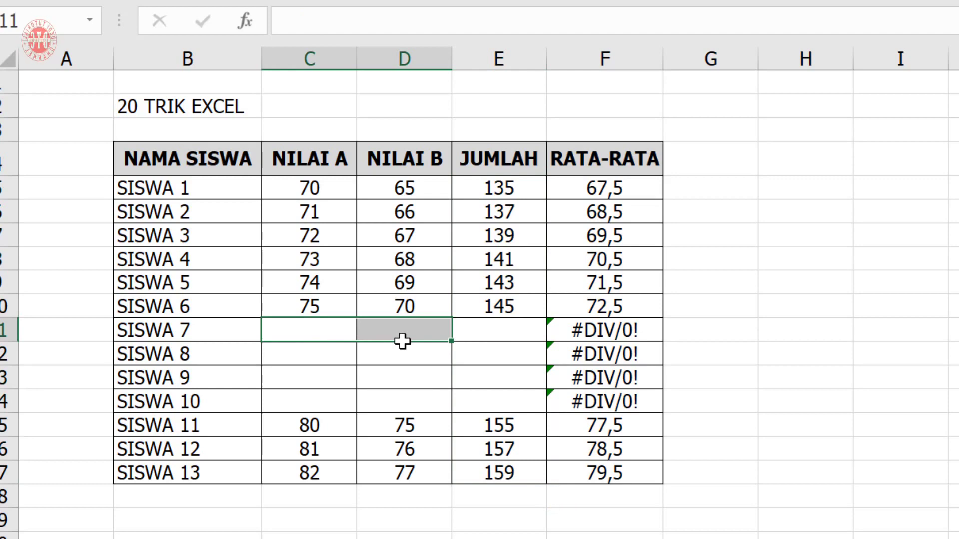
Step: Fill in the NILAI A and NILAI B scores for SISWA 7, with 50 as NILAI B
{"action": "left_click", "coordinate": [323, 334]}
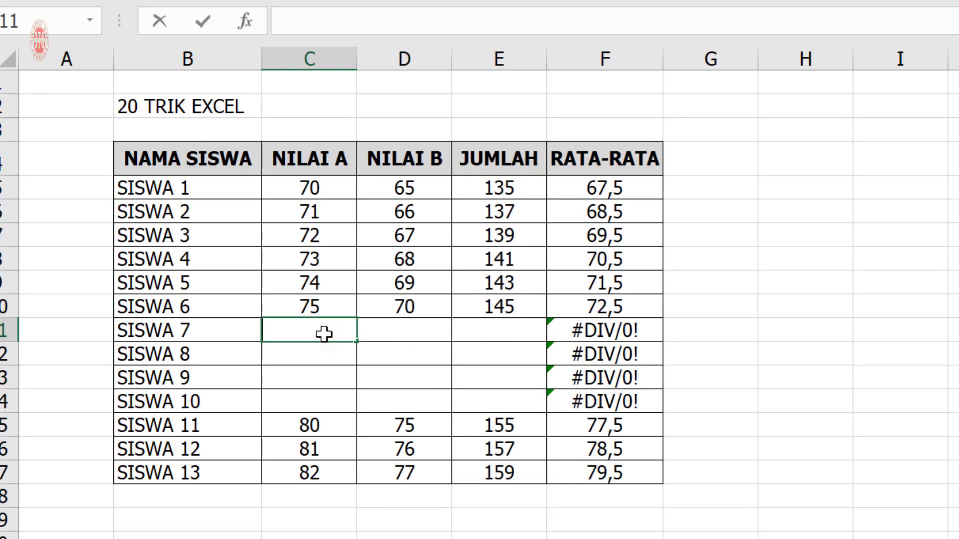
{"action": "key", "text": "Return"}
{"action": "left_click", "coordinate": [381, 331]}
{"action": "type", "text": "50"}
{"action": "key", "text": "Return"}
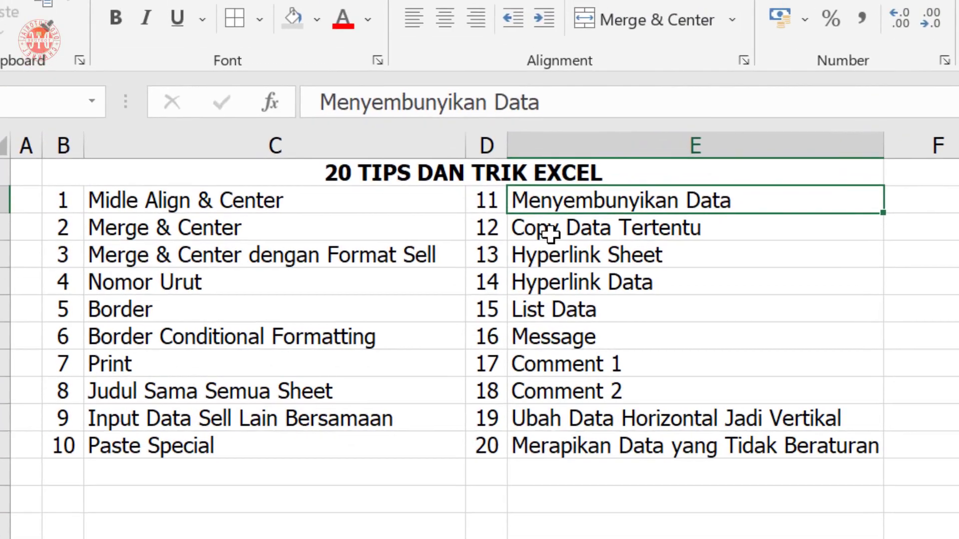
Step: Copy the non-adjacent ranges B3:E4, B6:E7 and B9:E10 of the tips list on Sheet1 together
{"action": "left_click", "coordinate": [484, 133]}
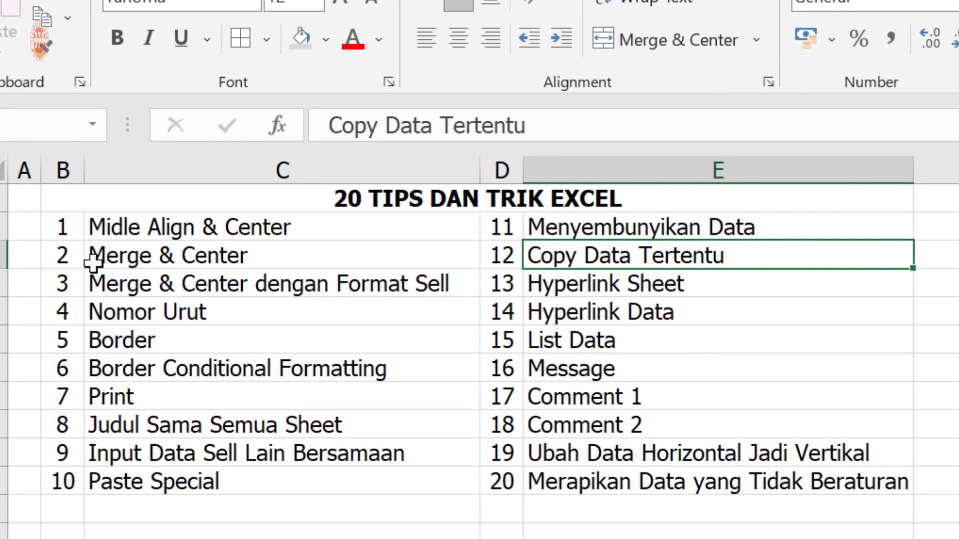
{"action": "left_click_drag", "start_coordinate": [75, 256], "coordinate": [588, 273]}
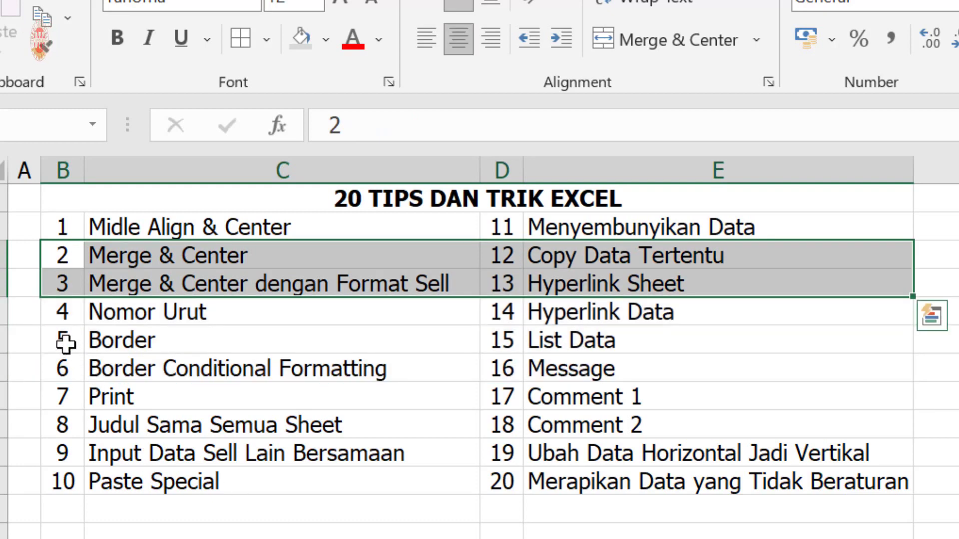
{"action": "left_click_drag", "start_coordinate": [66, 343], "coordinate": [593, 370]}
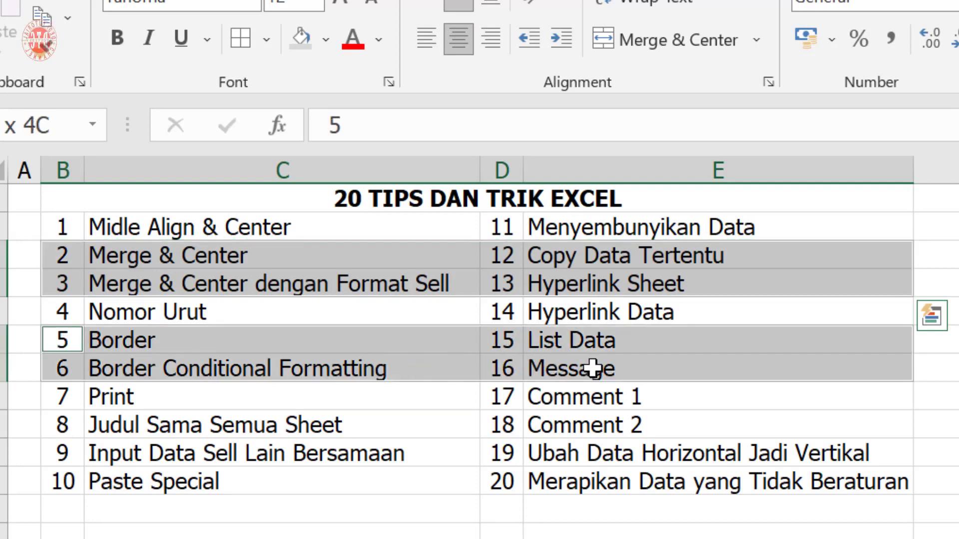
{"action": "left_click_drag", "start_coordinate": [64, 429], "coordinate": [593, 452]}
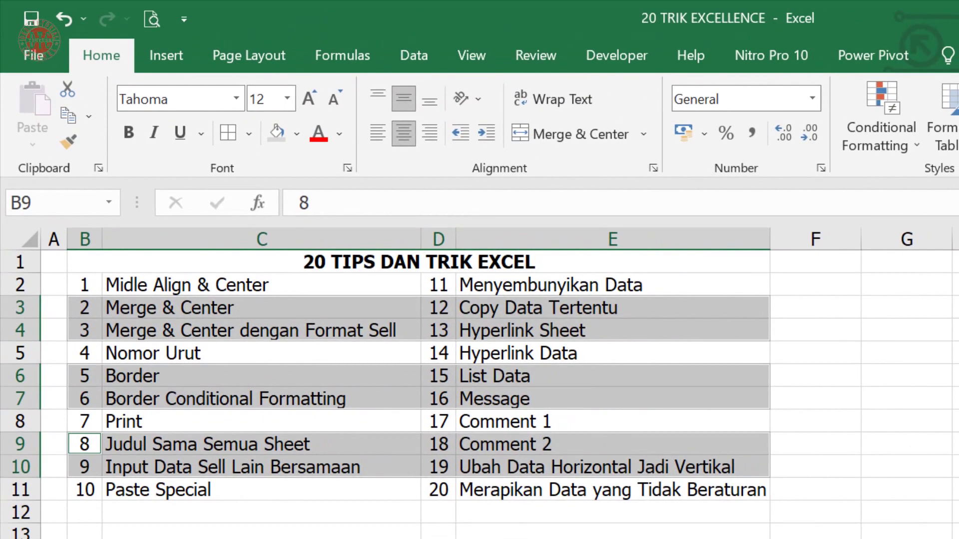
{"action": "key", "text": "ctrl+c"}
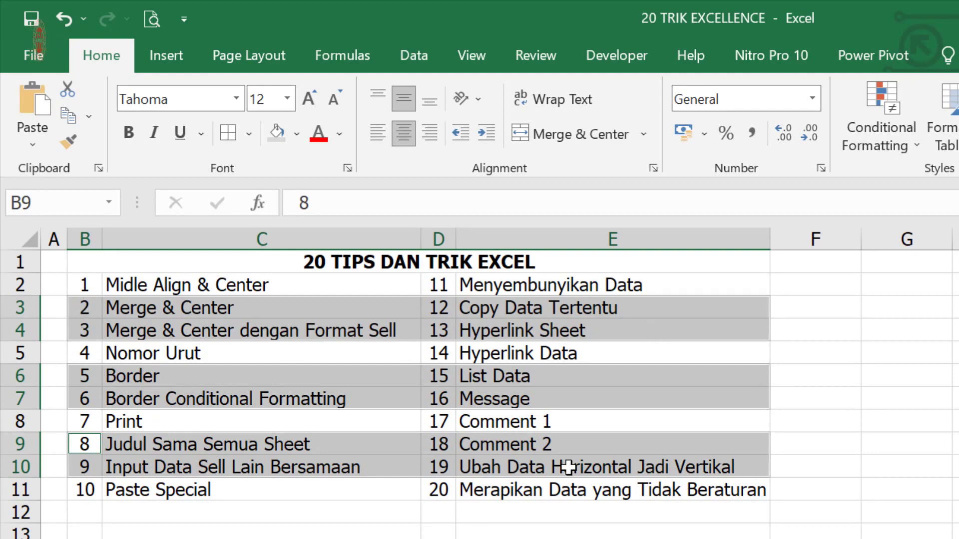
{"action": "left_click", "coordinate": [68, 116]}
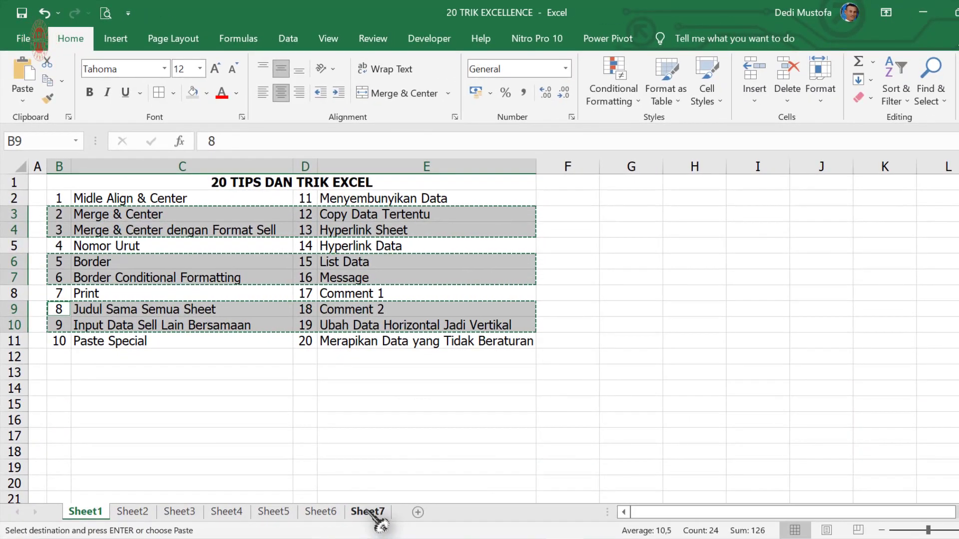
Step: Try a regular paste of the copied ranges at B3 on Sheet7, and undo it
{"action": "left_click", "coordinate": [370, 512]}
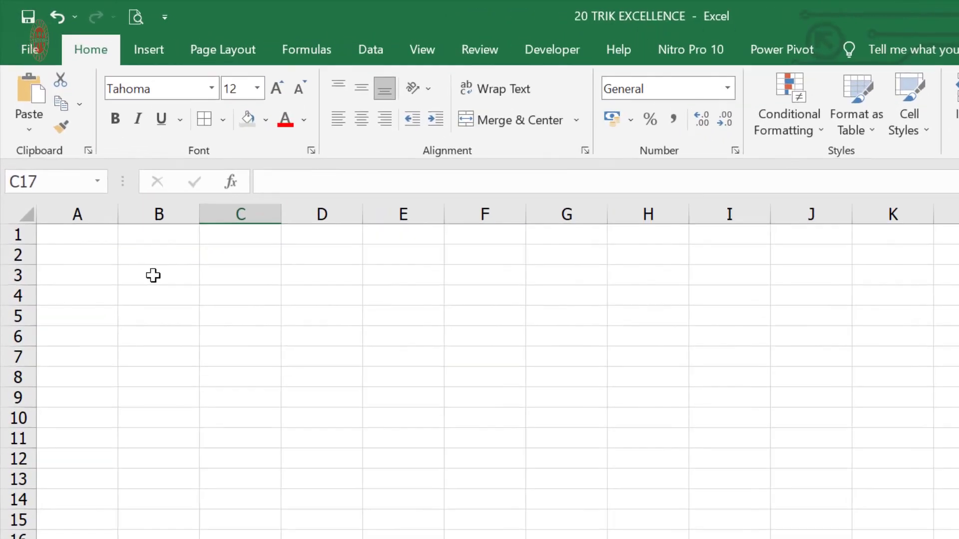
{"action": "left_click", "coordinate": [123, 215]}
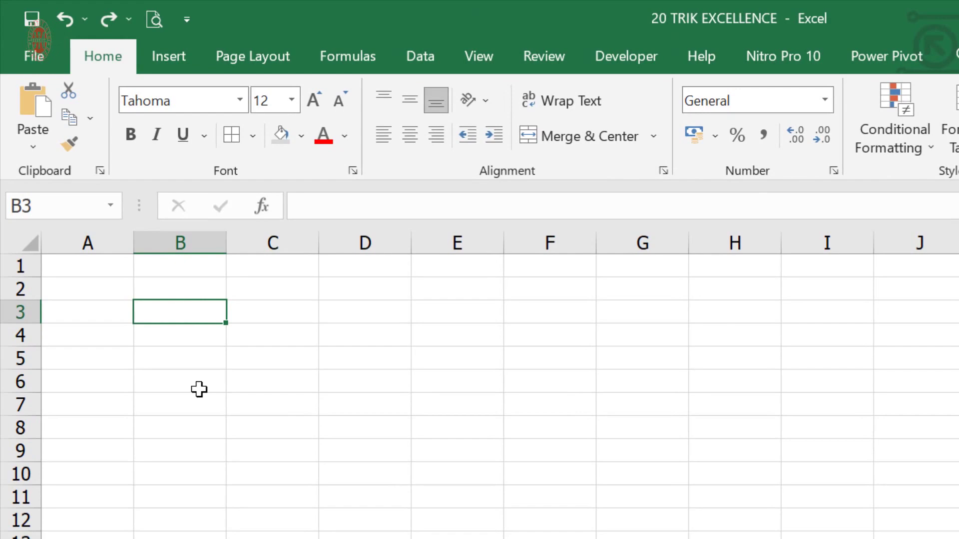
{"action": "left_click", "coordinate": [42, 112]}
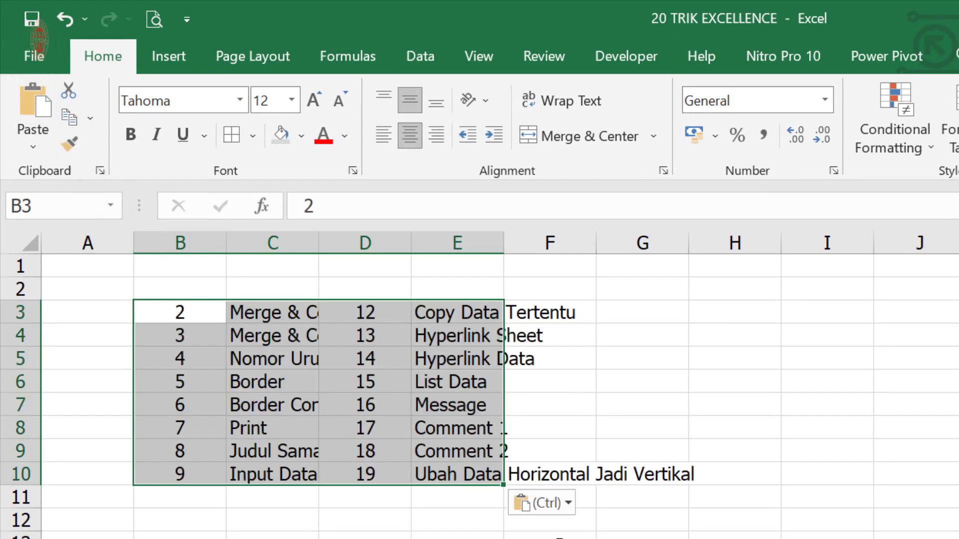
{"action": "left_click", "coordinate": [64, 20]}
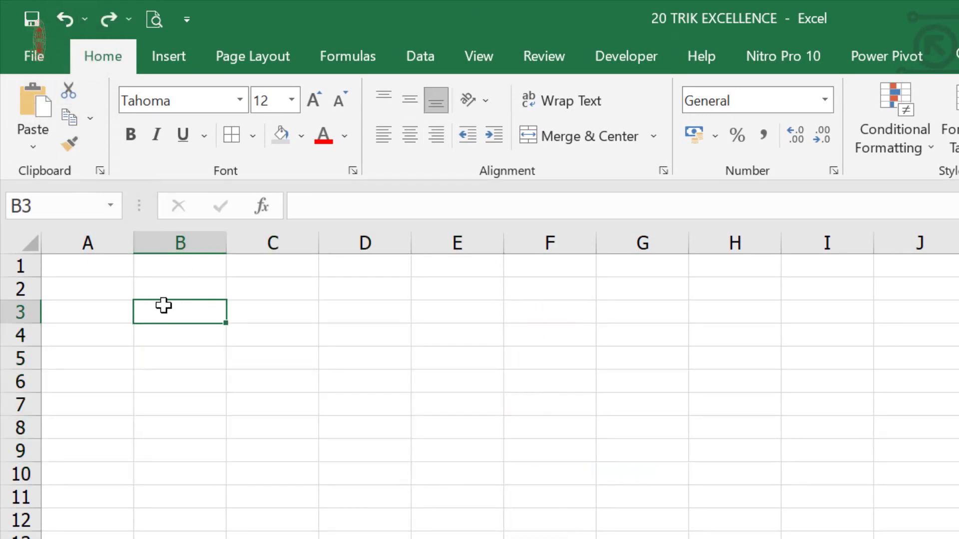
Step: Paste the whole contents of the Office Clipboard at B3 on Sheet7, and close the Clipboard pane
{"action": "left_click", "coordinate": [100, 171]}
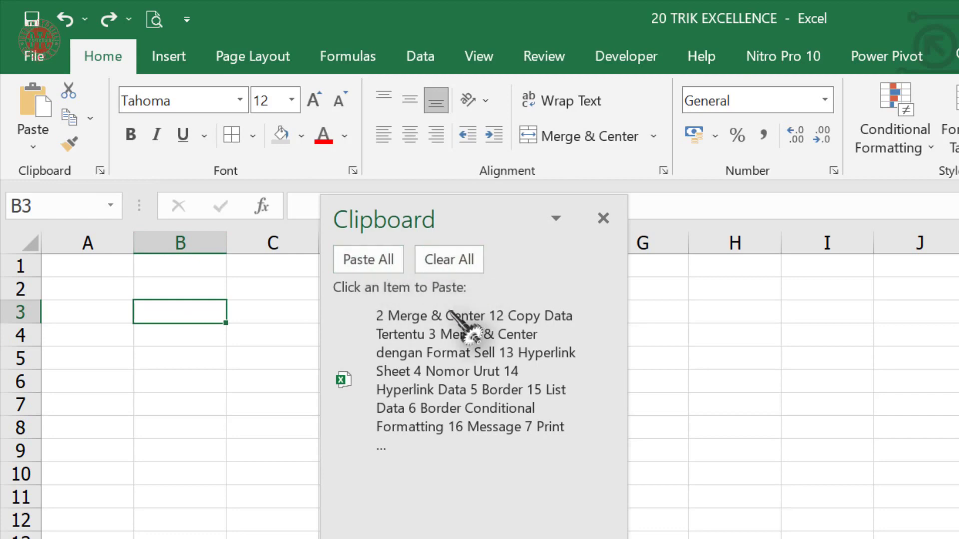
{"action": "left_click", "coordinate": [367, 261]}
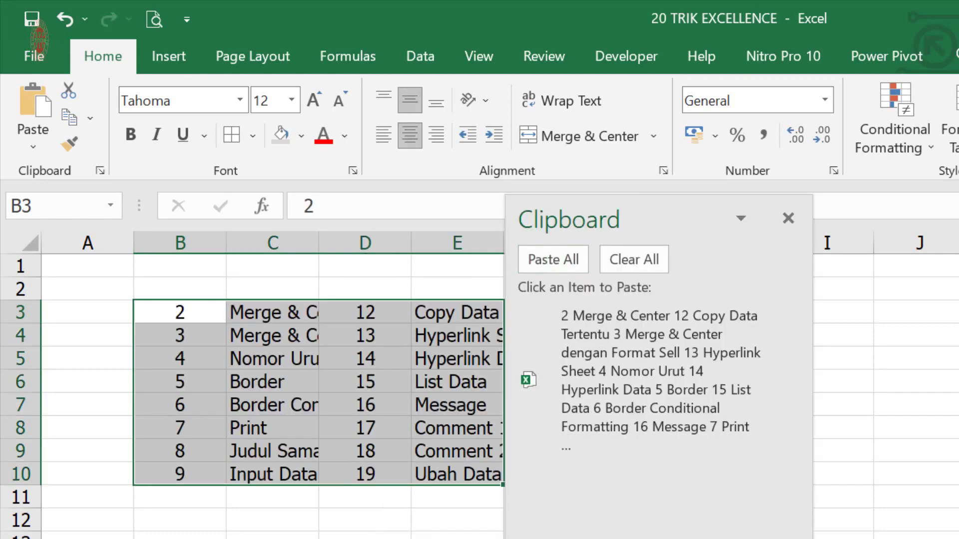
{"action": "left_click", "coordinate": [788, 219]}
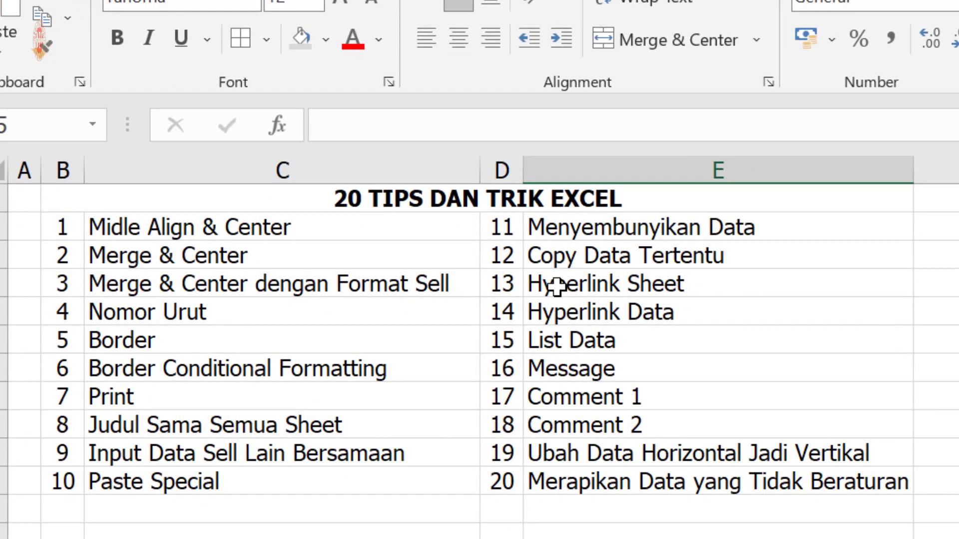
Step: Draw a small rectangle on Sheet1 and place it below the tips list around rows 13 to 14 of column C
{"action": "left_click", "coordinate": [557, 286]}
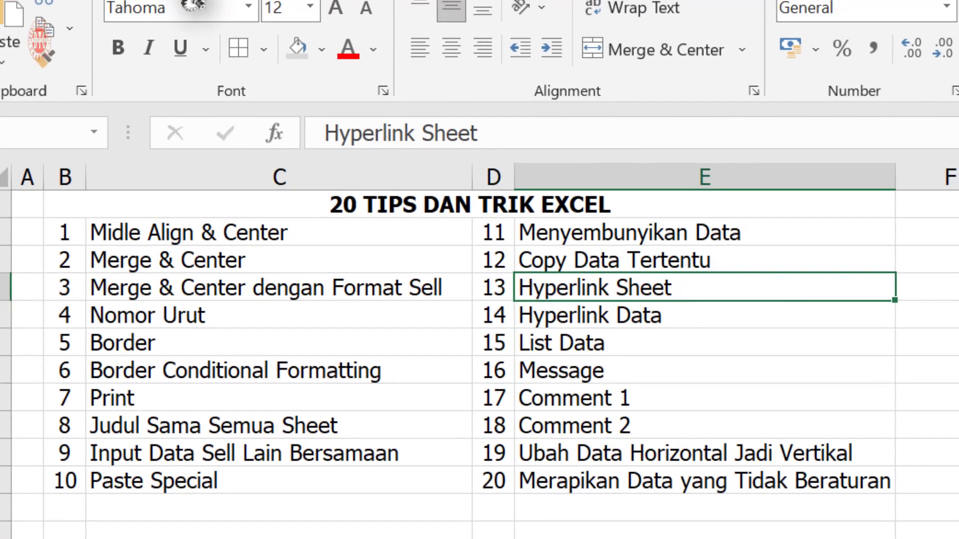
{"action": "left_click", "coordinate": [160, 54]}
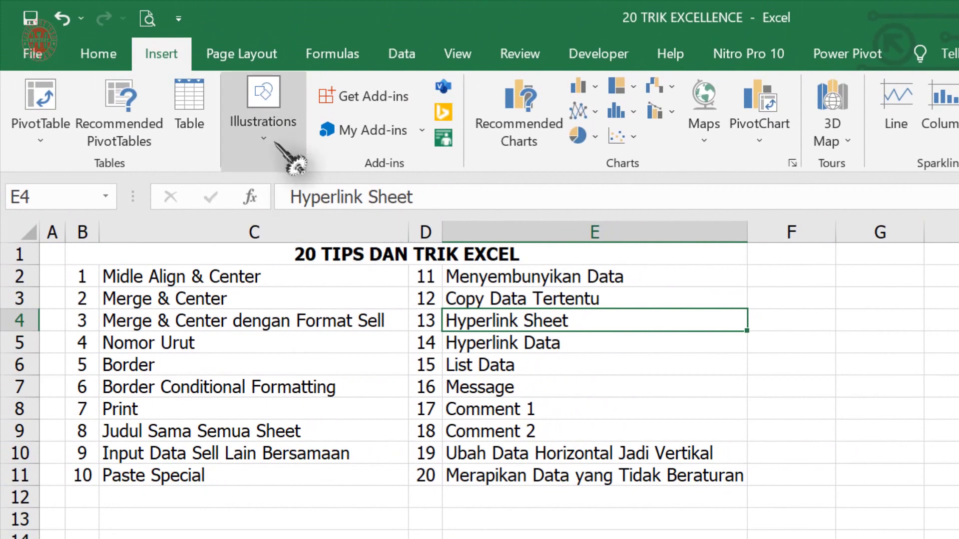
{"action": "left_click", "coordinate": [262, 136]}
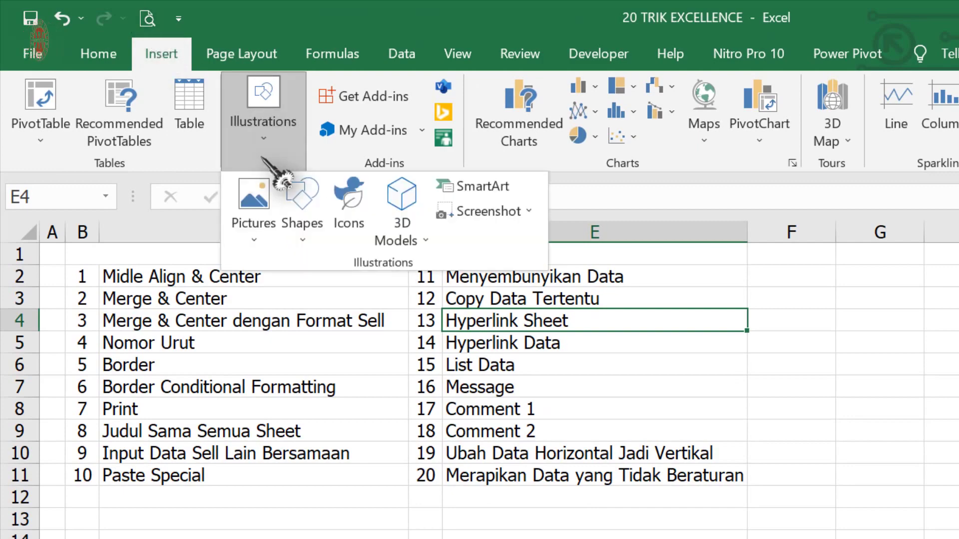
{"action": "left_click", "coordinate": [301, 235]}
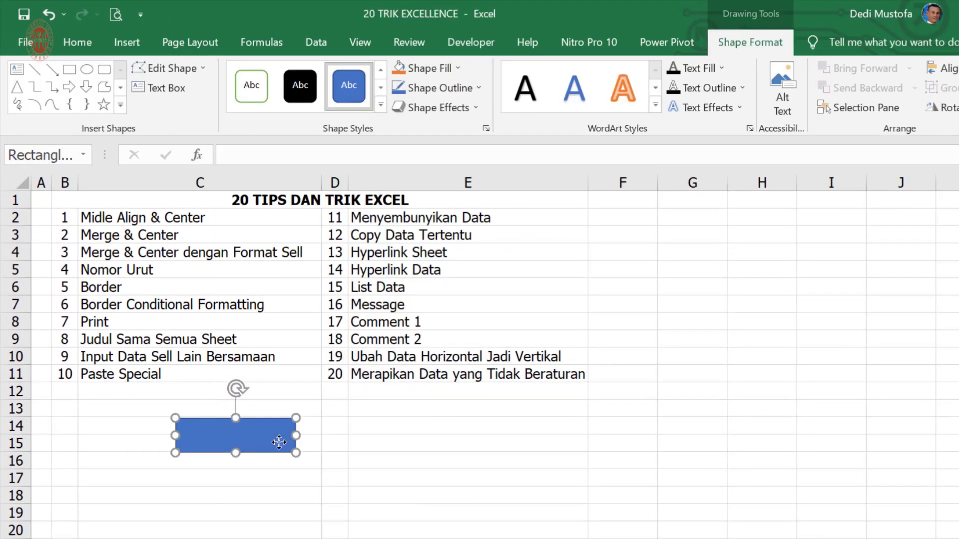
{"action": "left_click_drag", "start_coordinate": [285, 443], "coordinate": [225, 430]}
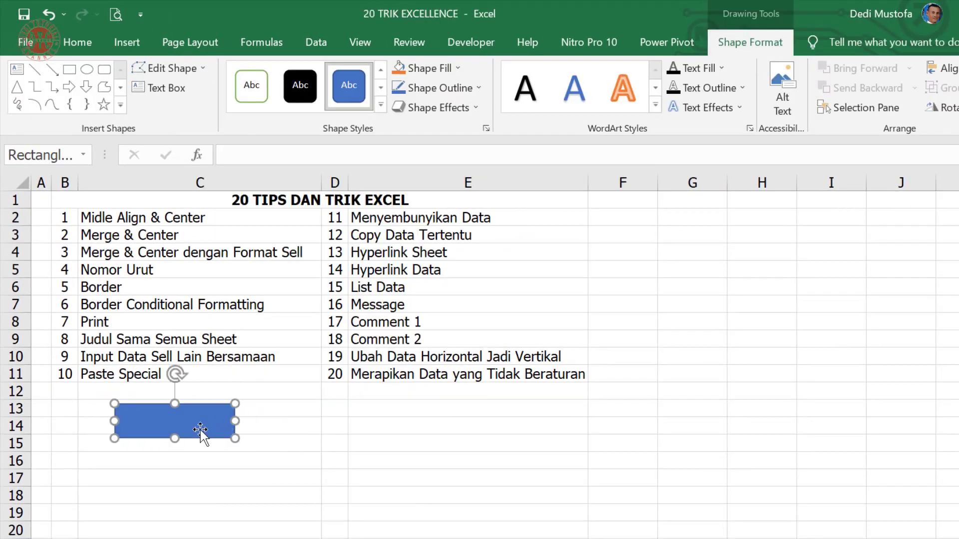
Step: Label the rectangle SHEET1 in bold white text and give it a red fill
{"action": "left_click", "coordinate": [160, 88]}
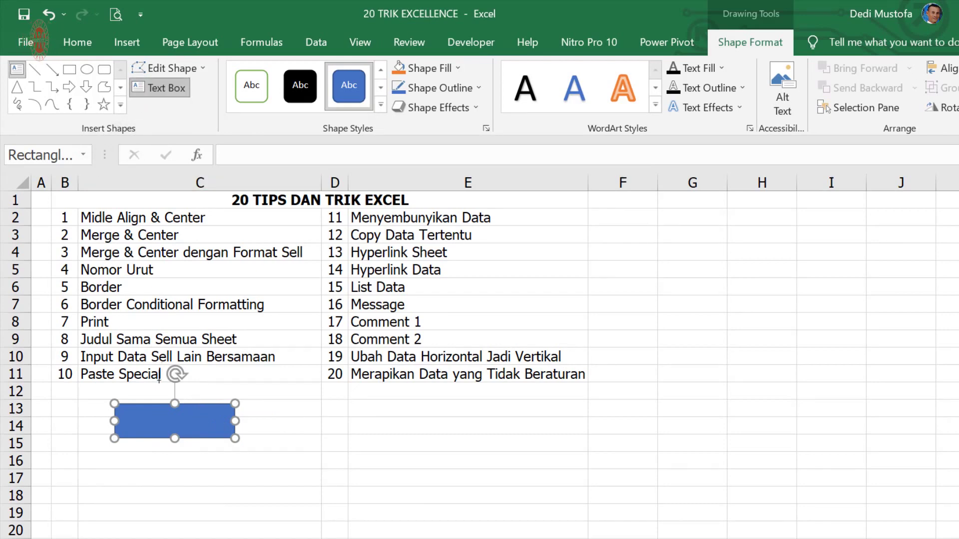
{"action": "left_click", "coordinate": [156, 419]}
{"action": "type", "text": "sheet1"}
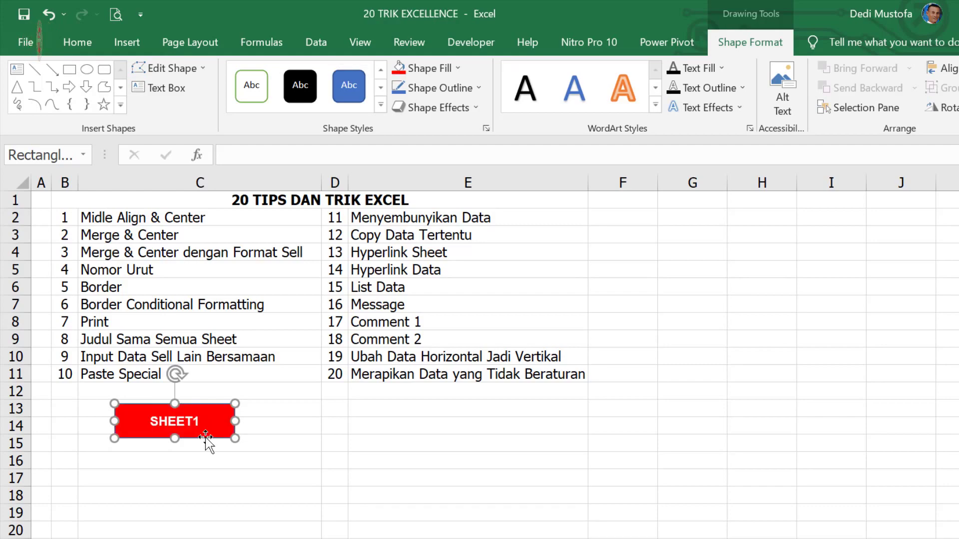
Step: Duplicate the red rectangle to make seven buttons labelled SHEET 1 through SHEET 7 below the tips list
{"action": "key", "text": "ctrl+d"}
{"action": "key", "text": "ctrl+d"}
{"action": "key", "text": "ctrl+d"}
{"action": "key", "text": "ctrl+d"}
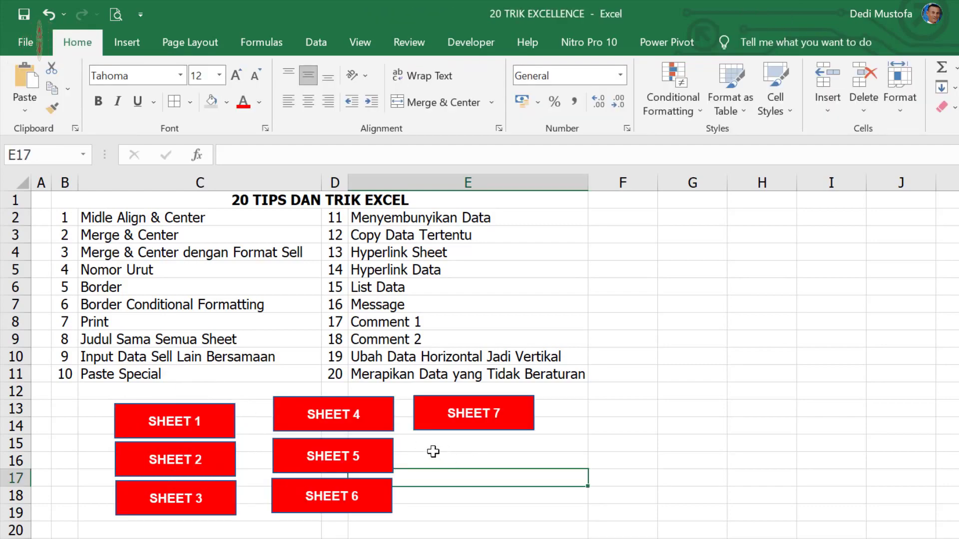
Step: Adjust the positions of the sheet buttons so they line up in evenly spaced columns
{"action": "left_click", "coordinate": [169, 404]}
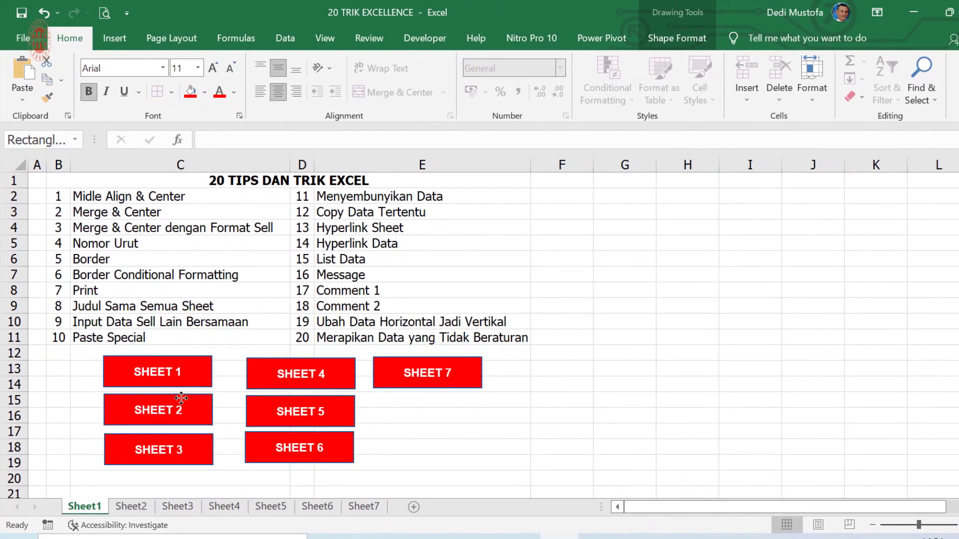
{"action": "left_click", "coordinate": [181, 398]}
{"action": "left_click_drag", "start_coordinate": [208, 442], "coordinate": [206, 441]}
{"action": "left_click_drag", "start_coordinate": [344, 454], "coordinate": [347, 459]}
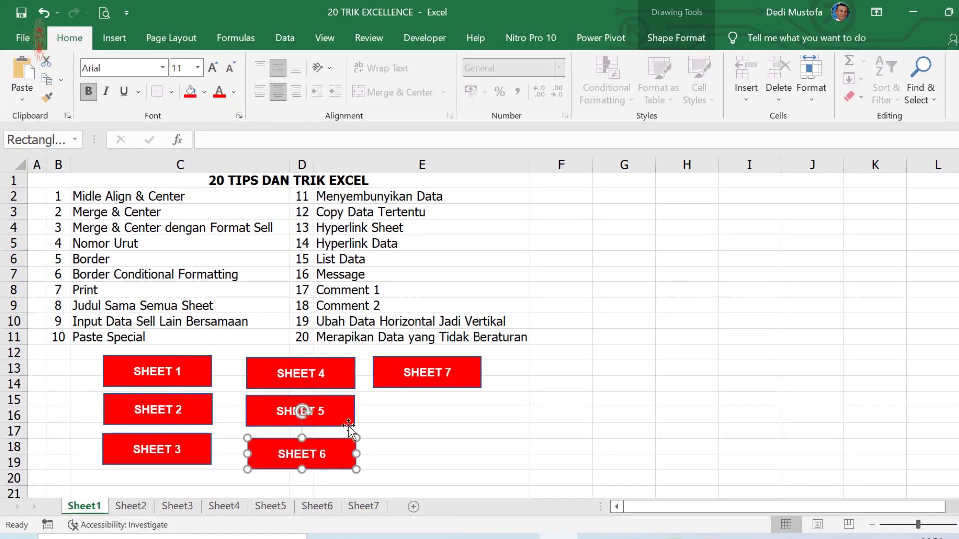
{"action": "left_click_drag", "start_coordinate": [349, 425], "coordinate": [349, 429]}
{"action": "left_click_drag", "start_coordinate": [387, 395], "coordinate": [380, 394]}
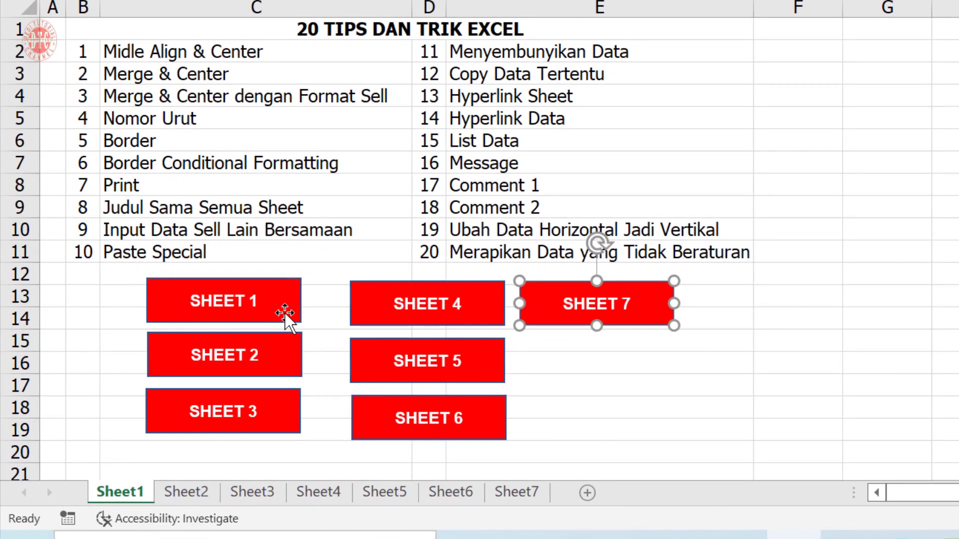
Step: Link the SHEET 1 button to cell A1 of Sheet1 in this document
{"action": "left_click", "coordinate": [271, 324]}
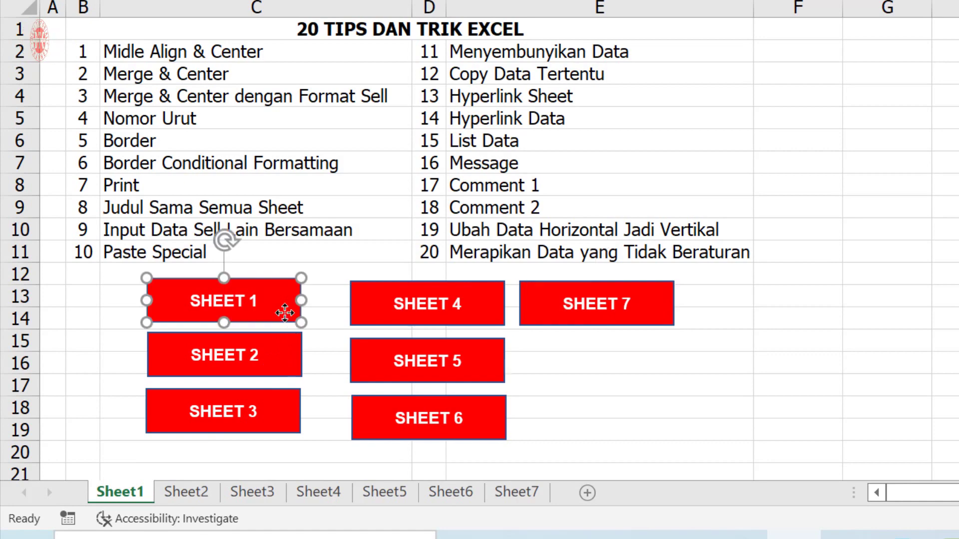
{"action": "right_click", "coordinate": [285, 313]}
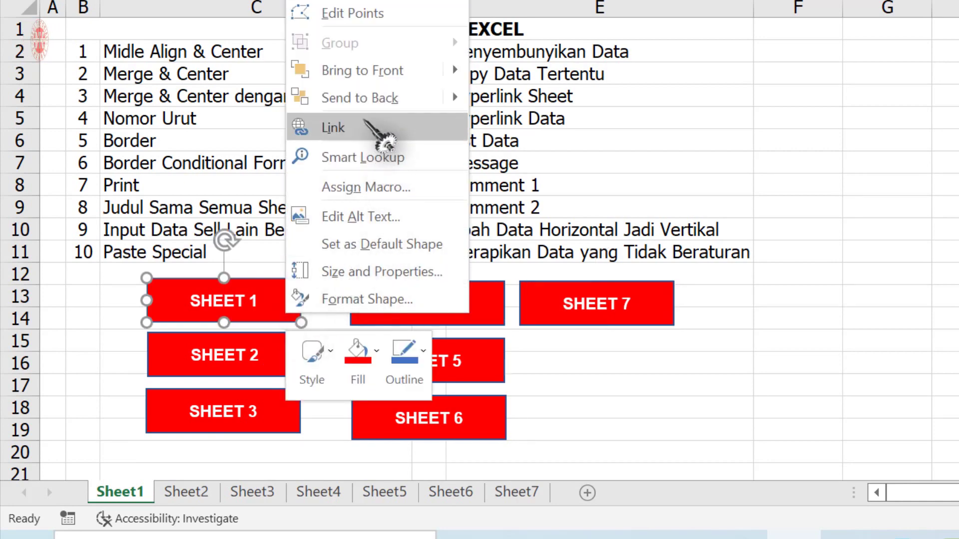
{"action": "left_click", "coordinate": [361, 131]}
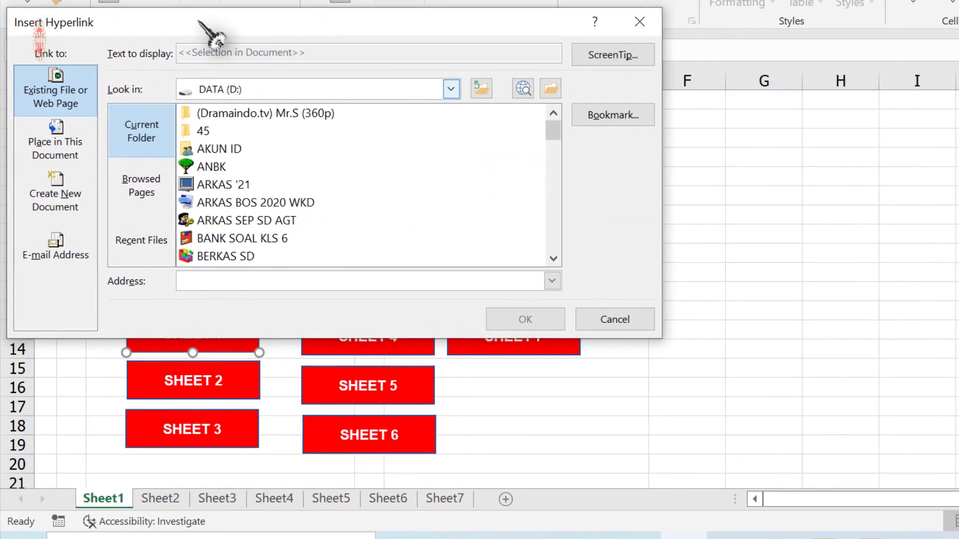
{"action": "left_click", "coordinate": [50, 150]}
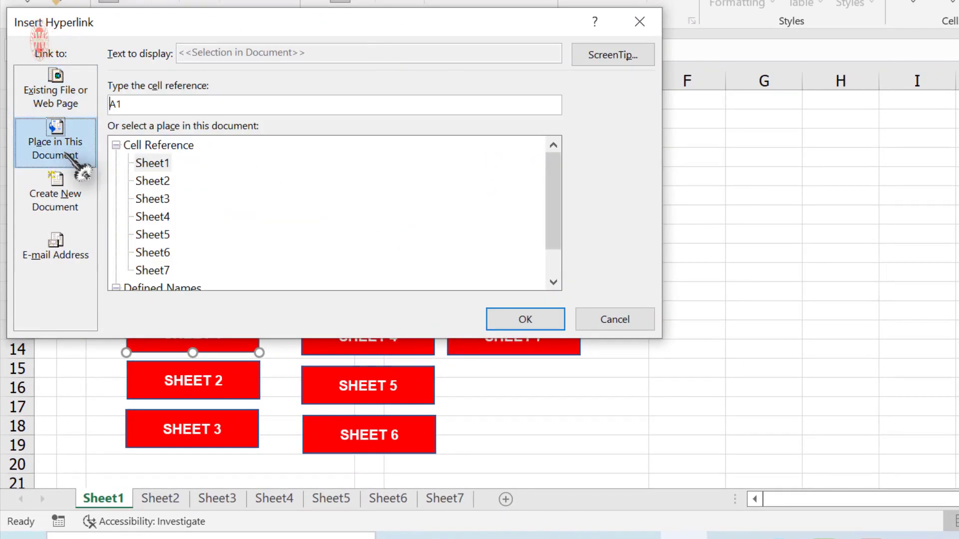
{"action": "left_click", "coordinate": [159, 164]}
{"action": "left_click", "coordinate": [530, 322]}
Step: Link the SHEET 2 button to cell A1 of Sheet2 in this document
{"action": "left_click", "coordinate": [234, 365]}
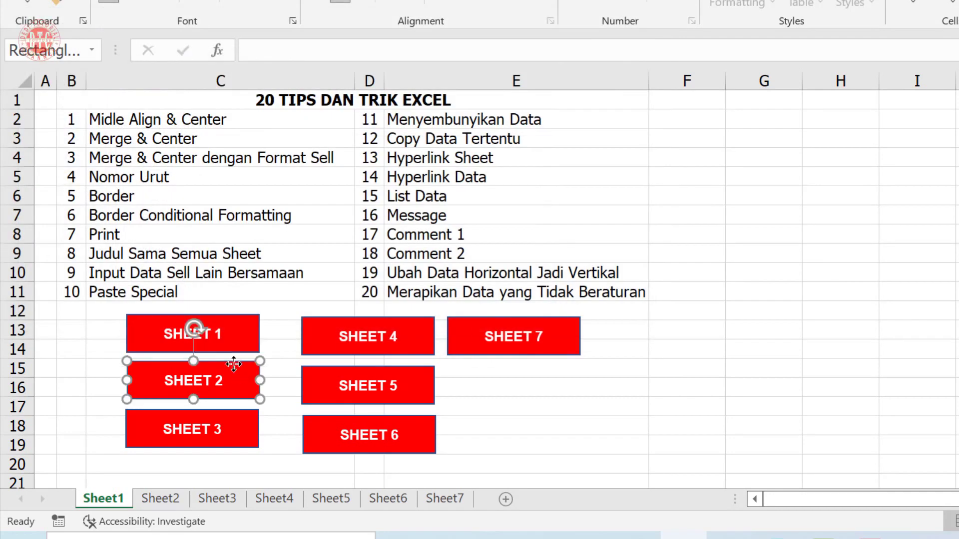
{"action": "right_click", "coordinate": [234, 364]}
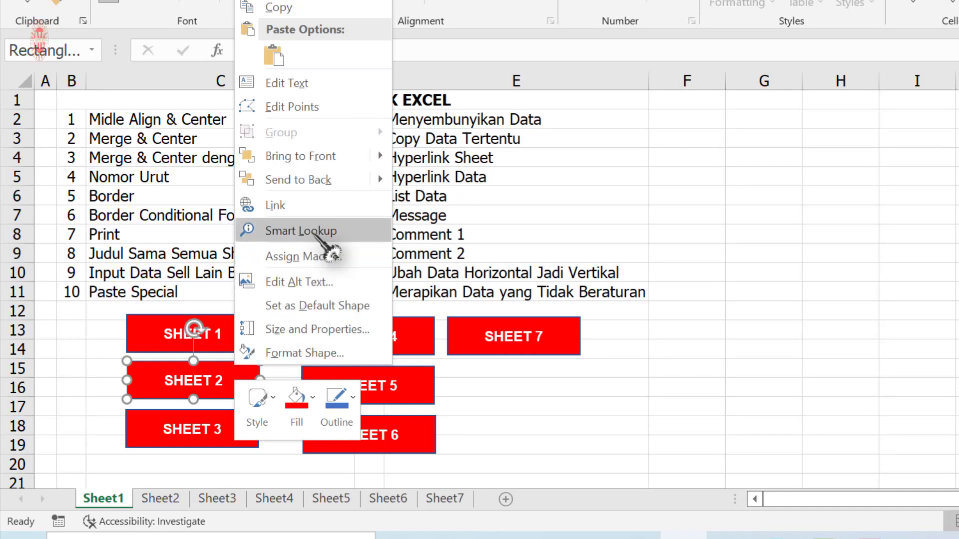
{"action": "left_click", "coordinate": [317, 208]}
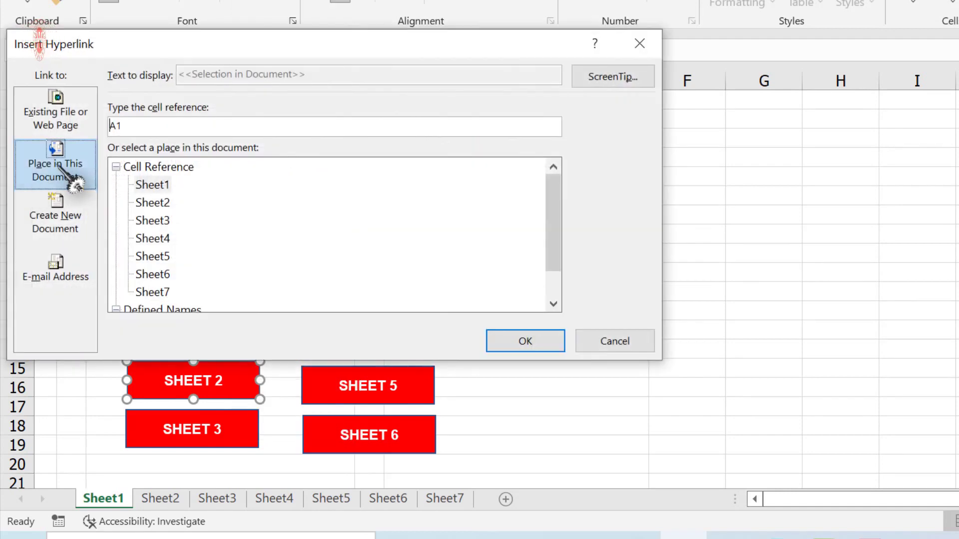
{"action": "left_click", "coordinate": [30, 197]}
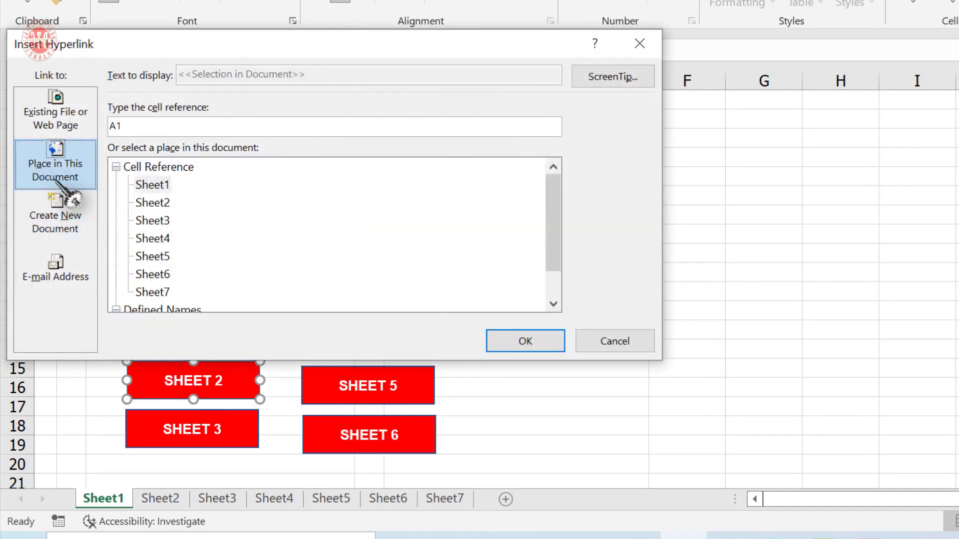
{"action": "left_click", "coordinate": [155, 203]}
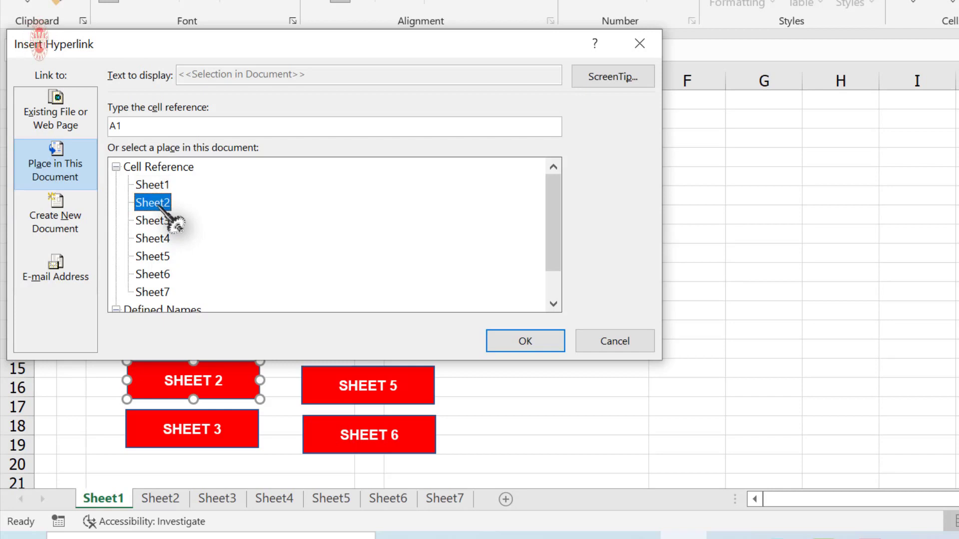
{"action": "left_click", "coordinate": [522, 344]}
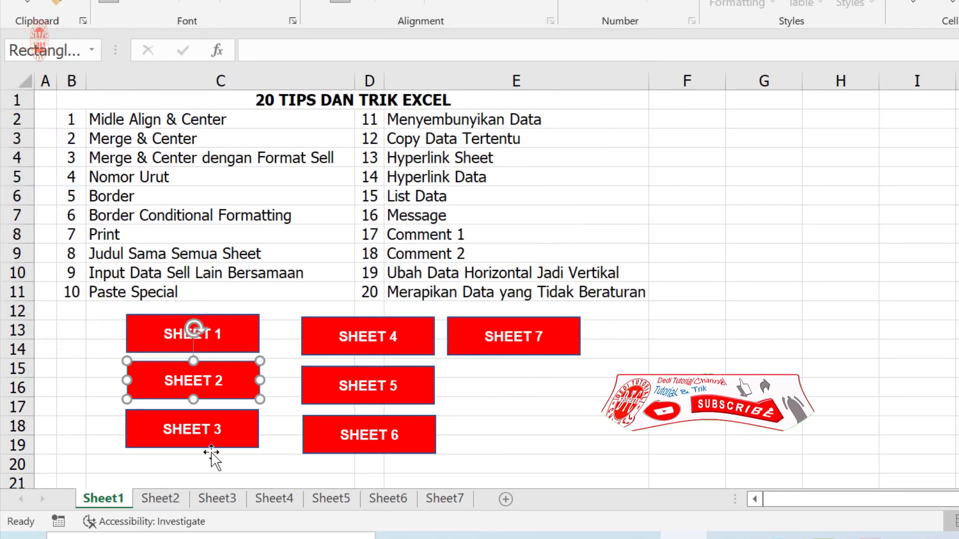
Step: Link the SHEET 3 button to cell A1 of Sheet3 in this document
{"action": "left_click", "coordinate": [225, 430]}
{"action": "right_click", "coordinate": [226, 430]}
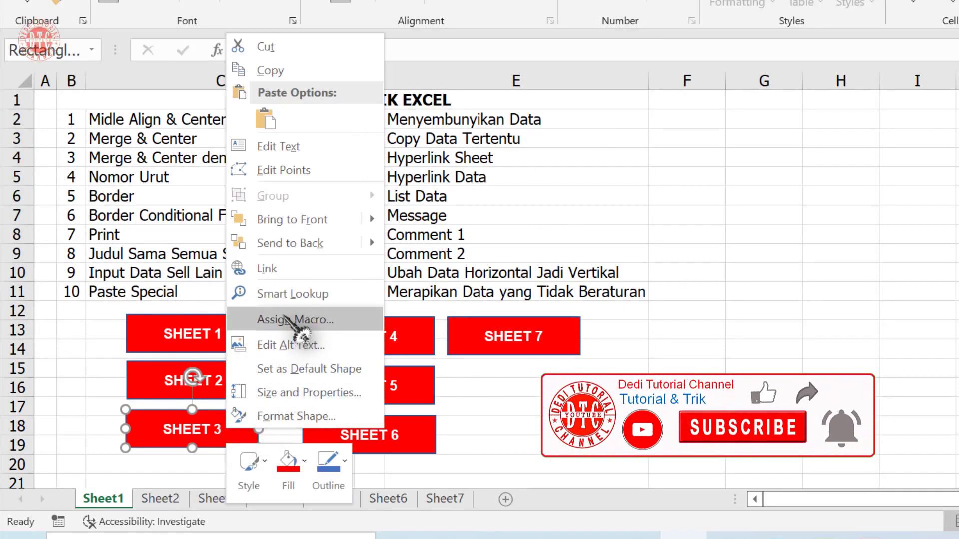
{"action": "left_click", "coordinate": [300, 269]}
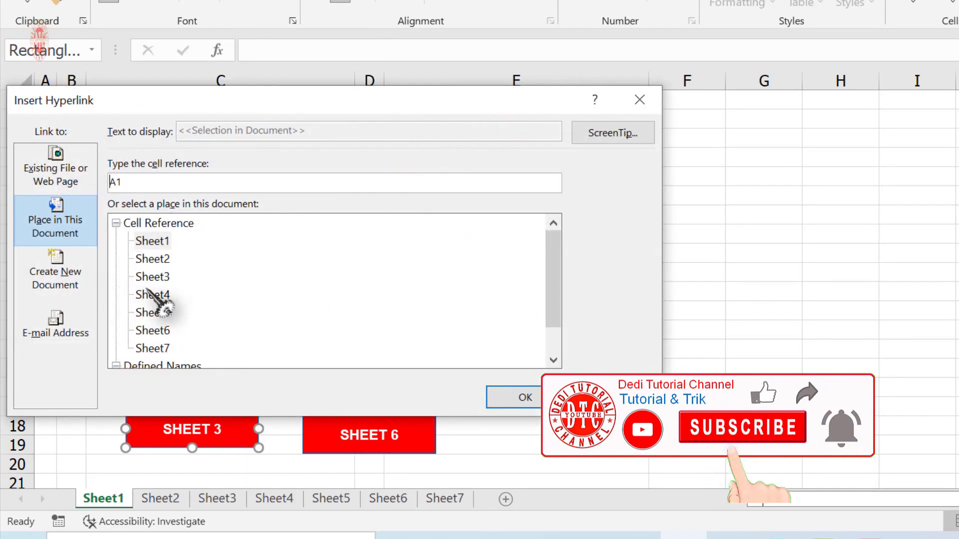
{"action": "left_click", "coordinate": [152, 277]}
{"action": "left_click", "coordinate": [525, 398]}
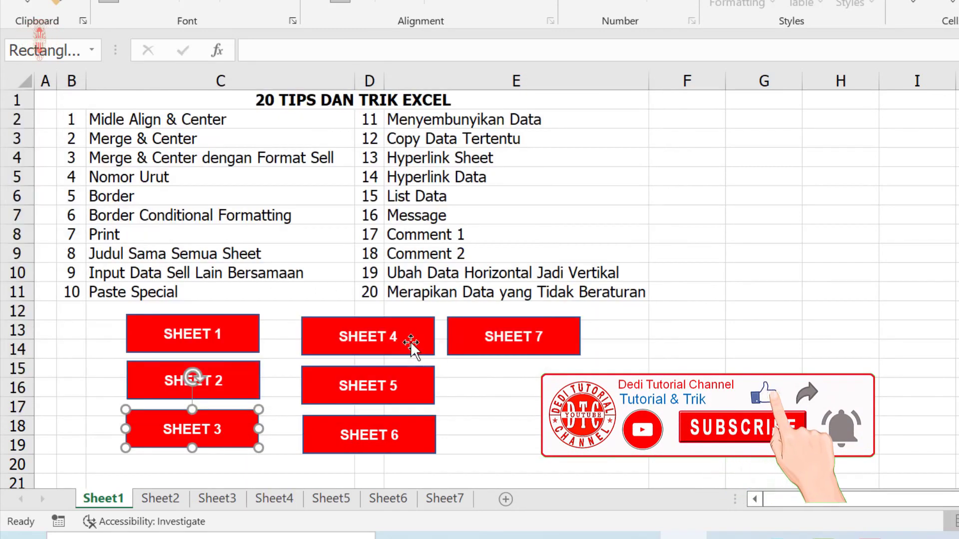
Step: Link the SHEET 4 button to cell A1 of Sheet4 in this document
{"action": "left_click", "coordinate": [412, 347]}
{"action": "right_click", "coordinate": [413, 346]}
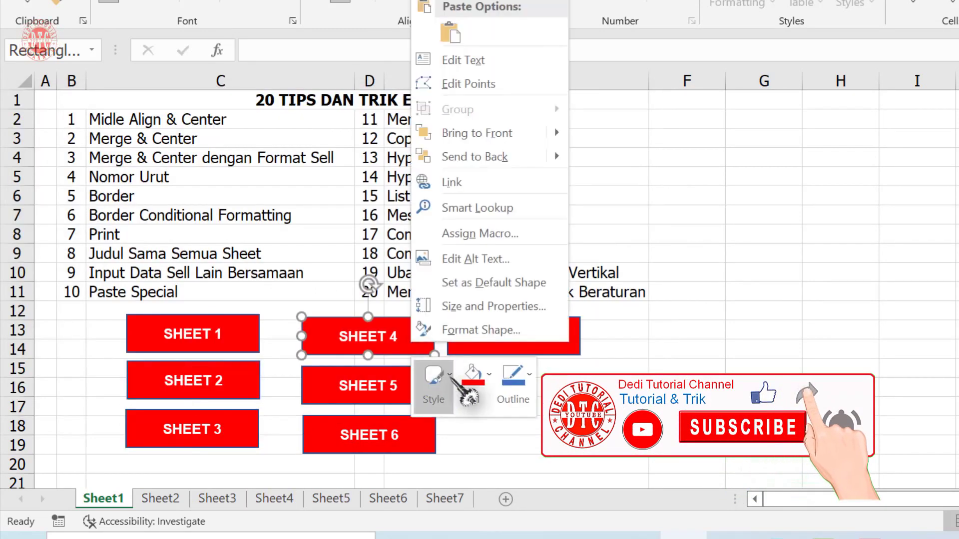
{"action": "left_click", "coordinate": [466, 181]}
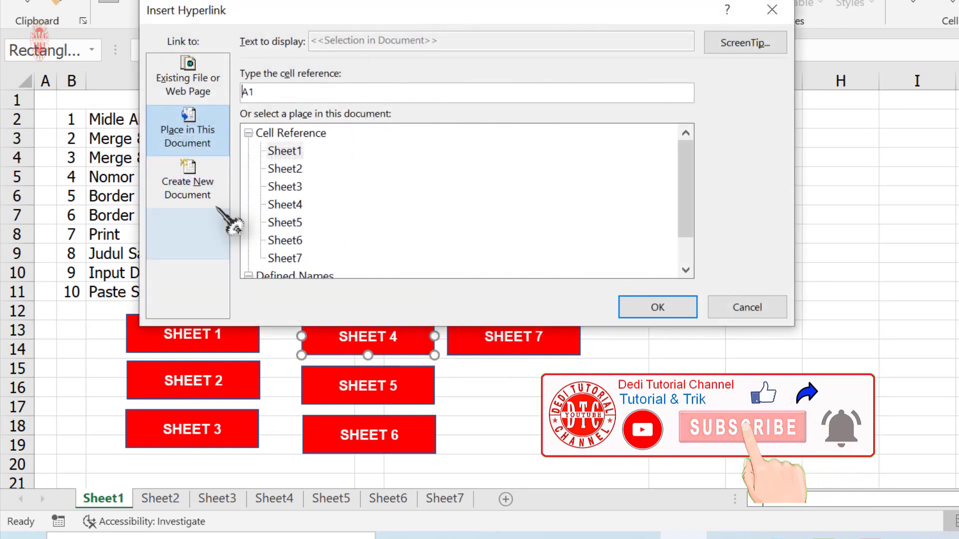
{"action": "left_click", "coordinate": [285, 204]}
{"action": "left_click", "coordinate": [654, 307]}
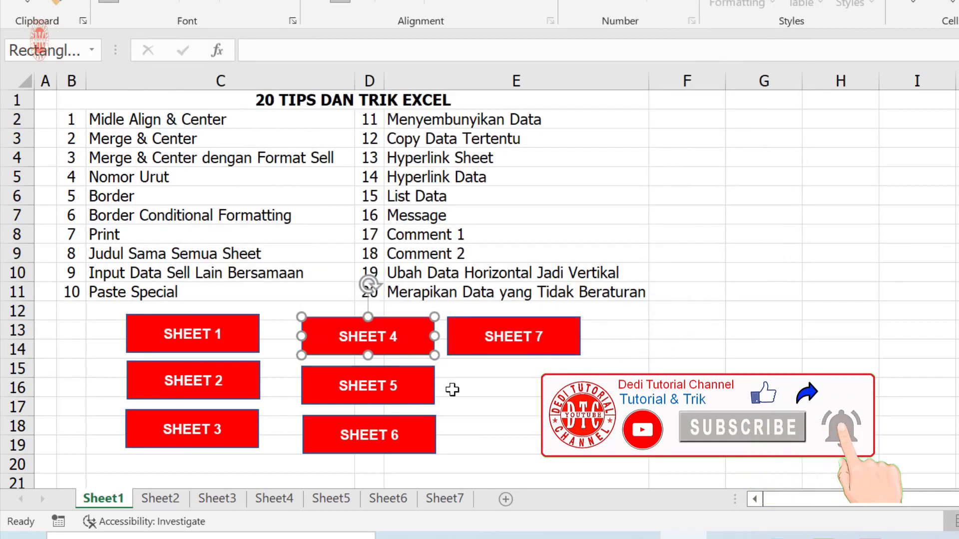
Step: Link the SHEET 5 button to cell A1 of Sheet5 in this document
{"action": "right_click", "coordinate": [417, 388]}
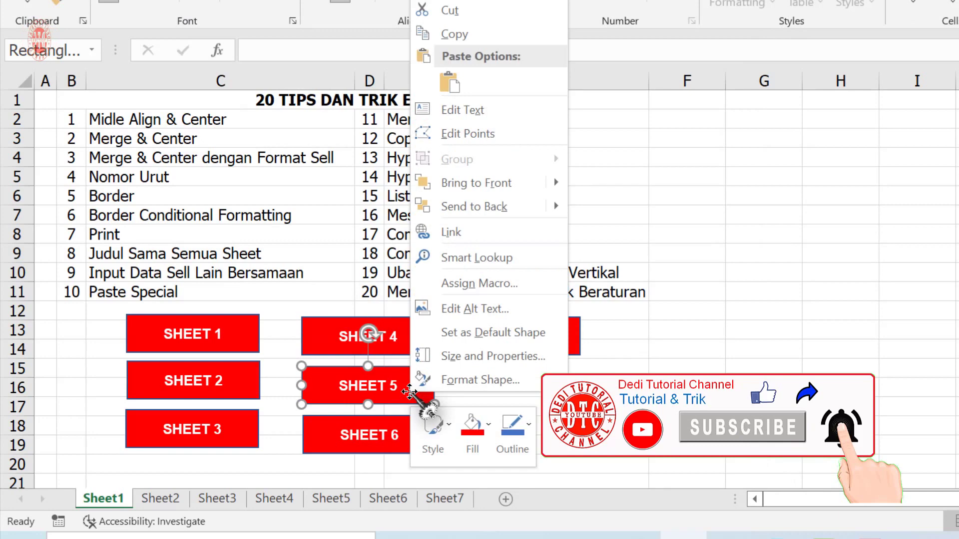
{"action": "left_click", "coordinate": [454, 238]}
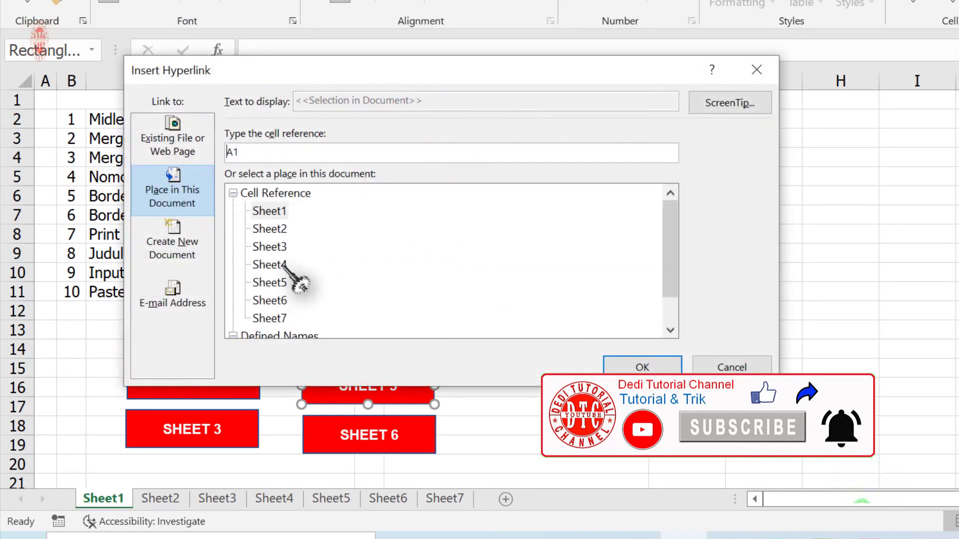
{"action": "left_click_drag", "start_coordinate": [487, 75], "coordinate": [494, 47]}
{"action": "left_click", "coordinate": [279, 255]}
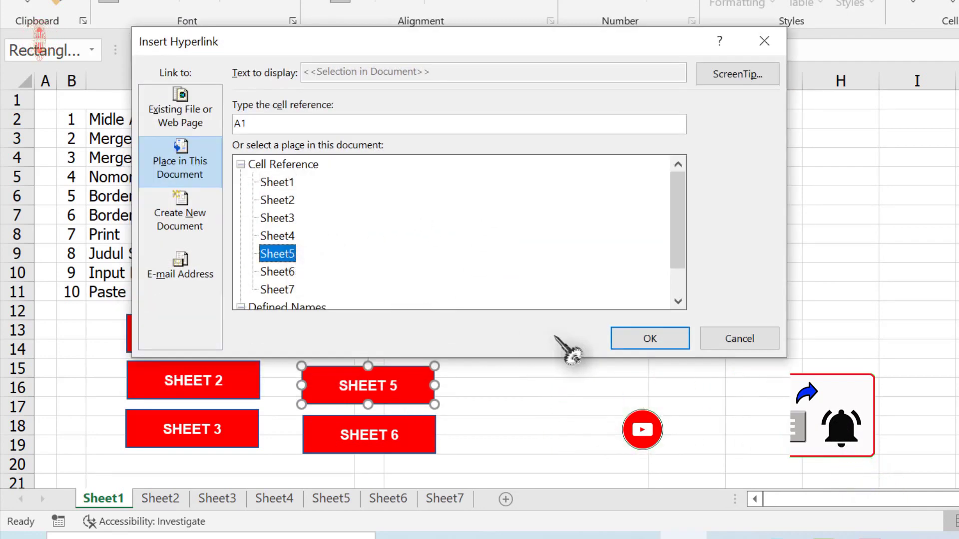
{"action": "left_click", "coordinate": [650, 339]}
Step: Link the SHEET 6 button to cell A1 of Sheet6 in this document
{"action": "right_click", "coordinate": [429, 440]}
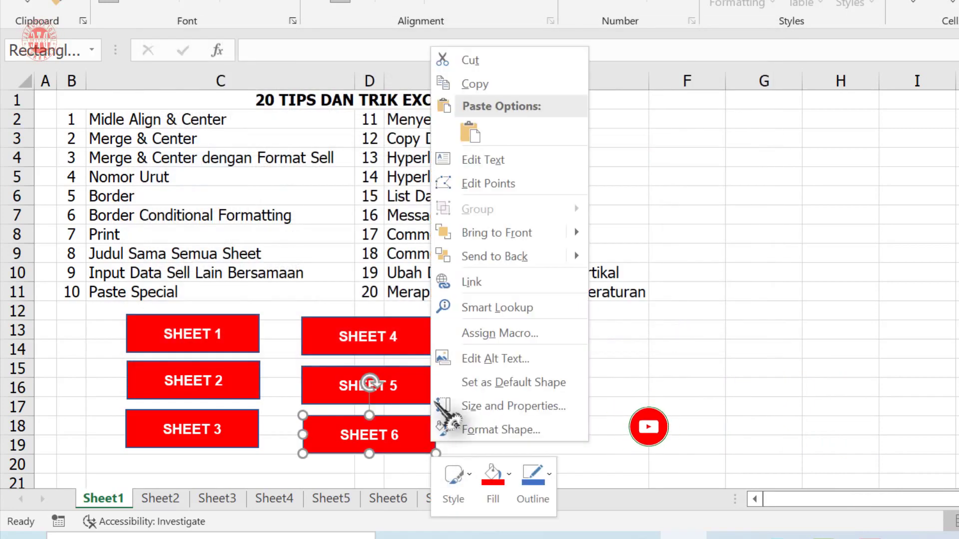
{"action": "left_click", "coordinate": [500, 282]}
{"action": "left_click", "coordinate": [308, 342]}
{"action": "left_click", "coordinate": [682, 410]}
Step: Link the SHEET 7 button to cell A1 of Sheet7 in this document and deselect the button
{"action": "left_click", "coordinate": [573, 341]}
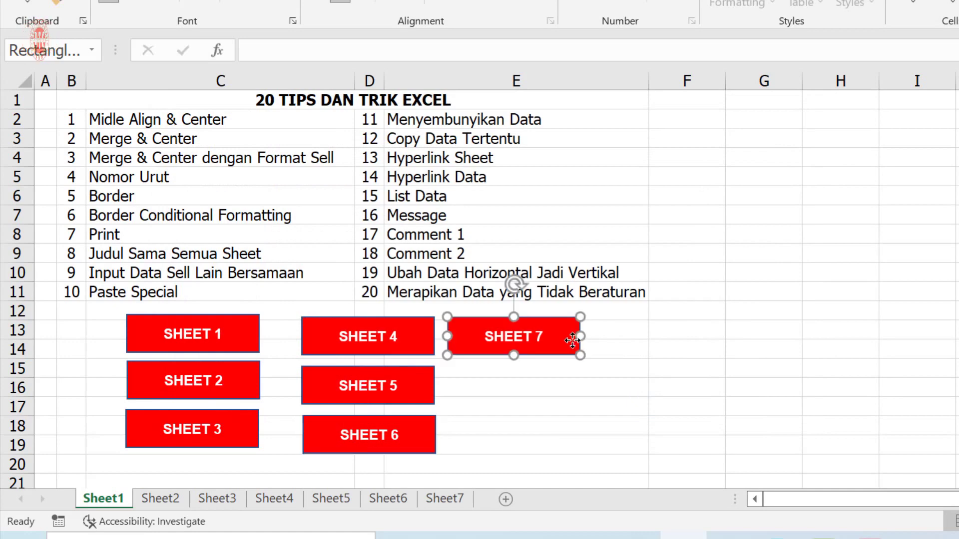
{"action": "right_click", "coordinate": [573, 341]}
{"action": "left_click", "coordinate": [661, 185]}
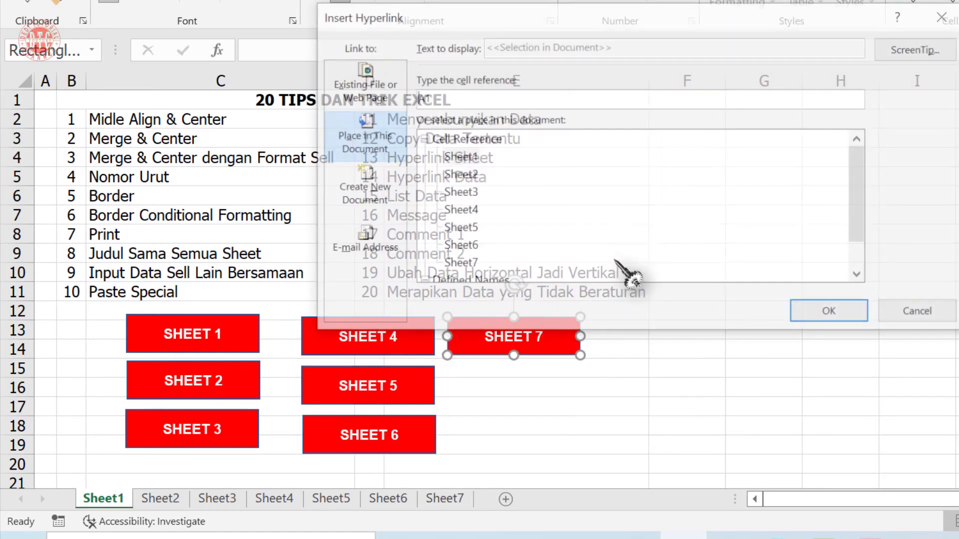
{"action": "left_click", "coordinate": [458, 264]}
{"action": "left_click", "coordinate": [819, 313]}
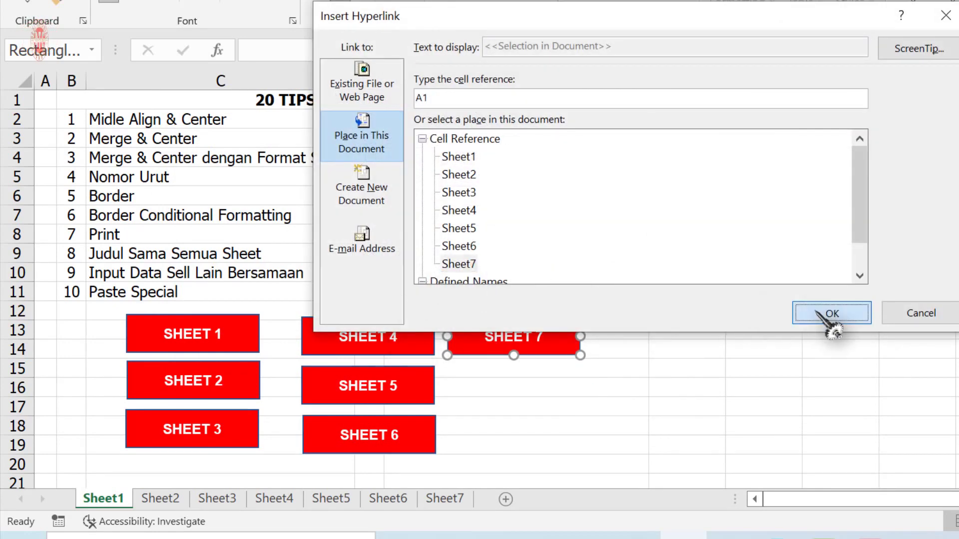
{"action": "left_click", "coordinate": [808, 369]}
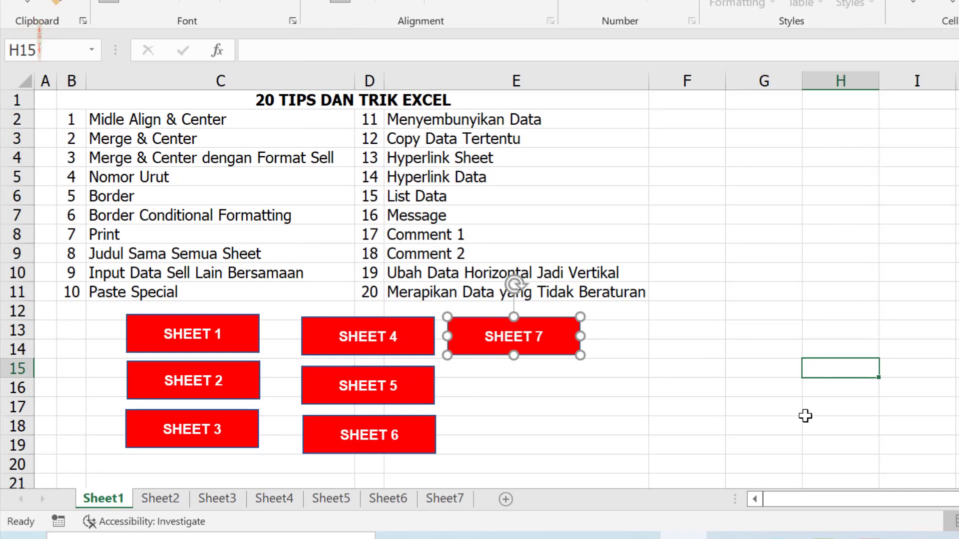
Step: Test the links of the SHEET 2, SHEET 3, SHEET 6 and SHEET 7 buttons, returning to Sheet1 after each one
{"action": "left_click", "coordinate": [205, 390]}
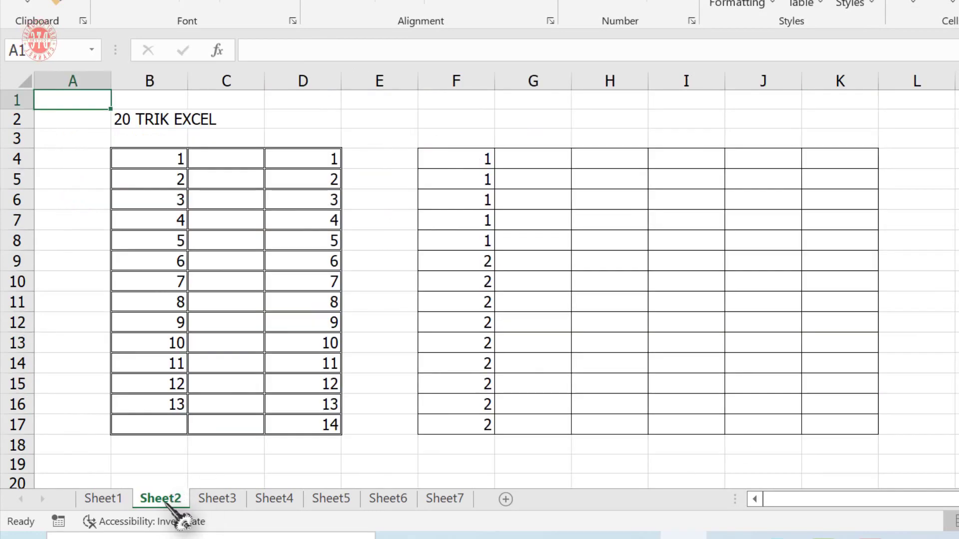
{"action": "left_click", "coordinate": [89, 500]}
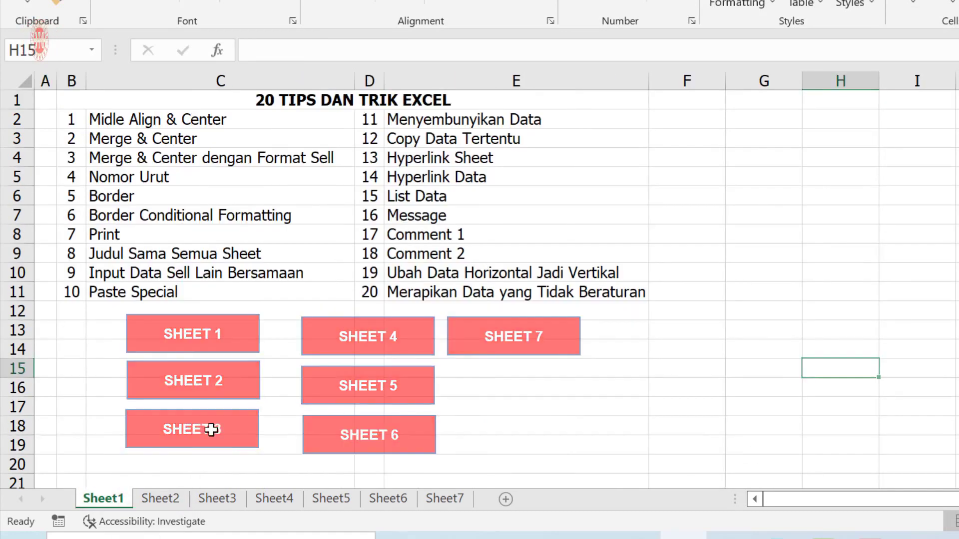
{"action": "left_click", "coordinate": [218, 500]}
{"action": "left_click", "coordinate": [100, 500]}
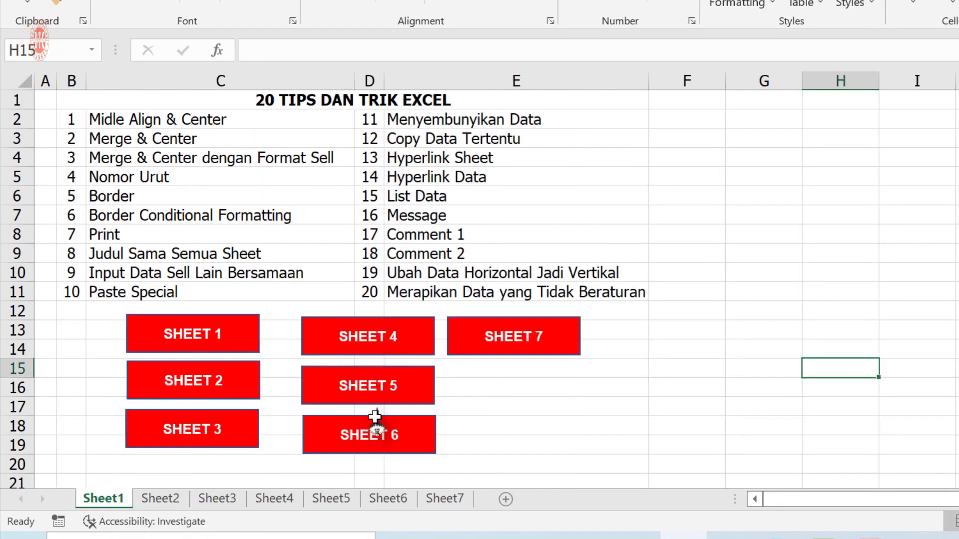
{"action": "left_click", "coordinate": [377, 447]}
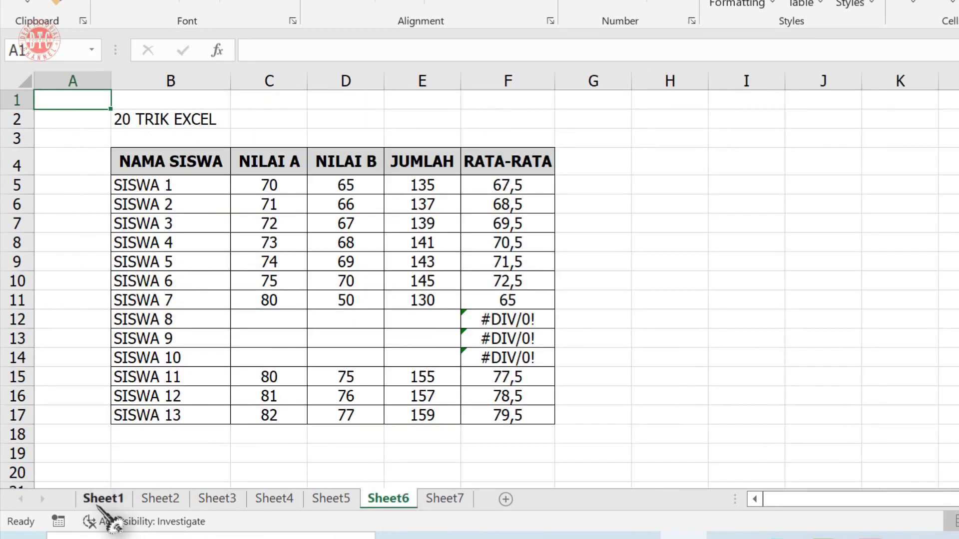
{"action": "left_click", "coordinate": [82, 502]}
{"action": "left_click", "coordinate": [504, 361]}
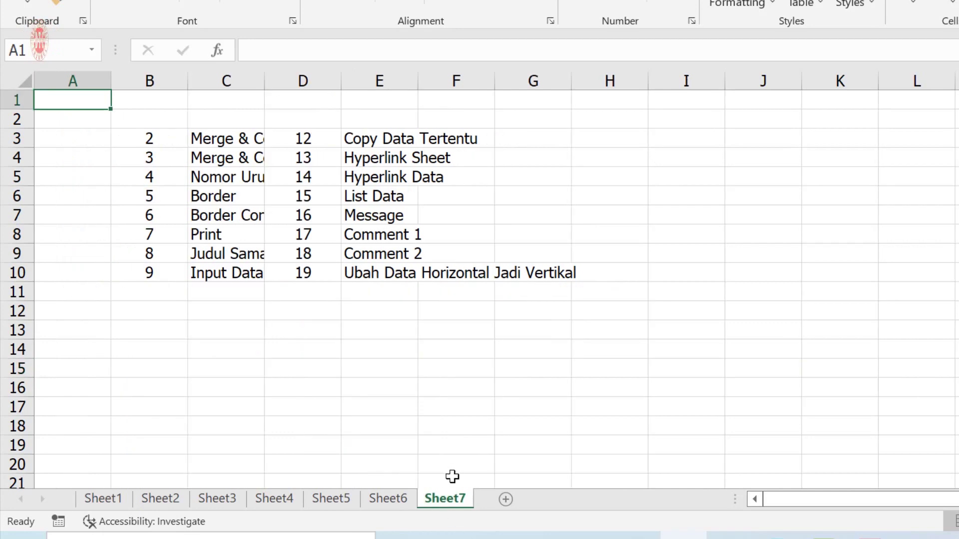
{"action": "left_click", "coordinate": [104, 499]}
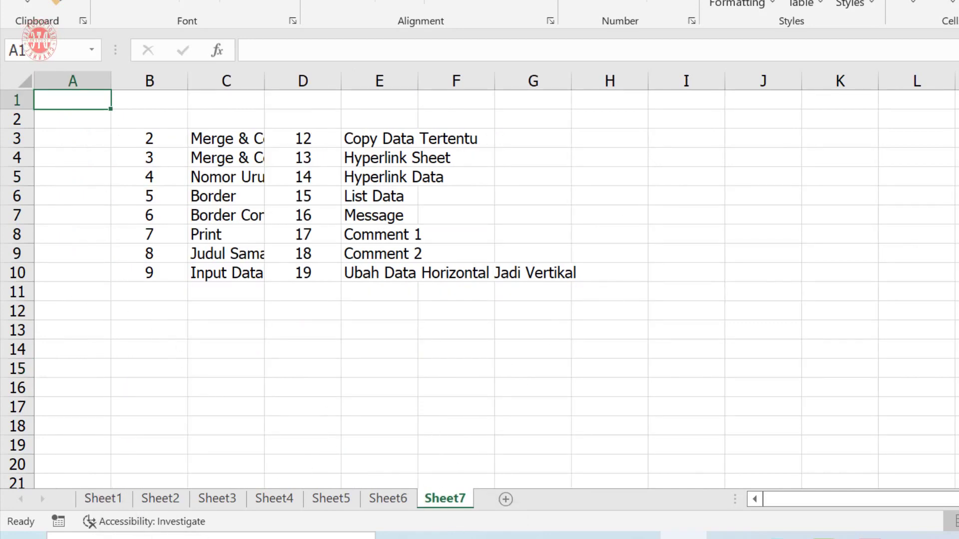
{"action": "left_click", "coordinate": [127, 501]}
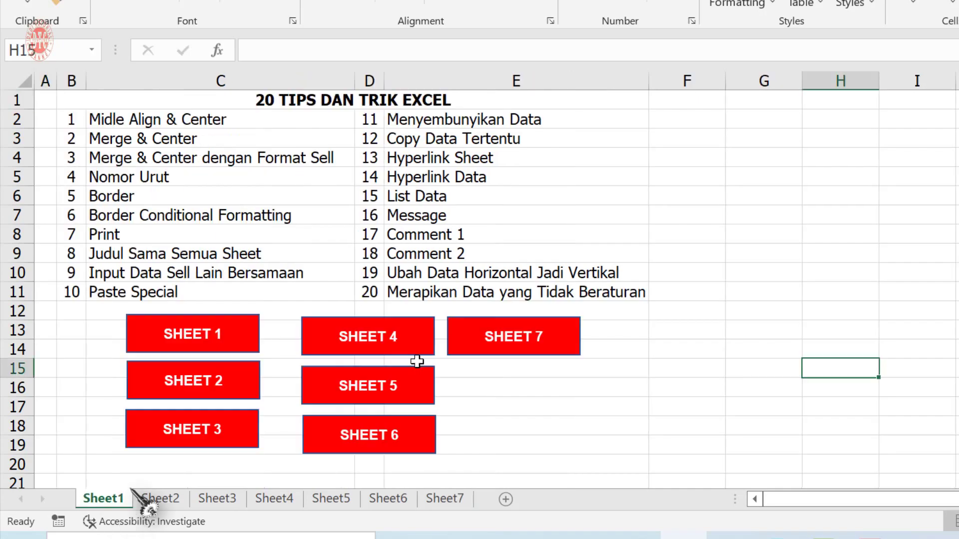
Step: Copy the linked SHEET 1 button from Sheet1 to cell E3 of Sheet2 and follow its link back to Sheet1
{"action": "right_click", "coordinate": [243, 328]}
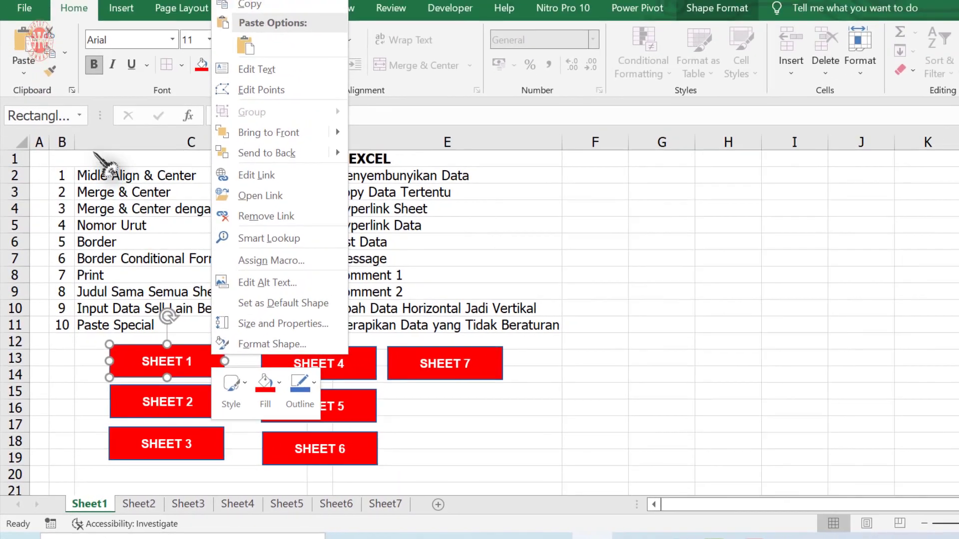
{"action": "key", "text": "Escape"}
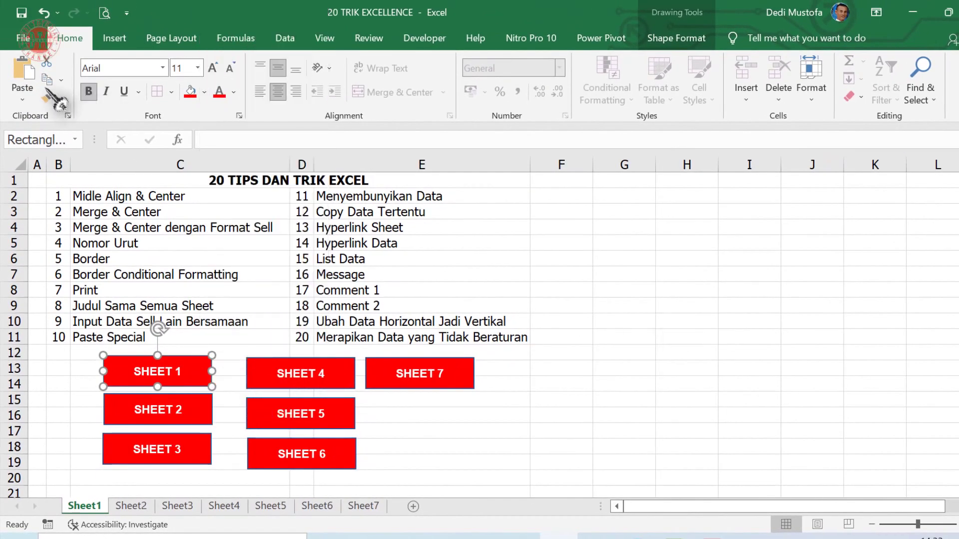
{"action": "key", "text": "ctrl+c"}
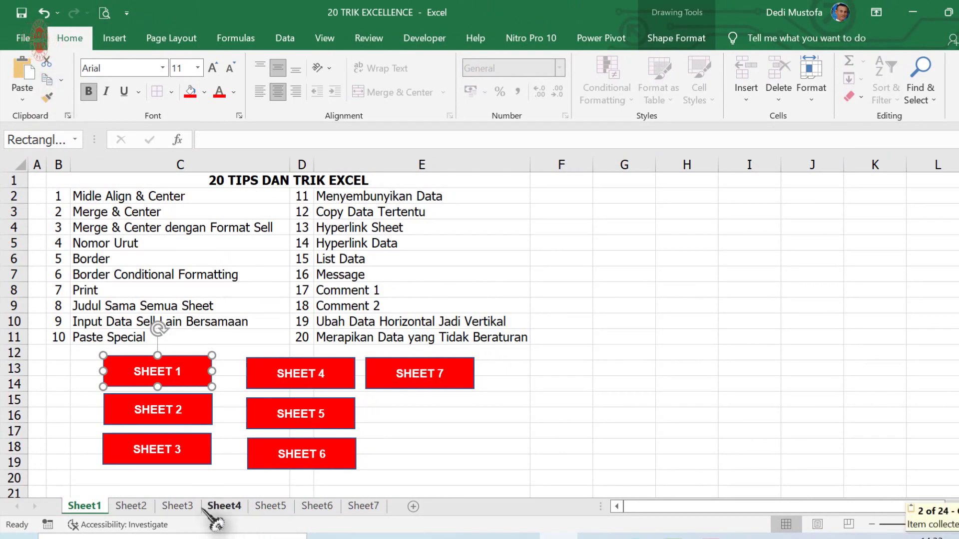
{"action": "left_click", "coordinate": [132, 506]}
{"action": "left_click", "coordinate": [326, 208]}
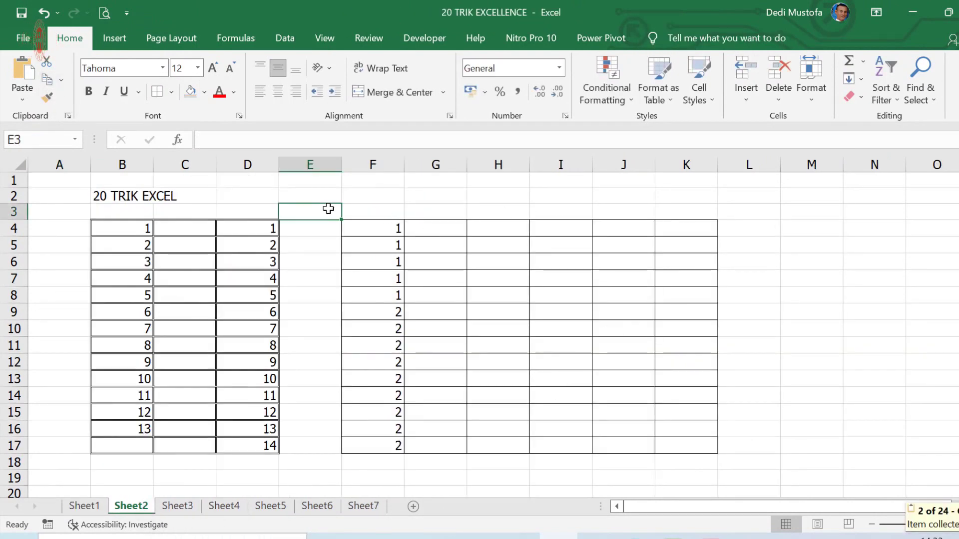
{"action": "right_click", "coordinate": [327, 208]}
{"action": "left_click", "coordinate": [516, 263]}
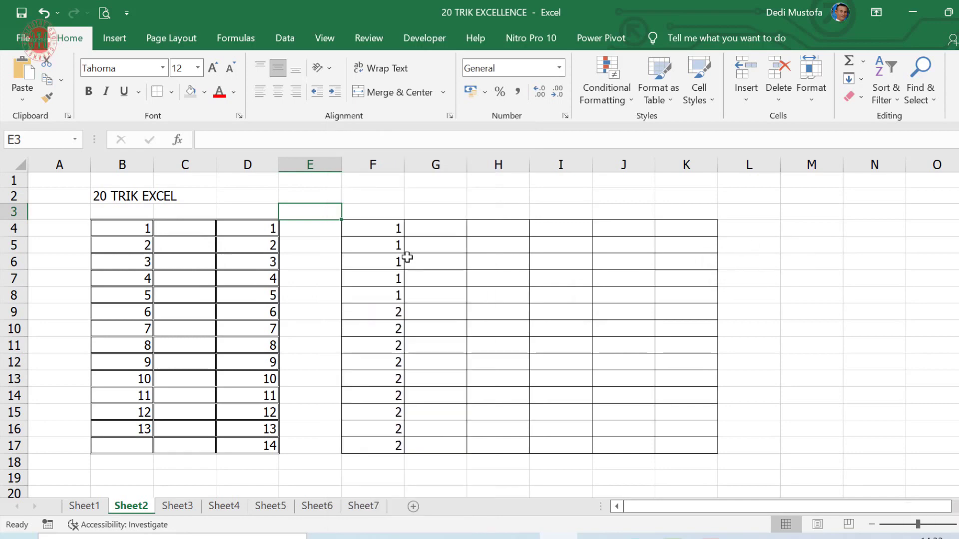
{"action": "left_click", "coordinate": [22, 76]}
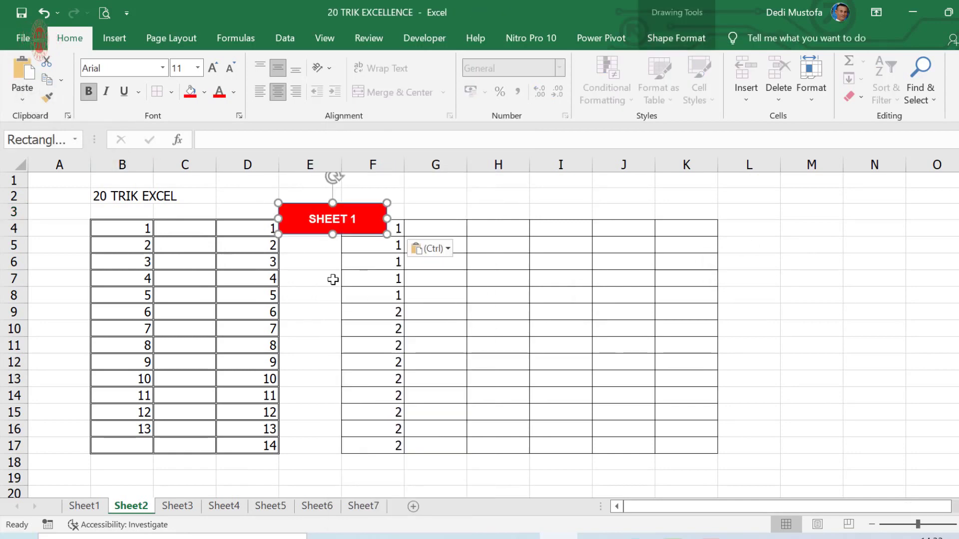
{"action": "left_click", "coordinate": [823, 359]}
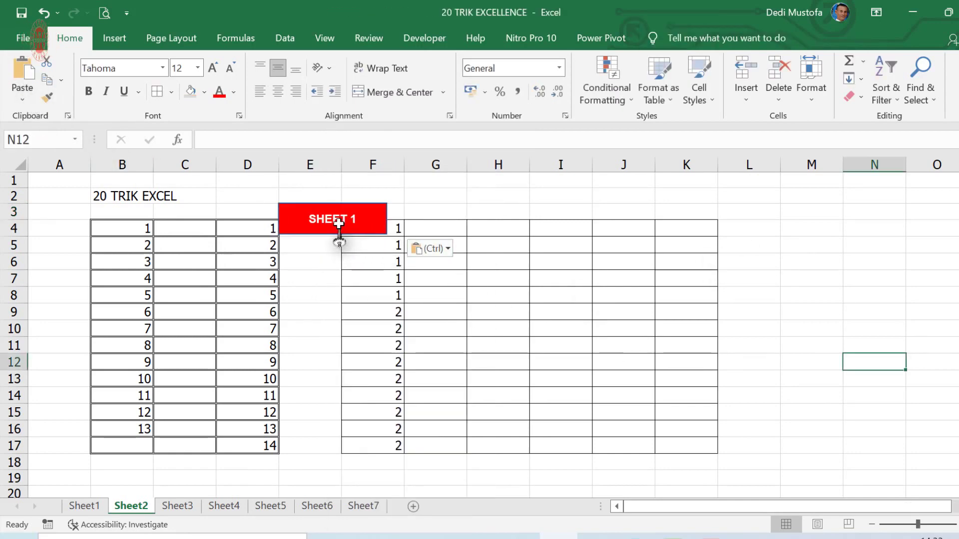
{"action": "left_click", "coordinate": [335, 227]}
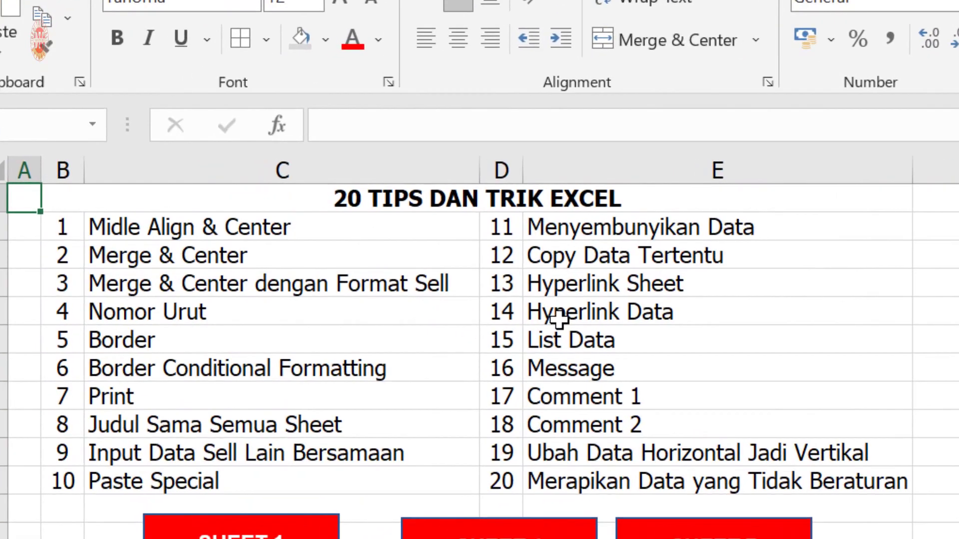
Step: Fill B3:B13 of the blank sheet for the Hyperlink Data tip with a number series starting at 1
{"action": "left_click", "coordinate": [333, 245]}
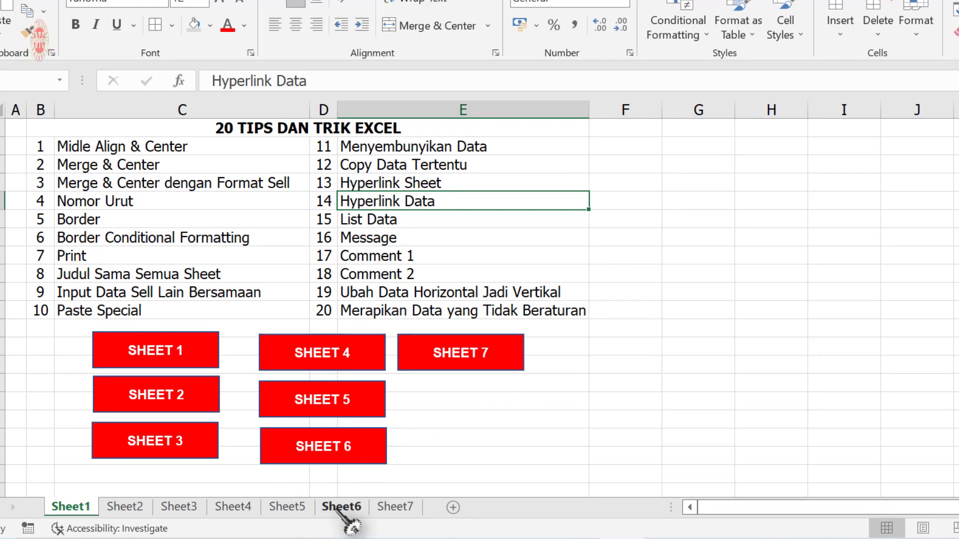
{"action": "left_click", "coordinate": [308, 511]}
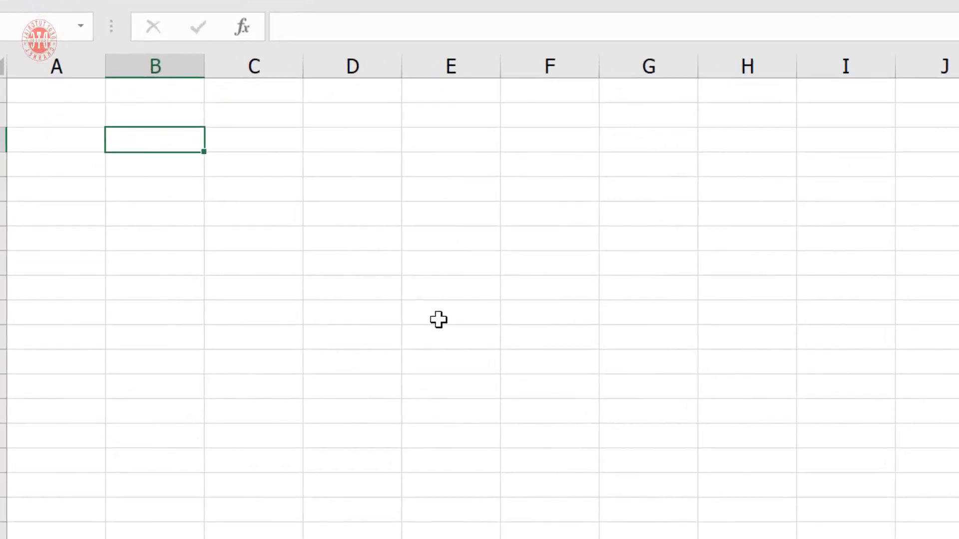
{"action": "type", "text": "1"}
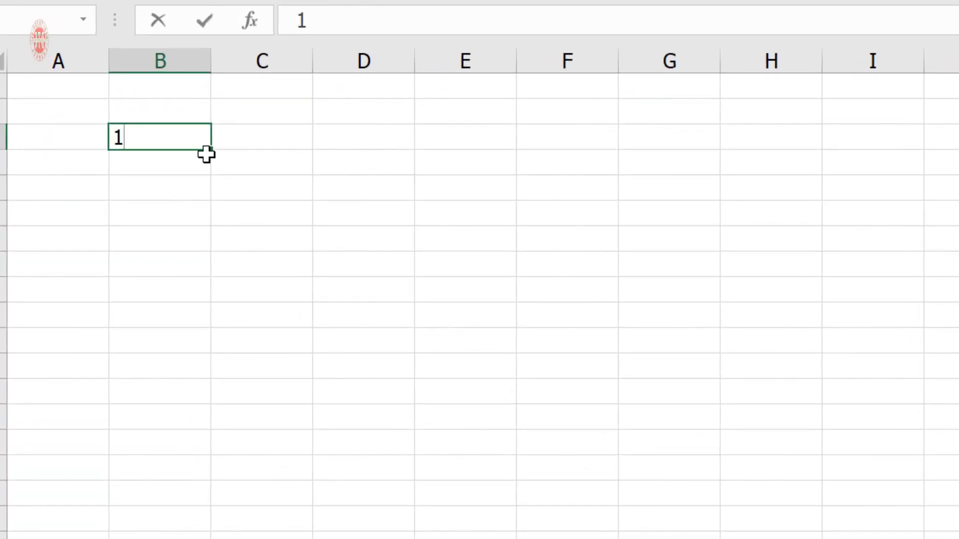
{"action": "left_click_drag", "start_coordinate": [212, 150], "coordinate": [215, 406]}
{"action": "left_click", "coordinate": [235, 420]}
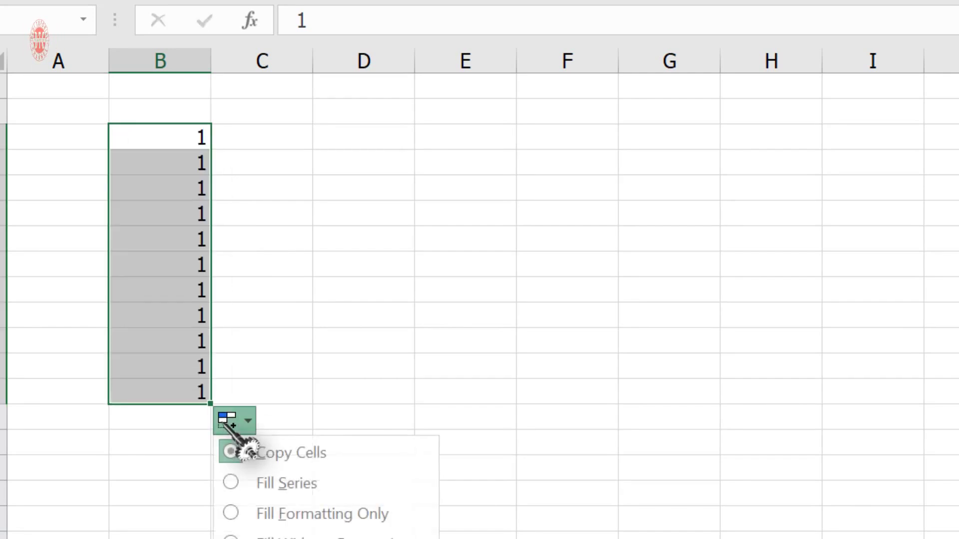
{"action": "left_click", "coordinate": [259, 482]}
Step: Enter 5 in C3 and fill down to C13 as an increasing number series
{"action": "left_click", "coordinate": [294, 141]}
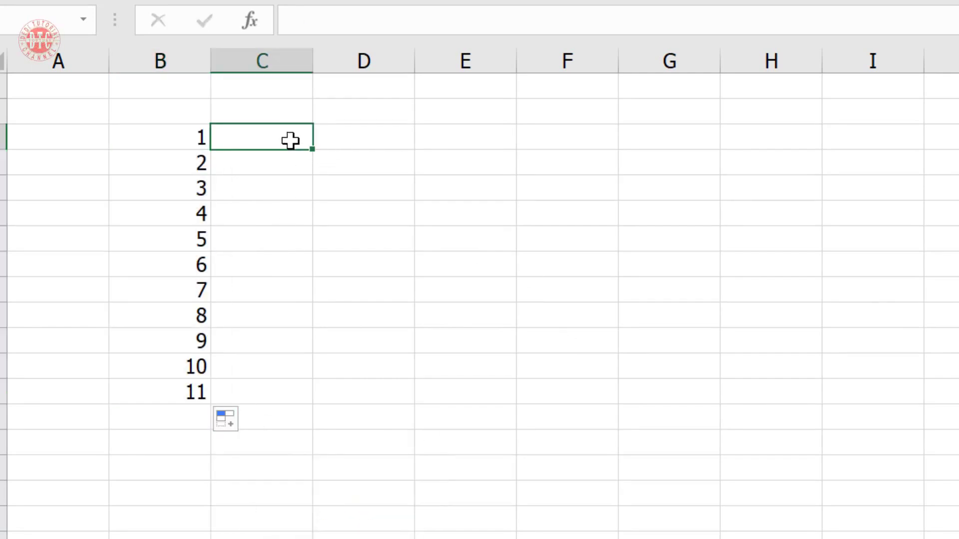
{"action": "type", "text": "5"}
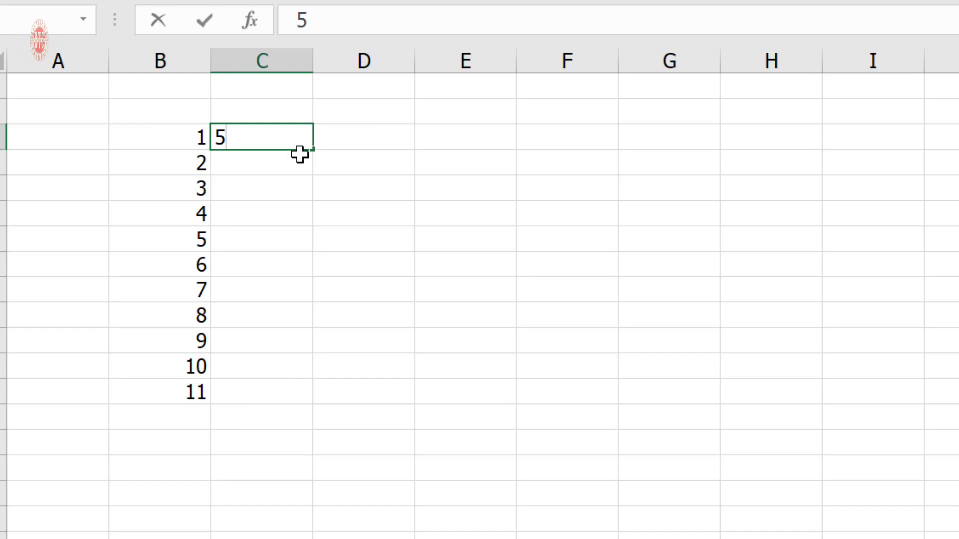
{"action": "double_click", "coordinate": [315, 157]}
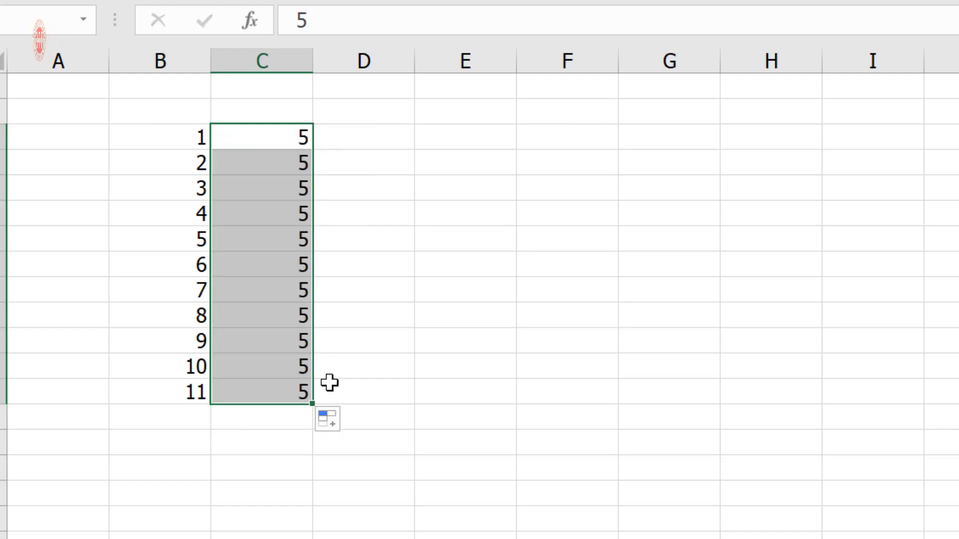
{"action": "left_click", "coordinate": [328, 420]}
{"action": "left_click", "coordinate": [369, 480]}
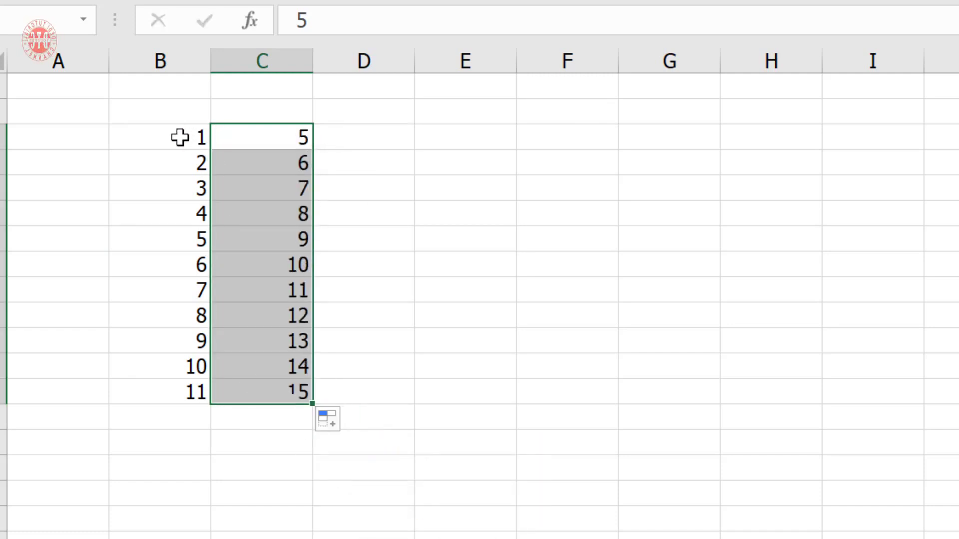
Step: Fill D3:D13 with a number series starting at 8, and center and border the range B3:F13
{"action": "left_click", "coordinate": [395, 136]}
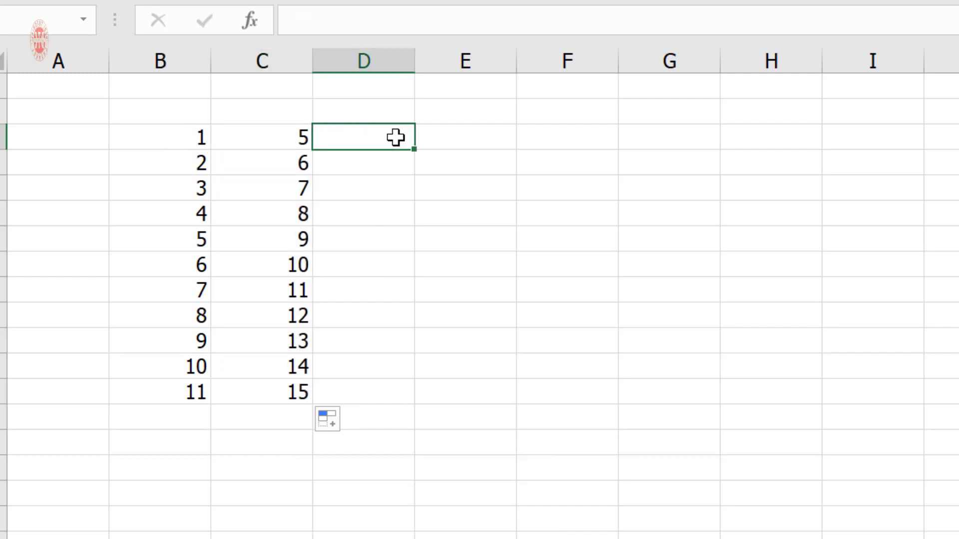
{"action": "type", "text": "8"}
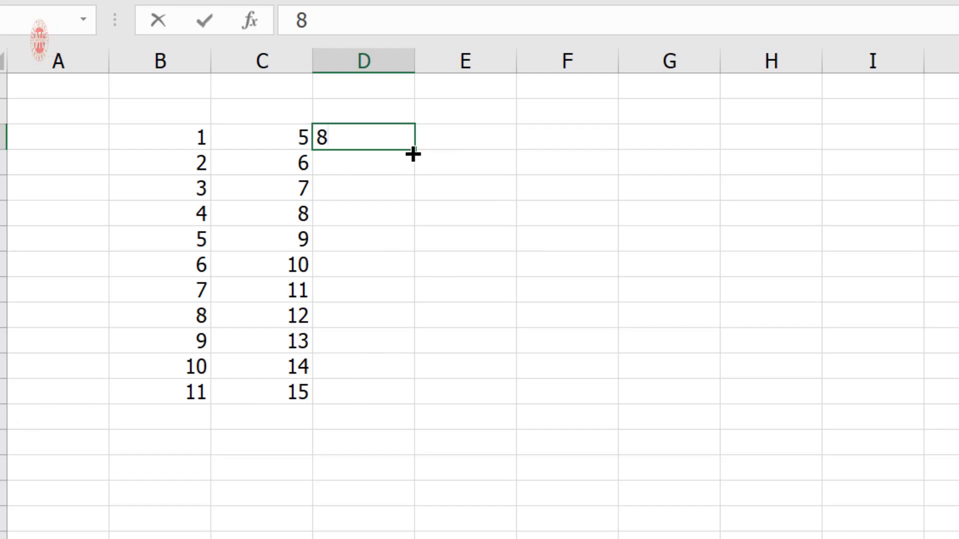
{"action": "double_click", "coordinate": [413, 151]}
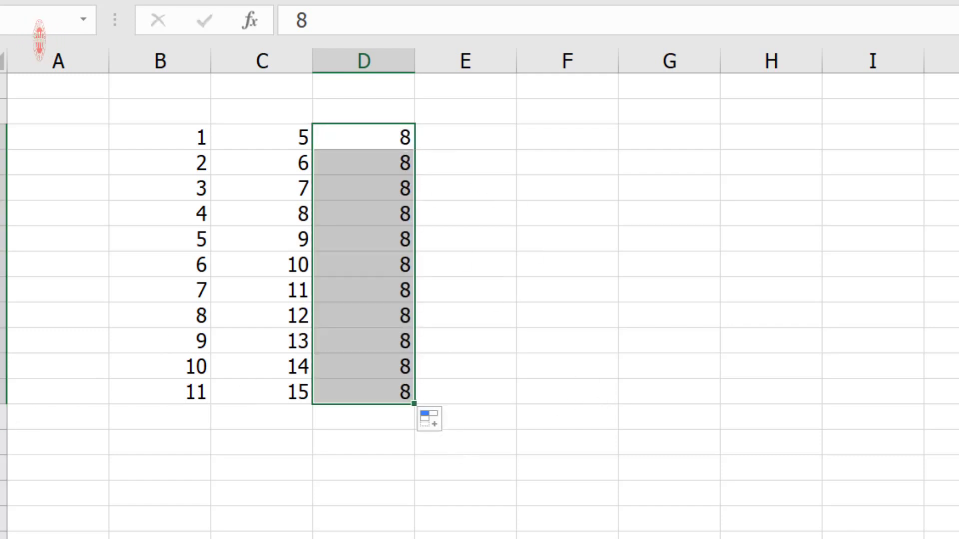
{"action": "left_click", "coordinate": [436, 424]}
{"action": "left_click", "coordinate": [480, 483]}
{"action": "left_click_drag", "start_coordinate": [196, 136], "coordinate": [477, 410]}
{"action": "left_click_drag", "start_coordinate": [570, 396], "coordinate": [591, 389]}
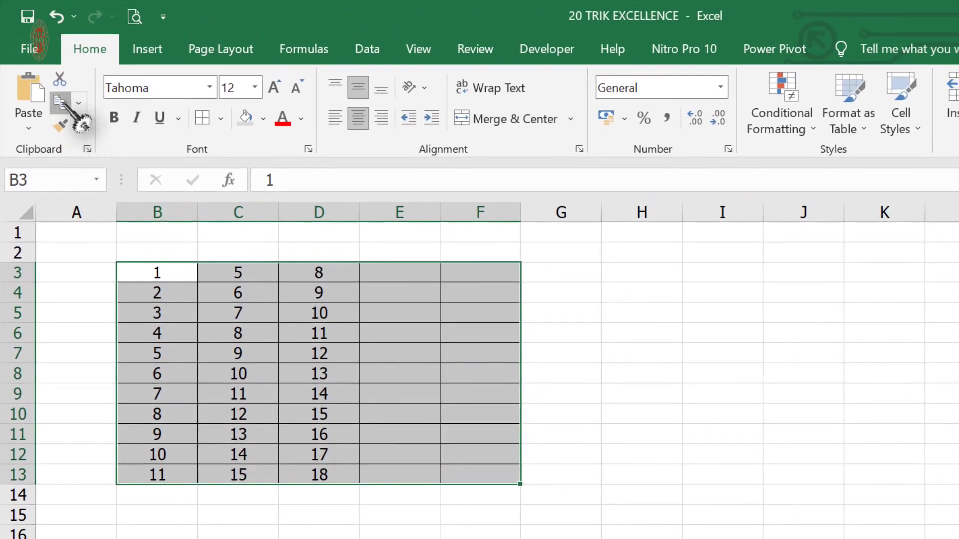
Step: Paste the range B3:F13 into Sheet10 at B3 as linked cells, and border and center the pasted table
{"action": "left_click", "coordinate": [62, 101]}
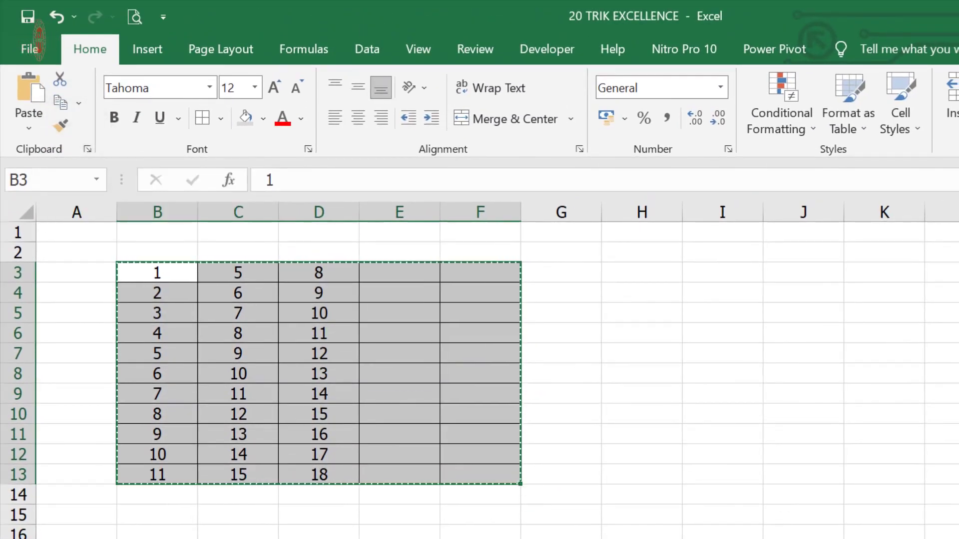
{"action": "key", "text": "ctrl+Page_Down"}
{"action": "left_click", "coordinate": [160, 271]}
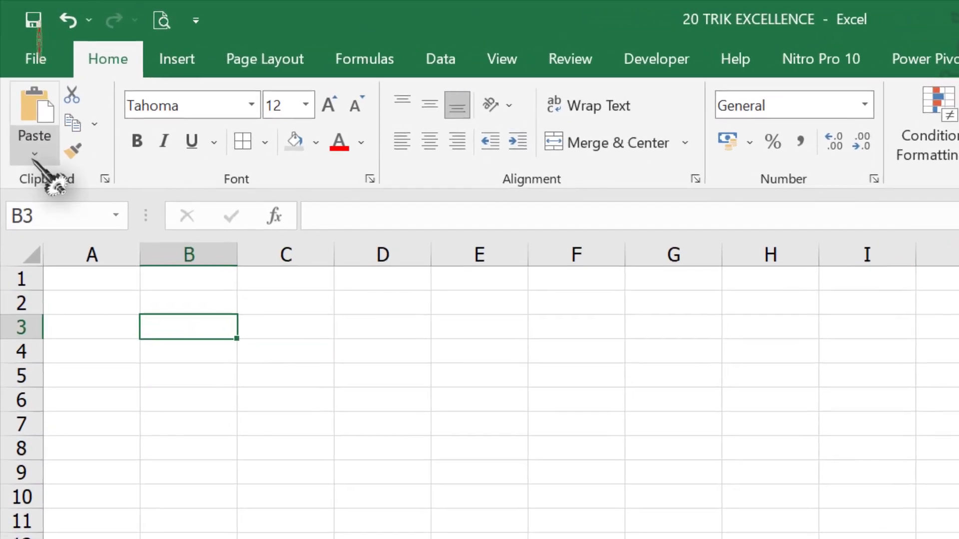
{"action": "left_click", "coordinate": [28, 129]}
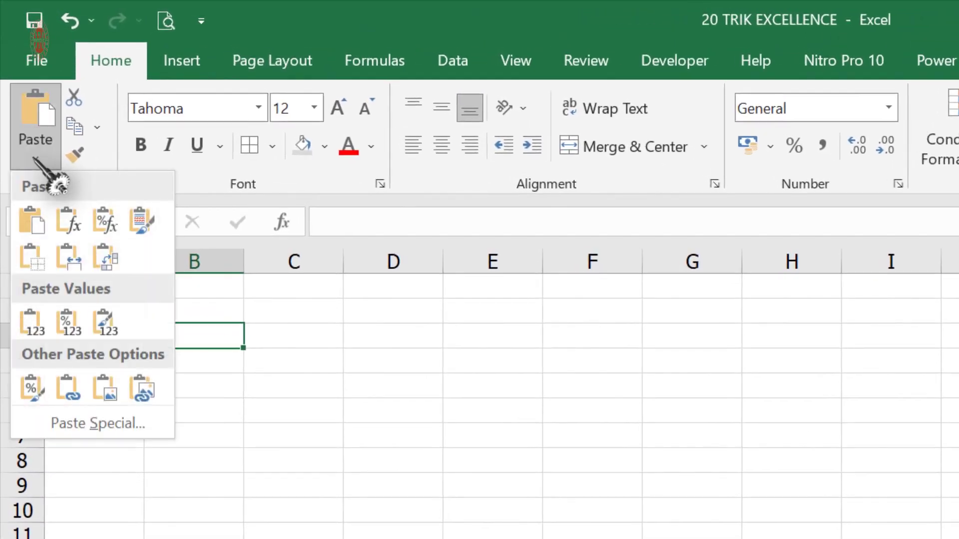
{"action": "left_click", "coordinate": [65, 389]}
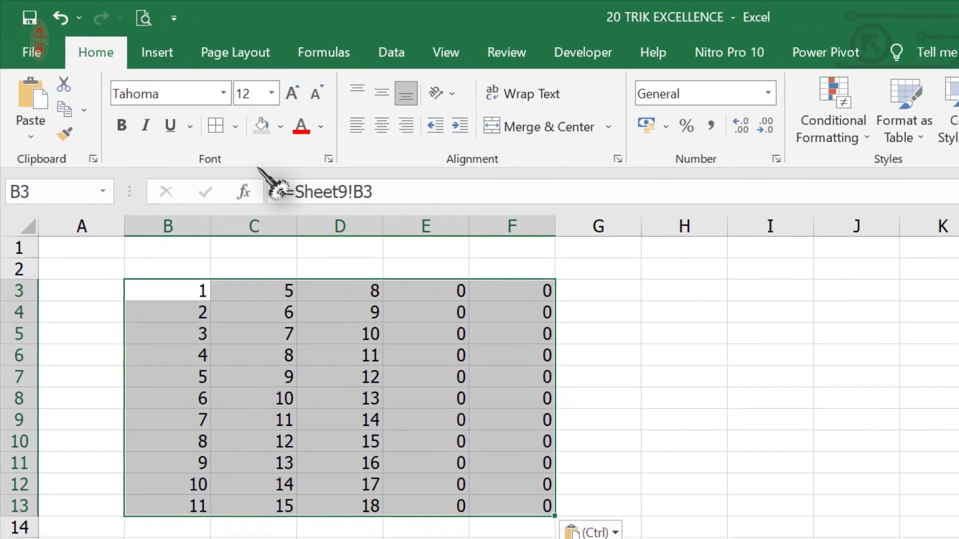
{"action": "left_click", "coordinate": [372, 91]}
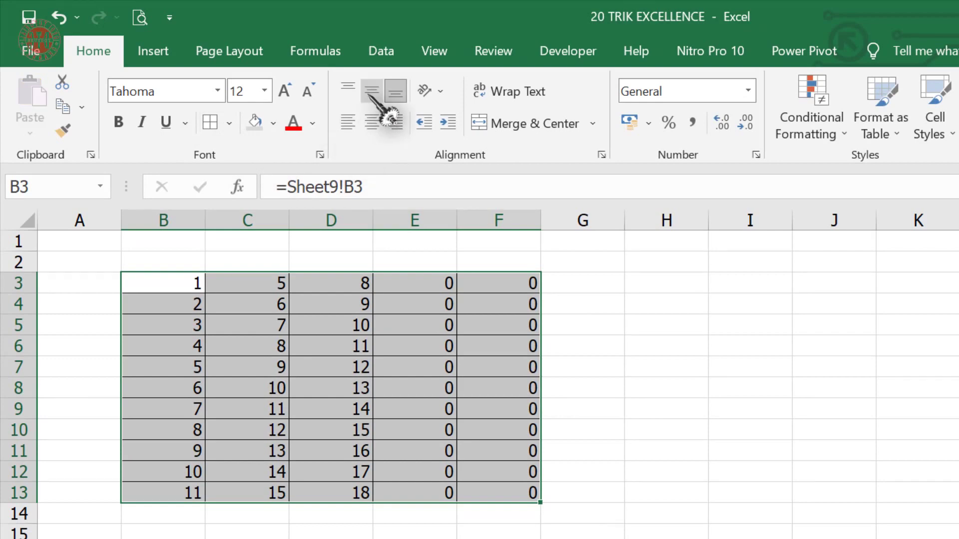
{"action": "left_click", "coordinate": [372, 122]}
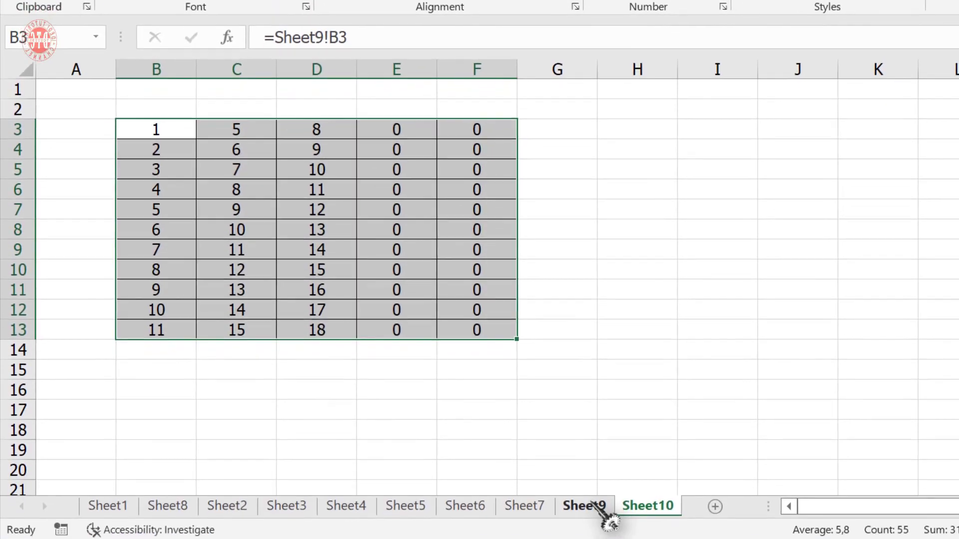
Step: Enter 56 in E3 of Sheet9 and fill down to E13 as an increasing number series
{"action": "left_click", "coordinate": [597, 505]}
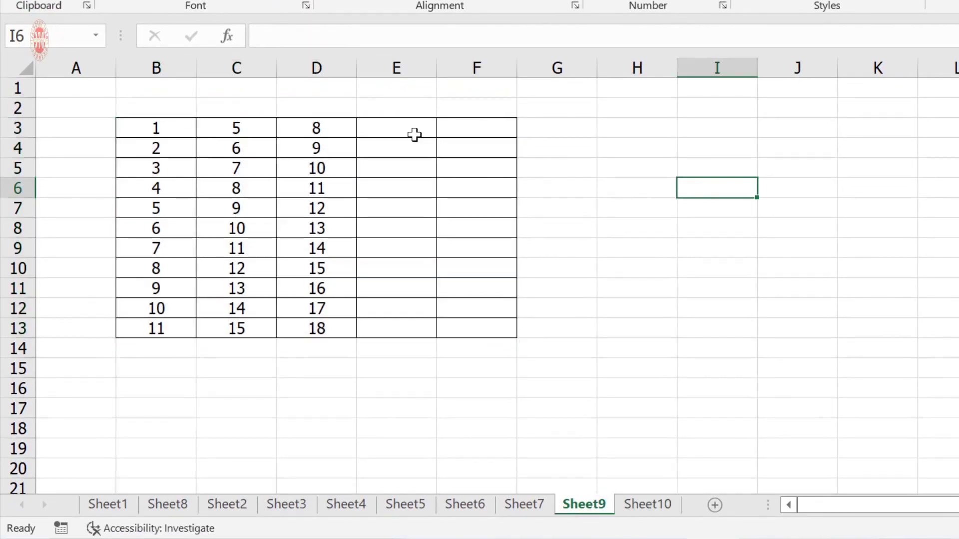
{"action": "left_click", "coordinate": [404, 127]}
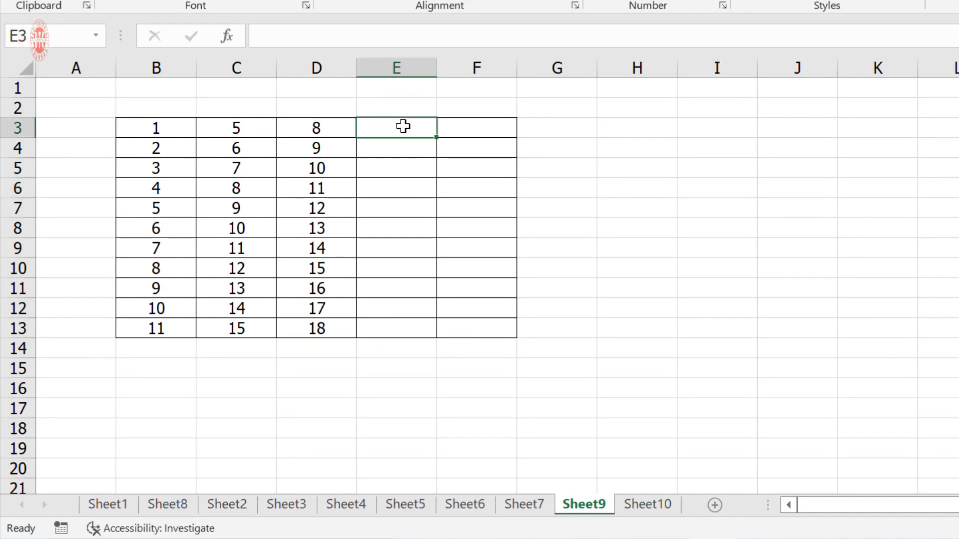
{"action": "type", "text": "56"}
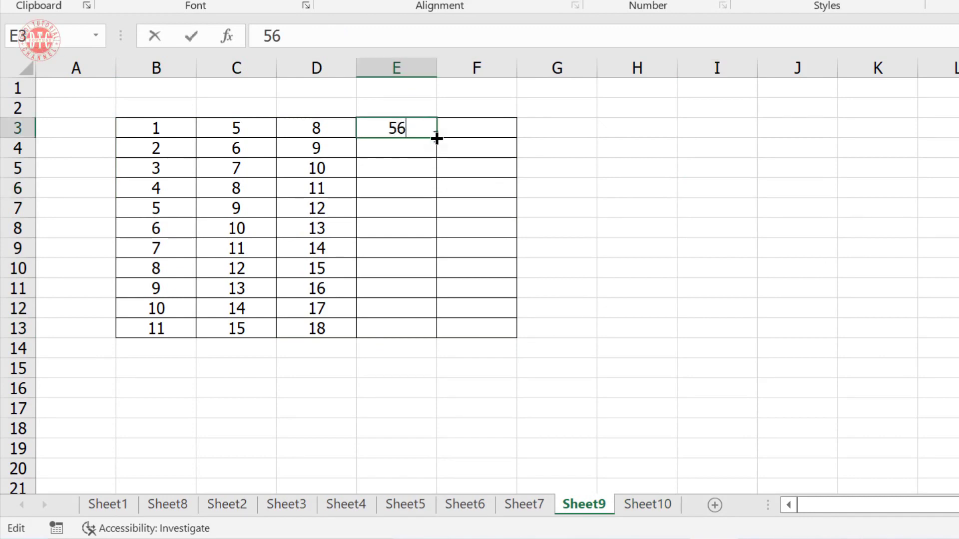
{"action": "key", "text": "Return"}
{"action": "left_click", "coordinate": [436, 137]}
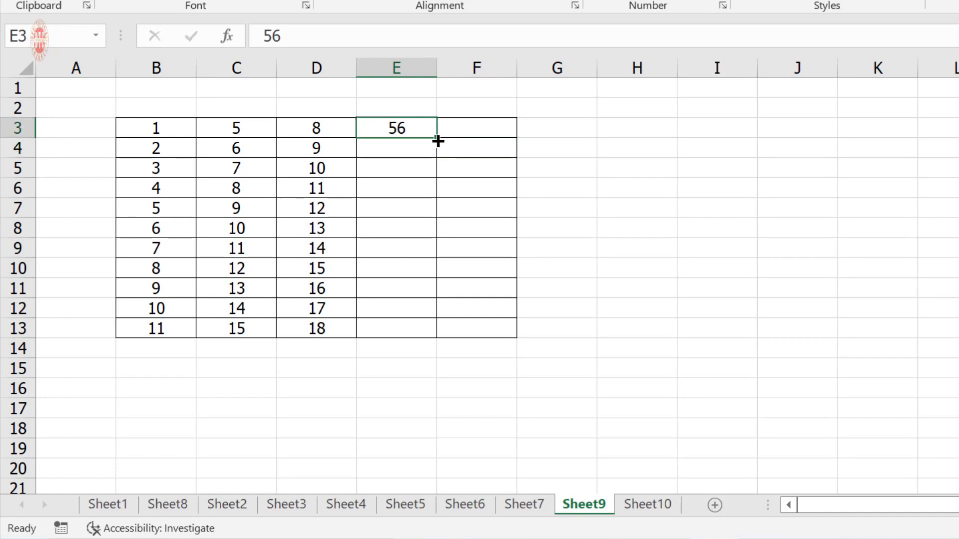
{"action": "double_click", "coordinate": [437, 139]}
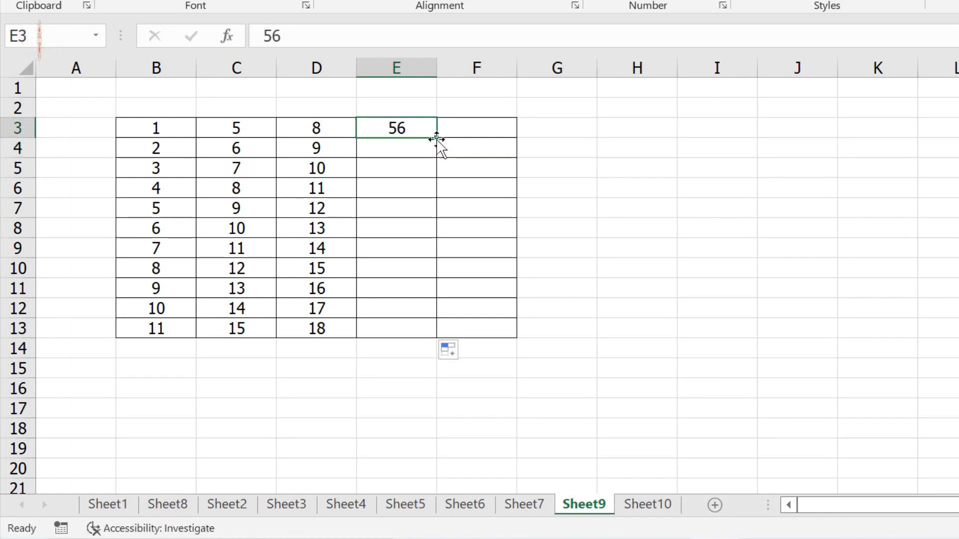
{"action": "left_click", "coordinate": [454, 351]}
{"action": "left_click", "coordinate": [460, 400]}
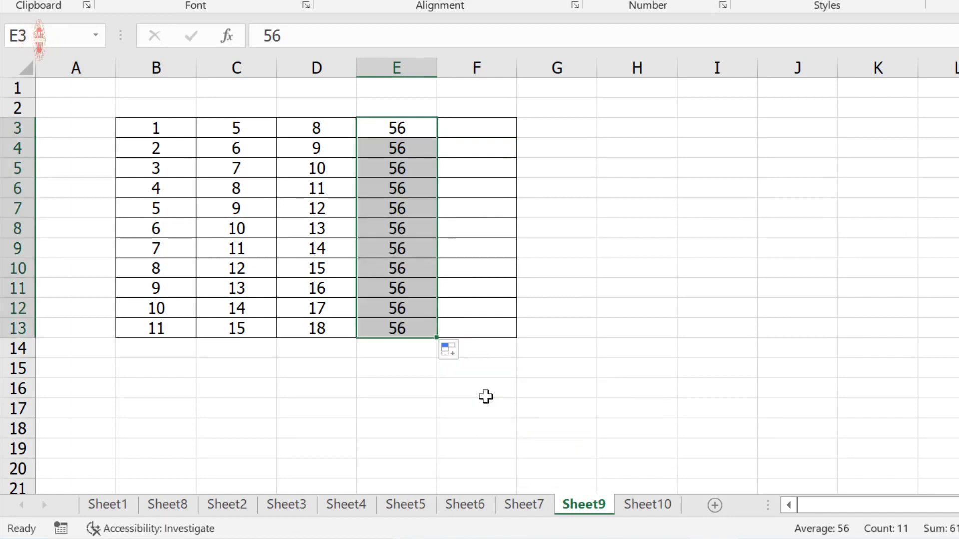
Step: Fill F3:F13 of Sheet9 with a number series starting at 23 and check the linked table on Sheet10
{"action": "left_click", "coordinate": [491, 128]}
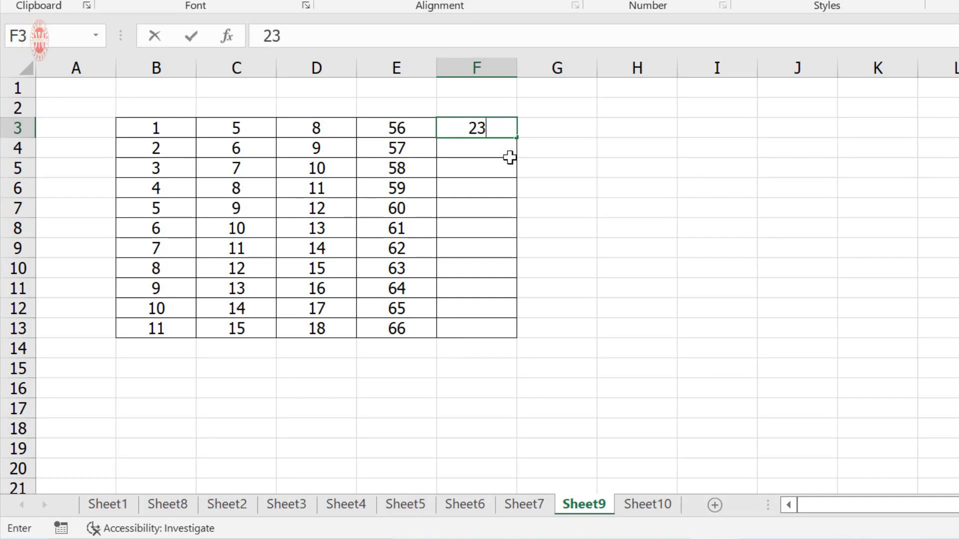
{"action": "double_click", "coordinate": [517, 138]}
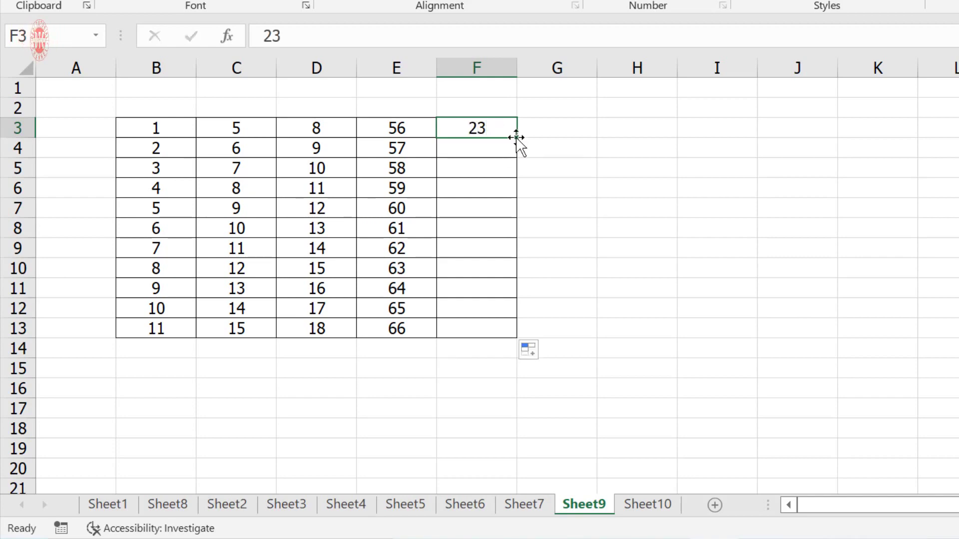
{"action": "left_click", "coordinate": [533, 356]}
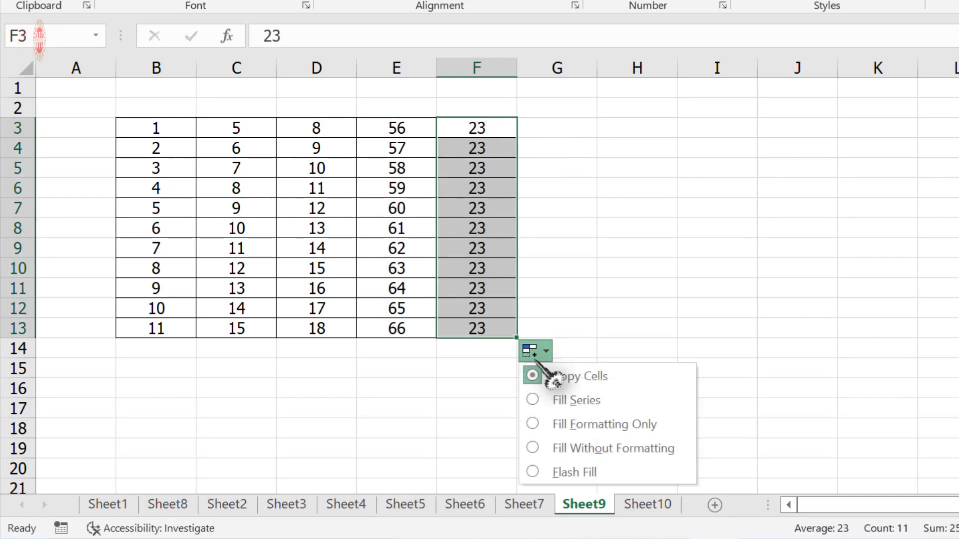
{"action": "left_click", "coordinate": [579, 404]}
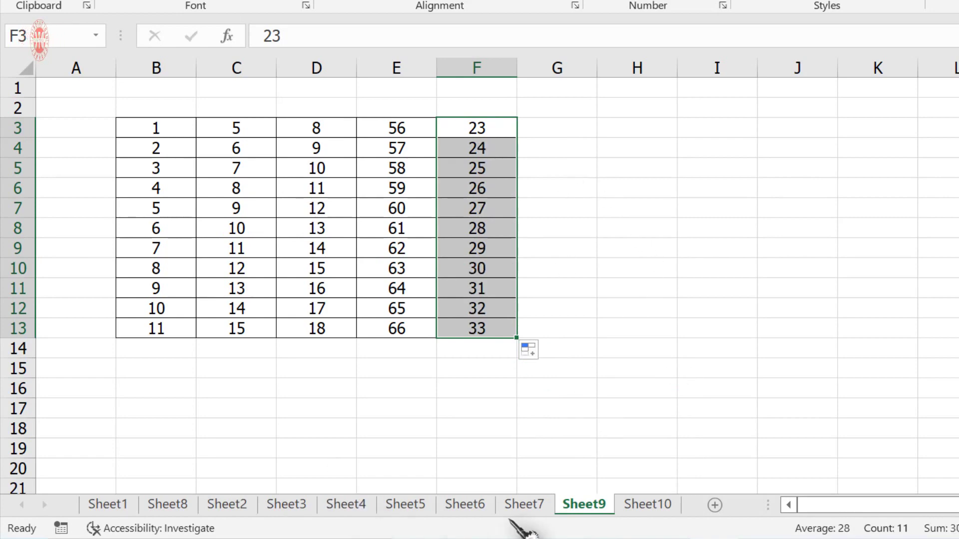
{"action": "left_click", "coordinate": [648, 505]}
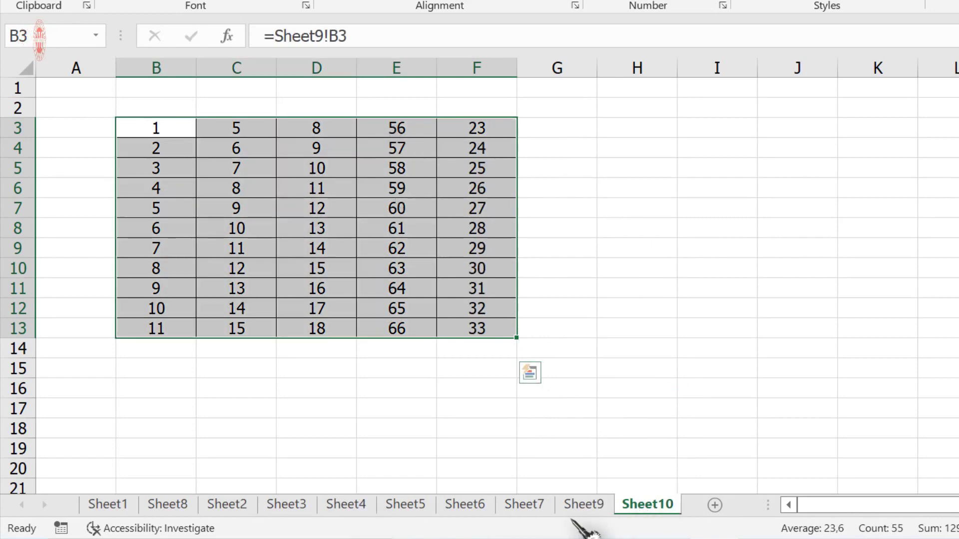
Step: Clear the contents of B3:B12 on Sheet9 and check the linked table on Sheet10
{"action": "left_click", "coordinate": [583, 506]}
{"action": "left_click_drag", "start_coordinate": [158, 129], "coordinate": [176, 313]}
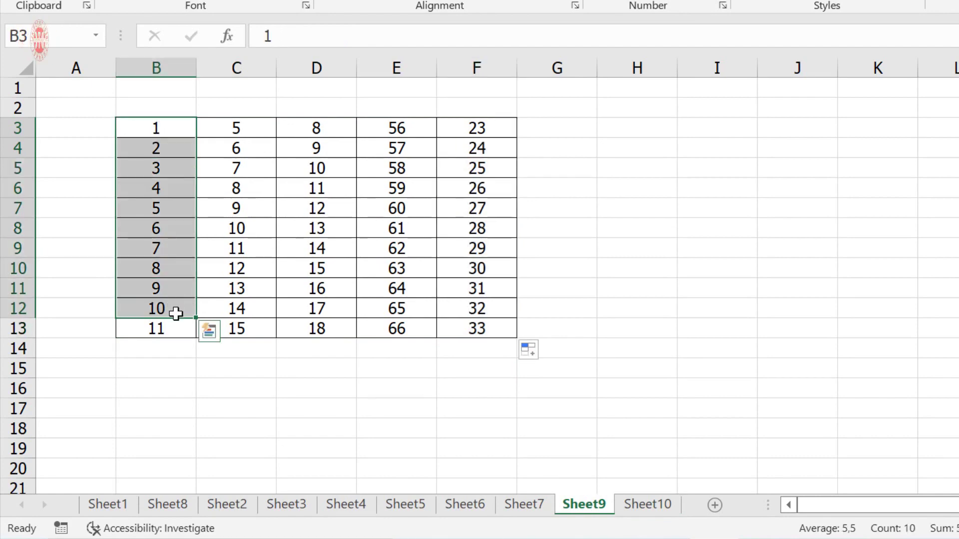
{"action": "key", "text": "BackSpace"}
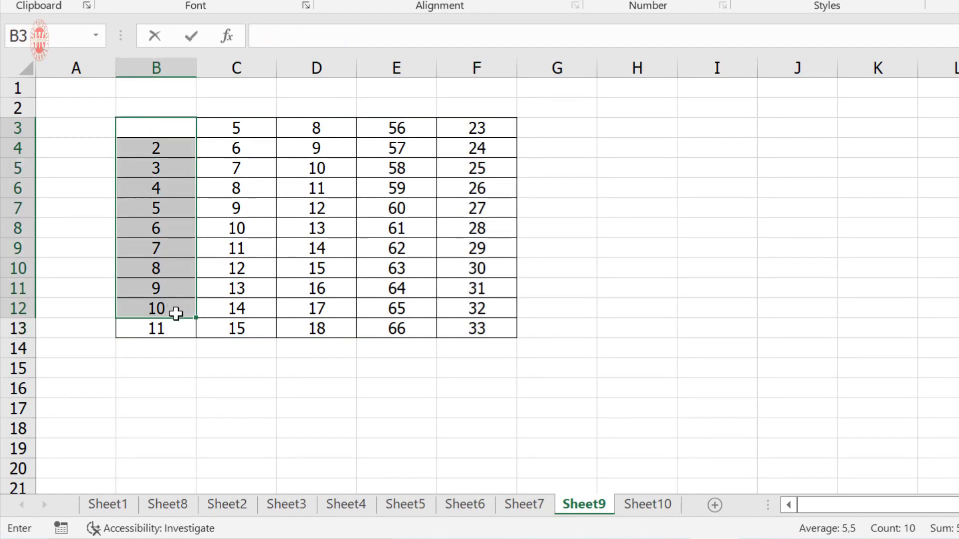
{"action": "key", "text": "ctrl+Return"}
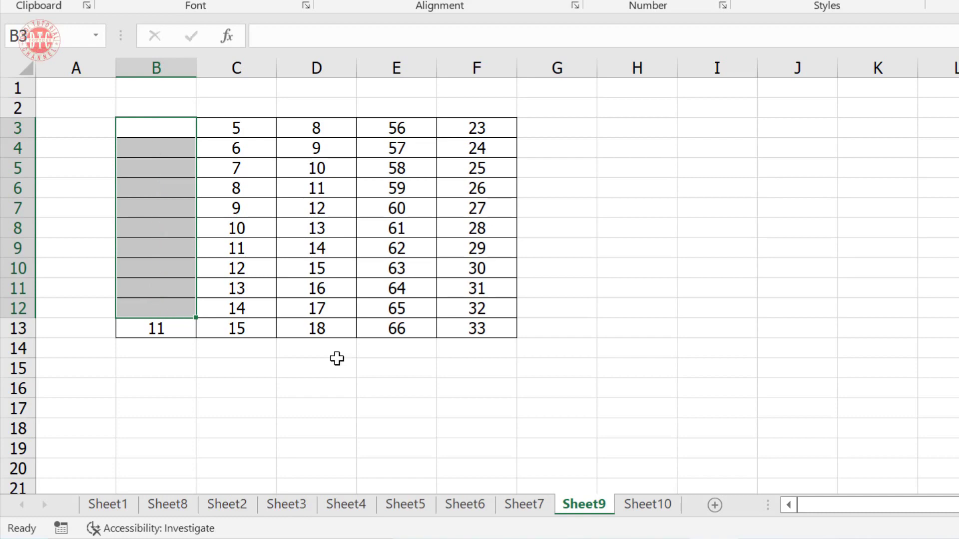
{"action": "left_click", "coordinate": [648, 504]}
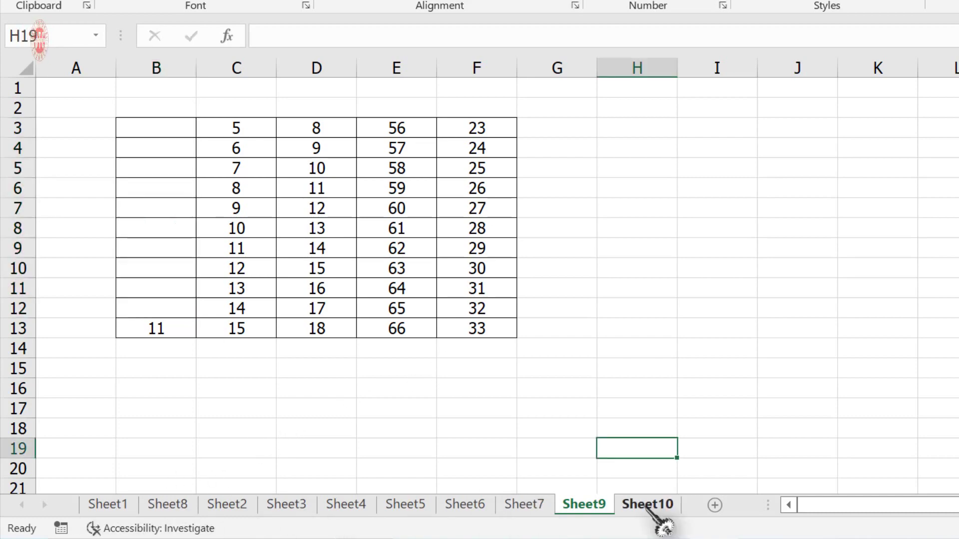
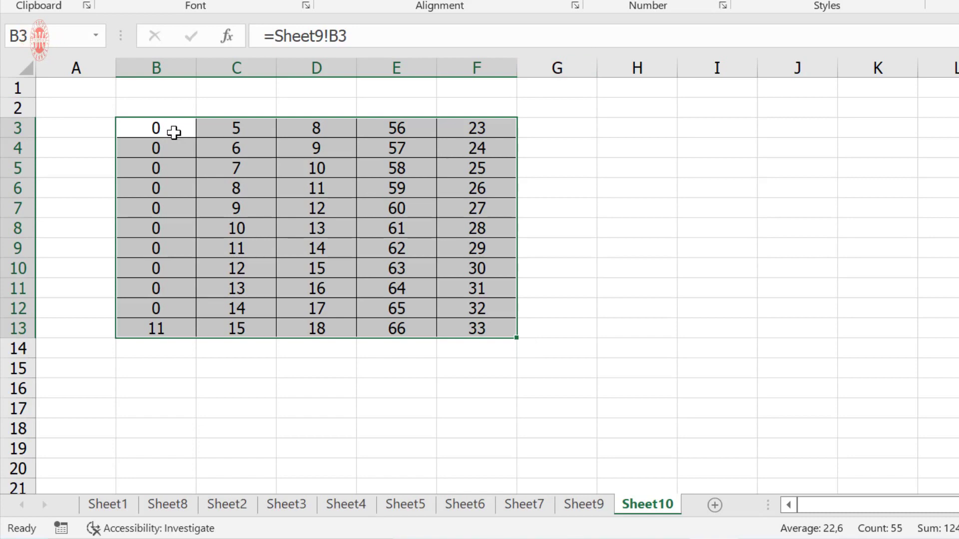
Step: Apply the custom number format 0;; to the linked table B3:F13 on Sheet10 so zeros are hidden
{"action": "right_click", "coordinate": [277, 157]}
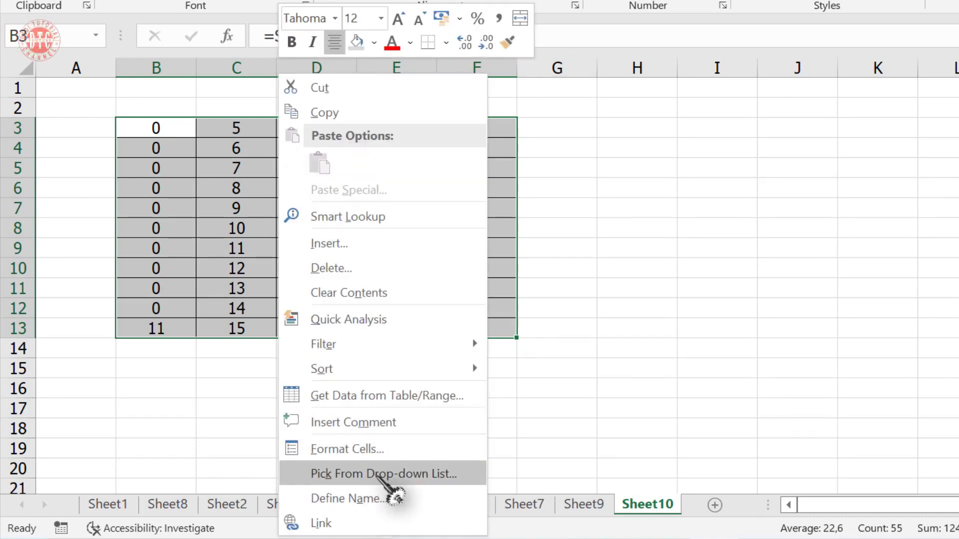
{"action": "left_click", "coordinate": [380, 450]}
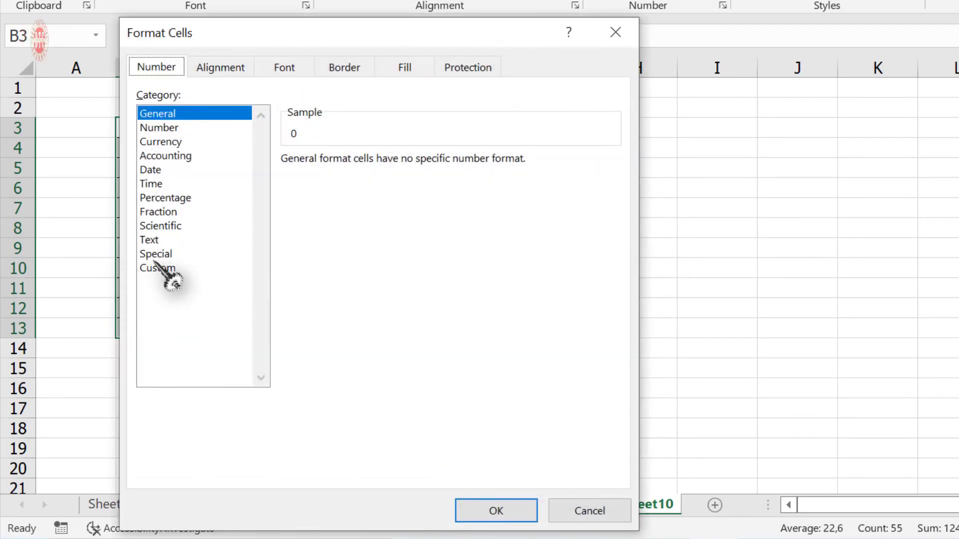
{"action": "left_click", "coordinate": [159, 270]}
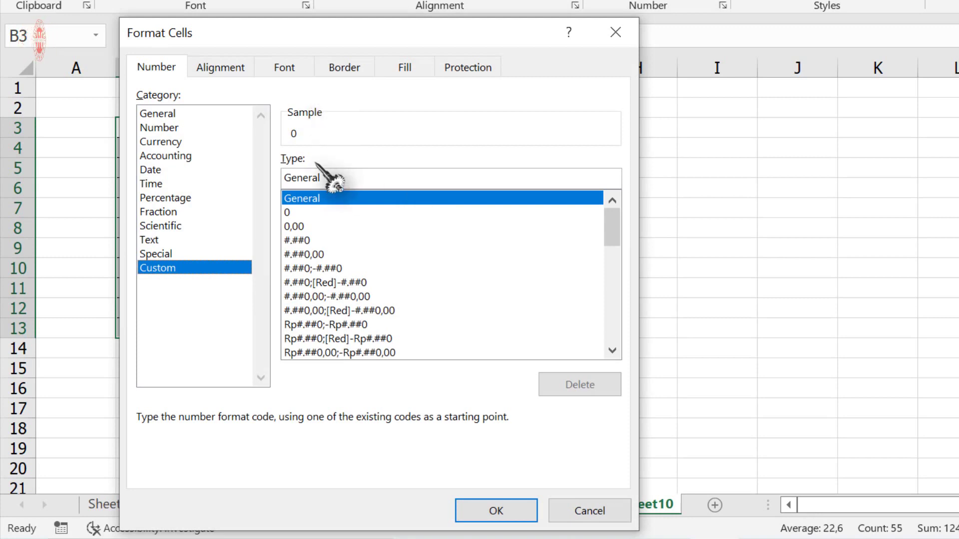
{"action": "left_click", "coordinate": [305, 213]}
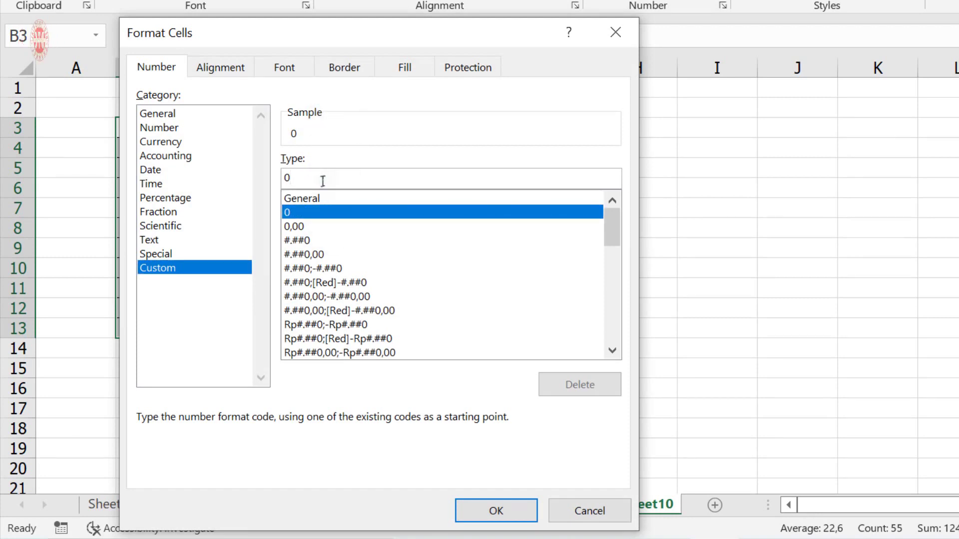
{"action": "left_click", "coordinate": [322, 181]}
{"action": "type", "text": ";;"}
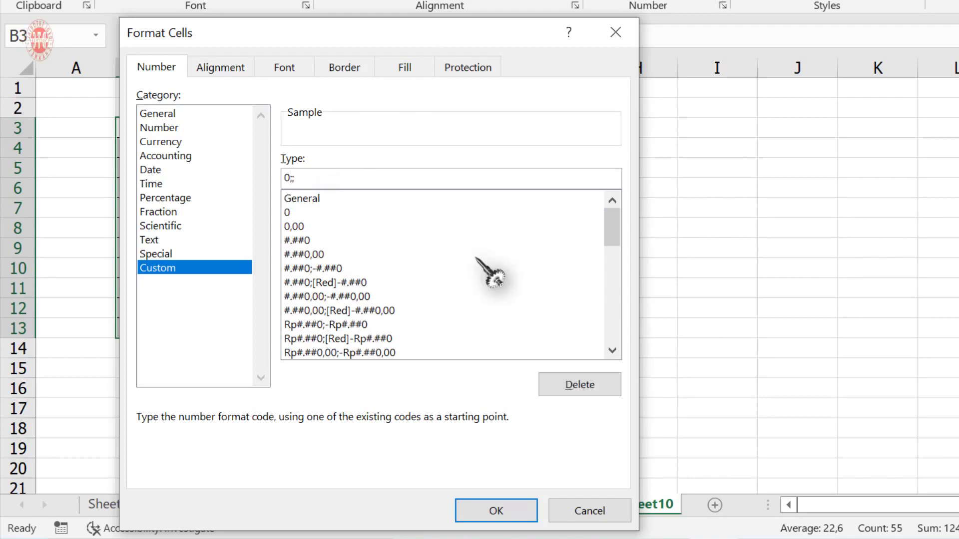
{"action": "left_click", "coordinate": [533, 504]}
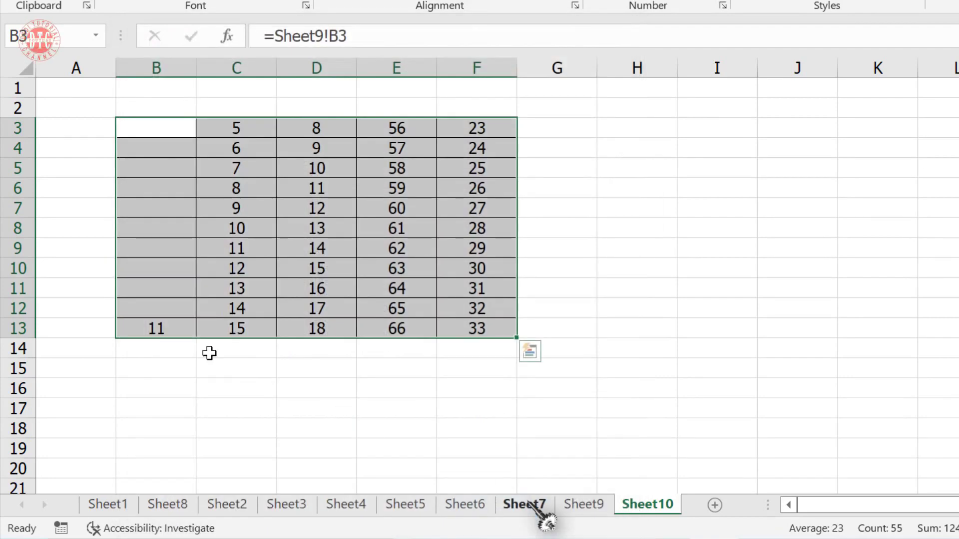
Step: Enter 23 in B3 of Sheet9, fill down to B12 as an increasing number series, and check the linked table on Sheet10
{"action": "left_click", "coordinate": [579, 505]}
{"action": "left_click", "coordinate": [170, 131]}
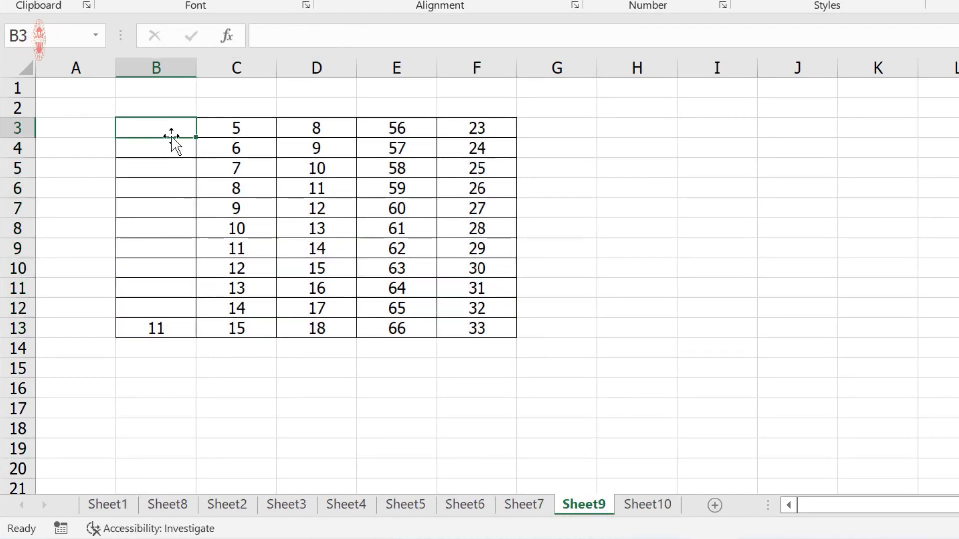
{"action": "double_click", "coordinate": [196, 140]}
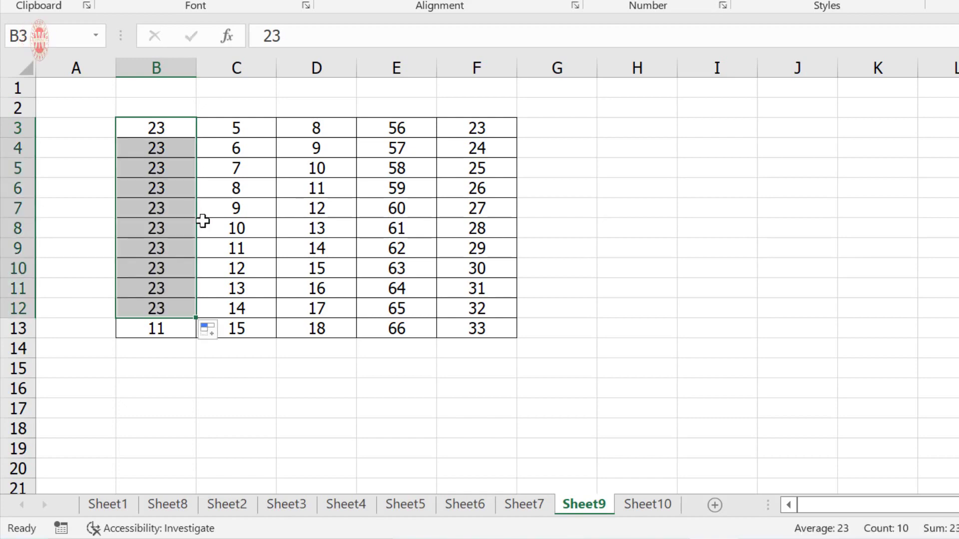
{"action": "left_click", "coordinate": [213, 331]}
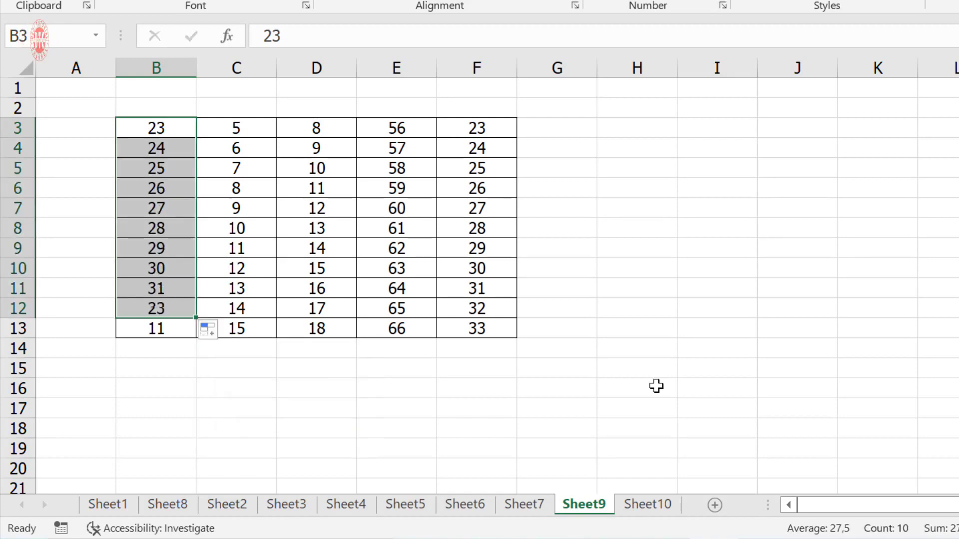
{"action": "left_click", "coordinate": [646, 505]}
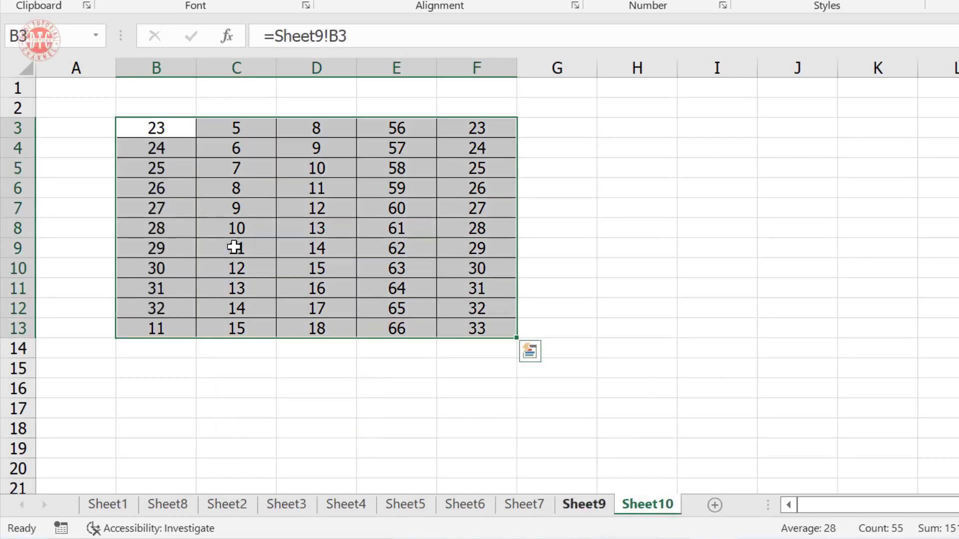
{"action": "left_click", "coordinate": [741, 245]}
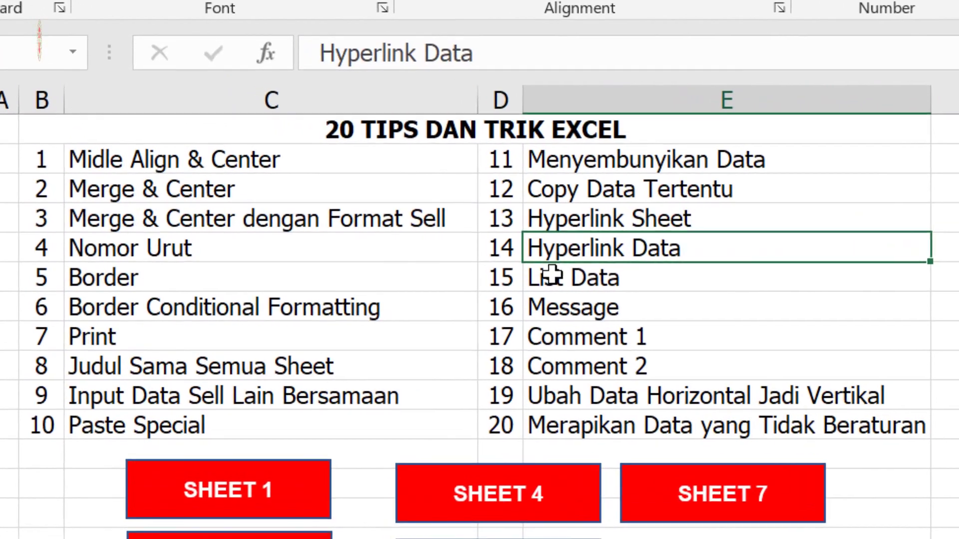
Step: In the student score table, fill C12:C14 from 67 and D12:D14 from 88 as series, and label H4:H6 NAMA SISWA, NILAI A, NILAI B
{"action": "left_click", "coordinate": [457, 209]}
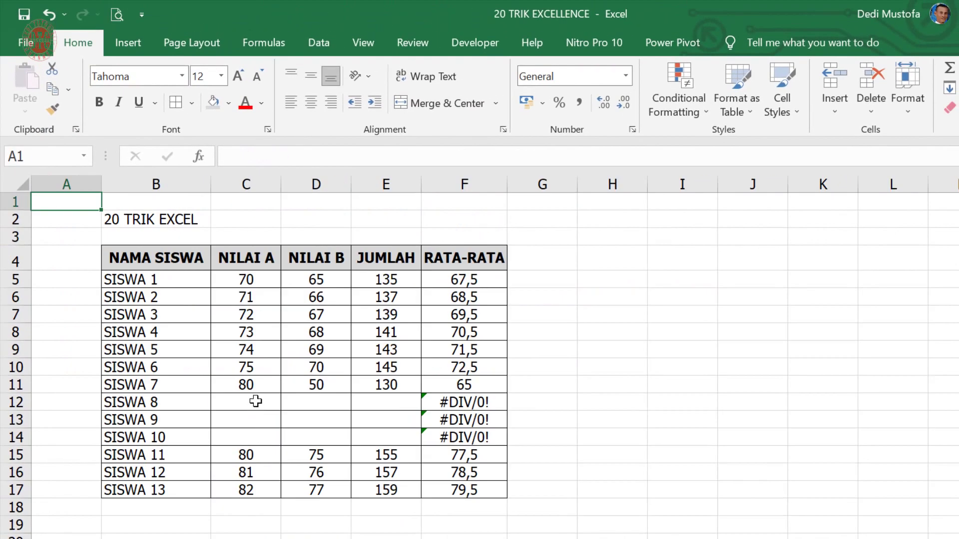
{"action": "left_click", "coordinate": [256, 401]}
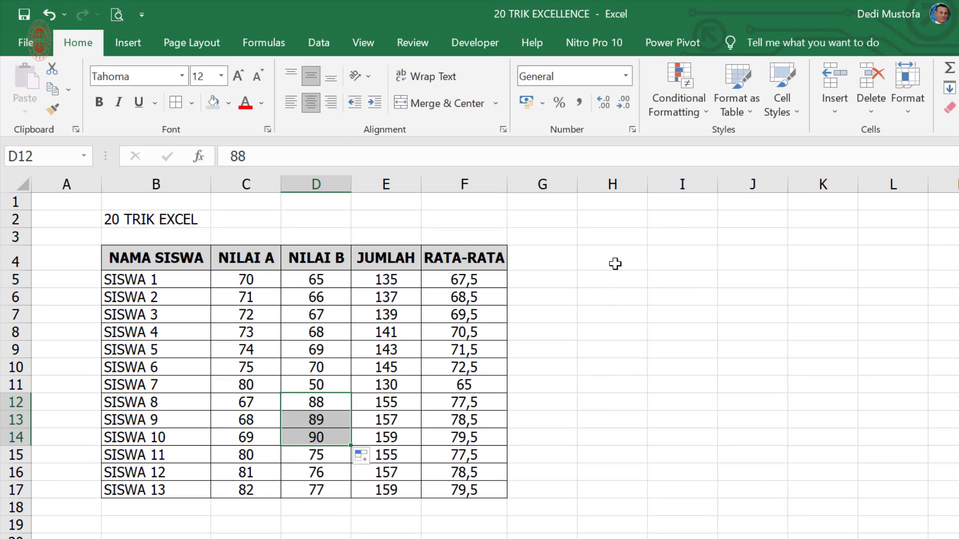
{"action": "left_click", "coordinate": [615, 264]}
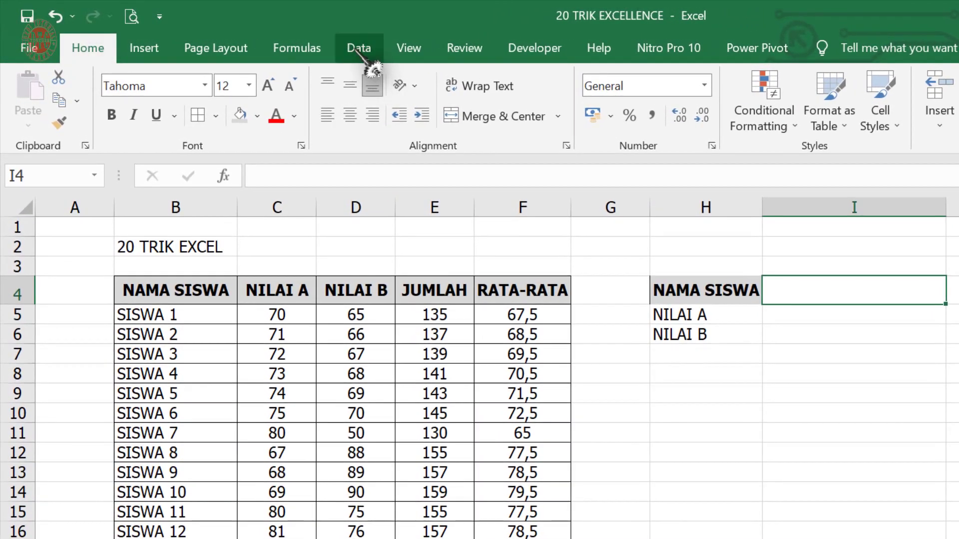
Step: Add list data validation to I4 with the student names =$B$5:$B$17 as its source
{"action": "left_click", "coordinate": [358, 50]}
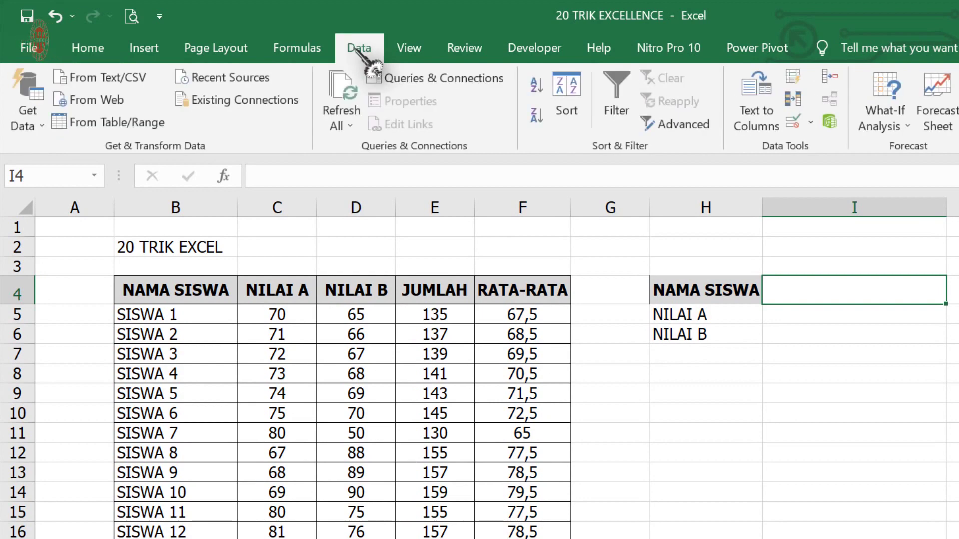
{"action": "left_click", "coordinate": [795, 124]}
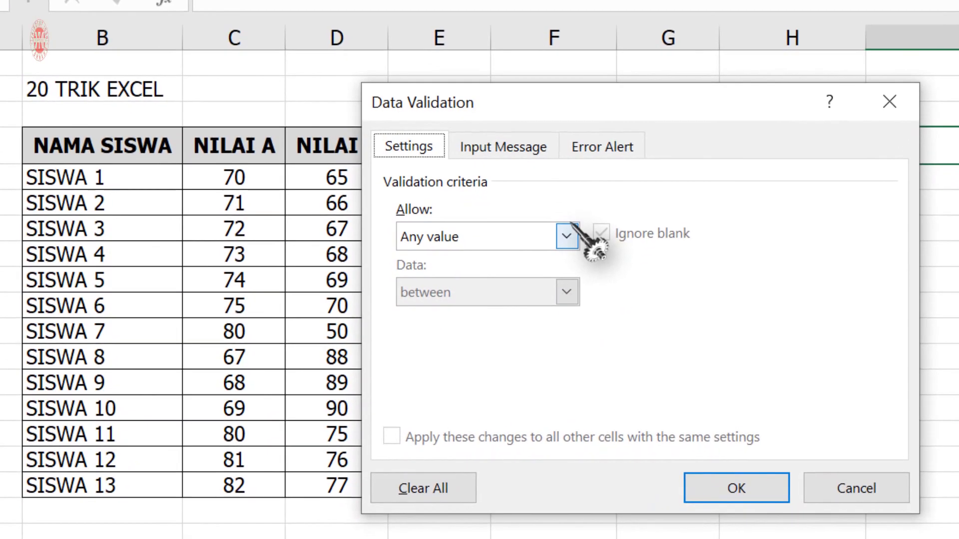
{"action": "left_click", "coordinate": [531, 359]}
{"action": "left_click", "coordinate": [420, 315]}
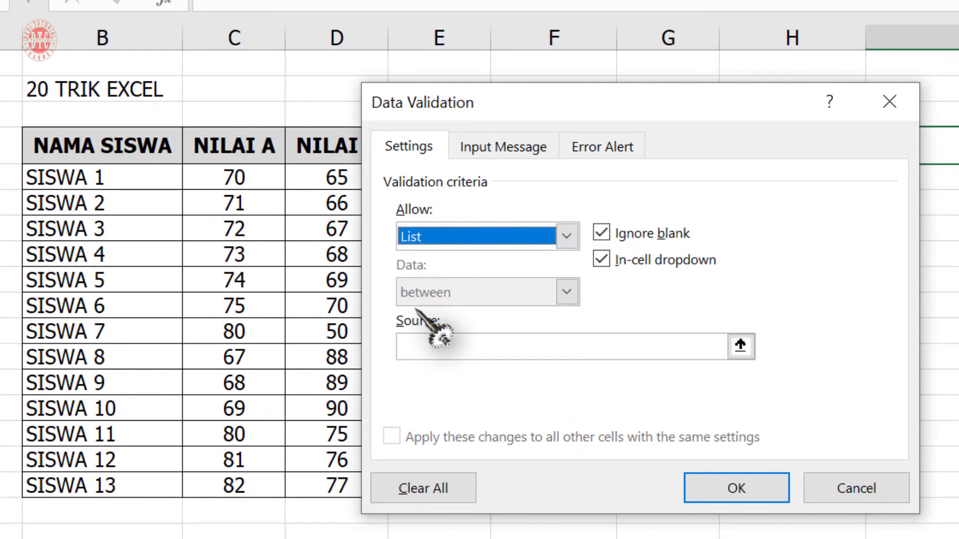
{"action": "left_click", "coordinate": [433, 349]}
{"action": "left_click_drag", "start_coordinate": [94, 184], "coordinate": [129, 486]}
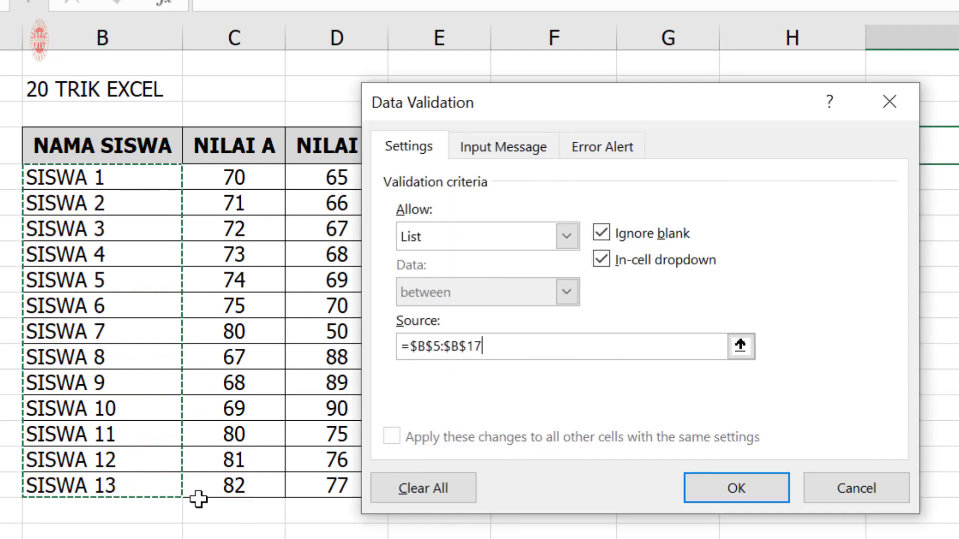
{"action": "left_click", "coordinate": [743, 497]}
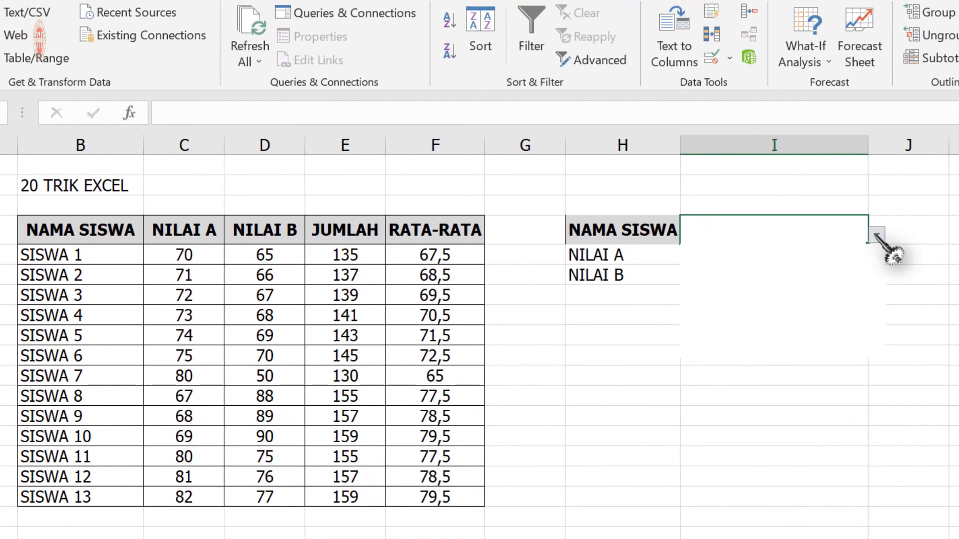
Step: Try the drop-down list in I4, leave SISWA 5 chosen, and middle-align the cell vertically
{"action": "left_click", "coordinate": [875, 234]}
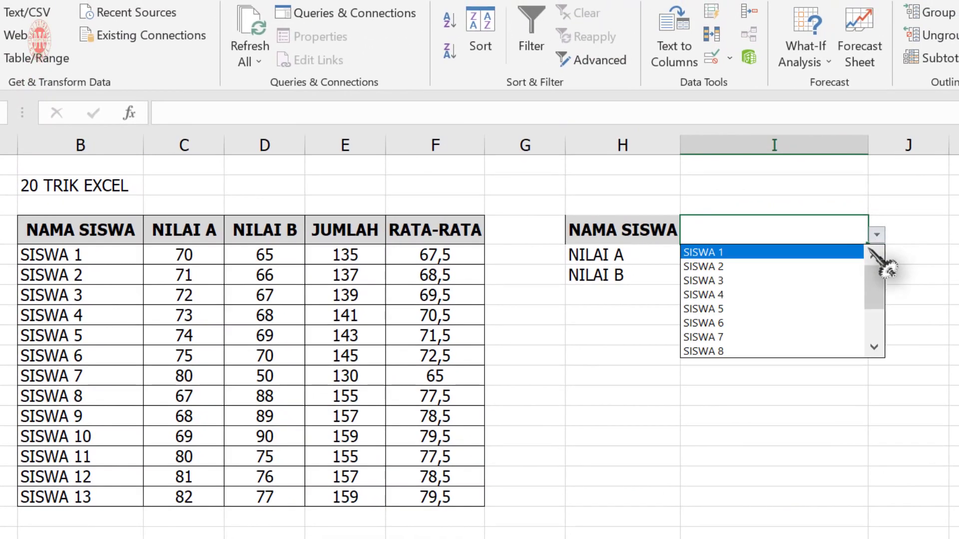
{"action": "left_click", "coordinate": [845, 267]}
{"action": "left_click", "coordinate": [877, 235]}
{"action": "left_click", "coordinate": [839, 295]}
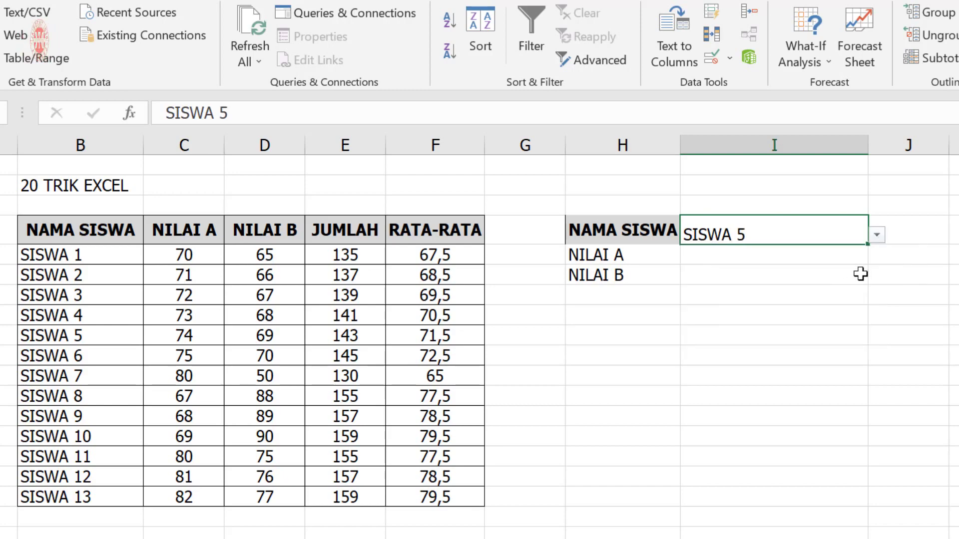
{"action": "left_click", "coordinate": [20, 5]}
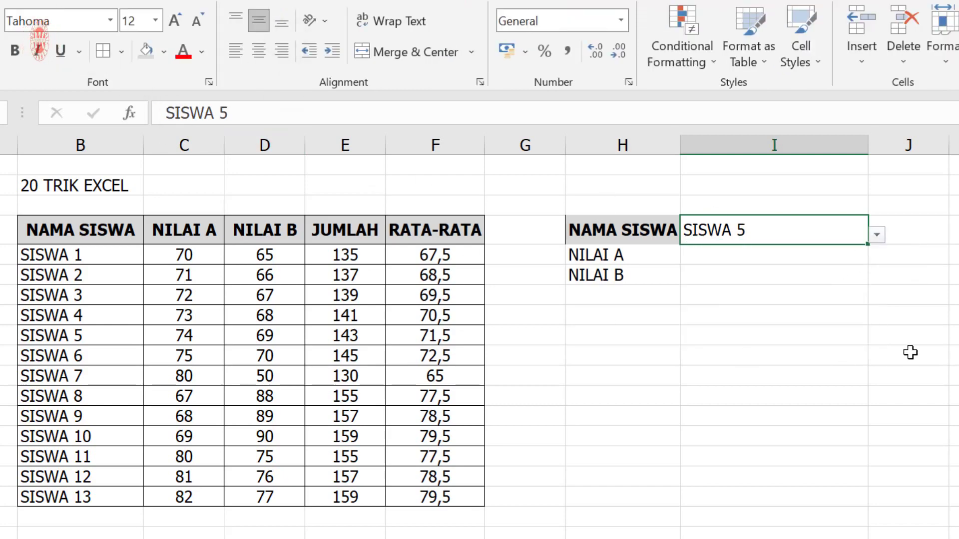
Step: Enter =VLOOKUP(I4;B4:F17;2) in I5 to look up the chosen student's NILAI A
{"action": "left_click", "coordinate": [756, 258]}
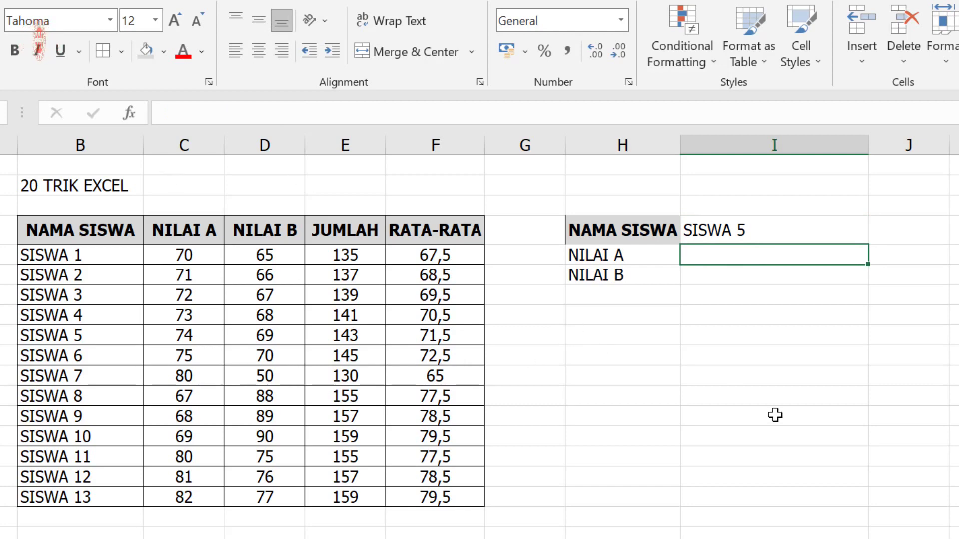
{"action": "type", "text": "=VL"}
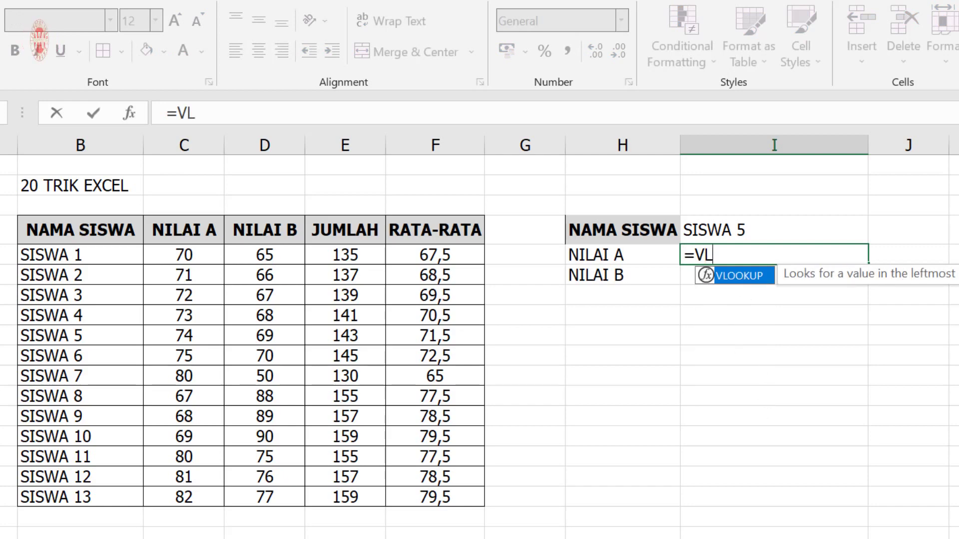
{"action": "double_click", "coordinate": [719, 278]}
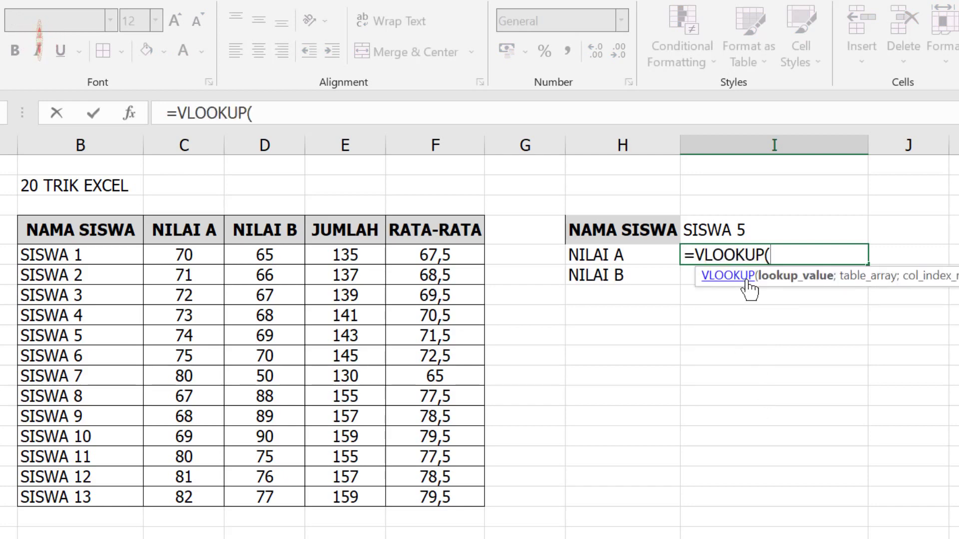
{"action": "left_click", "coordinate": [716, 229]}
{"action": "type", "text": ";"}
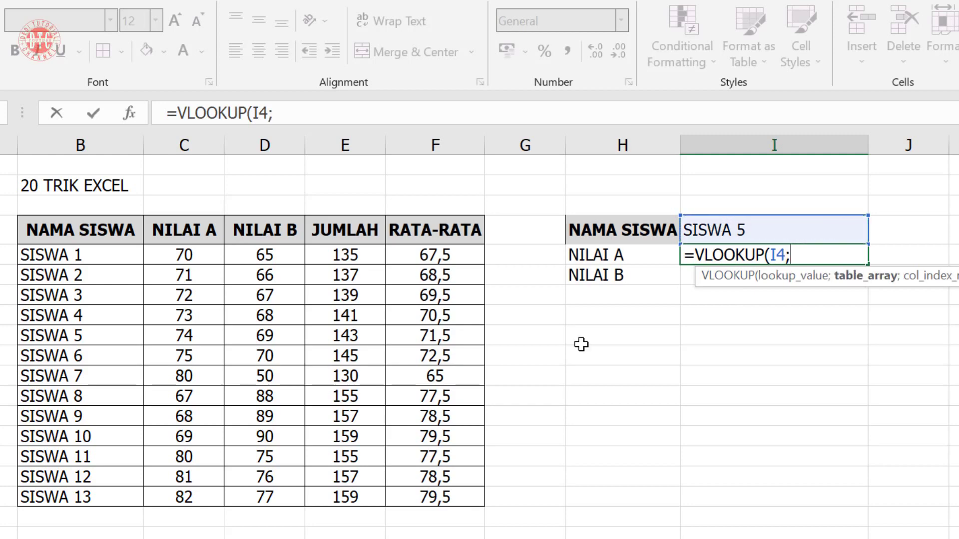
{"action": "left_click_drag", "start_coordinate": [62, 228], "coordinate": [449, 497]}
{"action": "type", "text": ";"}
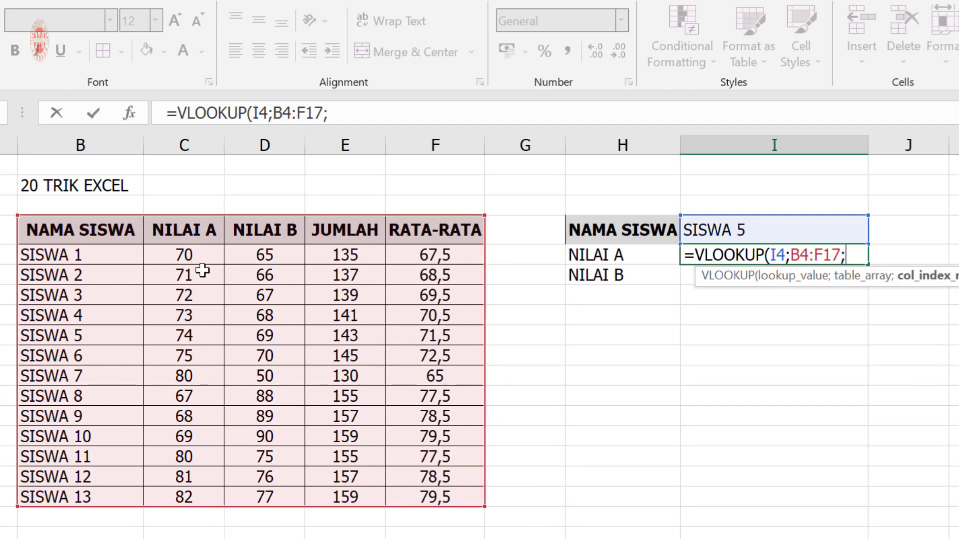
{"action": "type", "text": "2)"}
{"action": "key", "text": "Return"}
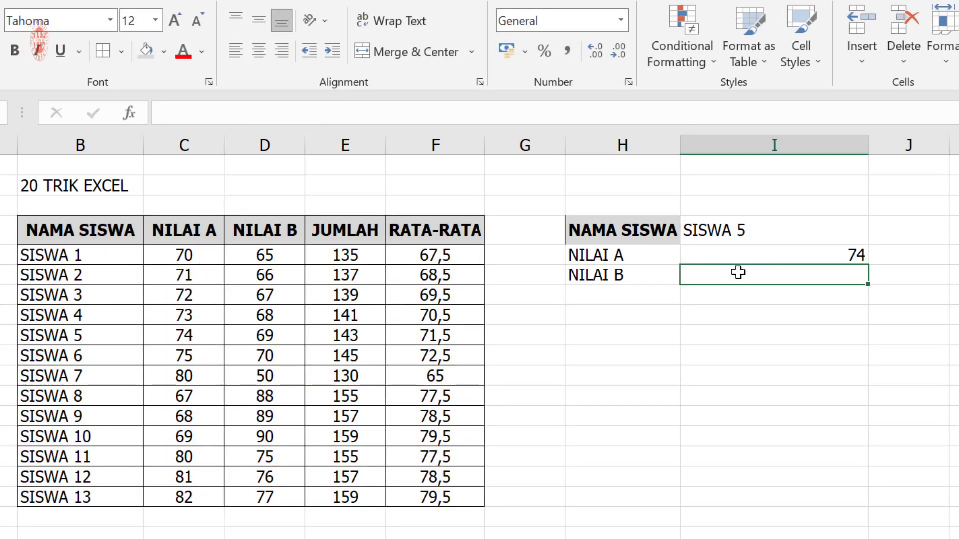
Step: Enter =VLOOKUP(I4;B4:F17;3) in I6 to look up the student's NILAI B, and select I5:I7
{"action": "type", "text": "=VL"}
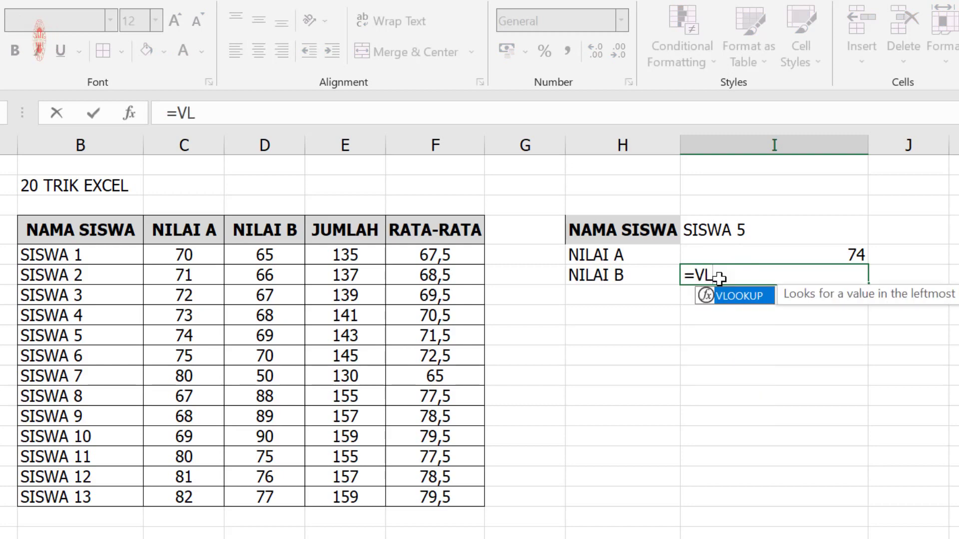
{"action": "double_click", "coordinate": [748, 296]}
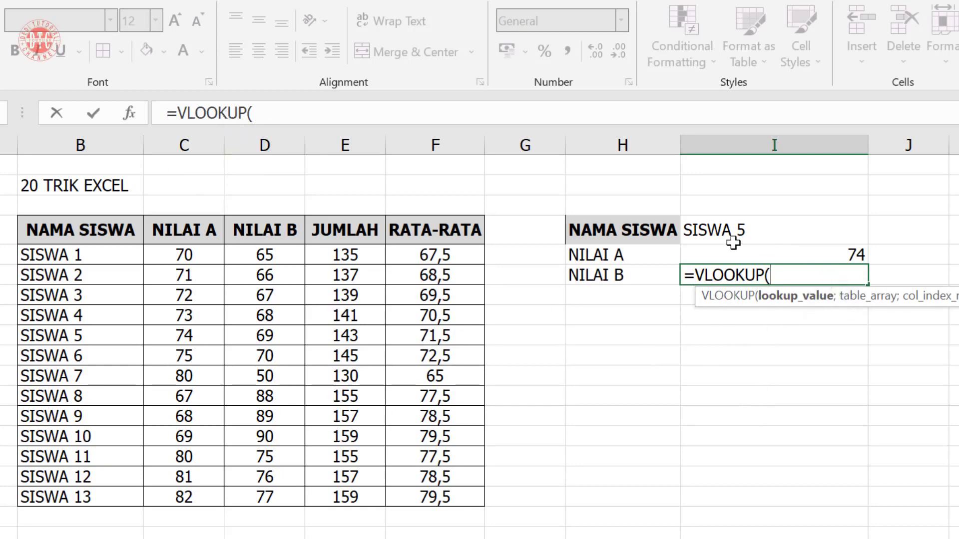
{"action": "left_click", "coordinate": [724, 230]}
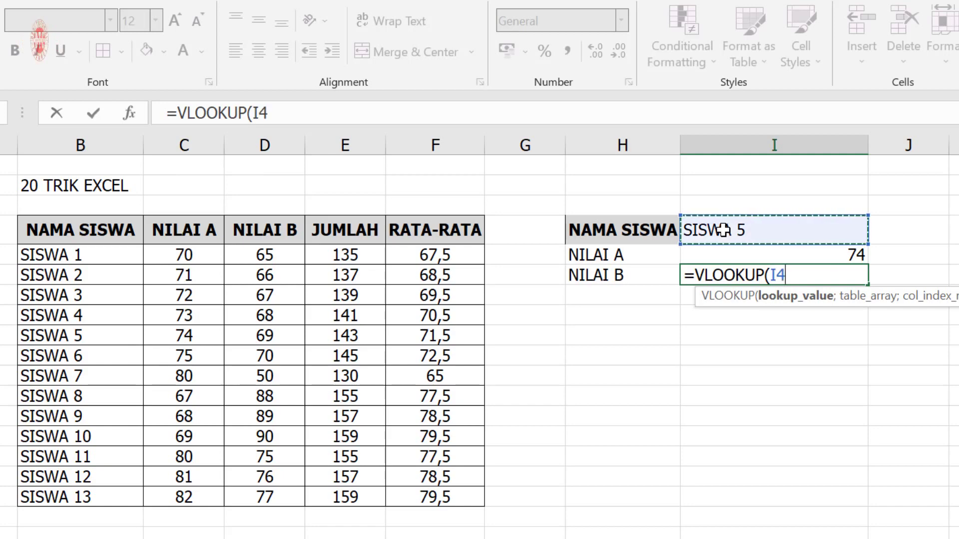
{"action": "type", "text": ";"}
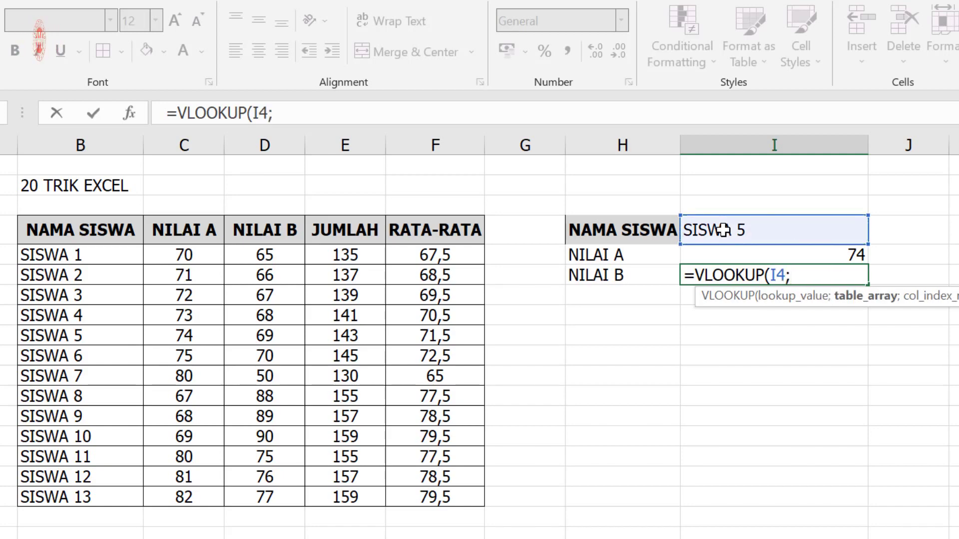
{"action": "left_click_drag", "start_coordinate": [68, 235], "coordinate": [443, 499]}
{"action": "type", "text": ";"}
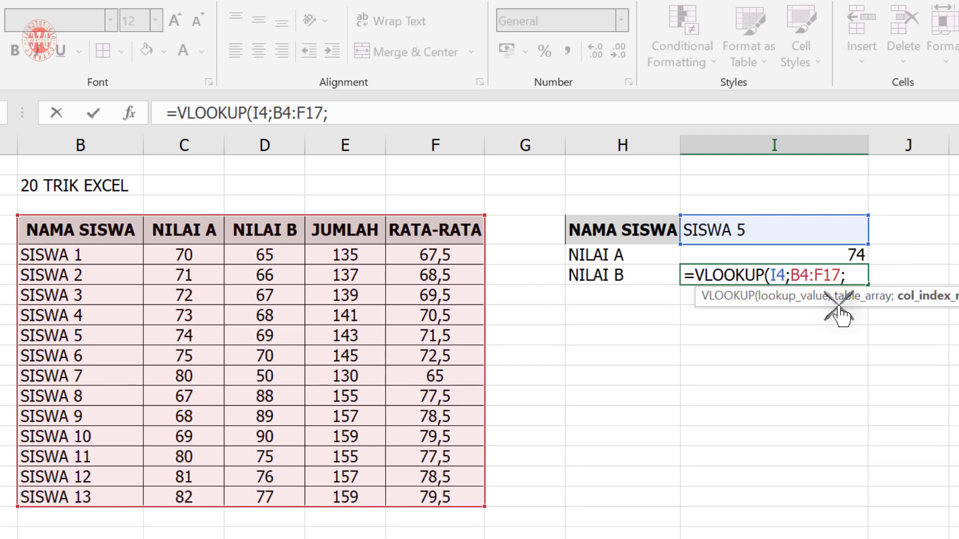
{"action": "type", "text": ")"}
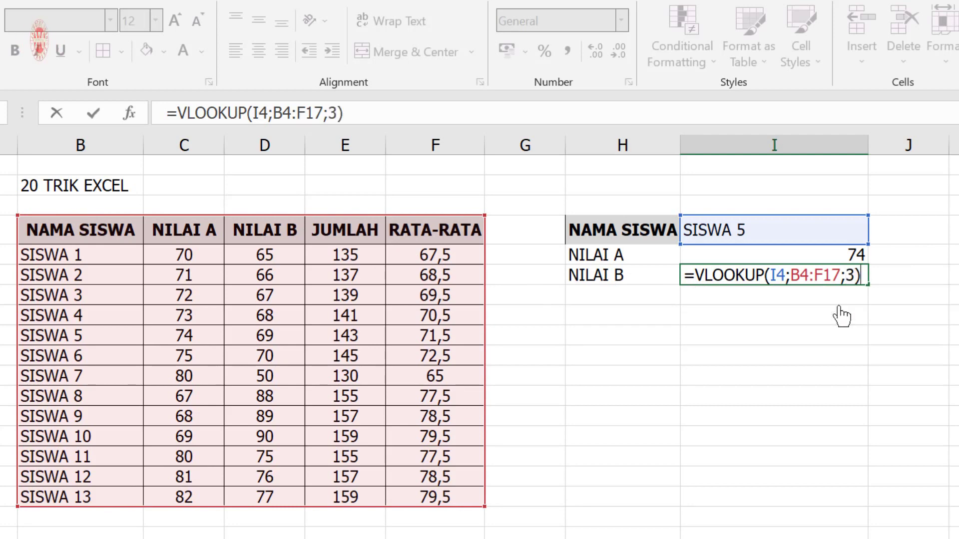
{"action": "key", "text": "Return"}
{"action": "left_click_drag", "start_coordinate": [818, 259], "coordinate": [818, 286]}
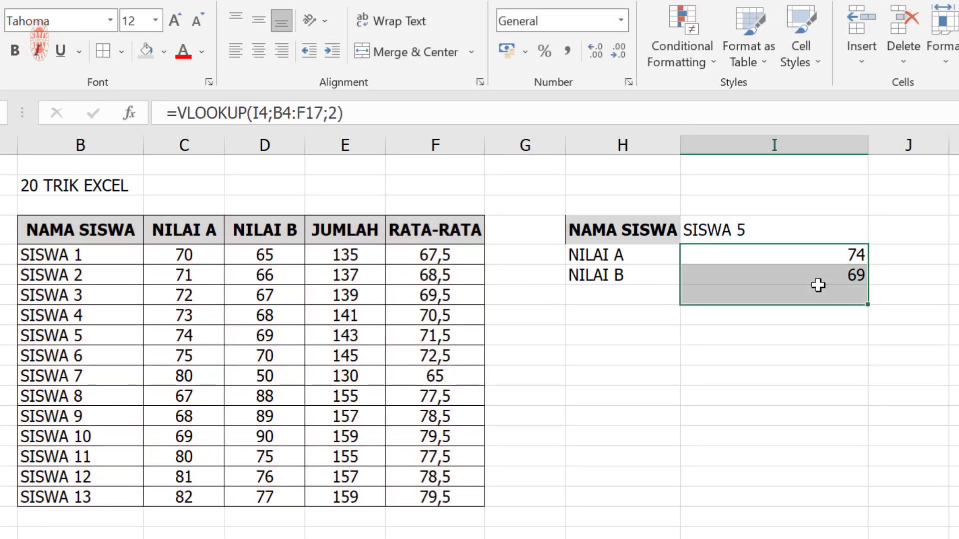
Step: Center I5:I7 vertically and horizontally, and test the I4 drop-down list by choosing SISWA 8
{"action": "left_click", "coordinate": [260, 19]}
{"action": "left_click", "coordinate": [265, 51]}
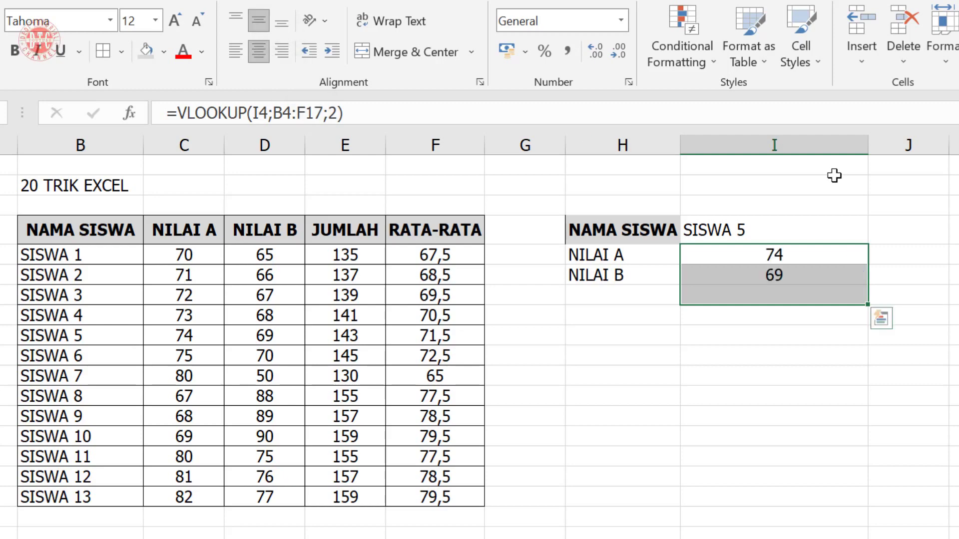
{"action": "left_click", "coordinate": [818, 233]}
{"action": "left_click", "coordinate": [878, 235]}
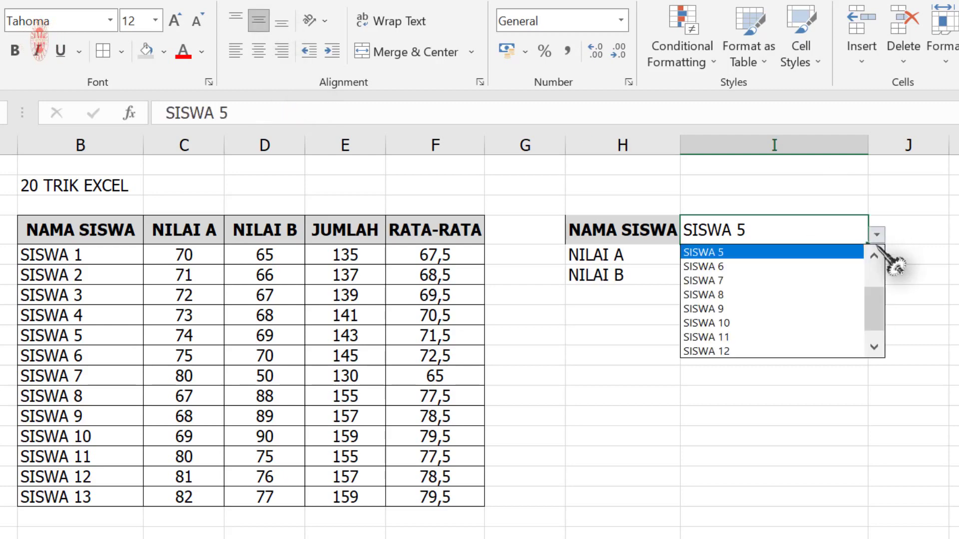
{"action": "left_click", "coordinate": [849, 296]}
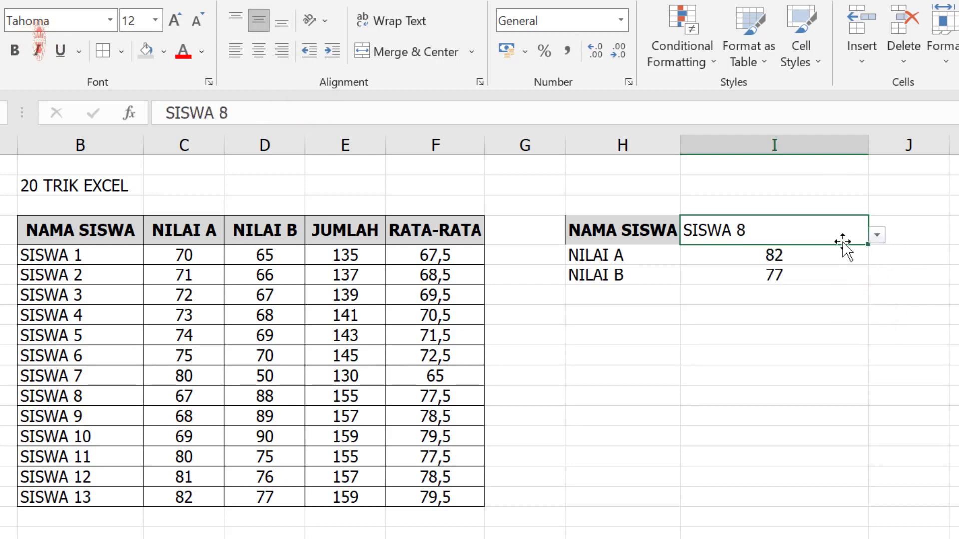
{"action": "left_click", "coordinate": [877, 235]}
{"action": "left_click", "coordinate": [834, 314]}
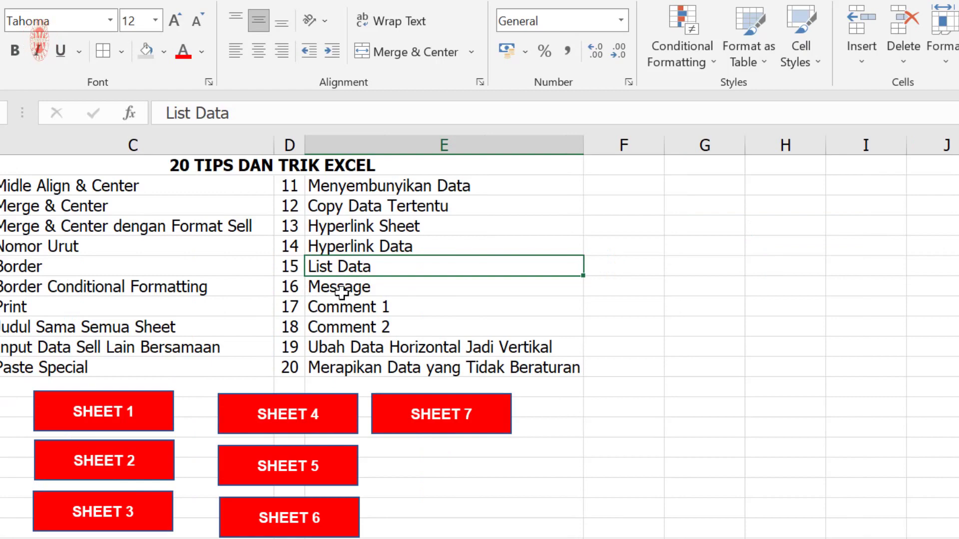
Step: Select tip 16, Message, in the tips list, and enter 1234 in B4 of the empty bordered table
{"action": "left_click", "coordinate": [342, 292]}
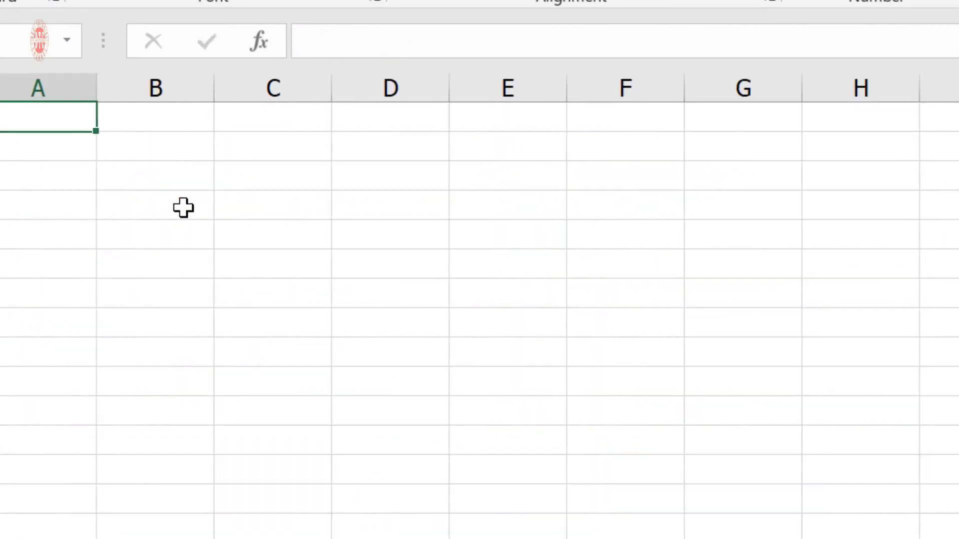
{"action": "left_click", "coordinate": [214, 226]}
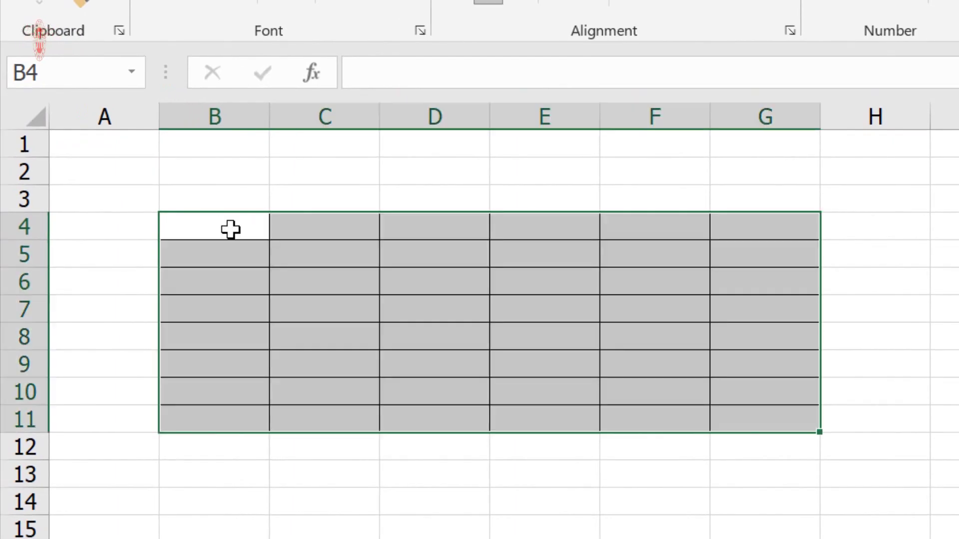
{"action": "left_click", "coordinate": [235, 225]}
{"action": "type", "text": "1234"}
{"action": "key", "text": "Return"}
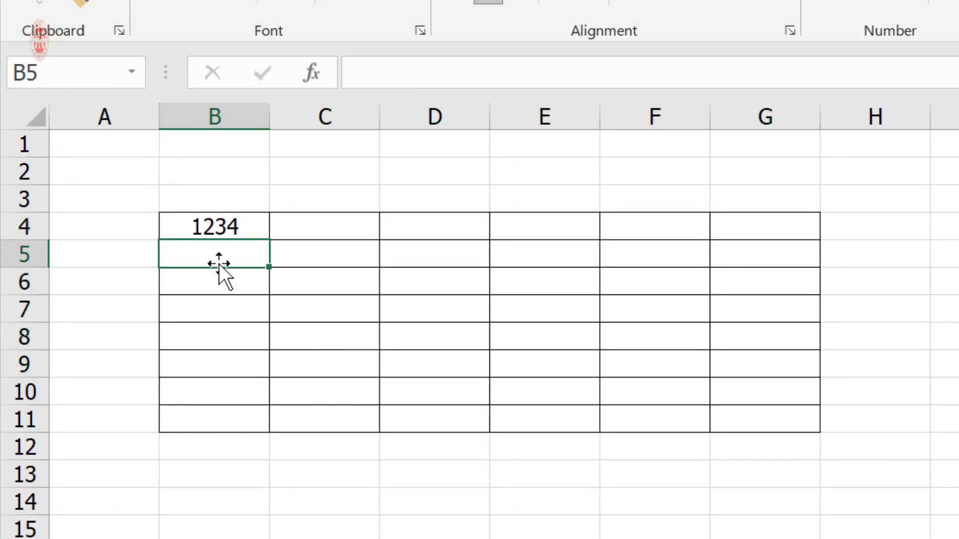
Step: Set data validation for B4:G11 to allow a text length between a minimum of 3 and a maximum of 4
{"action": "left_click_drag", "start_coordinate": [262, 229], "coordinate": [744, 415]}
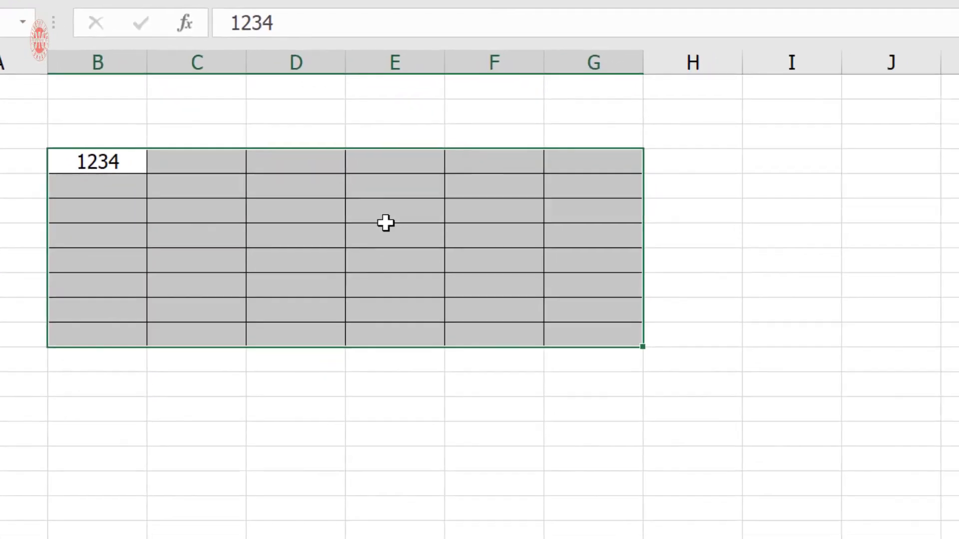
{"action": "left_click_drag", "start_coordinate": [220, 229], "coordinate": [777, 425]}
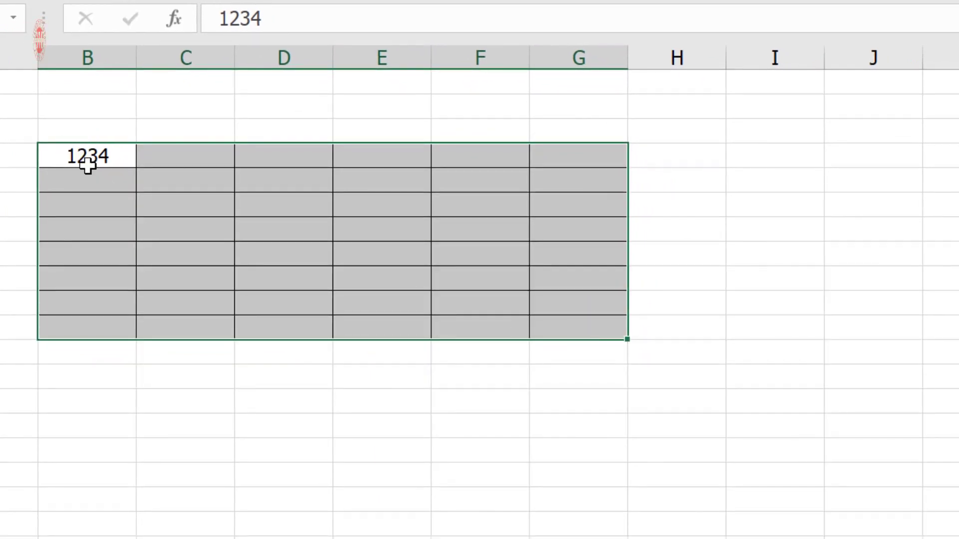
{"action": "left_click_drag", "start_coordinate": [99, 155], "coordinate": [567, 327]}
{"action": "left_click", "coordinate": [98, 150]}
{"action": "left_click_drag", "start_coordinate": [100, 156], "coordinate": [573, 325]}
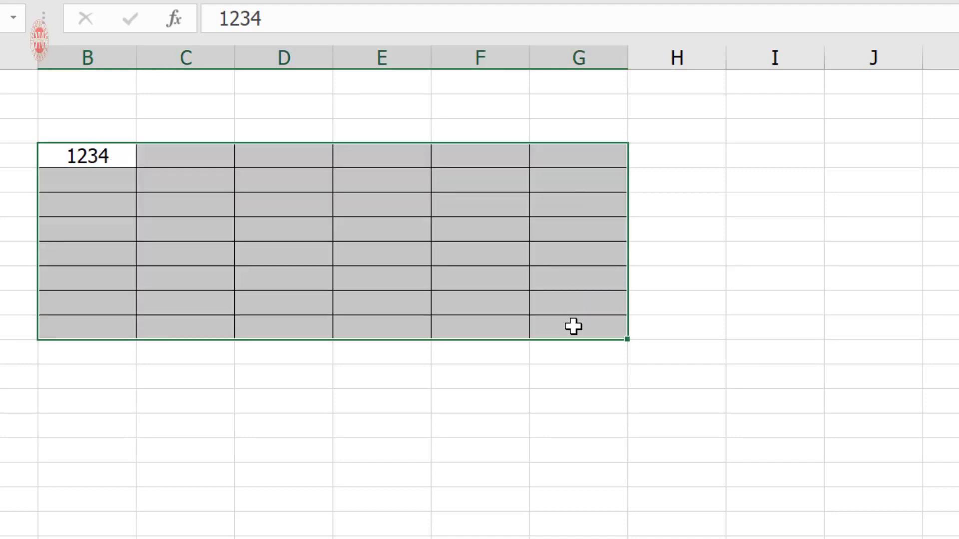
{"action": "left_click_drag", "start_coordinate": [86, 155], "coordinate": [583, 328]}
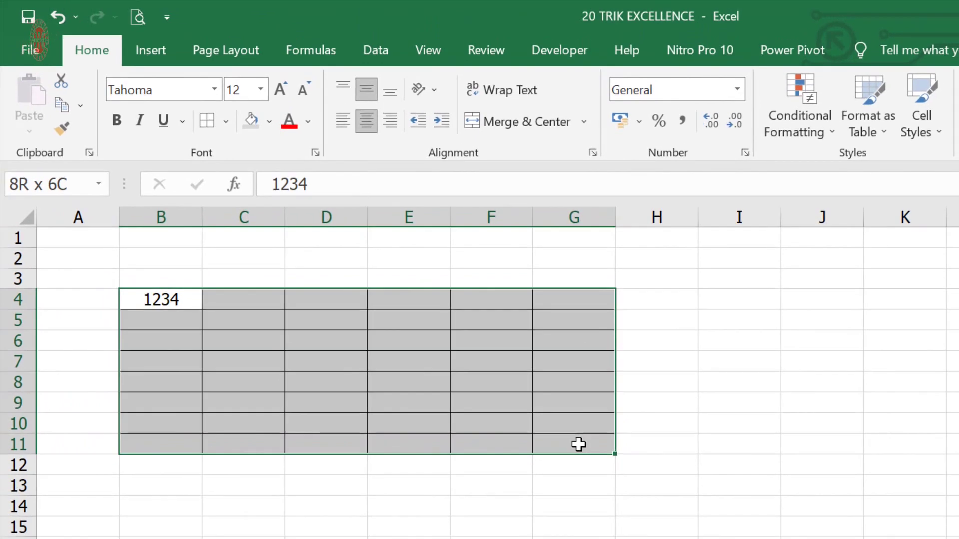
{"action": "left_click_drag", "start_coordinate": [578, 445], "coordinate": [578, 445]}
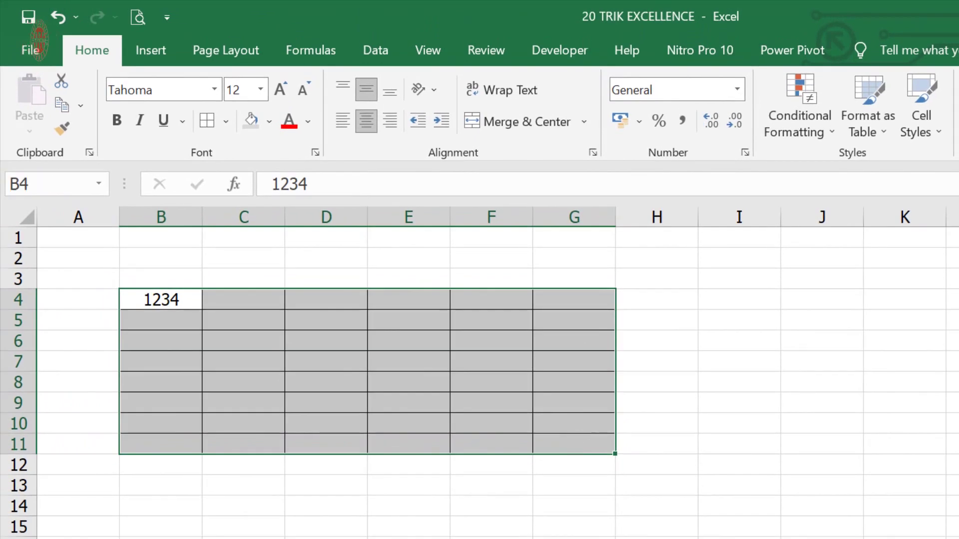
{"action": "left_click", "coordinate": [375, 51]}
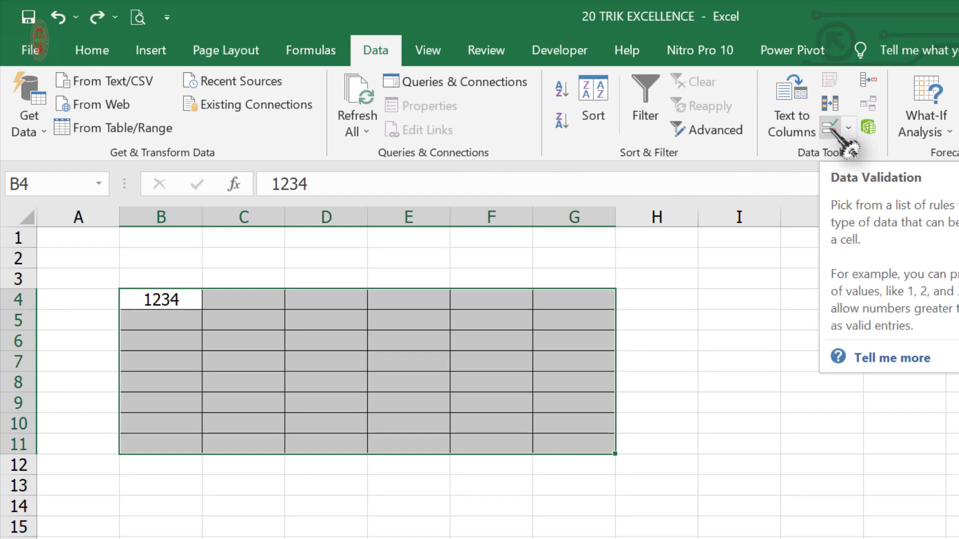
{"action": "left_click", "coordinate": [831, 129]}
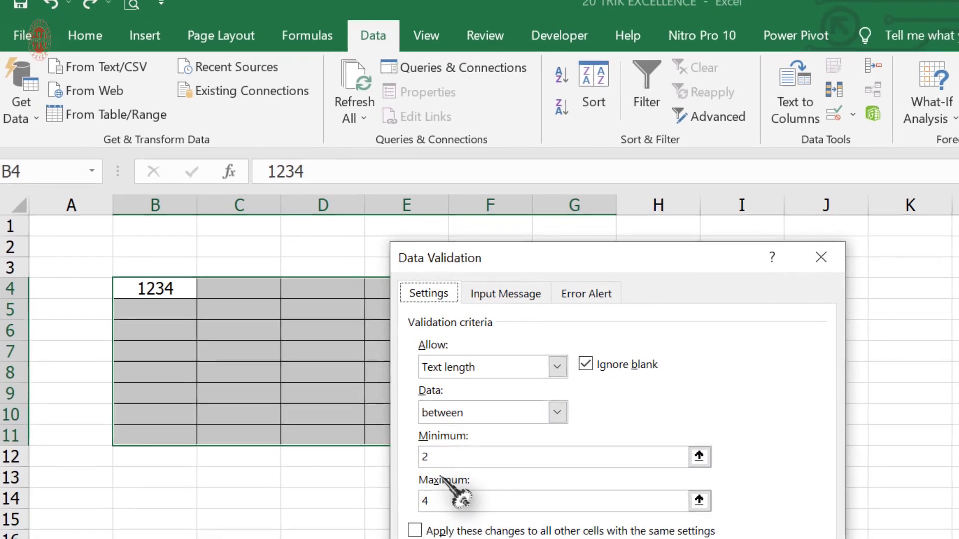
{"action": "left_click", "coordinate": [449, 465]}
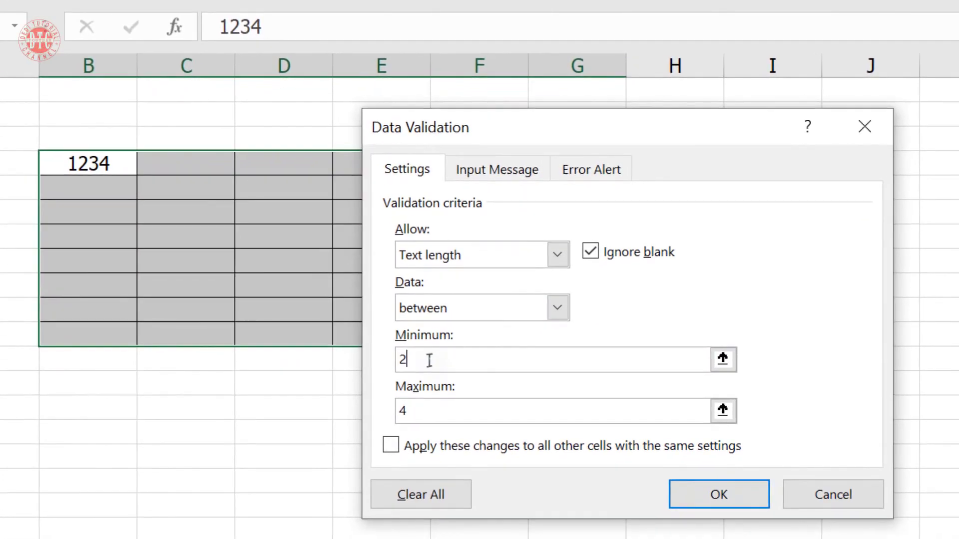
{"action": "left_click", "coordinate": [430, 407]}
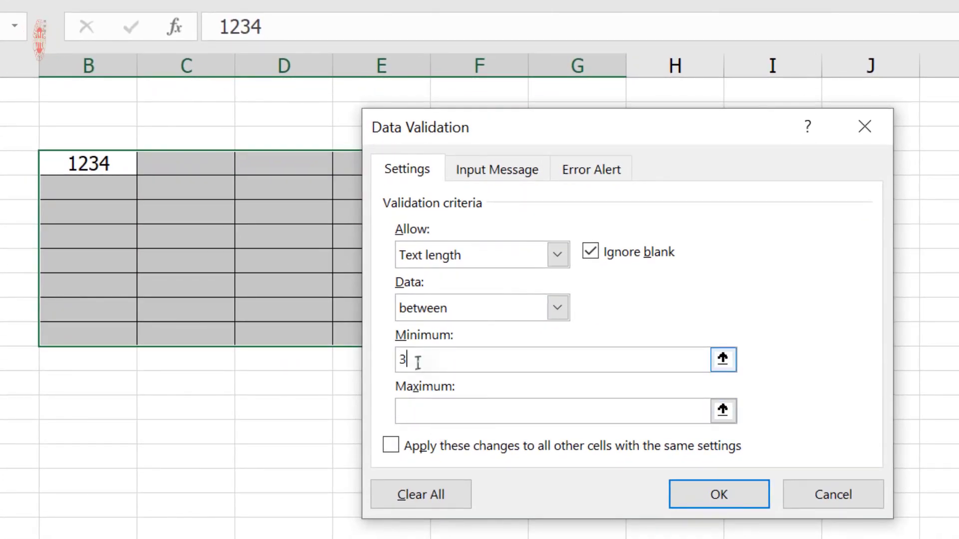
{"action": "left_click", "coordinate": [405, 411]}
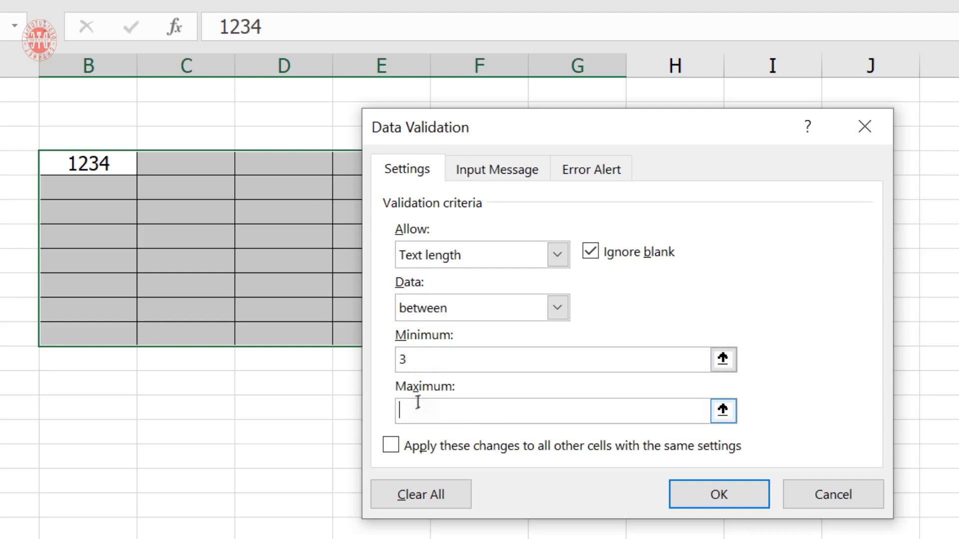
{"action": "type", "text": "4"}
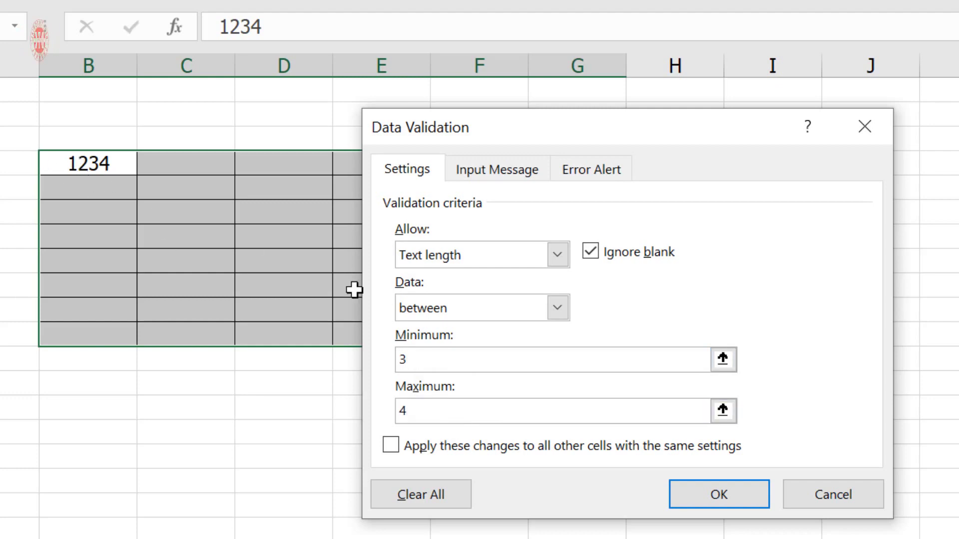
Step: Give the validation an input message titled "Informasi :" with the text "Silahkan isikan Bilangan 4 Digit"
{"action": "left_click", "coordinate": [489, 176]}
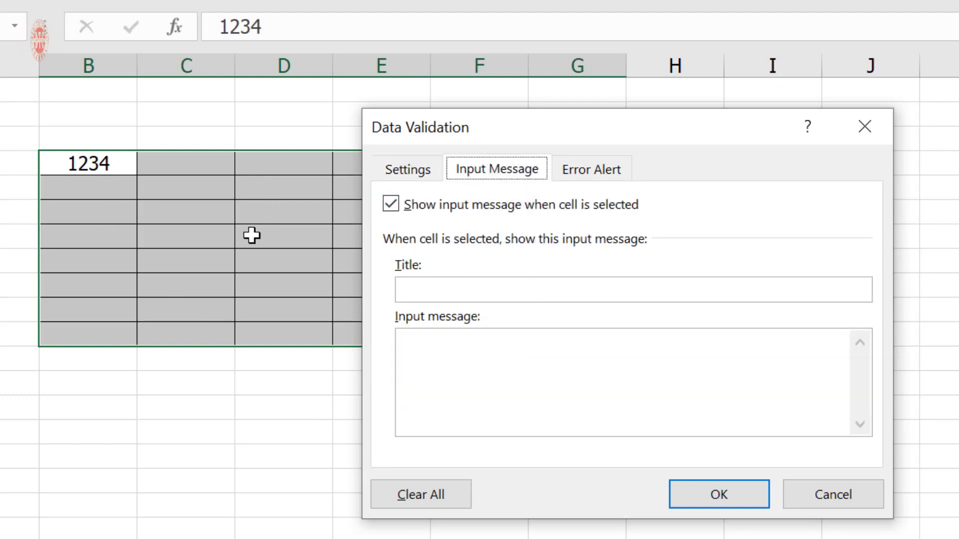
{"action": "left_click", "coordinate": [444, 287]}
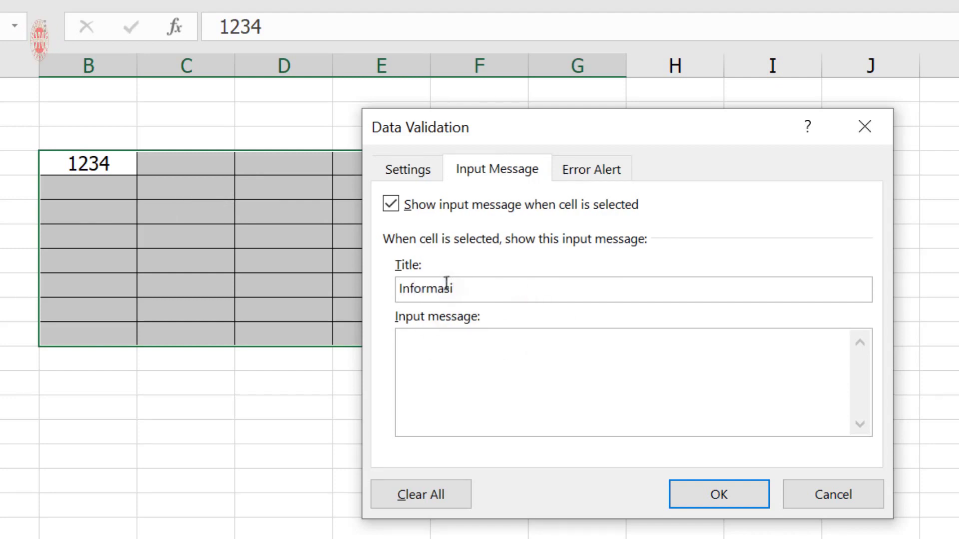
{"action": "left_click", "coordinate": [531, 356]}
{"action": "type", "text": "Silahkan isikan"}
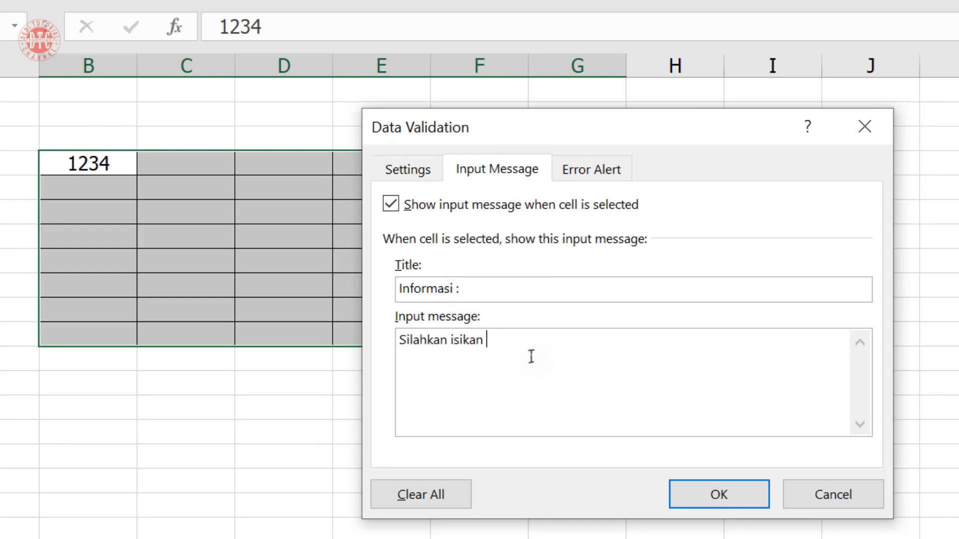
{"action": "type", "text": " Bilangan 4 Digit"}
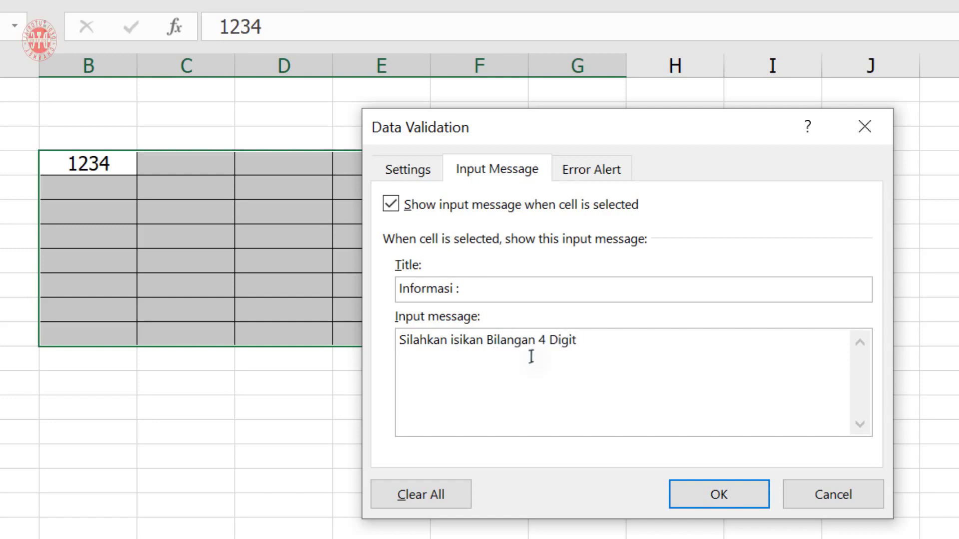
Step: Add a Stop error alert titled "Peringatan" with the message "Hanya di isi dengan data angka saja!!", and apply the validation
{"action": "left_click", "coordinate": [575, 172]}
{"action": "left_click", "coordinate": [650, 292]}
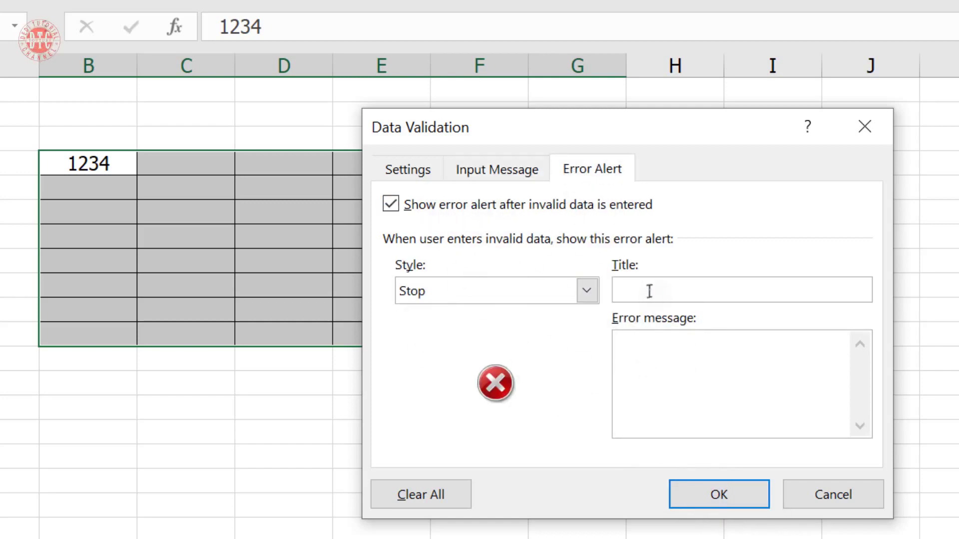
{"action": "type", "text": "Peringatan"}
{"action": "left_click", "coordinate": [704, 355]}
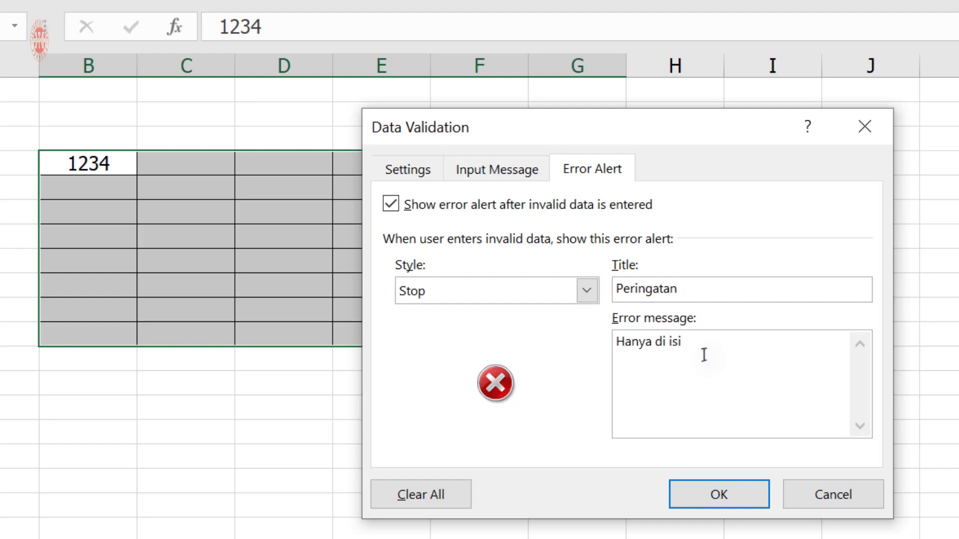
{"action": "type", "text": "ngan data angka saja!!"}
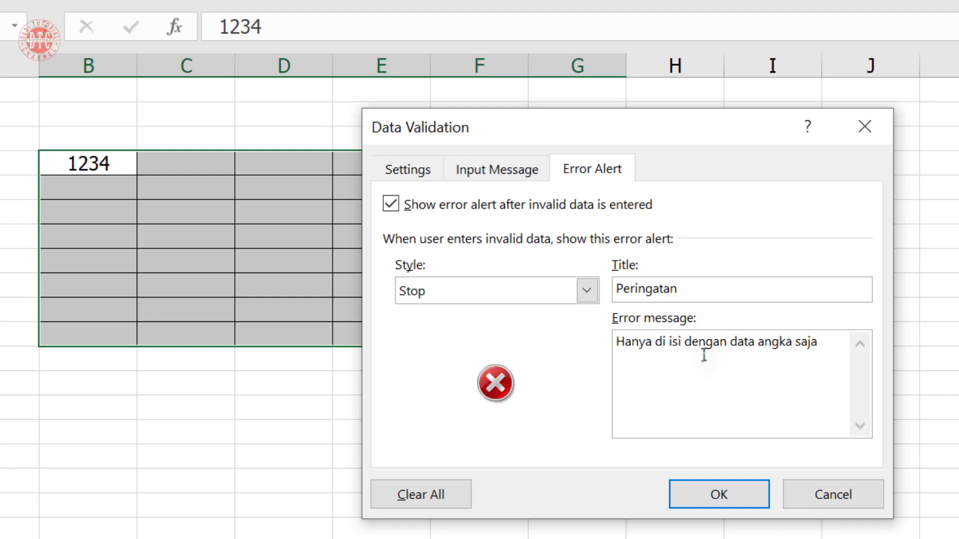
{"action": "left_click", "coordinate": [720, 493]}
Step: Check the input message by selecting several cells across the bordered table
{"action": "left_click", "coordinate": [310, 384]}
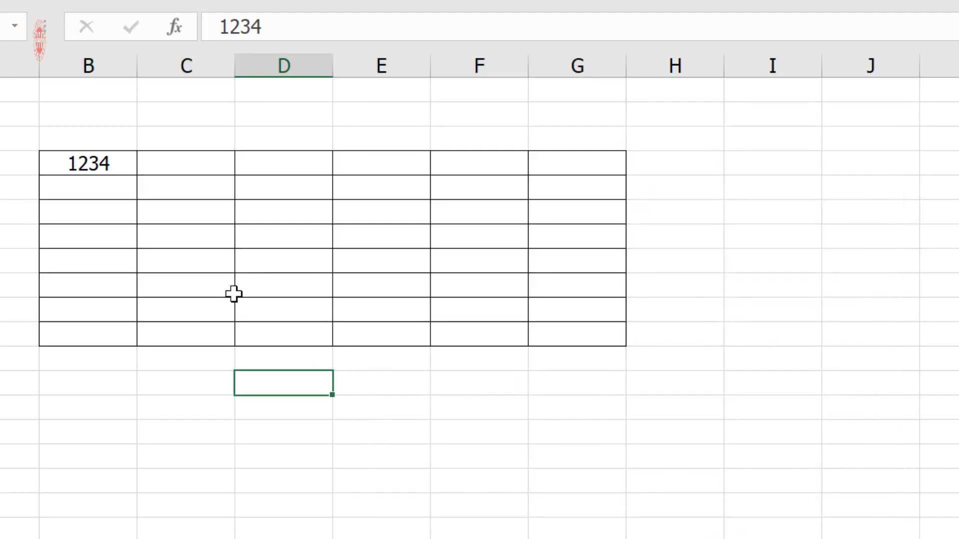
{"action": "left_click", "coordinate": [179, 165]}
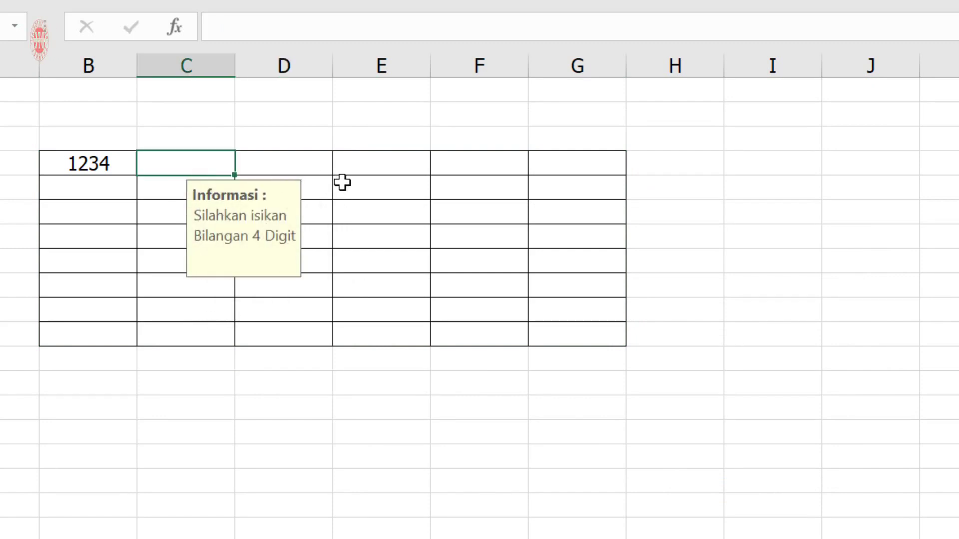
{"action": "left_click", "coordinate": [376, 182]}
{"action": "left_click", "coordinate": [360, 289]}
{"action": "left_click", "coordinate": [192, 332]}
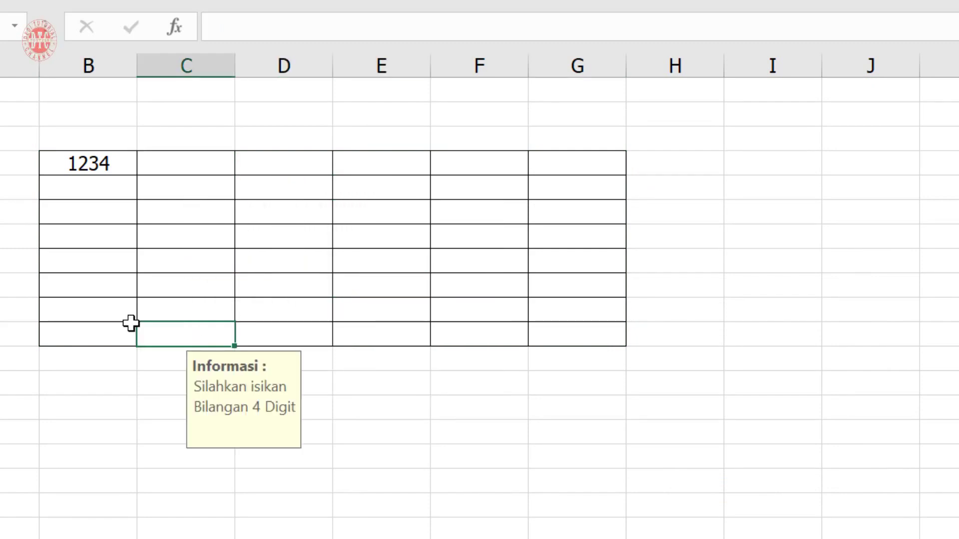
{"action": "left_click", "coordinate": [75, 314]}
{"action": "left_click", "coordinate": [493, 284]}
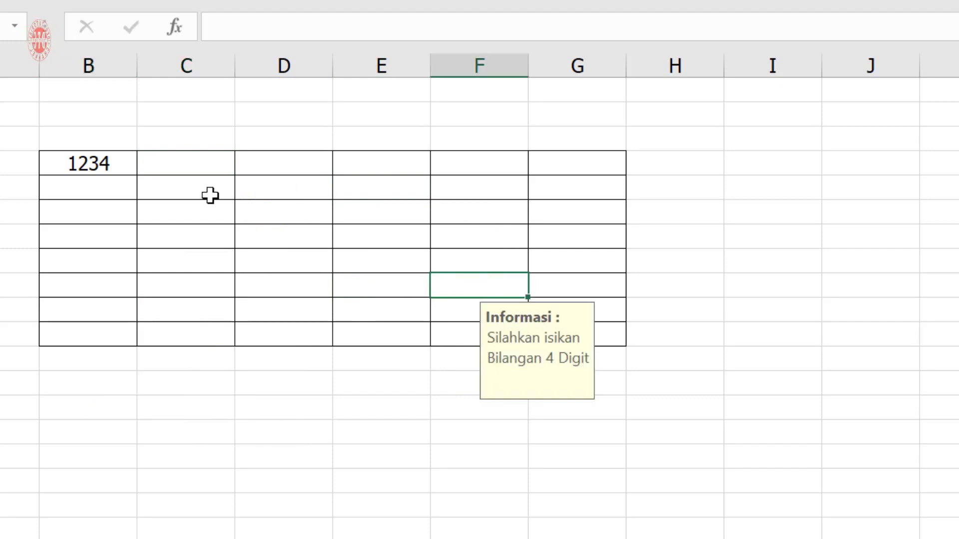
Step: Enter the three-digit number 123 in C4 to test the validation
{"action": "left_click", "coordinate": [185, 161]}
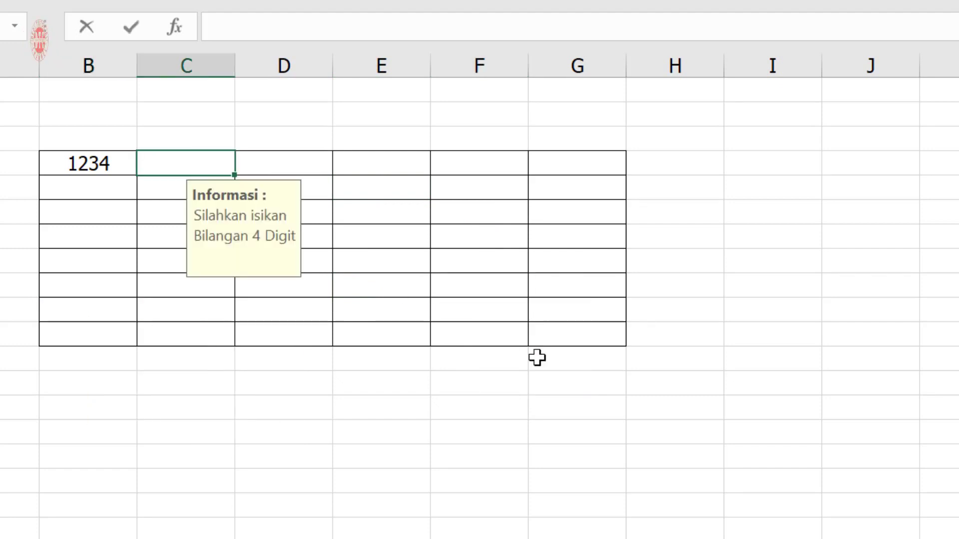
{"action": "type", "text": "123"}
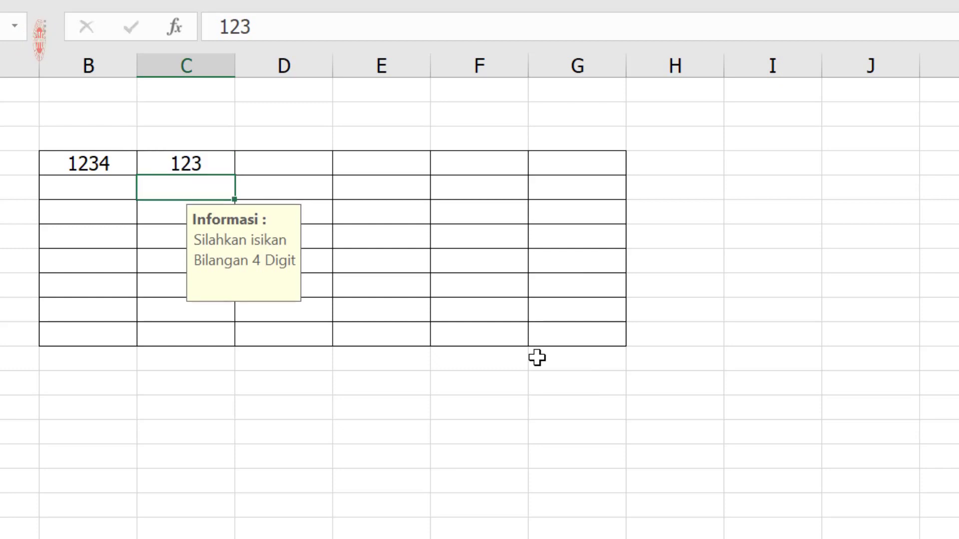
{"action": "key", "text": "Return"}
Step: Try to enter the five-digit number 12345 in D4, and cancel the entry
{"action": "left_click", "coordinate": [278, 164]}
{"action": "type", "text": "1"}
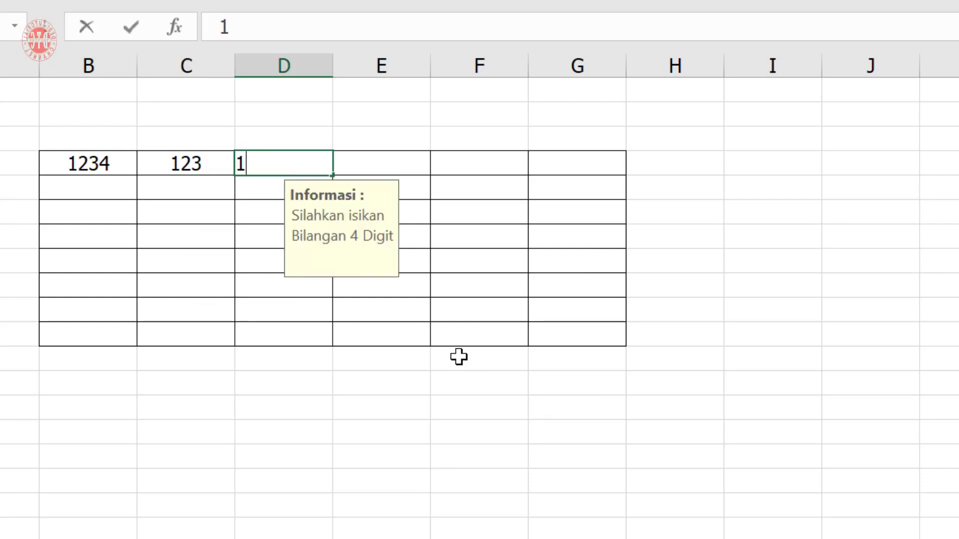
{"action": "type", "text": "2345"}
{"action": "key", "text": "Return"}
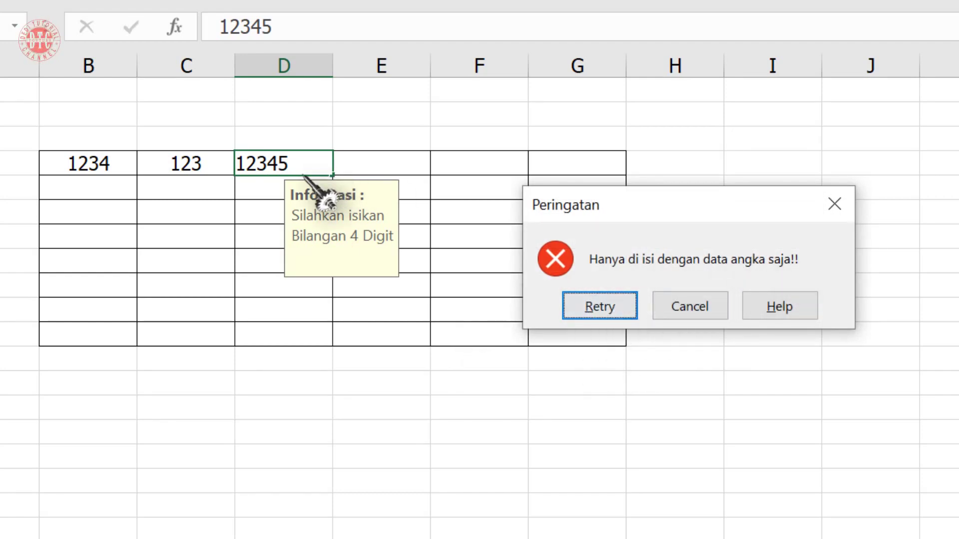
{"action": "left_click", "coordinate": [712, 313]}
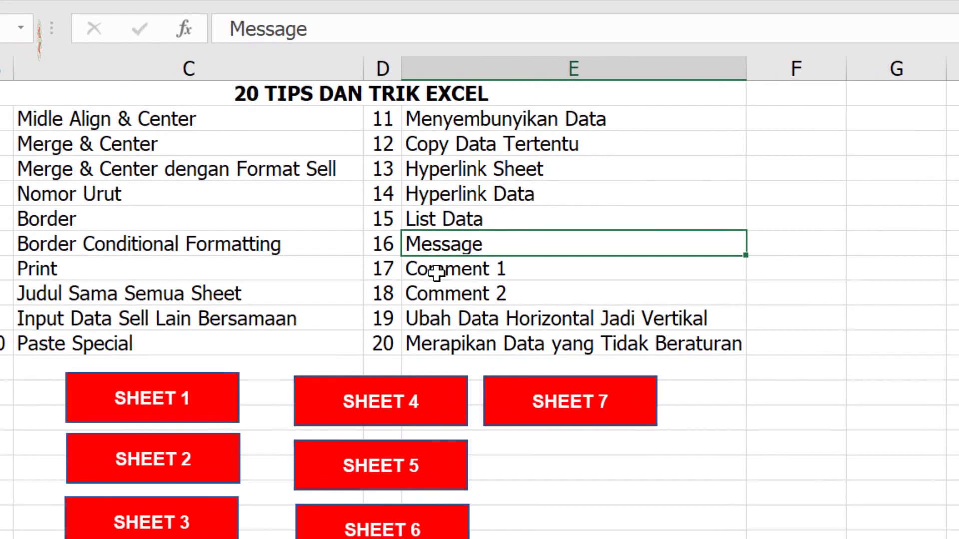
Step: Highlight tip 17, Comment 1, in the tips list, and add a comment to I4 headed "Informasi :"
{"action": "left_click", "coordinate": [435, 272]}
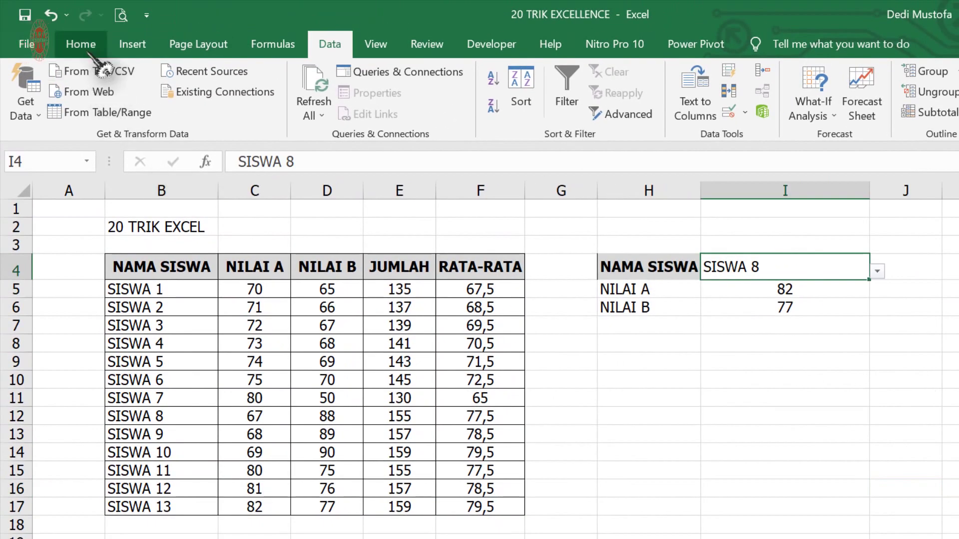
{"action": "left_click", "coordinate": [413, 44]}
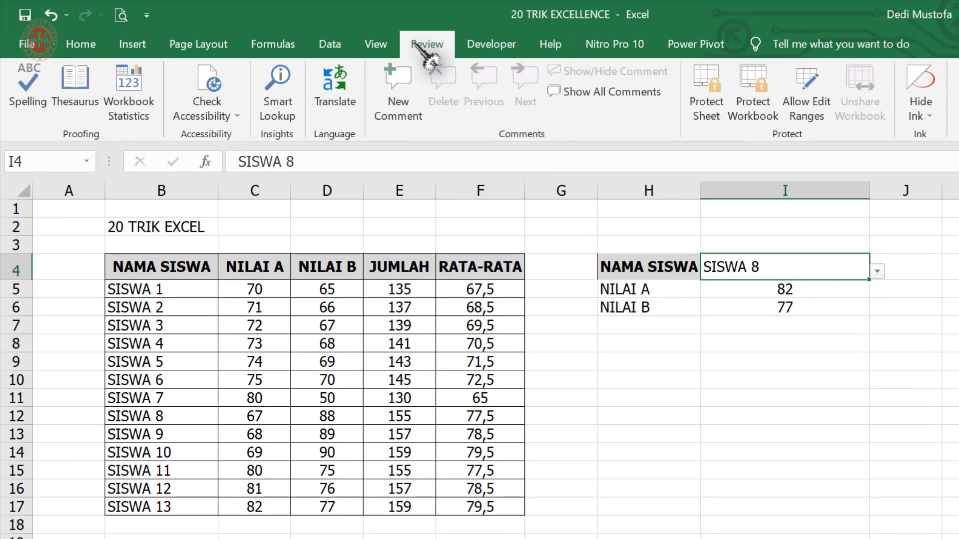
{"action": "left_click", "coordinate": [398, 95]}
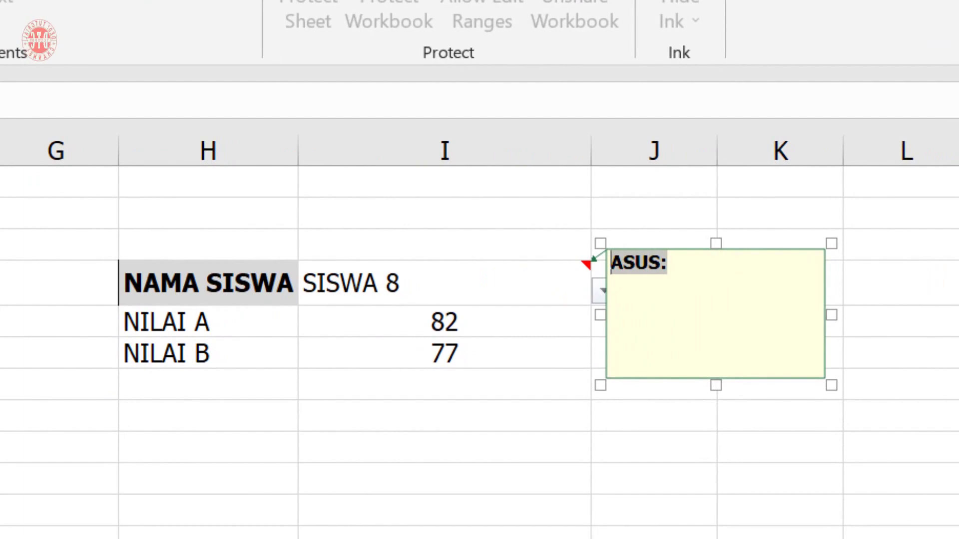
{"action": "type", "text": "Informasi :"}
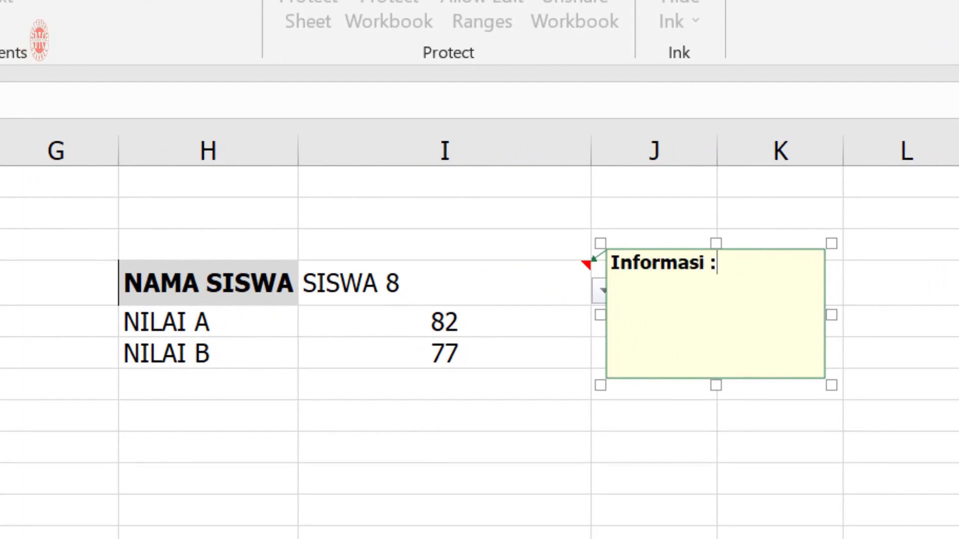
Step: Write "Silahkan gunakan list untuk memilih nama siswa !!" below the heading in the I4 comment
{"action": "type", "text": "Silahkan m"}
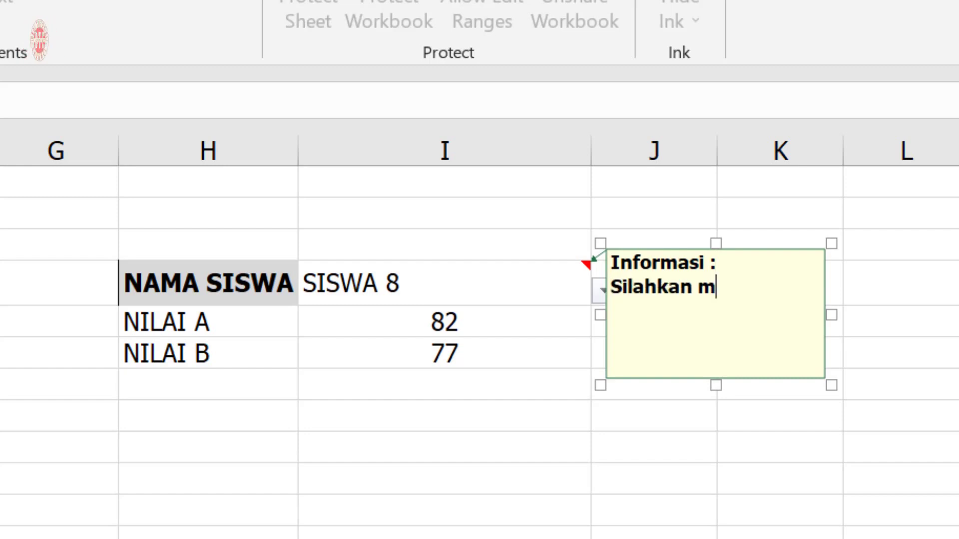
{"action": "type", "text": "asukka"}
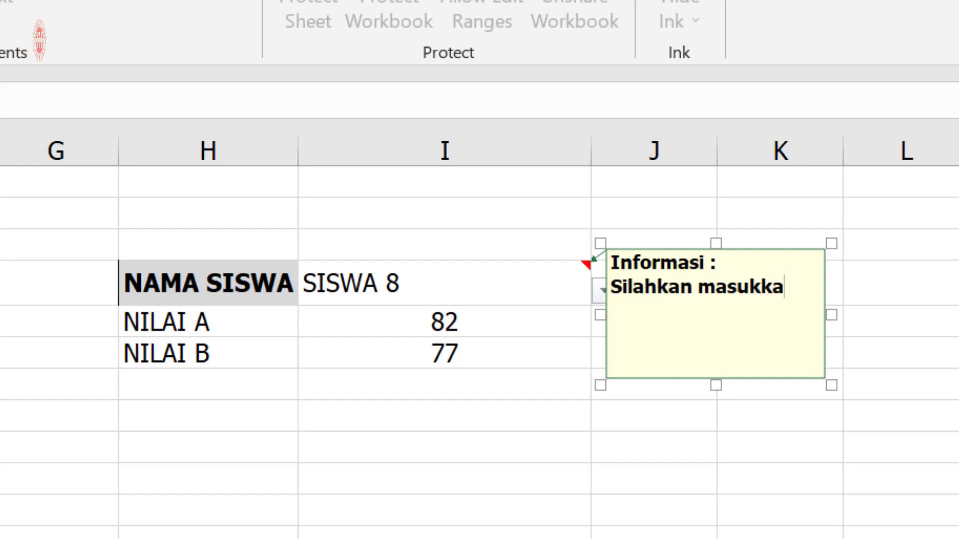
{"action": "key", "text": "BackSpace"}
{"action": "key", "text": "BackSpace"}
{"action": "key", "text": "BackSpace"}
{"action": "key", "text": "BackSpace"}
{"action": "key", "text": "BackSpace"}
{"action": "key", "text": "BackSpace"}
{"action": "key", "text": "BackSpace"}
{"action": "type", "text": "gunakan list"}
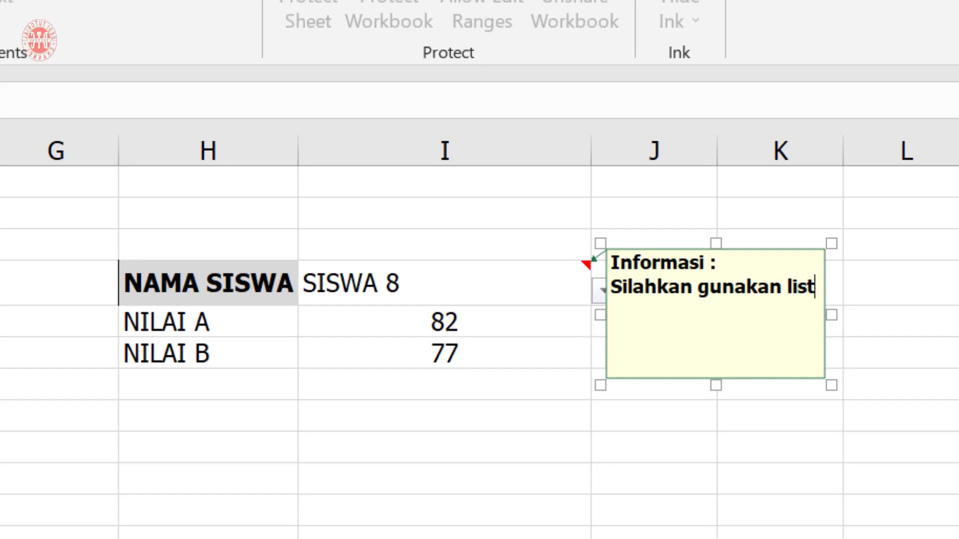
{"action": "type", "text": " untuk memi"}
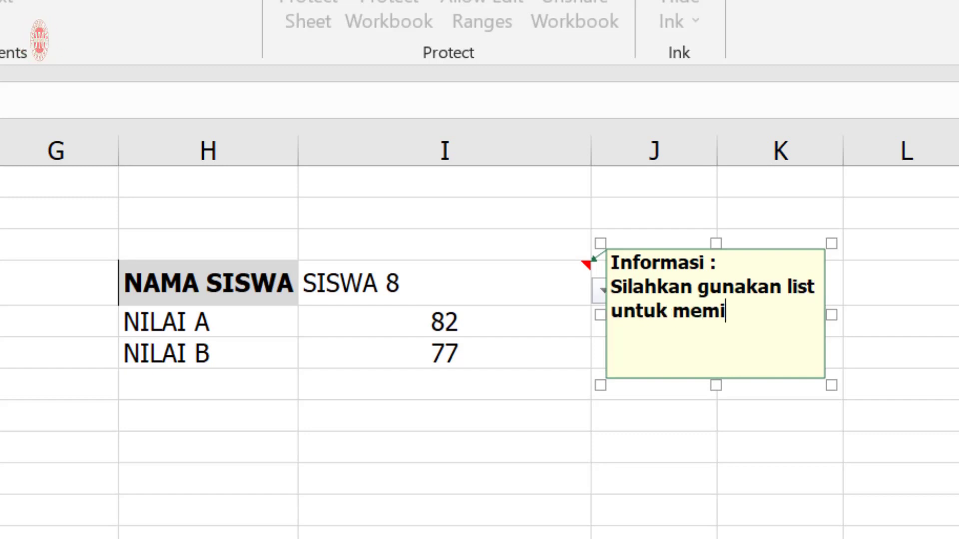
{"action": "type", "text": "lih na"}
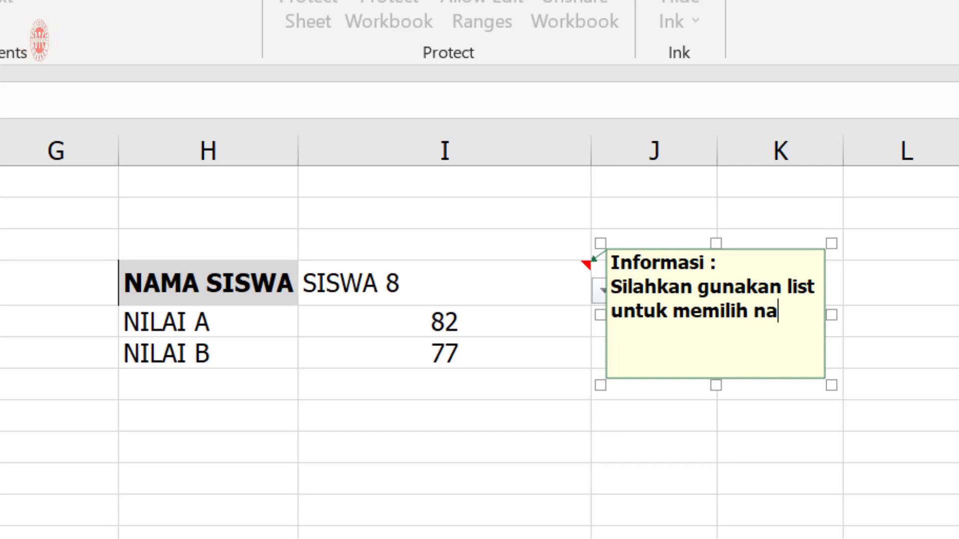
{"action": "type", "text": "ma siswa !!"}
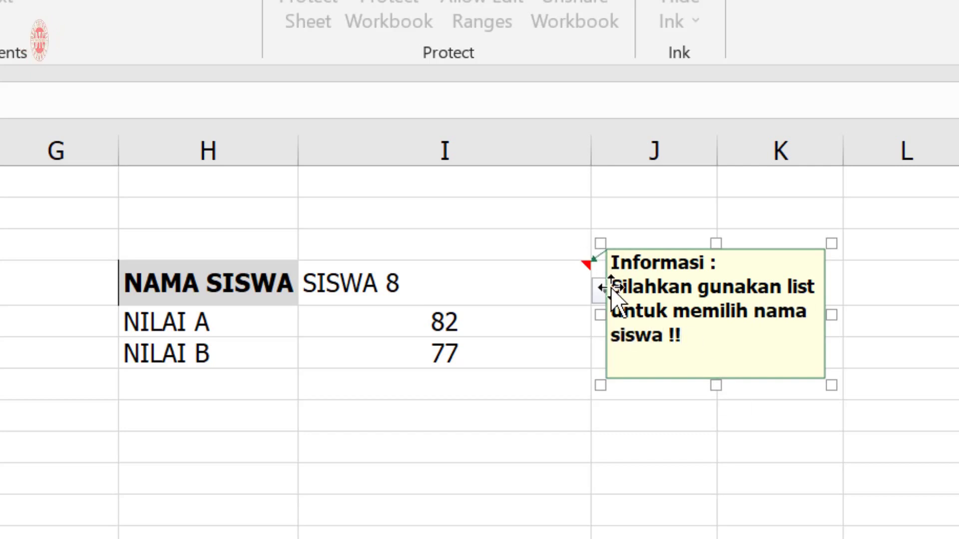
Step: Remove the bold from the I4 comment's message below the heading, and shrink the comment box around its text
{"action": "left_click_drag", "start_coordinate": [610, 285], "coordinate": [737, 349]}
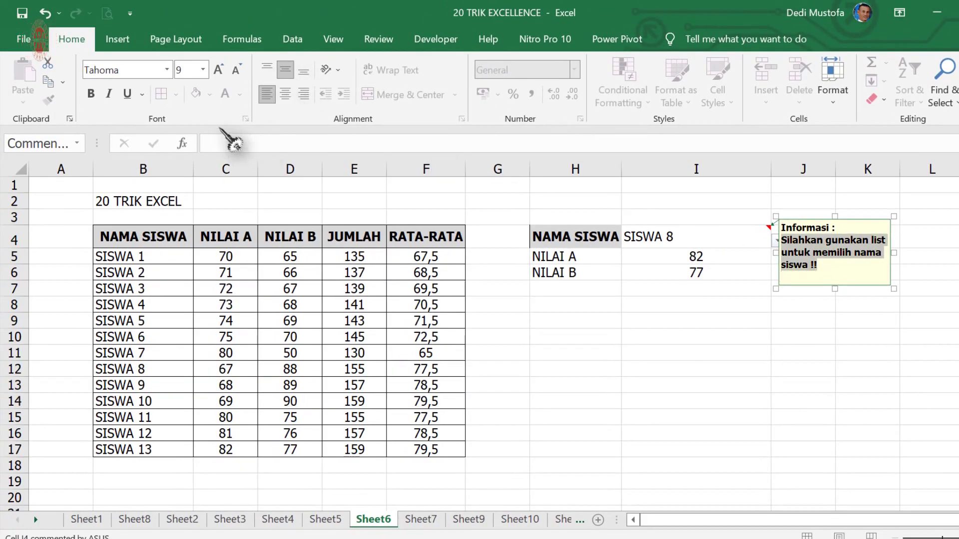
{"action": "left_click", "coordinate": [92, 94]}
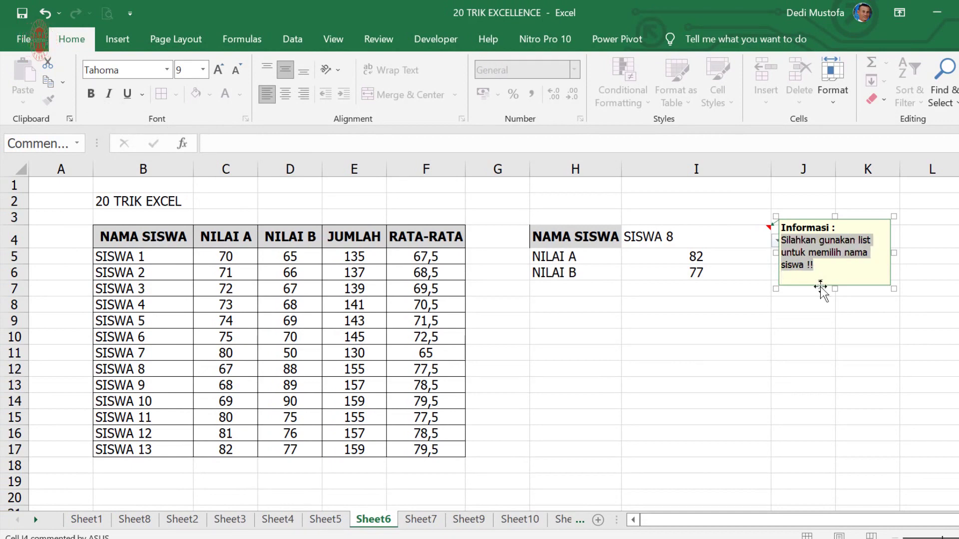
{"action": "left_click_drag", "start_coordinate": [834, 287], "coordinate": [834, 277]}
{"action": "left_click_drag", "start_coordinate": [890, 249], "coordinate": [861, 222]}
{"action": "left_click", "coordinate": [855, 304]}
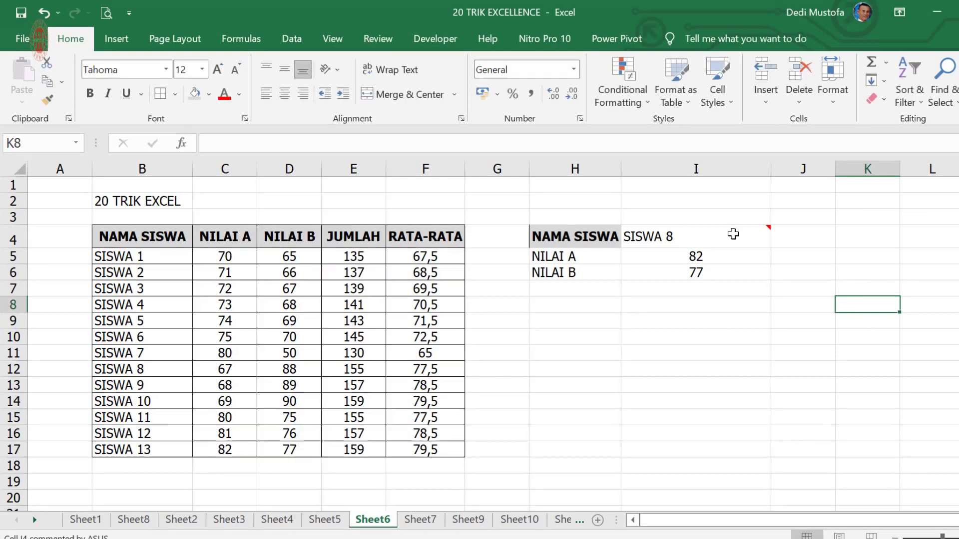
Step: View the comment on I4, and copy the cell together with its comment to I10
{"action": "left_click", "coordinate": [733, 234]}
{"action": "mouse_move", "coordinate": [742, 232]}
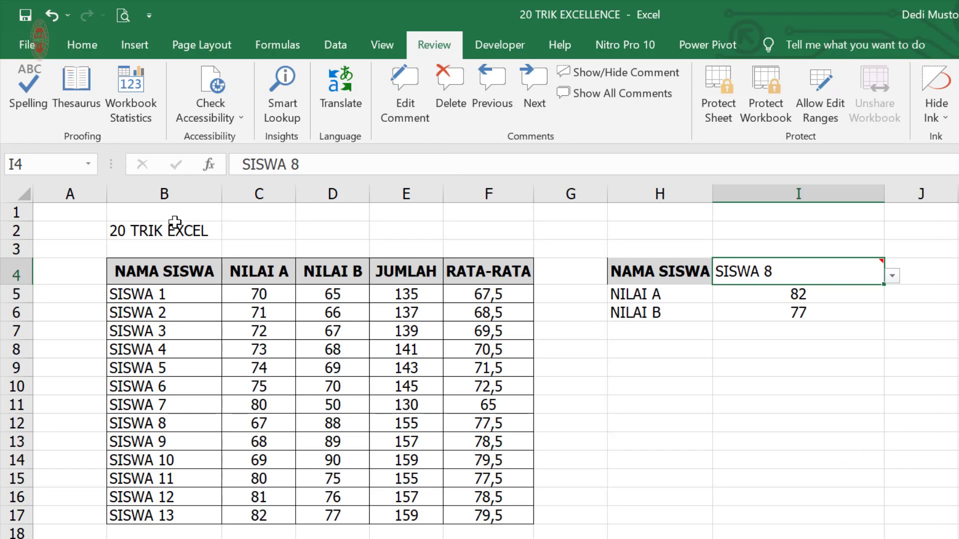
{"action": "left_click", "coordinate": [81, 44]}
{"action": "left_click", "coordinate": [56, 92]}
{"action": "left_click", "coordinate": [734, 387]}
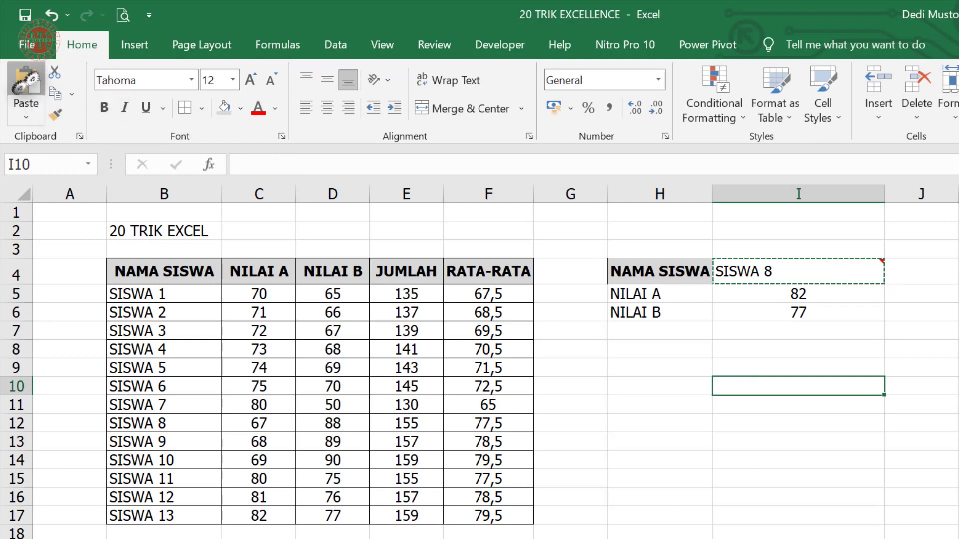
{"action": "left_click", "coordinate": [26, 85]}
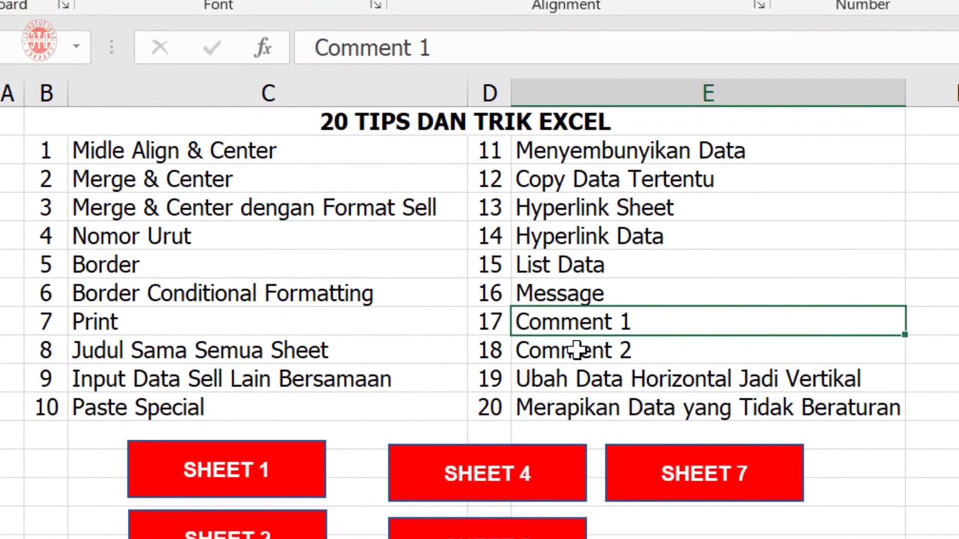
Step: Highlight tip 18, Comment 2, in the tips list, and add a comment without its default author text to B5
{"action": "left_click", "coordinate": [577, 350]}
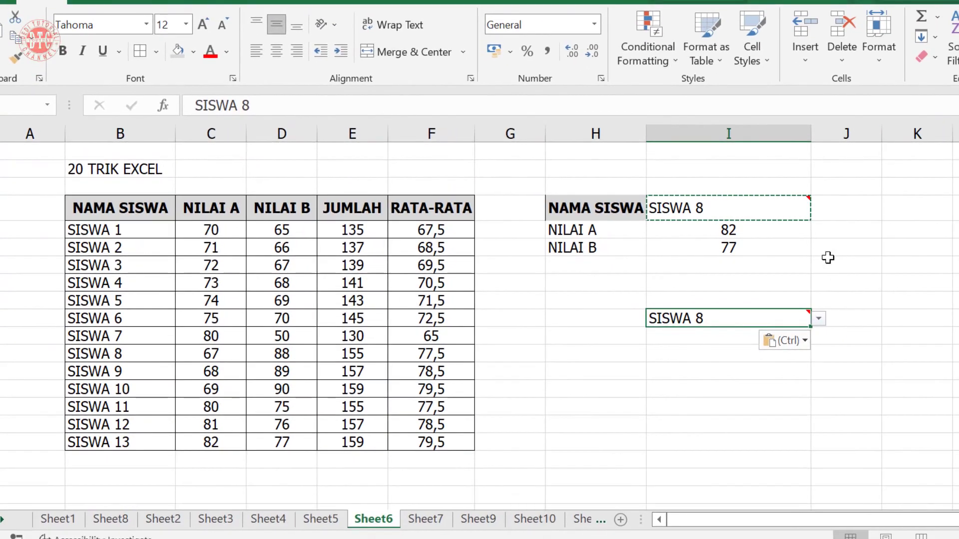
{"action": "key", "text": "Return"}
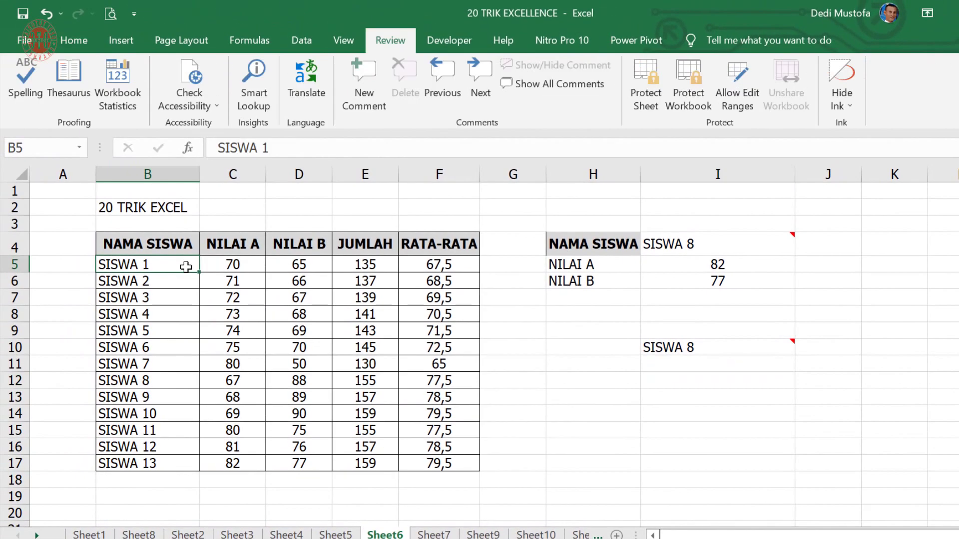
{"action": "mouse_move", "coordinate": [765, 243]}
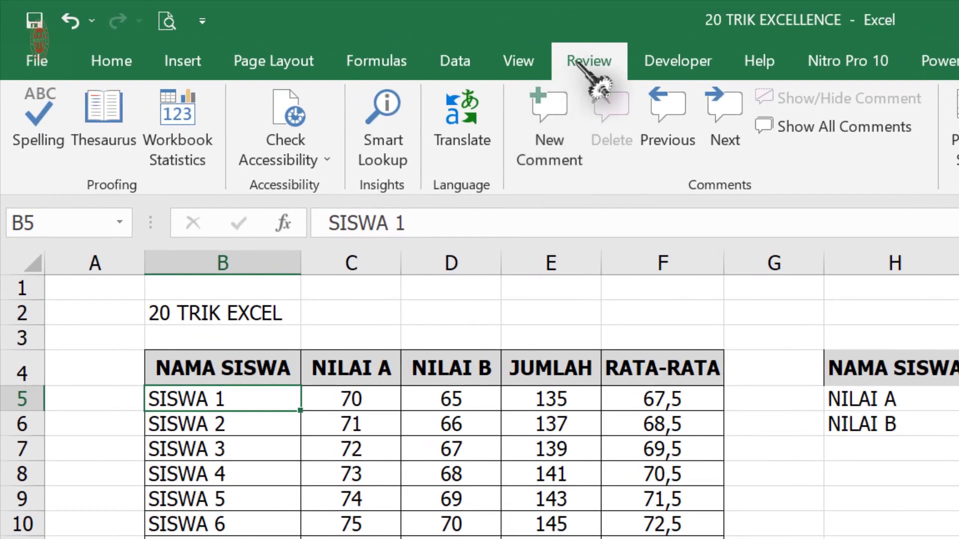
{"action": "left_click", "coordinate": [559, 131]}
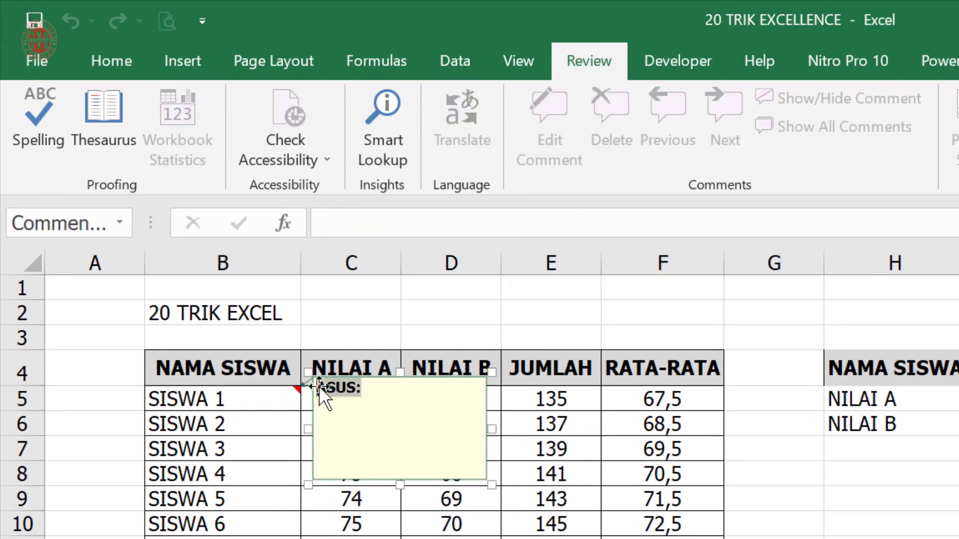
{"action": "key", "text": "Delete"}
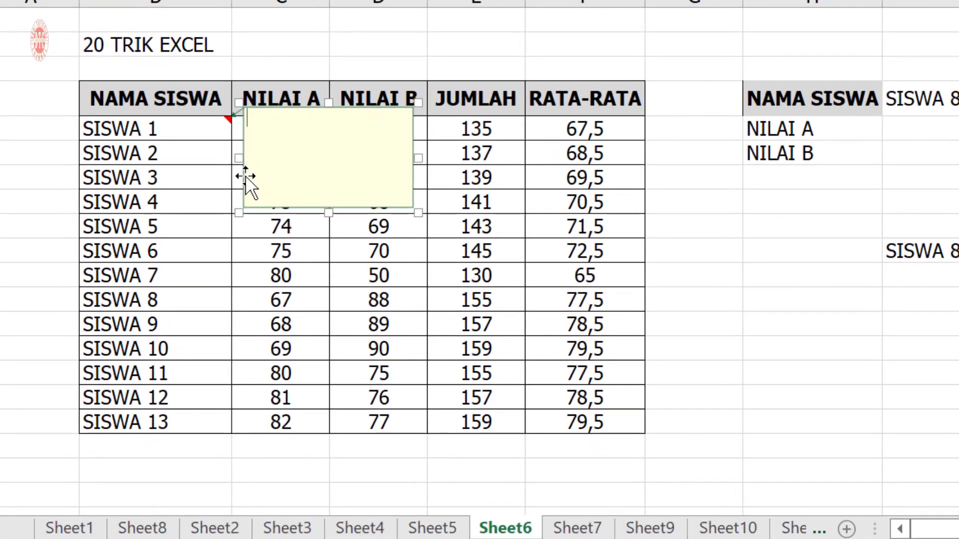
Step: Open the B5 comment's formatting options and bring up its color and line settings
{"action": "right_click", "coordinate": [246, 176]}
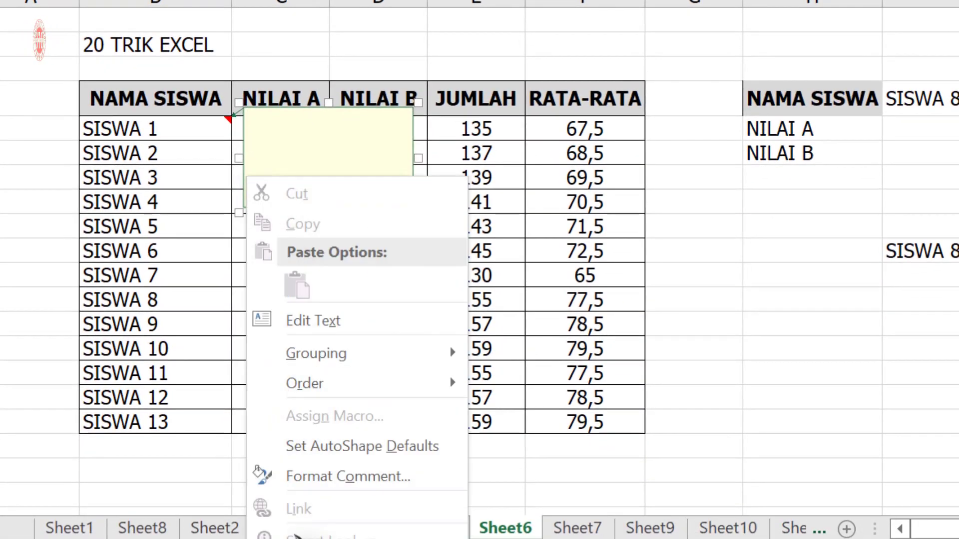
{"action": "left_click", "coordinate": [348, 477]}
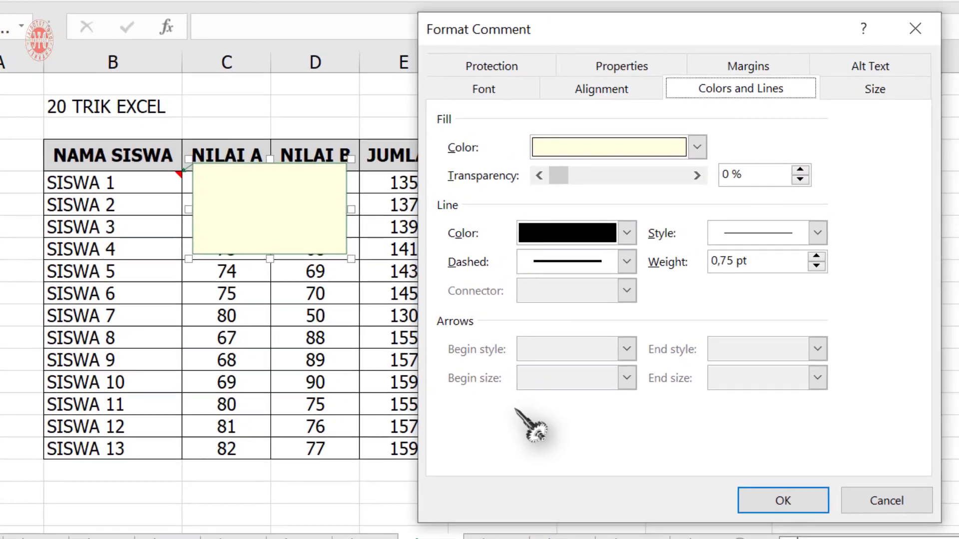
{"action": "left_click", "coordinate": [564, 2]}
{"action": "left_click", "coordinate": [681, 3]}
{"action": "left_click", "coordinate": [724, 77]}
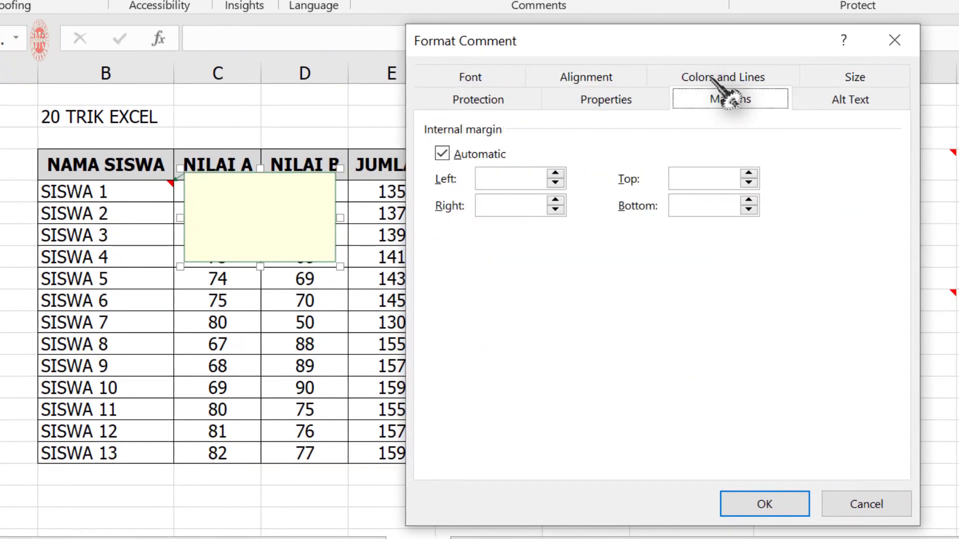
{"action": "left_click", "coordinate": [645, 103]}
{"action": "left_click", "coordinate": [734, 79]}
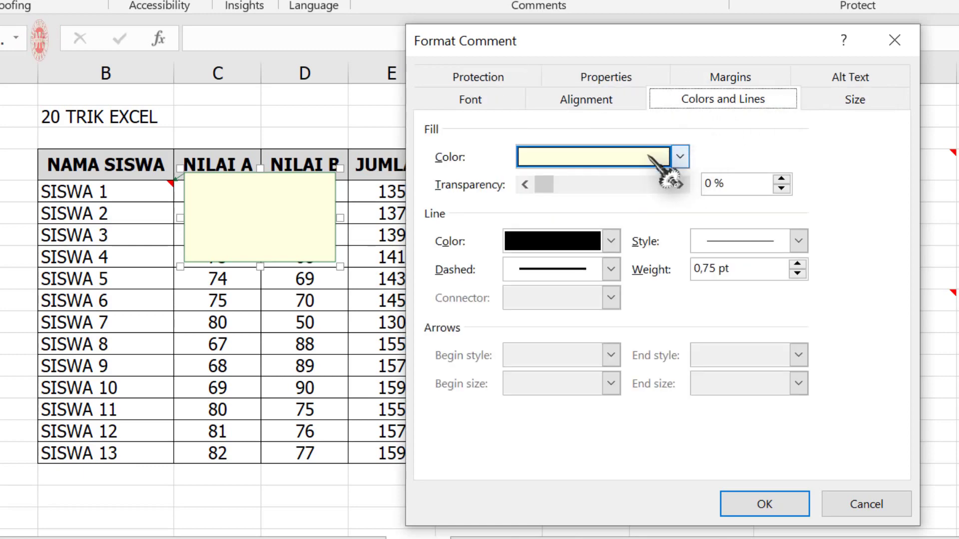
Step: Open the fill effects for the B5 comment, look through the texture and pattern options, and bring up the picture fill
{"action": "left_click", "coordinate": [680, 157]}
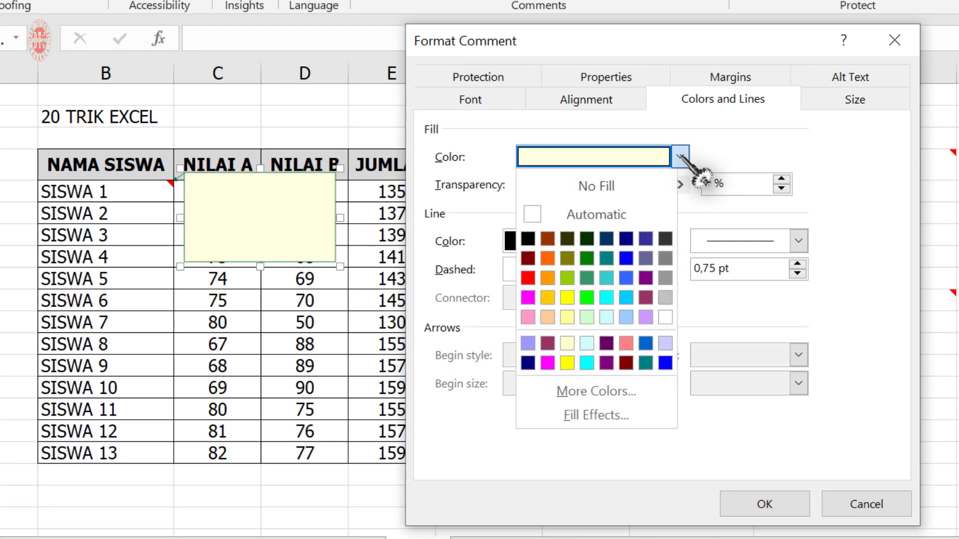
{"action": "left_click", "coordinate": [594, 417]}
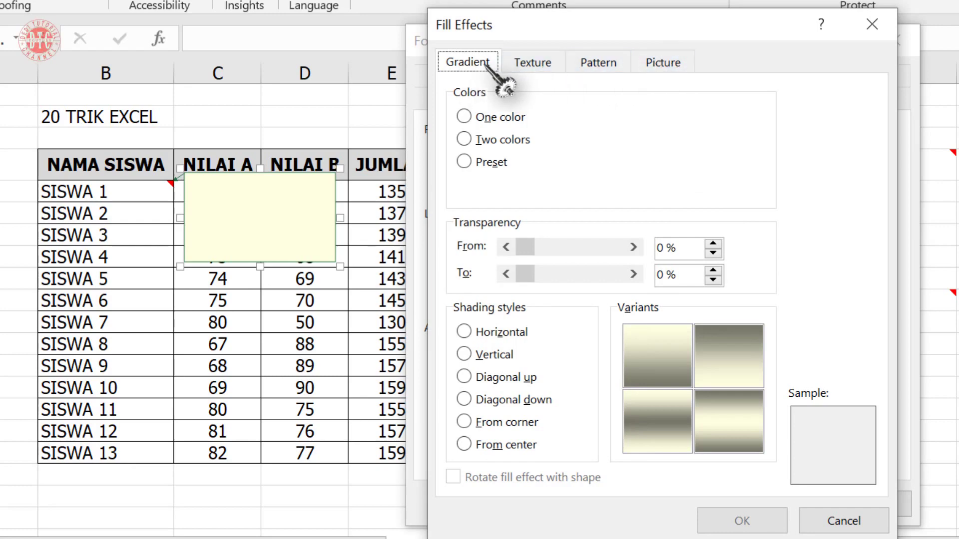
{"action": "left_click", "coordinate": [532, 63]}
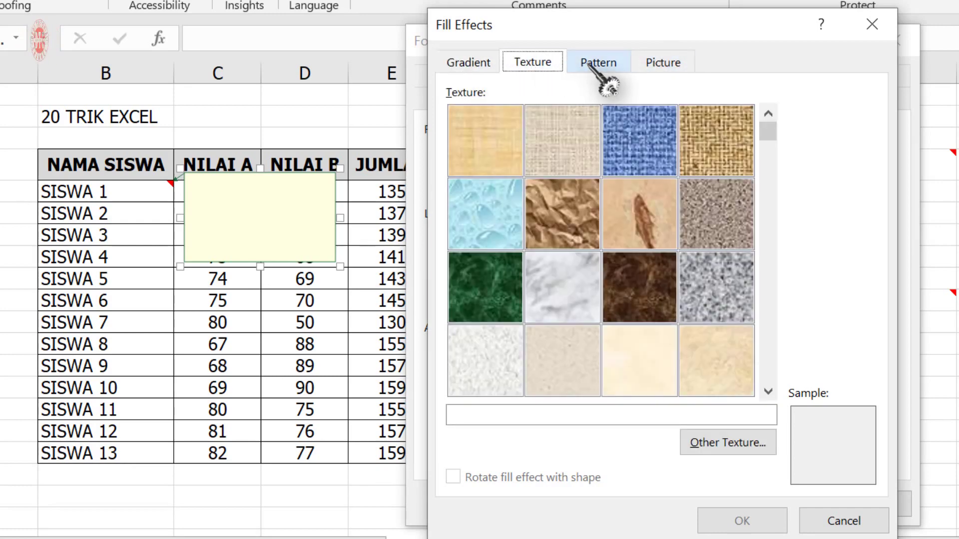
{"action": "left_click", "coordinate": [599, 63]}
{"action": "left_click", "coordinate": [655, 63]}
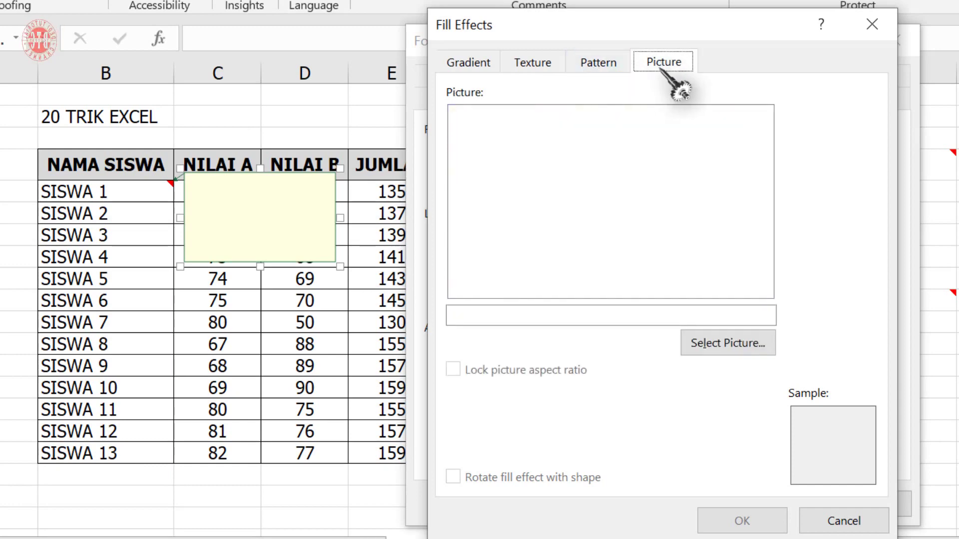
Step: Try to select a fill picture, cancel the offline prompt, and connect the computer to the first Wi-Fi network
{"action": "left_click", "coordinate": [732, 345]}
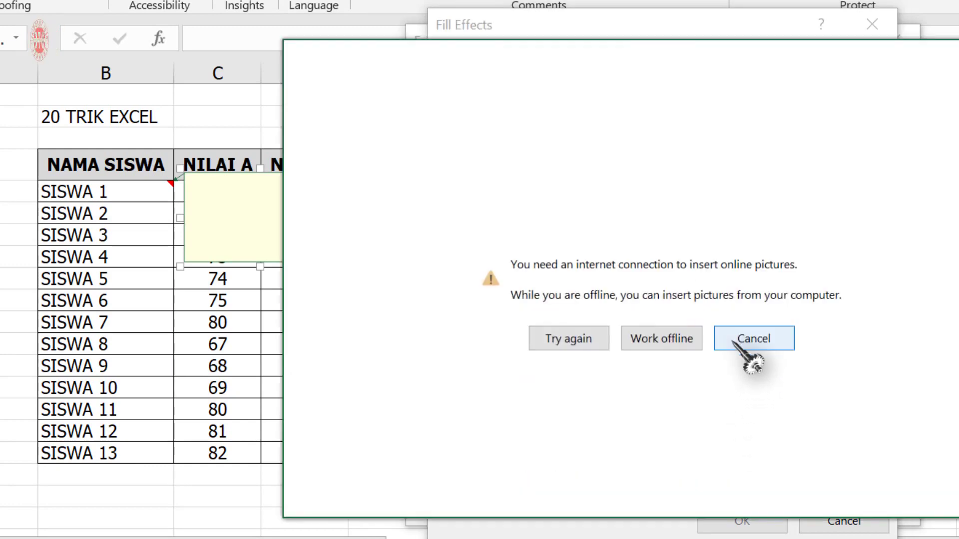
{"action": "left_click", "coordinate": [733, 341]}
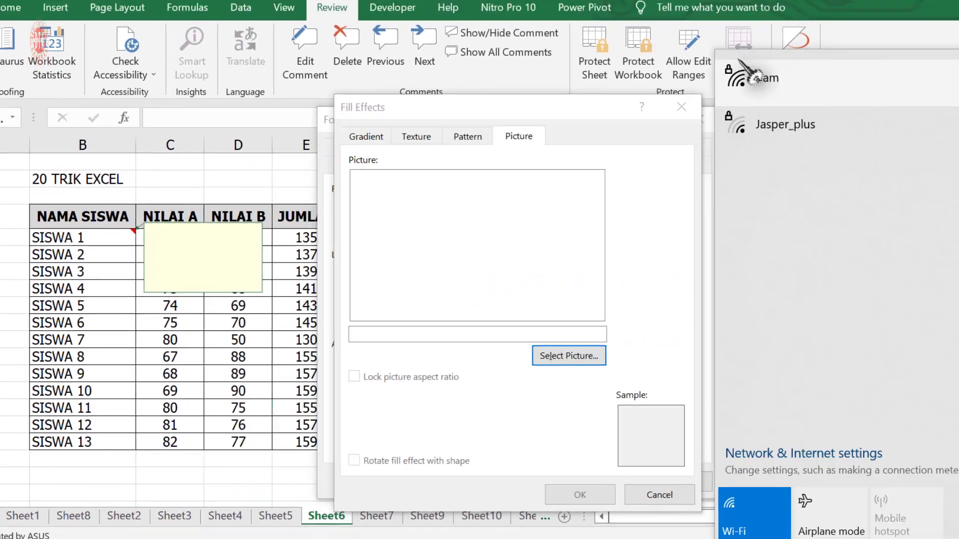
{"action": "left_click", "coordinate": [757, 77]}
{"action": "left_click", "coordinate": [718, 137]}
{"action": "left_click", "coordinate": [877, 178]}
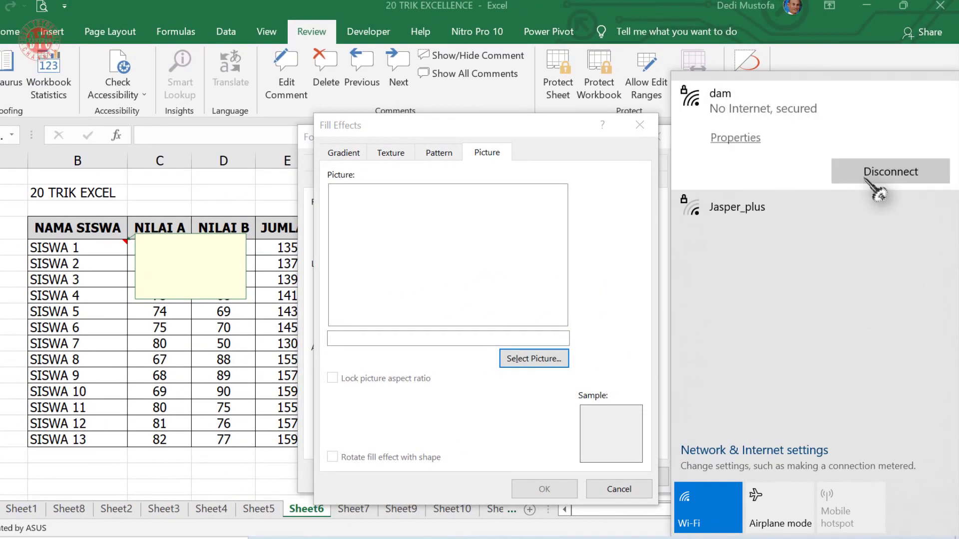
Step: Fill the B5 comment with the first student photo from the 2 x 3 folder and shrink its box to portrait proportions
{"action": "left_click", "coordinate": [532, 360]}
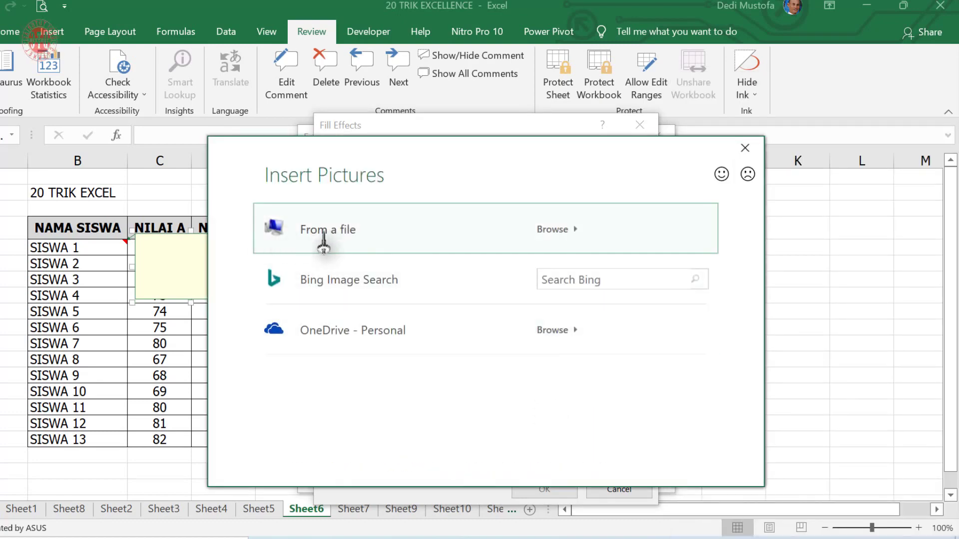
{"action": "left_click", "coordinate": [323, 235]}
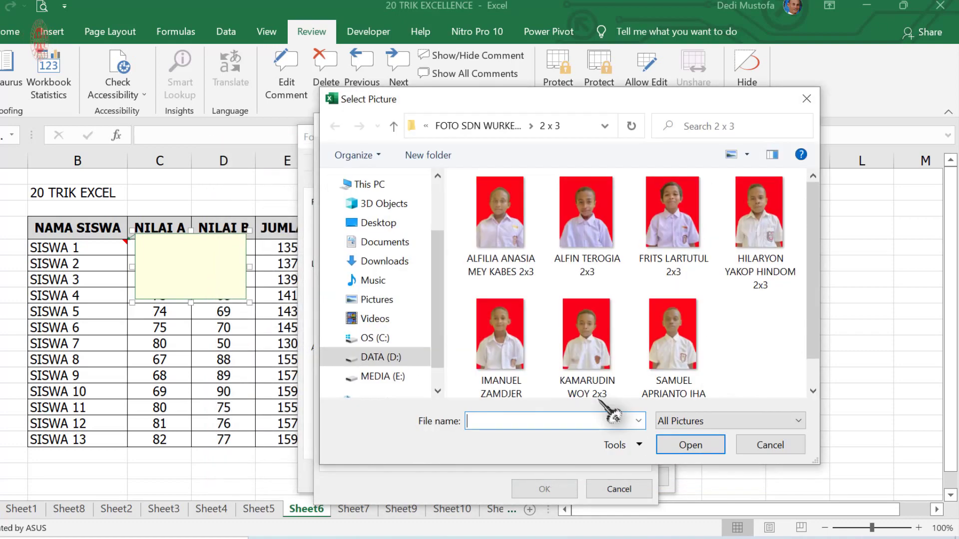
{"action": "left_click", "coordinate": [513, 218]}
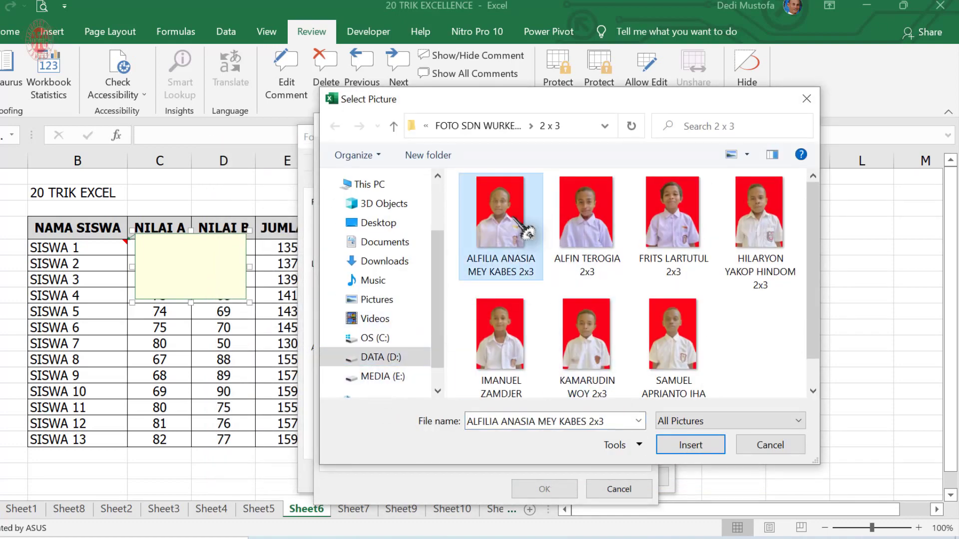
{"action": "left_click", "coordinate": [701, 446]}
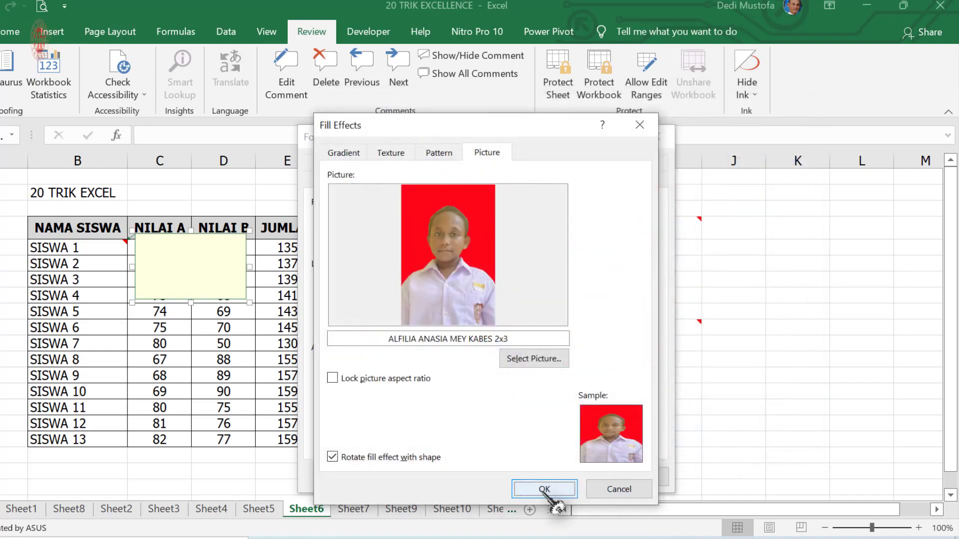
{"action": "left_click", "coordinate": [542, 490]}
{"action": "left_click", "coordinate": [567, 481]}
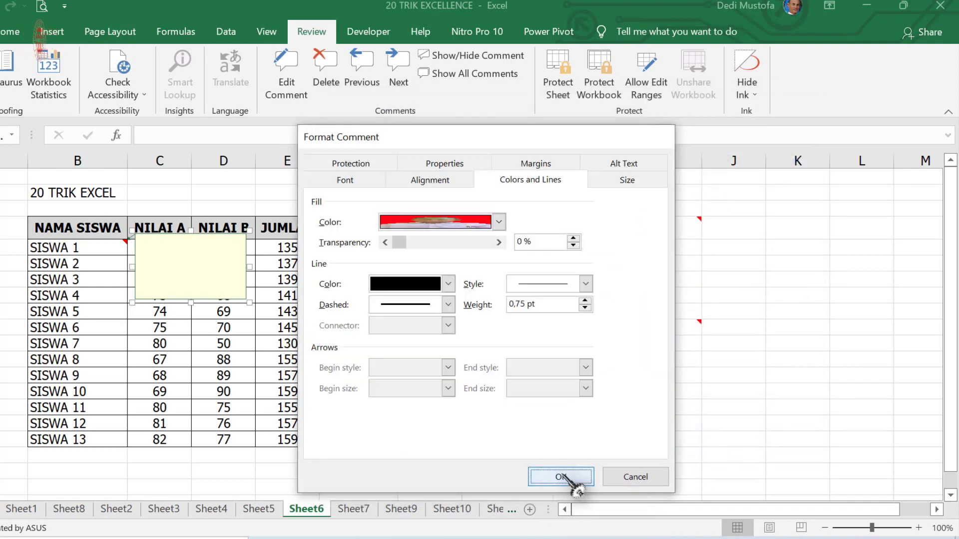
{"action": "left_click_drag", "start_coordinate": [246, 267], "coordinate": [189, 267]}
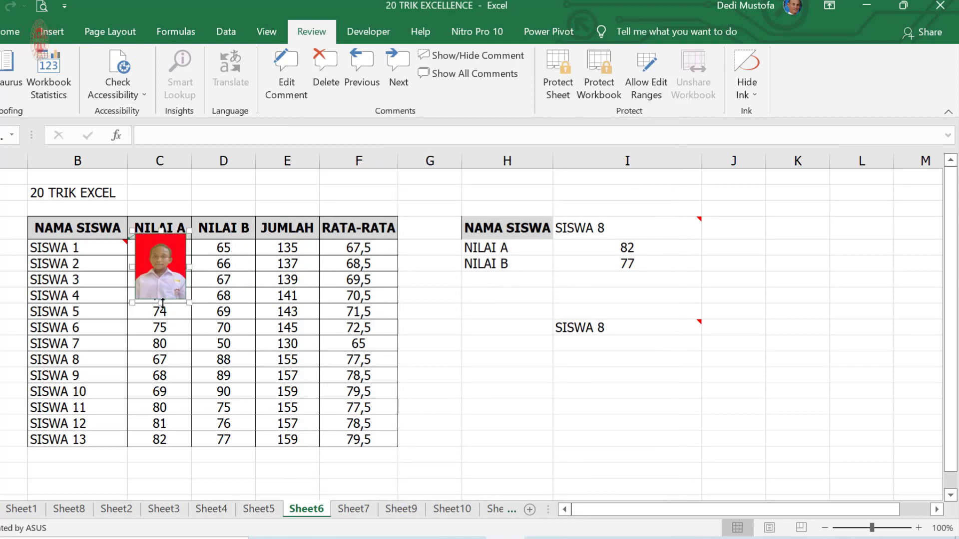
{"action": "left_click_drag", "start_coordinate": [164, 303], "coordinate": [180, 258]}
Step: Add a comment to the SISWA 2 cell and remove its default author text
{"action": "left_click", "coordinate": [95, 266]}
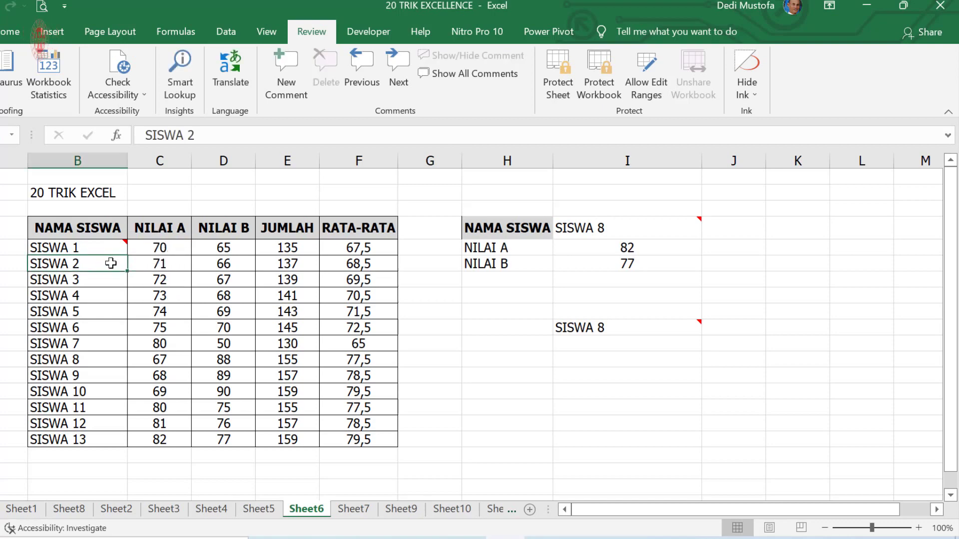
{"action": "left_click", "coordinate": [286, 73]}
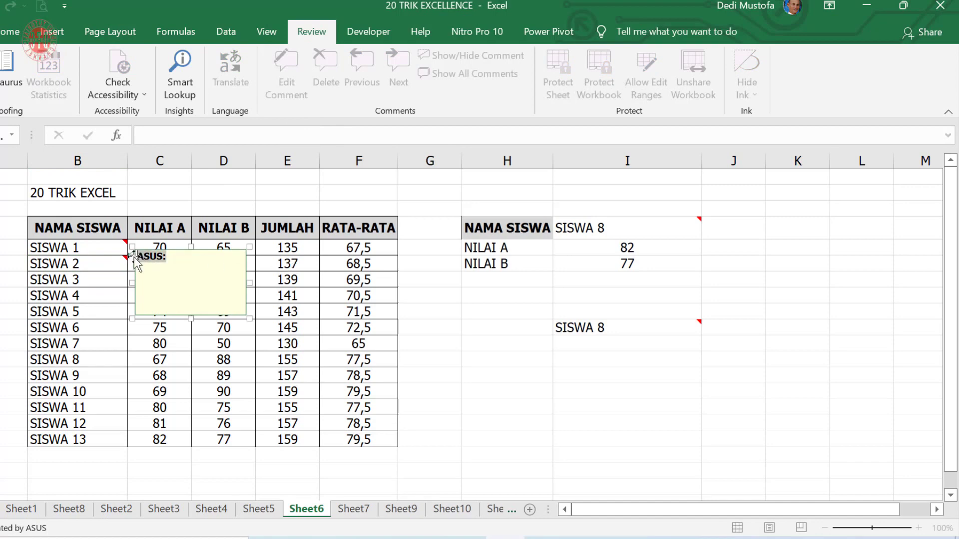
{"action": "left_click", "coordinate": [132, 296]}
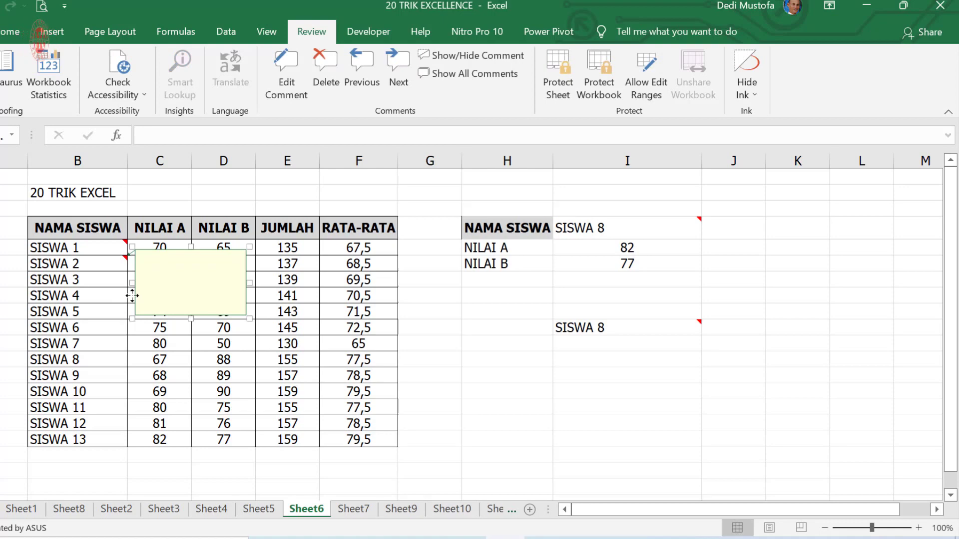
Step: Set the SISWA 2 comment's fill to the second student photo in the 2 x 3 folder
{"action": "right_click", "coordinate": [132, 296]}
{"action": "left_click", "coordinate": [190, 242]}
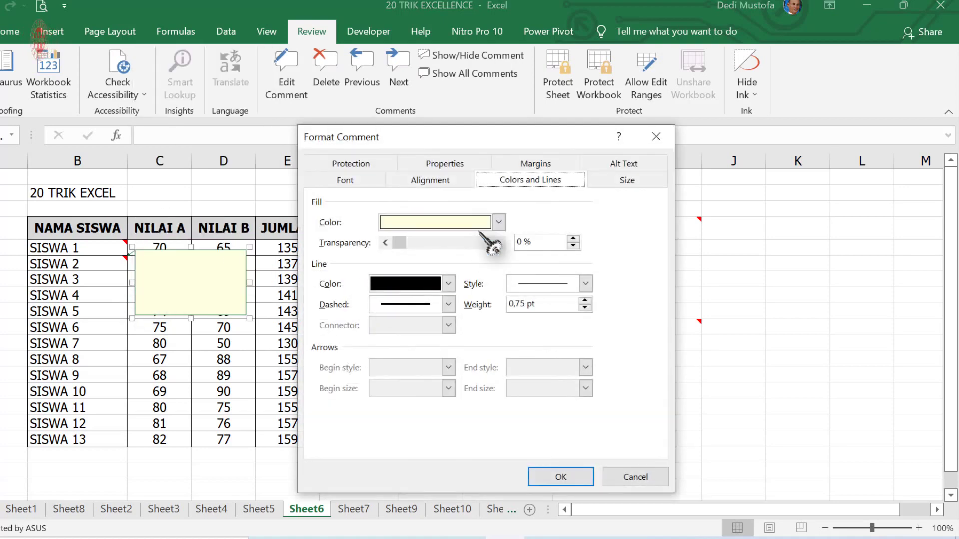
{"action": "left_click", "coordinate": [499, 222]}
{"action": "left_click", "coordinate": [451, 412]}
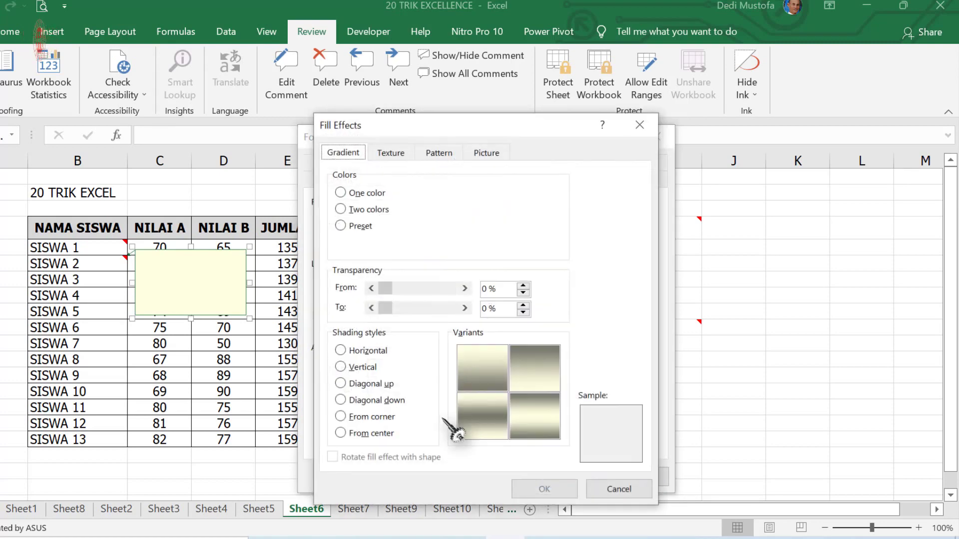
{"action": "left_click", "coordinate": [499, 153]}
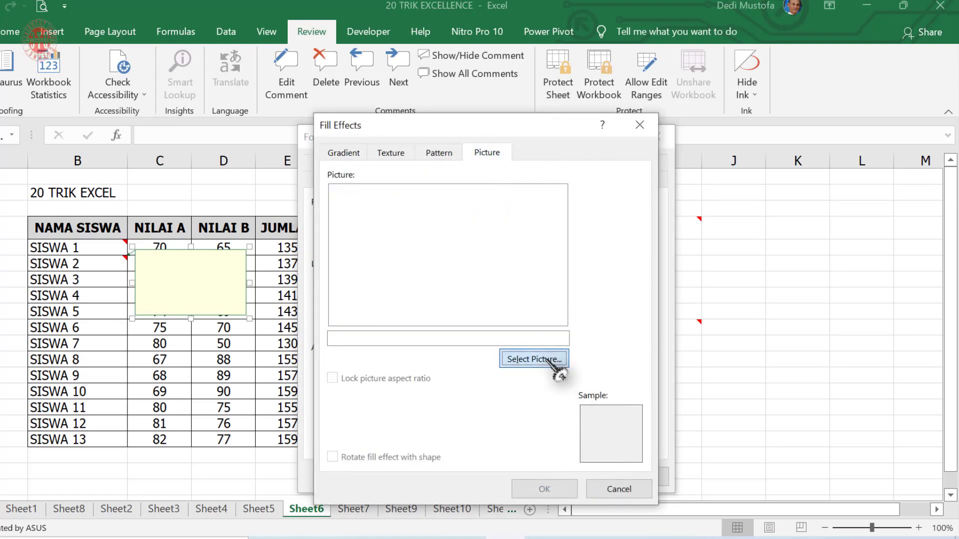
{"action": "left_click", "coordinate": [550, 363]}
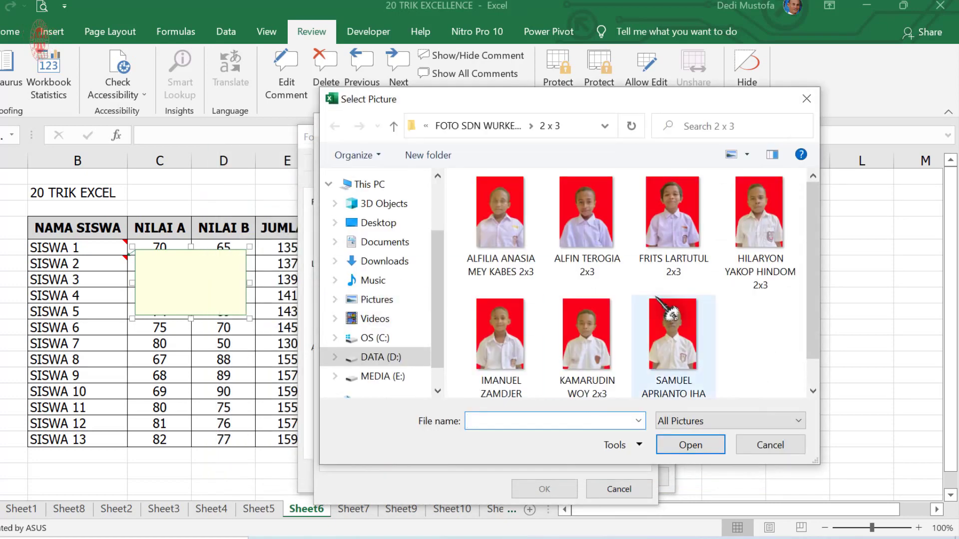
{"action": "left_click", "coordinate": [614, 243]}
{"action": "left_click", "coordinate": [704, 445]}
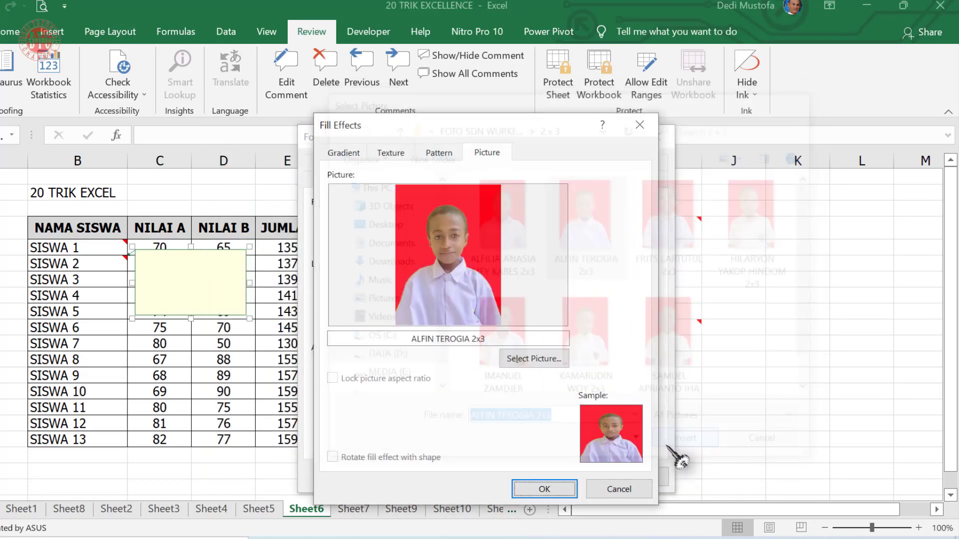
{"action": "left_click", "coordinate": [558, 490]}
{"action": "left_click", "coordinate": [559, 476]}
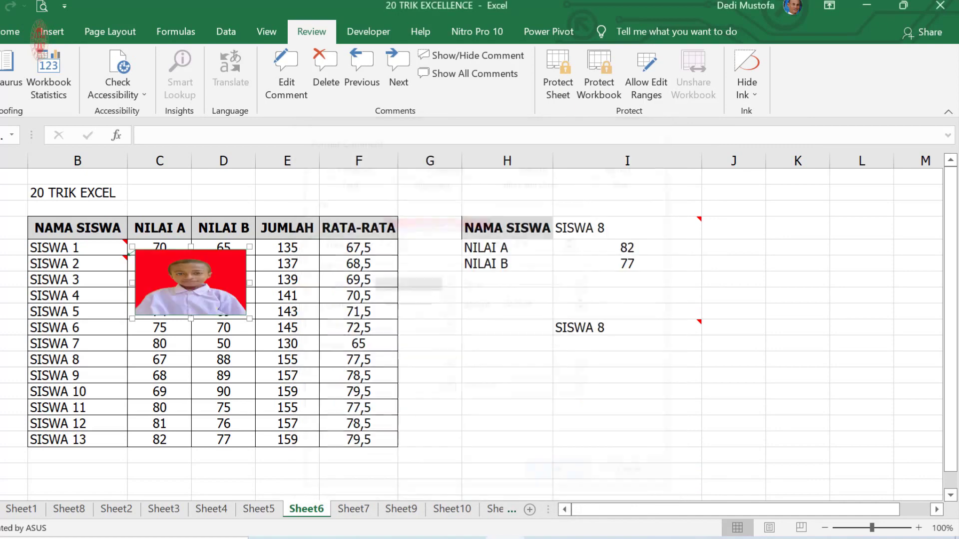
Step: Narrow and shorten the SISWA 2 photo comment, and check the picture comments on SISWA 1 and SISWA 2
{"action": "left_click_drag", "start_coordinate": [250, 283], "coordinate": [187, 283]}
{"action": "left_click_drag", "start_coordinate": [158, 319], "coordinate": [159, 297]}
{"action": "left_click", "coordinate": [92, 247]}
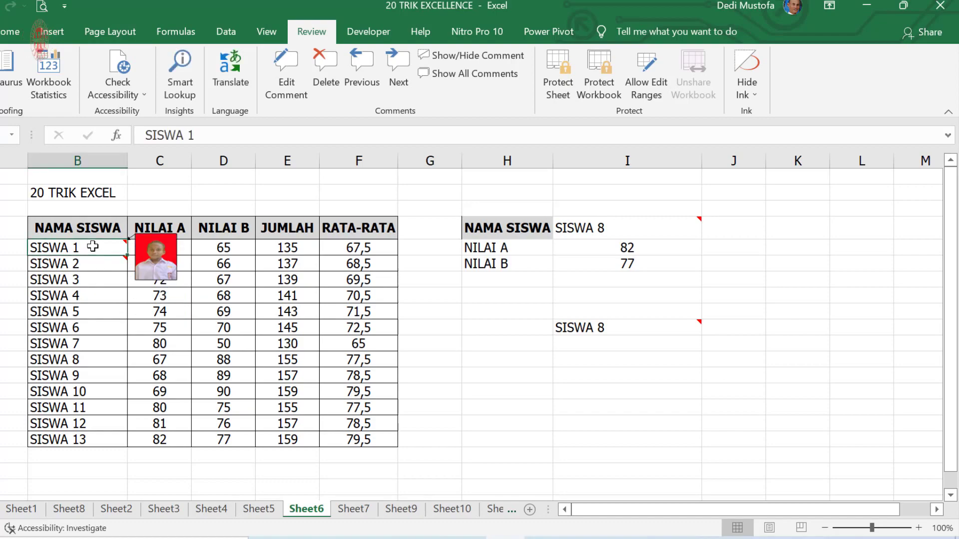
{"action": "left_click", "coordinate": [94, 264]}
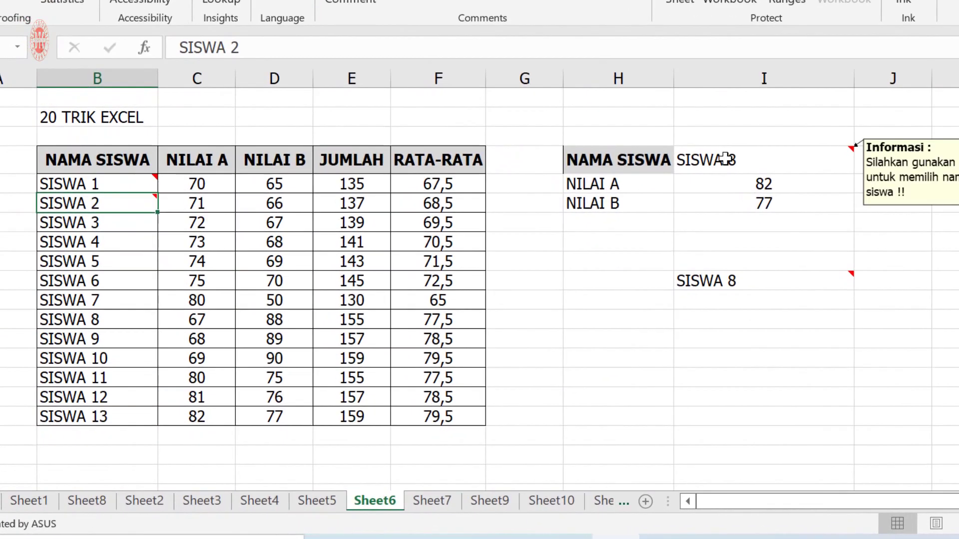
{"action": "mouse_move", "coordinate": [89, 211]}
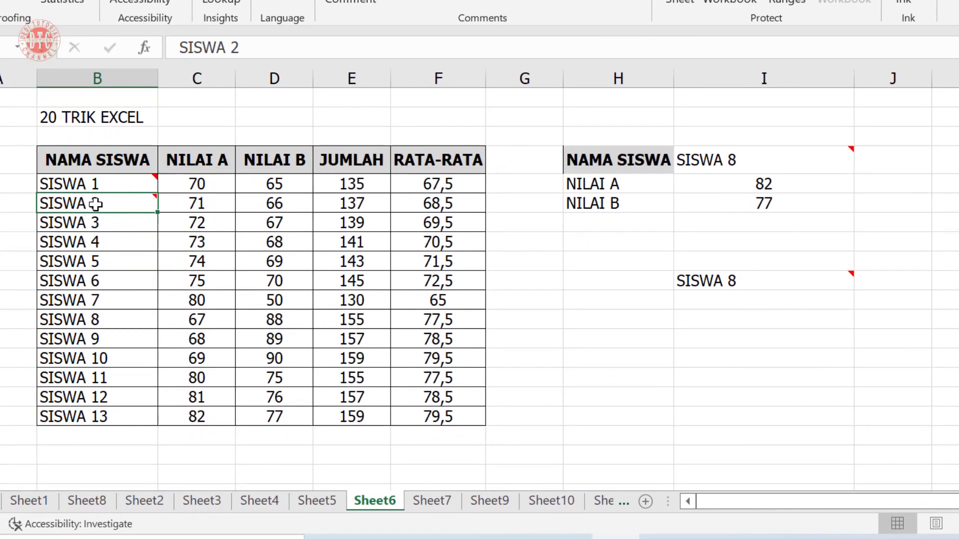
Step: Highlight tip 19 in the Sheet1 tips list and copy the list range B2:E11
{"action": "left_click", "coordinate": [32, 497]}
{"action": "left_click", "coordinate": [351, 278]}
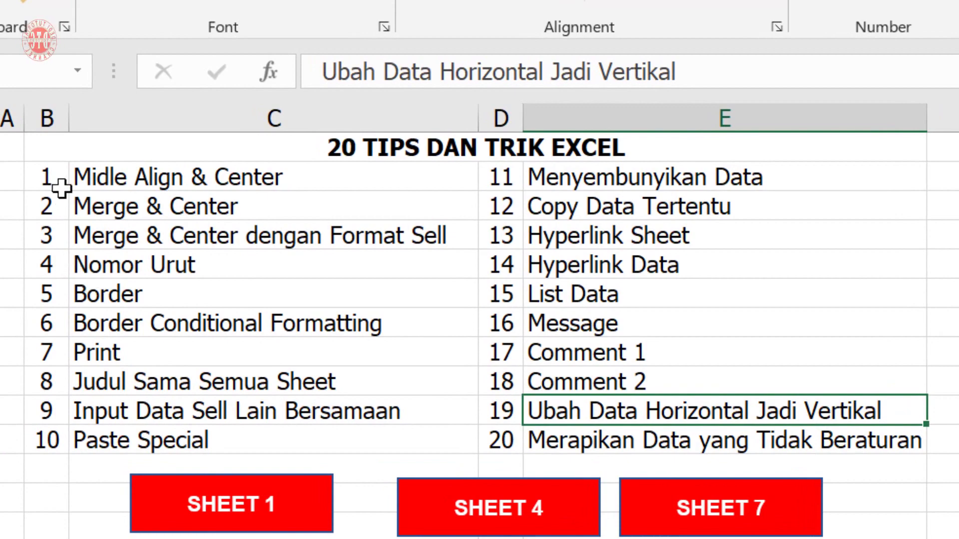
{"action": "left_click_drag", "start_coordinate": [52, 183], "coordinate": [626, 427]}
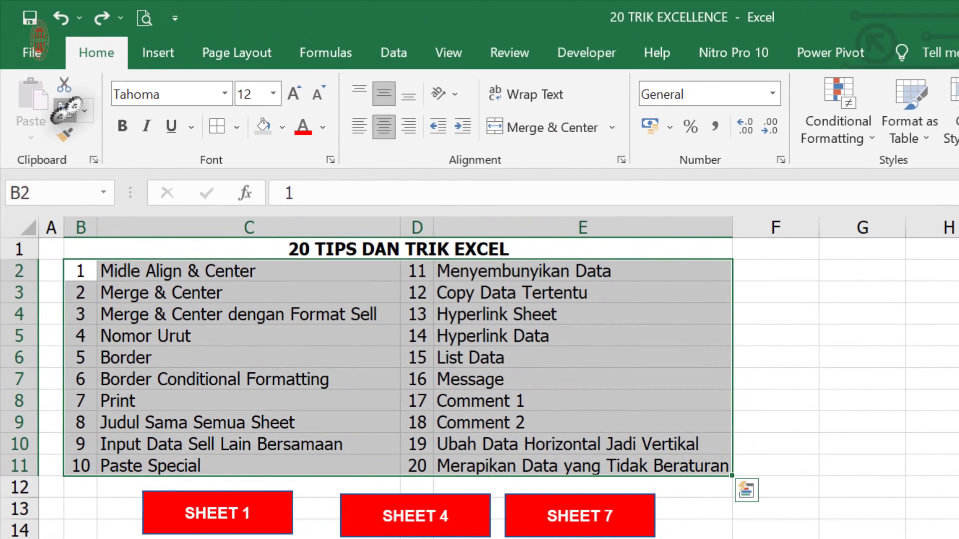
{"action": "left_click", "coordinate": [64, 110]}
Step: Paste the copied tips list transposed at B3 of an empty sheet, using Paste Special
{"action": "left_click", "coordinate": [428, 514]}
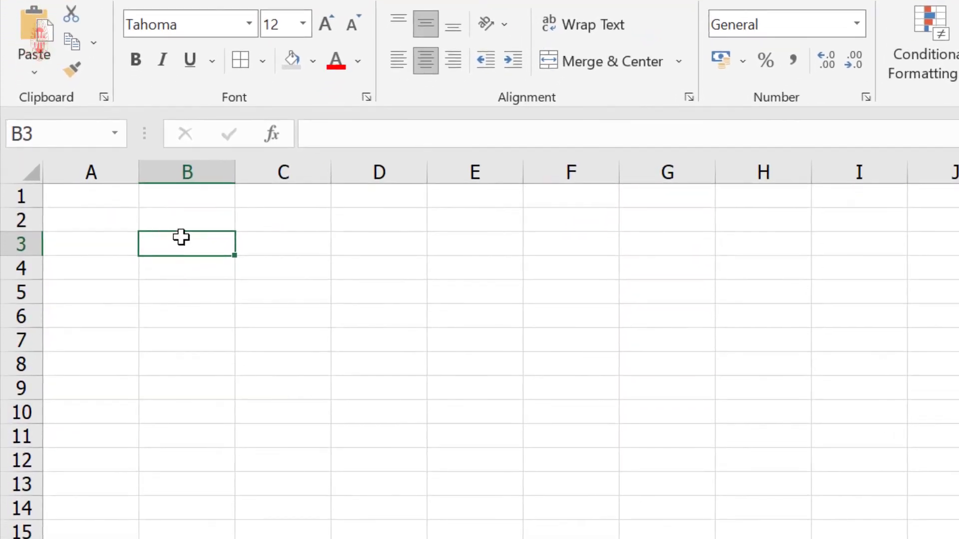
{"action": "right_click", "coordinate": [181, 237]}
{"action": "left_click", "coordinate": [245, 318]}
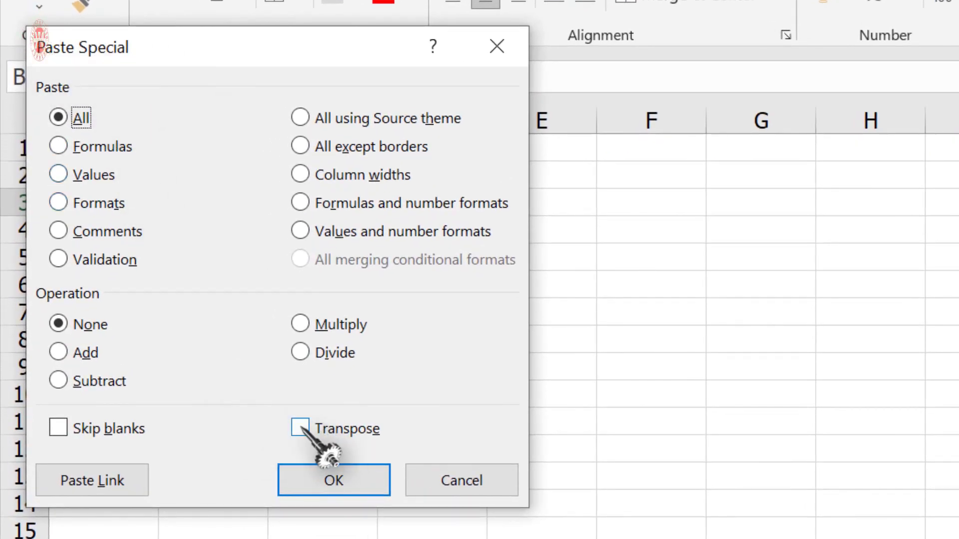
{"action": "left_click", "coordinate": [301, 428]}
{"action": "left_click", "coordinate": [331, 480]}
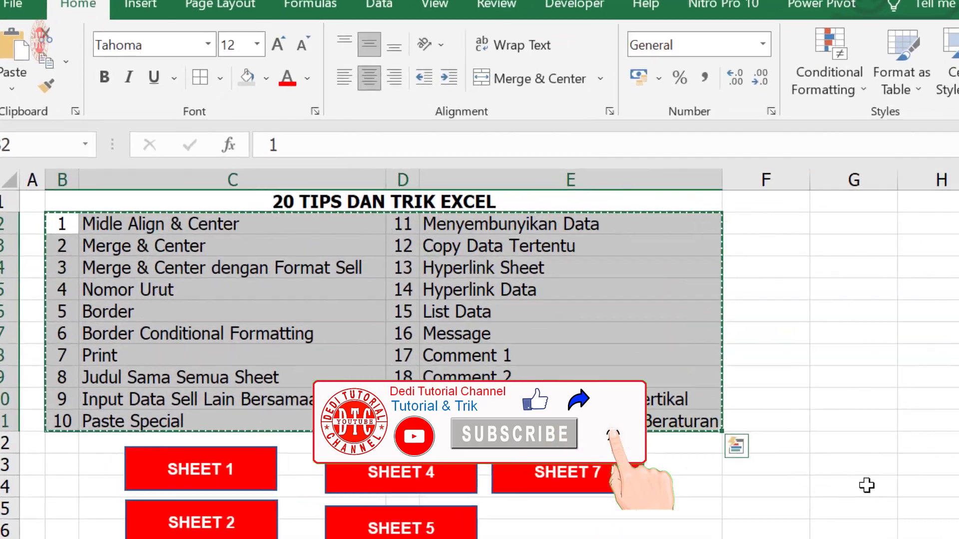
Step: Clear the copy selection, highlight tip 20 in the tips list, and enter 123456 in C10 of the transposed data sheet
{"action": "key", "text": "Escape"}
{"action": "left_click", "coordinate": [717, 436]}
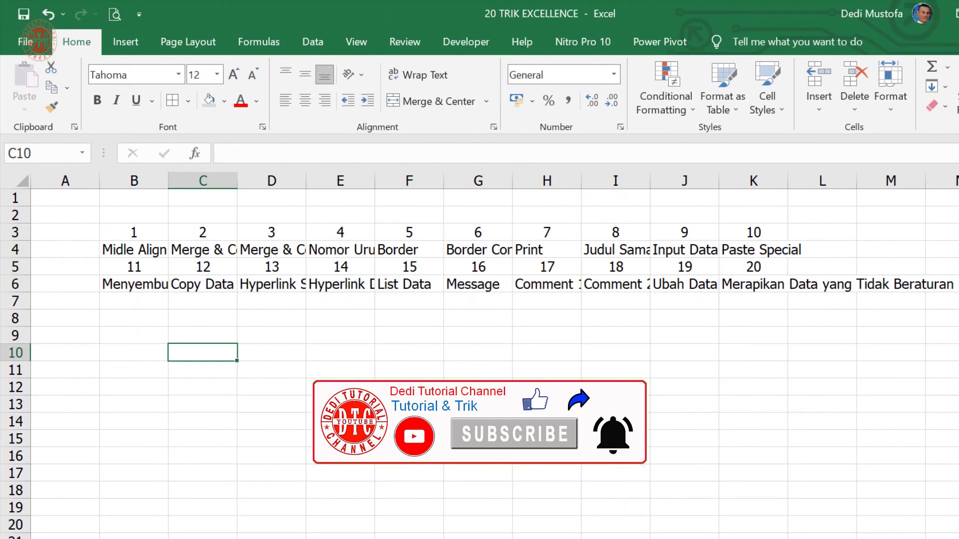
{"action": "type", "text": "123456"}
{"action": "left_click", "coordinate": [322, 399]}
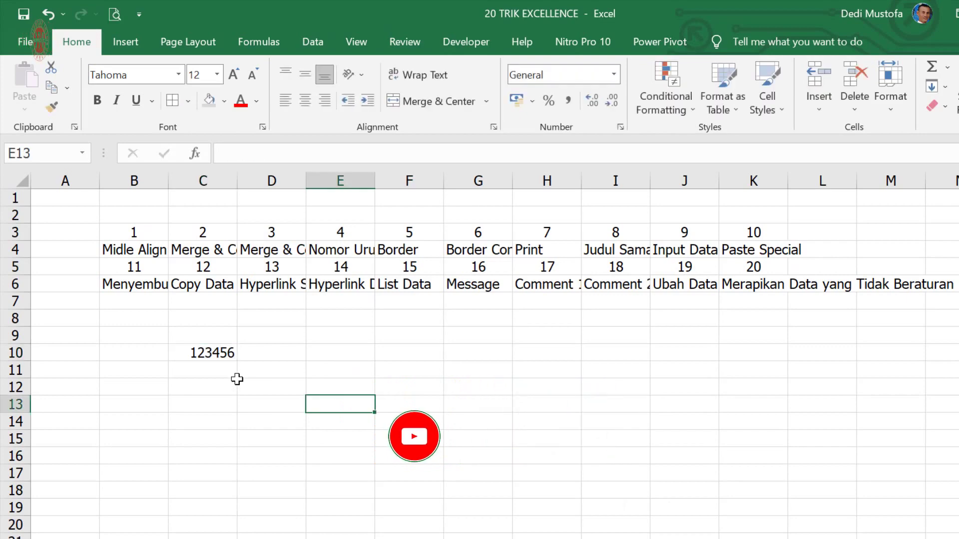
Step: Copy C10 and paste it into scattered cells across rows 10 to 18, between columns B and L
{"action": "left_click", "coordinate": [225, 354]}
{"action": "key", "text": "ctrl+c"}
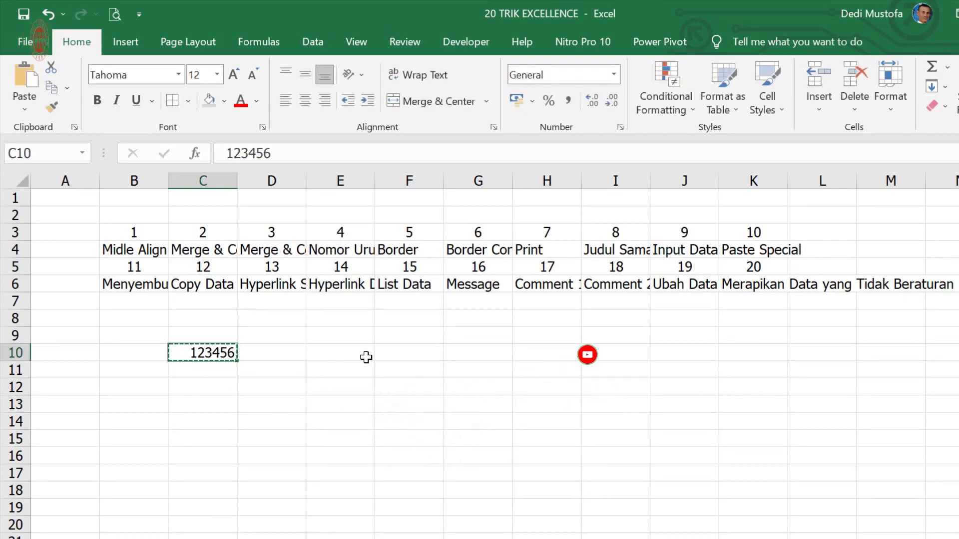
{"action": "left_click", "coordinate": [356, 357]}
{"action": "left_click", "coordinate": [340, 438], "text": "ctrl"}
{"action": "left_click", "coordinate": [203, 421], "text": "ctrl"}
{"action": "left_click", "coordinate": [272, 404], "text": "ctrl"}
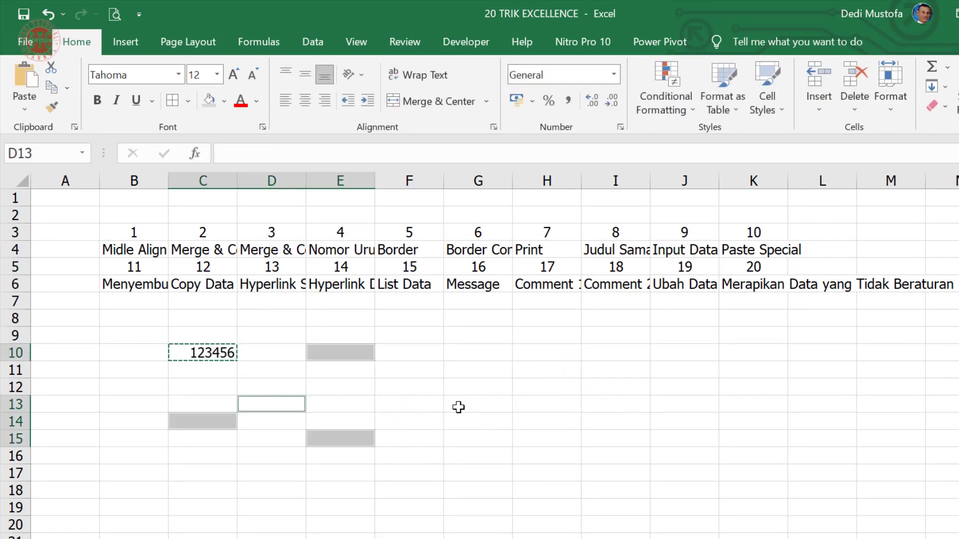
{"action": "left_click", "coordinate": [459, 407], "text": "ctrl"}
{"action": "left_click_drag", "start_coordinate": [500, 350], "coordinate": [549, 350]}
{"action": "left_click", "coordinate": [658, 348], "text": "ctrl"}
{"action": "left_click", "coordinate": [654, 415], "text": "ctrl"}
{"action": "left_click", "coordinate": [517, 472], "text": "ctrl"}
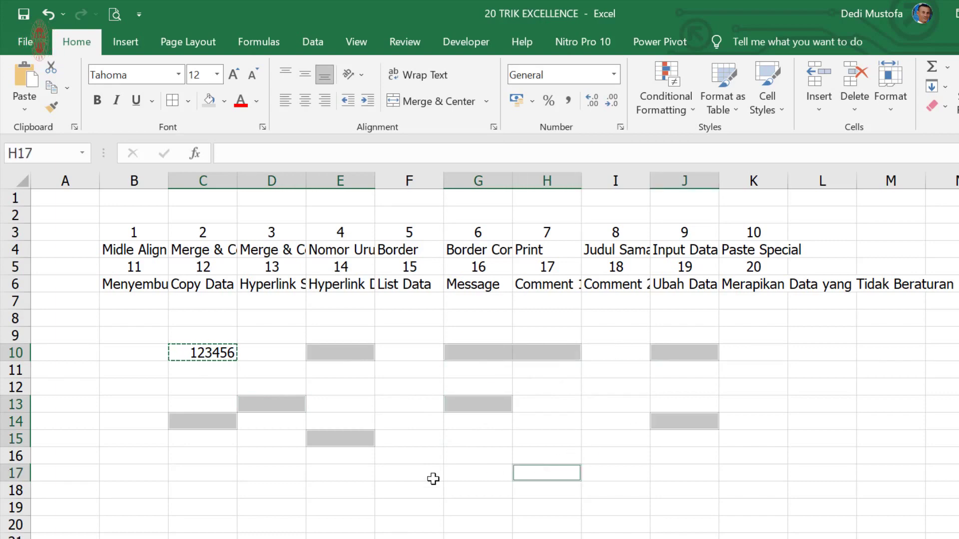
{"action": "left_click", "coordinate": [320, 489], "text": "ctrl"}
{"action": "left_click", "coordinate": [145, 488], "text": "ctrl"}
{"action": "left_click", "coordinate": [615, 389], "text": "ctrl"}
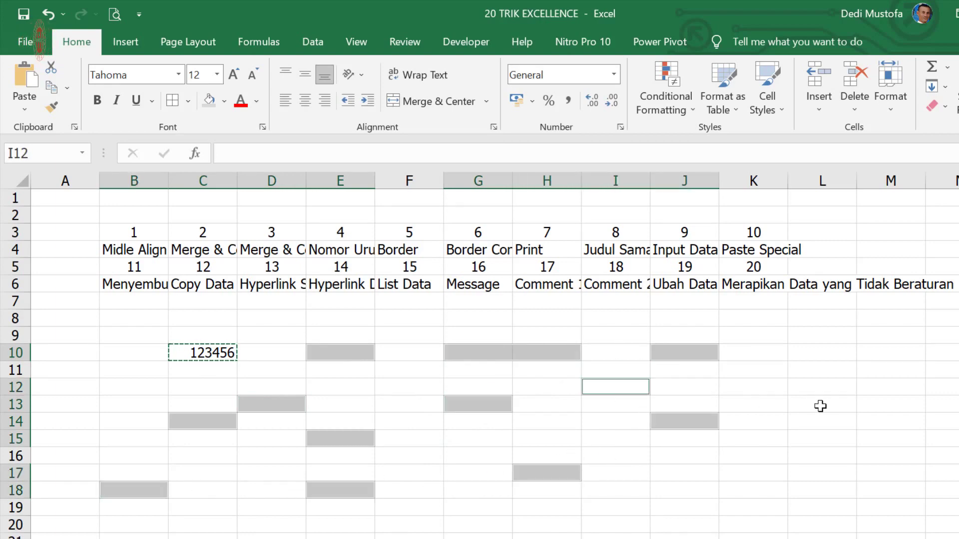
{"action": "left_click_drag", "start_coordinate": [823, 407], "coordinate": [823, 422]}
{"action": "left_click", "coordinate": [709, 492], "text": "ctrl"}
{"action": "left_click", "coordinate": [449, 462], "text": "ctrl"}
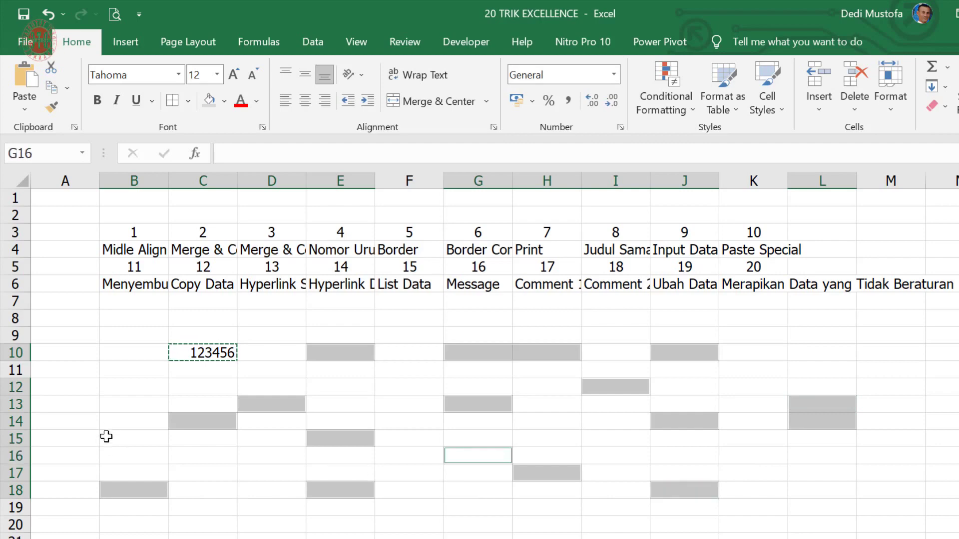
{"action": "left_click", "coordinate": [117, 421], "text": "ctrl"}
{"action": "left_click", "coordinate": [109, 367], "text": "ctrl"}
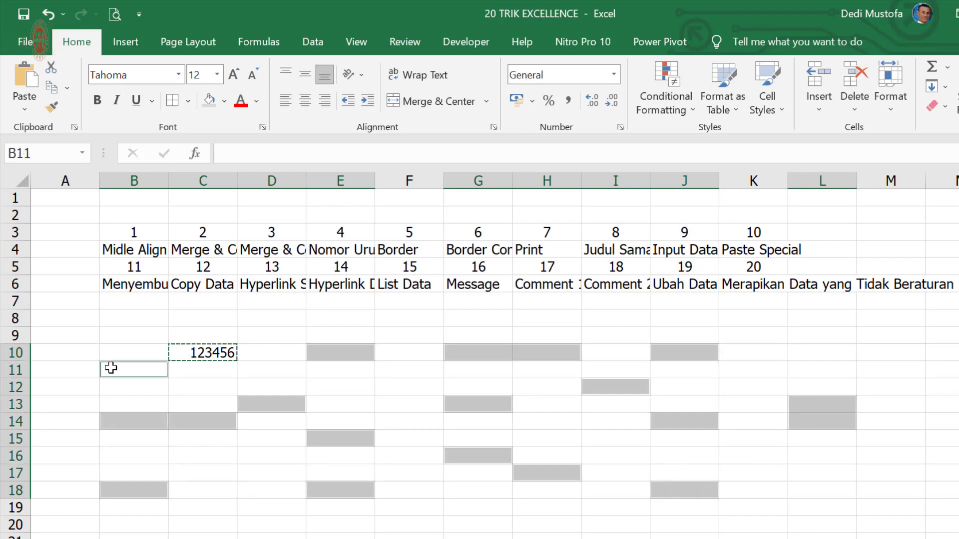
{"action": "key", "text": "ctrl+v"}
Step: Clear the transposed tips data and delete rows 1 to 8 above the scattered numbers
{"action": "left_click_drag", "start_coordinate": [85, 233], "coordinate": [939, 300]}
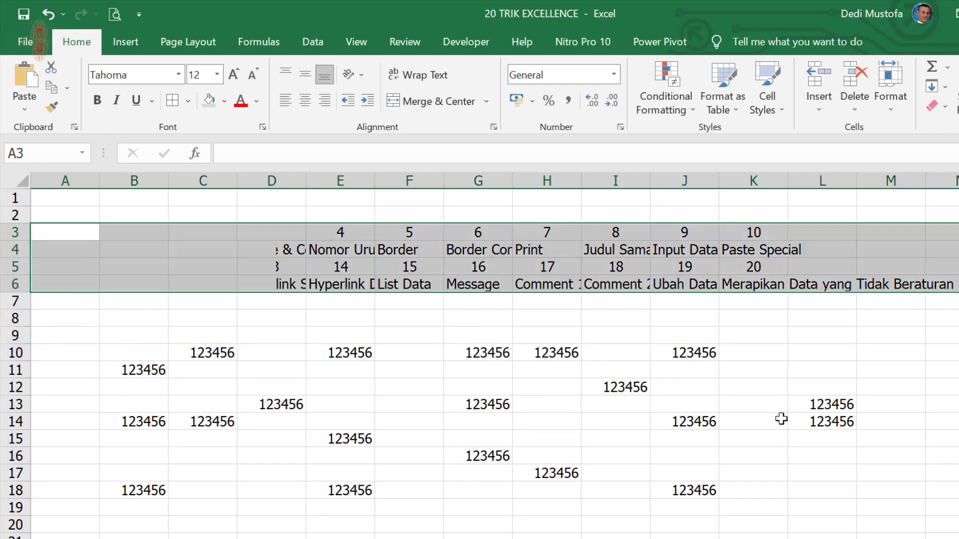
{"action": "left_click_drag", "start_coordinate": [7, 202], "coordinate": [33, 316]}
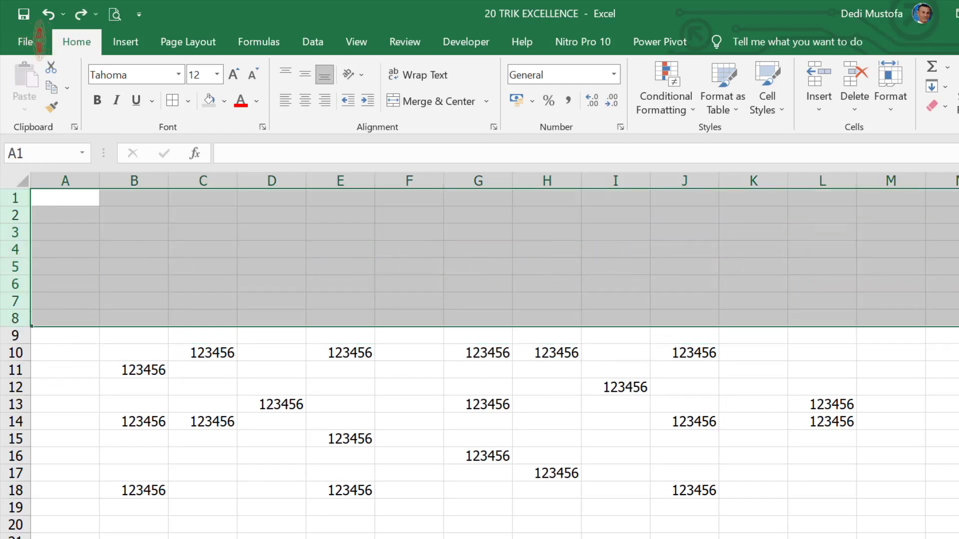
{"action": "left_click", "coordinate": [855, 85]}
Step: Select only the blank cells within B2:L10 of the scattered numbers, using Go To Special with the Blanks option
{"action": "left_click_drag", "start_coordinate": [134, 215], "coordinate": [813, 361]}
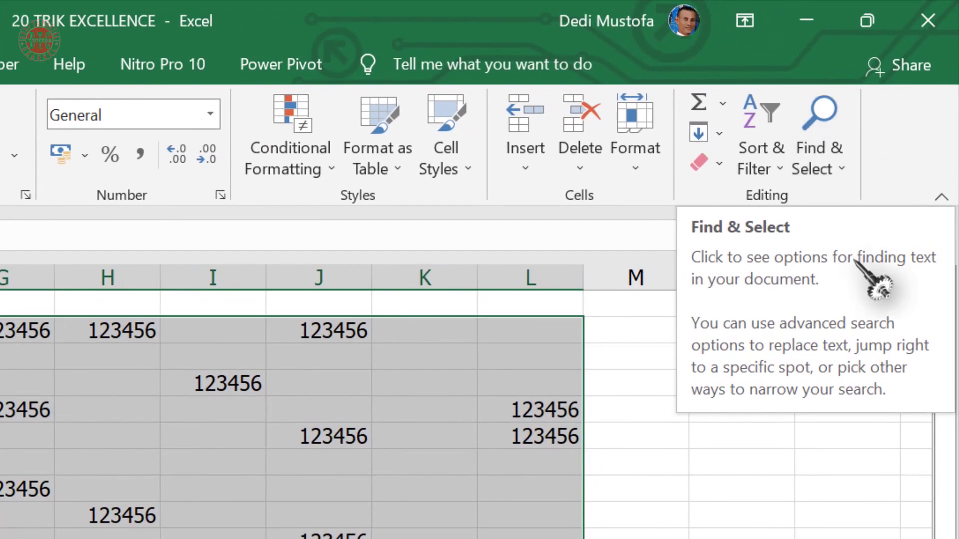
{"action": "left_click", "coordinate": [849, 174]}
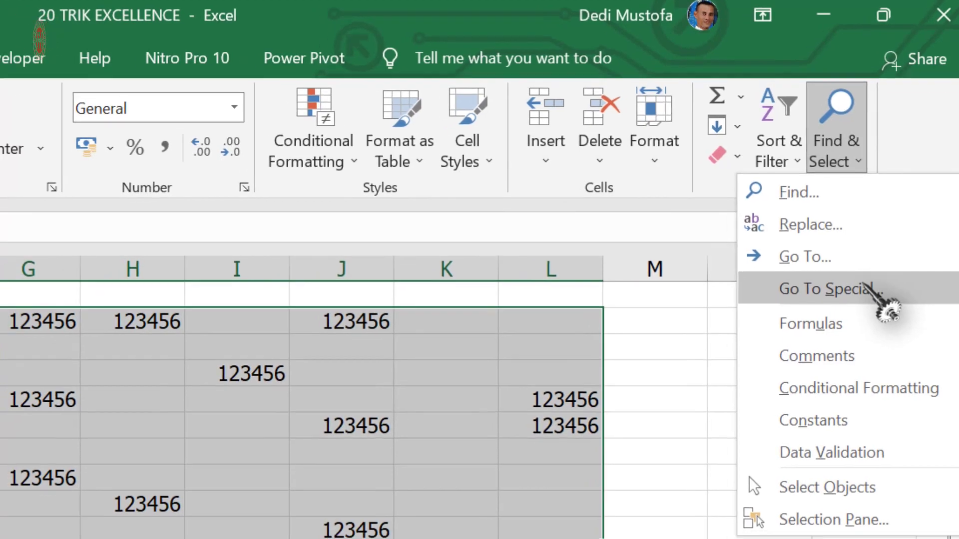
{"action": "left_click", "coordinate": [848, 296]}
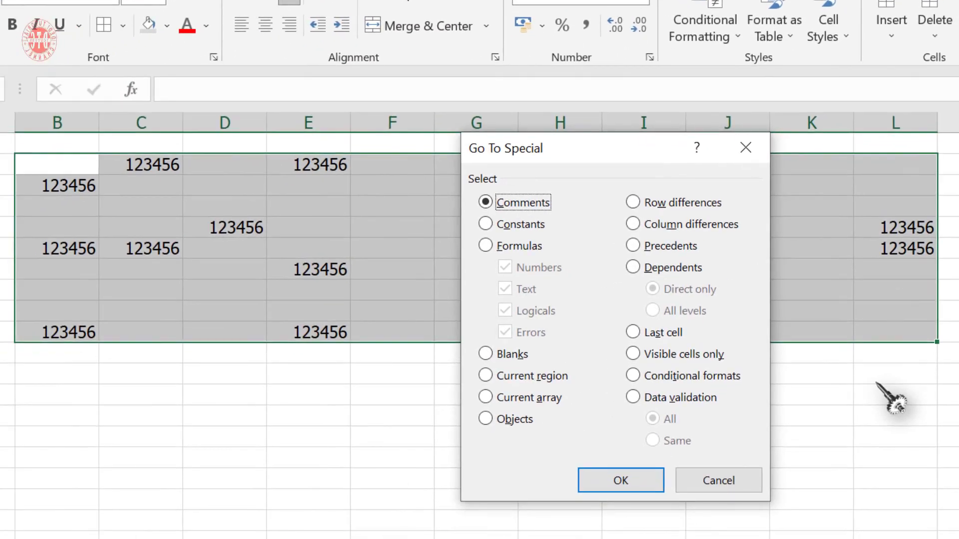
{"action": "left_click", "coordinate": [491, 355]}
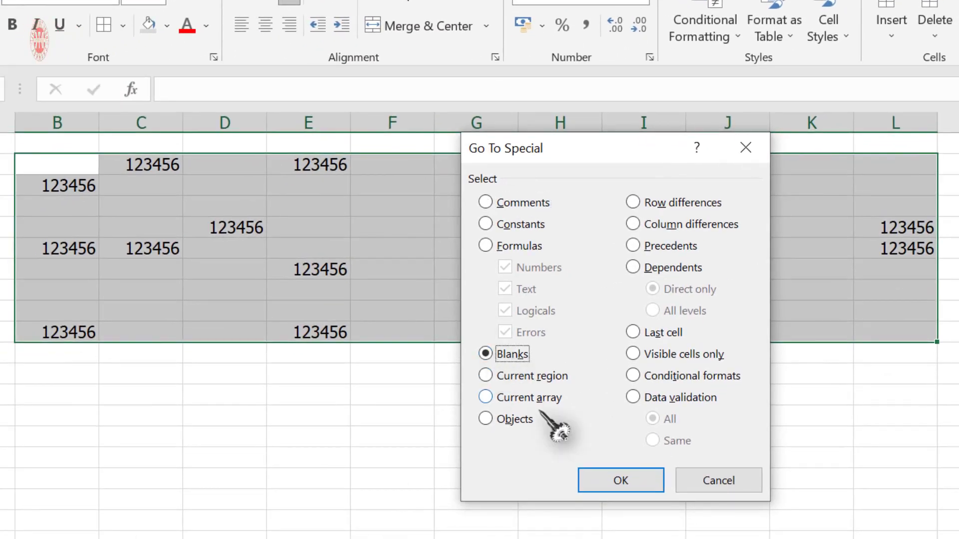
{"action": "left_click", "coordinate": [637, 481]}
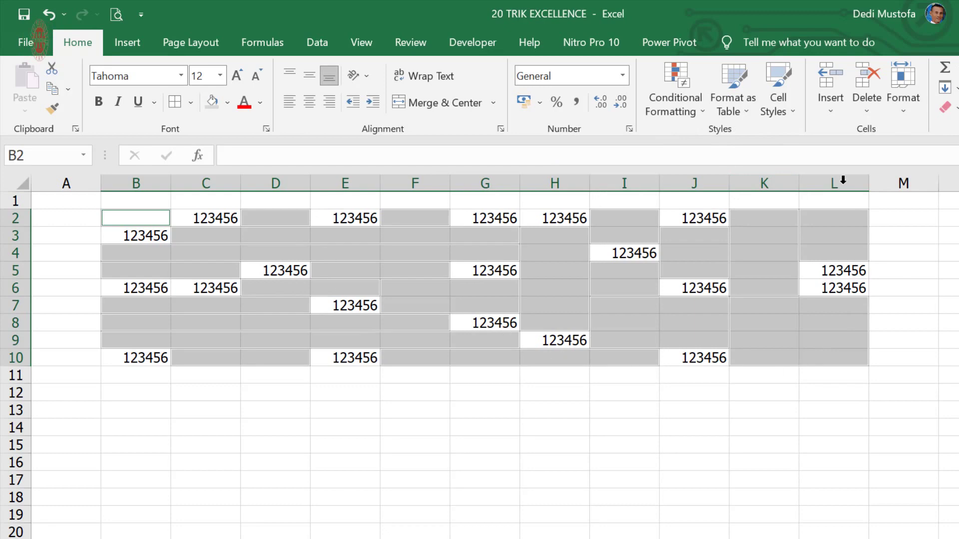
Step: Delete the selected blank cells to close the gaps between the scattered numbers, and highlight the tidied data
{"action": "left_click", "coordinate": [875, 83]}
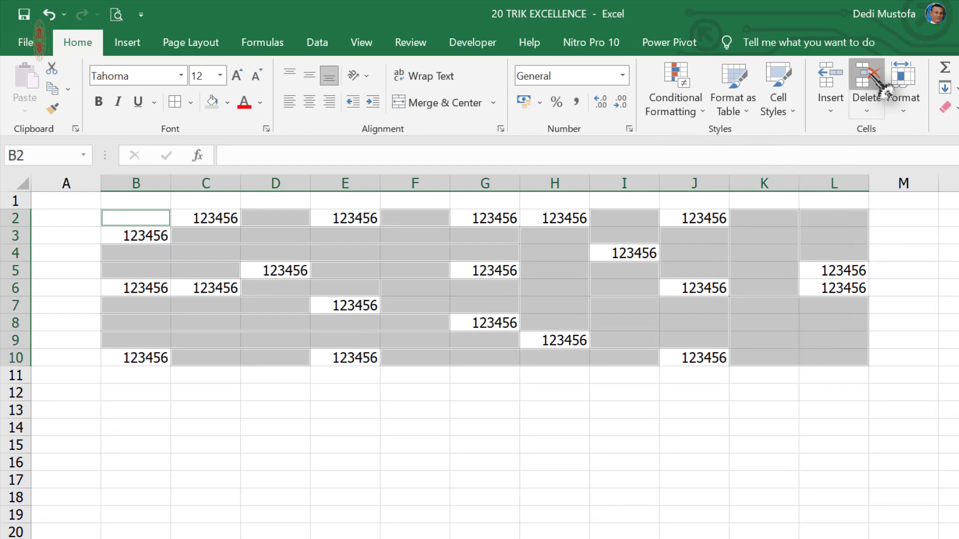
{"action": "left_click", "coordinate": [620, 394]}
{"action": "left_click_drag", "start_coordinate": [152, 214], "coordinate": [840, 292]}
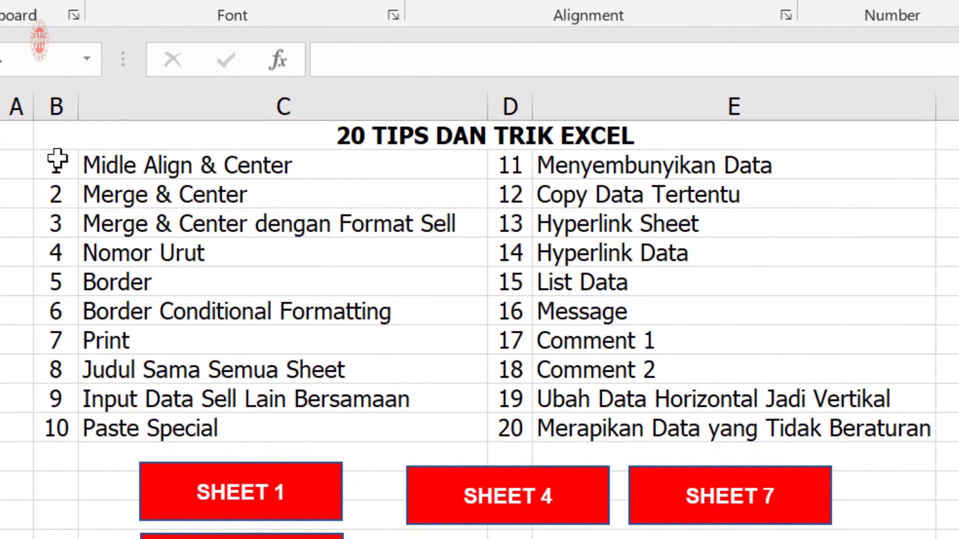
Step: Review the complete list of tips 1 to 20 by highlighting it across columns B to E, and clear the selection
{"action": "left_click_drag", "start_coordinate": [58, 160], "coordinate": [625, 413]}
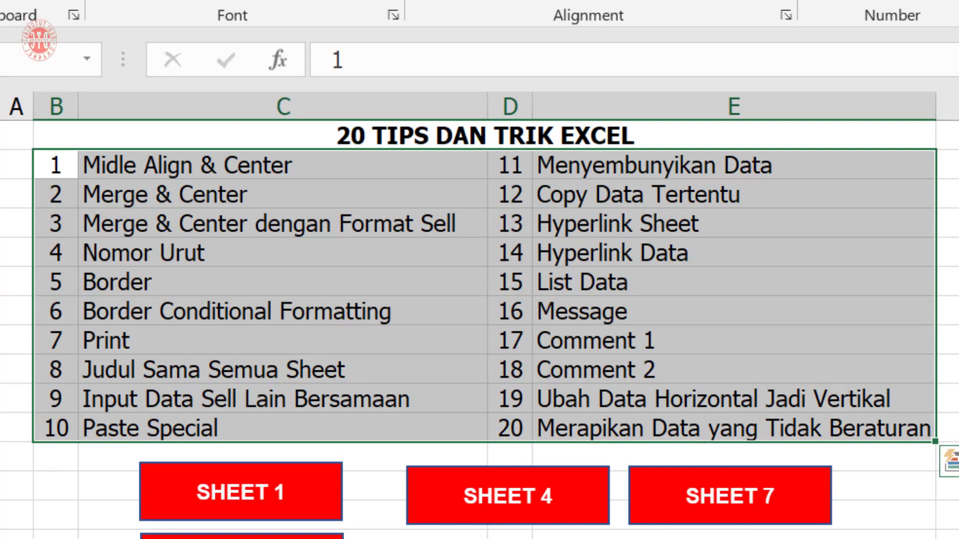
{"action": "left_click", "coordinate": [749, 538]}
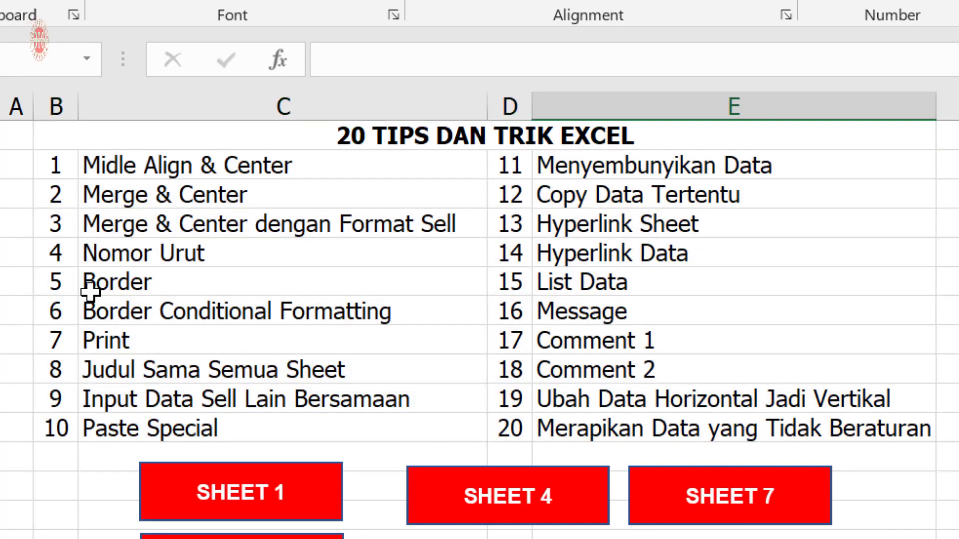
{"action": "left_click_drag", "start_coordinate": [93, 165], "coordinate": [687, 430]}
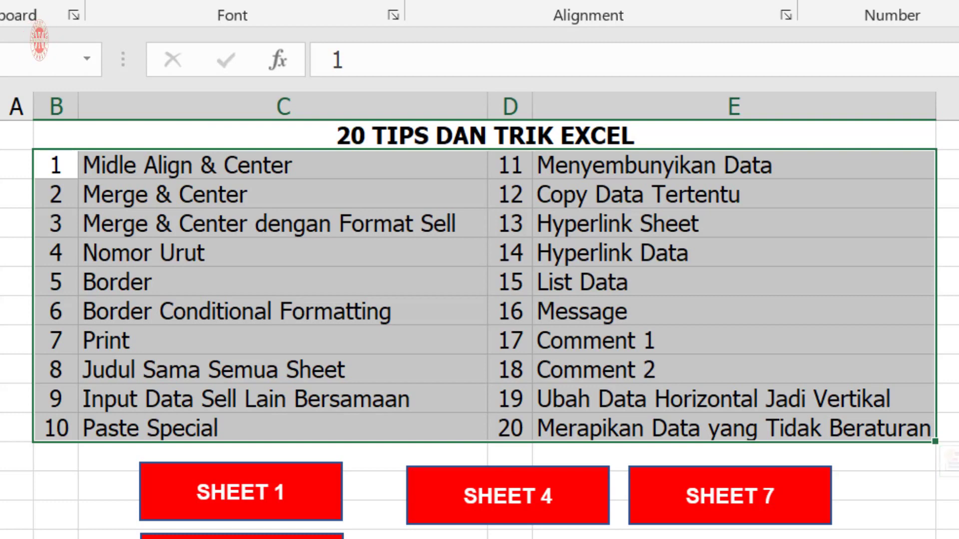
{"action": "left_click", "coordinate": [952, 299]}
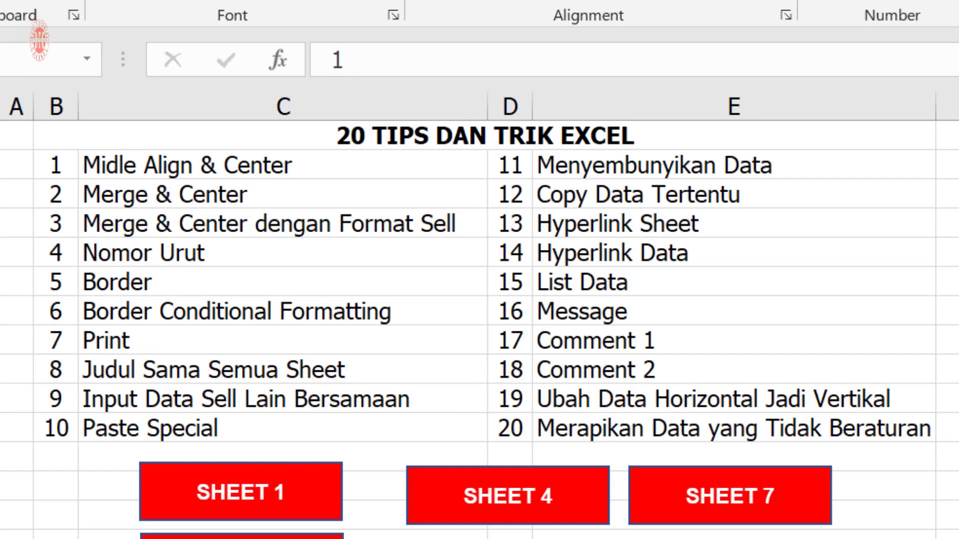